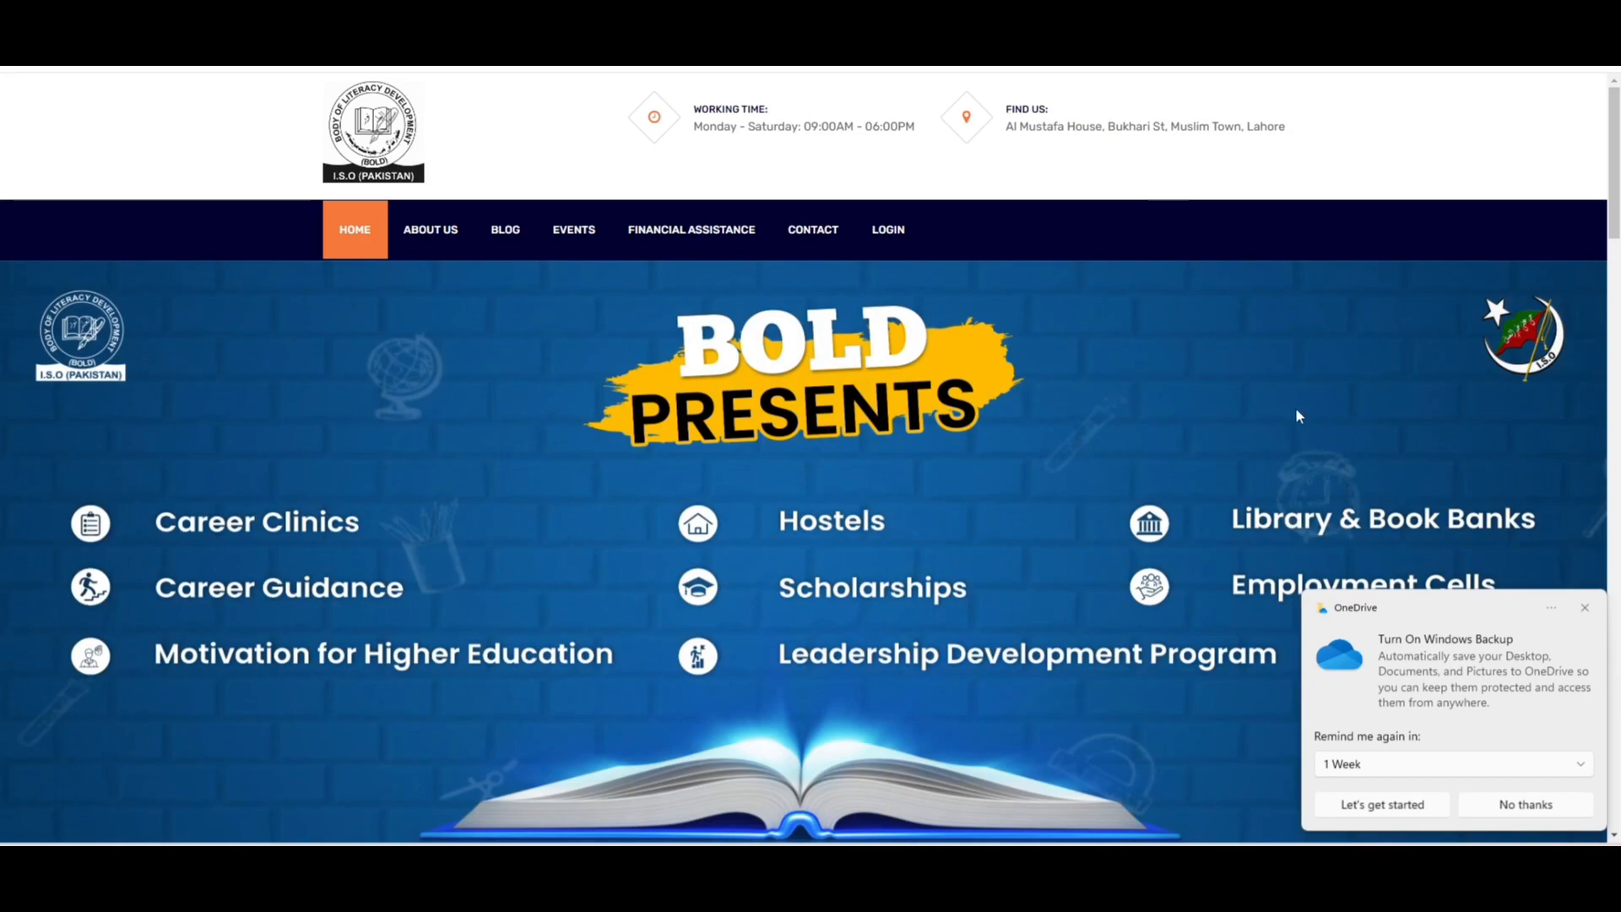
# - Dismiss the OneDrive backup notice and scroll the home page to the footer and back up
pyautogui.click(1588, 610)
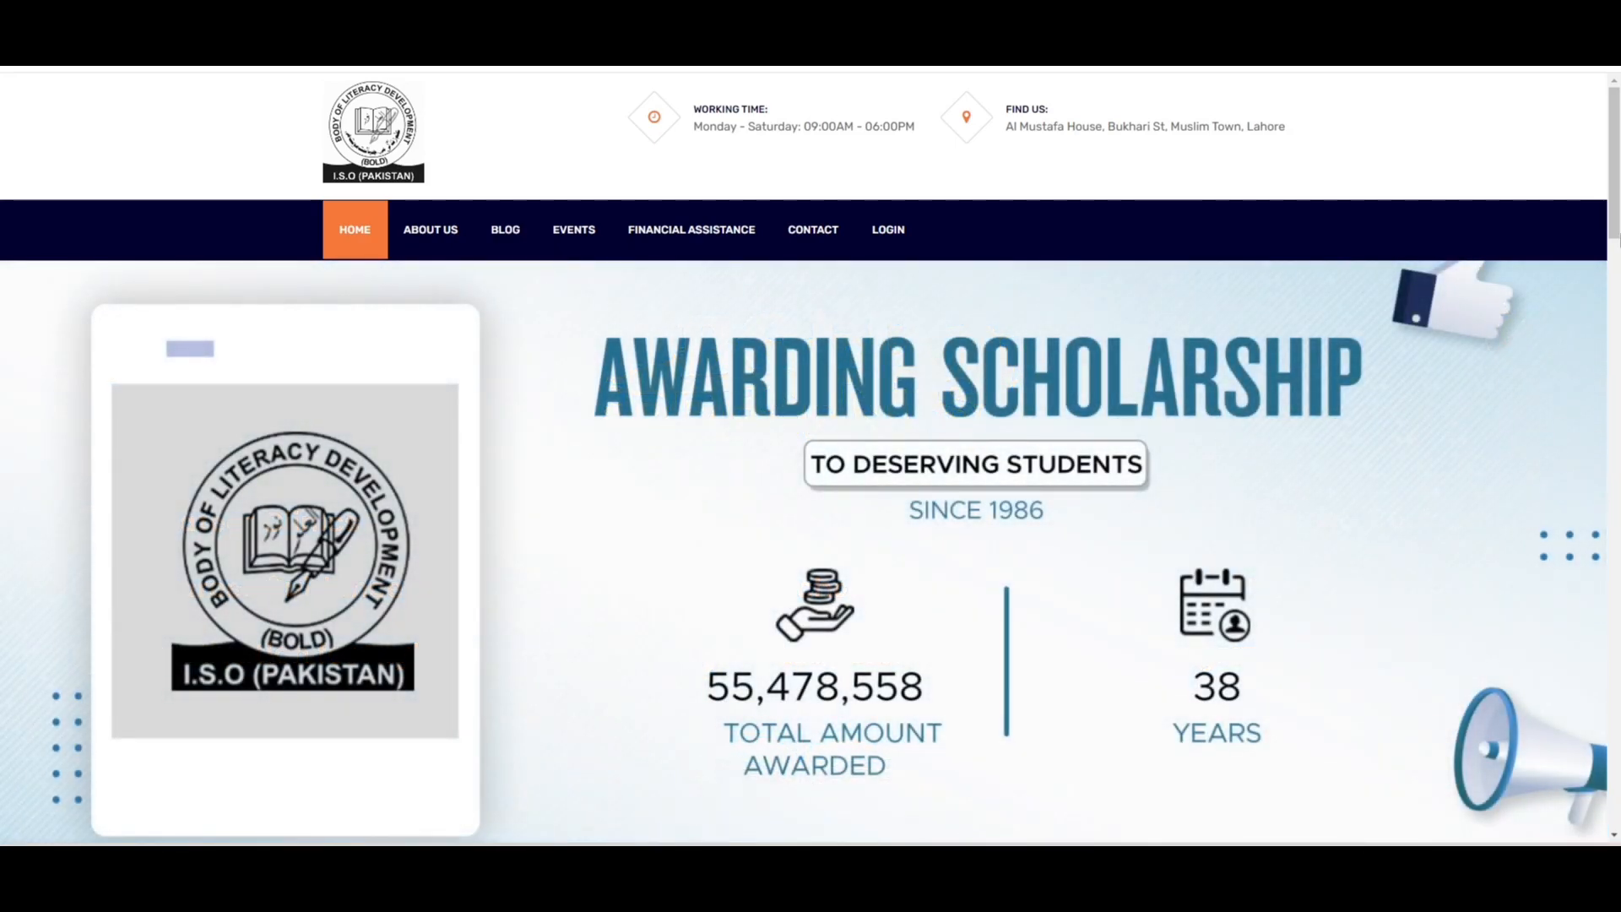
pyautogui.scroll(-5, 811, 457)
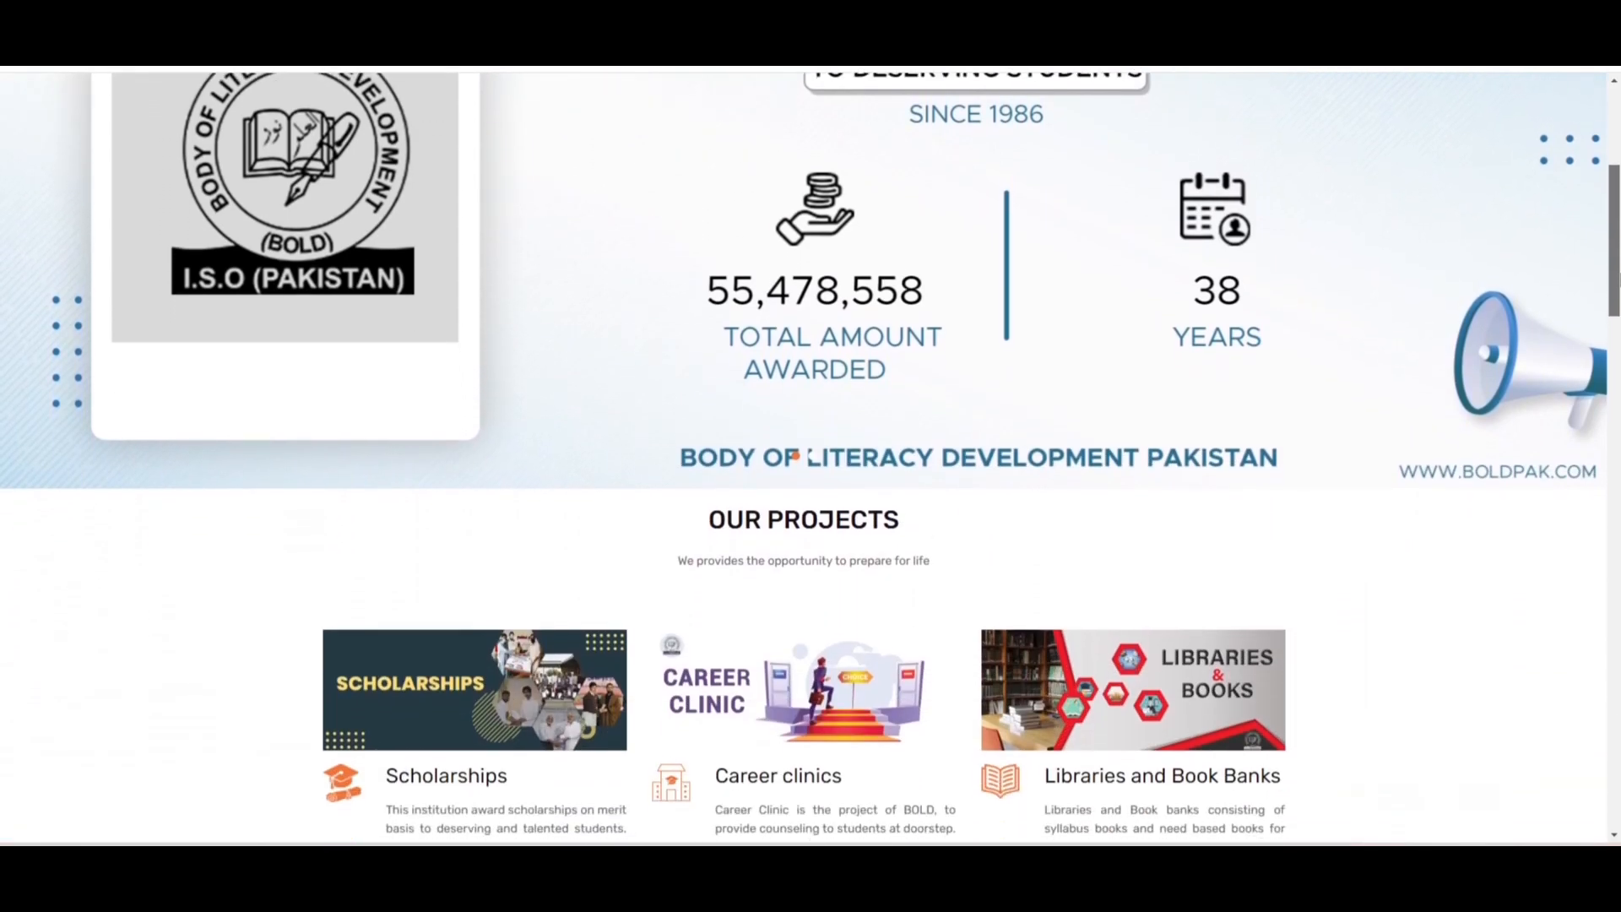
pyautogui.scroll(-9, 811, 456)
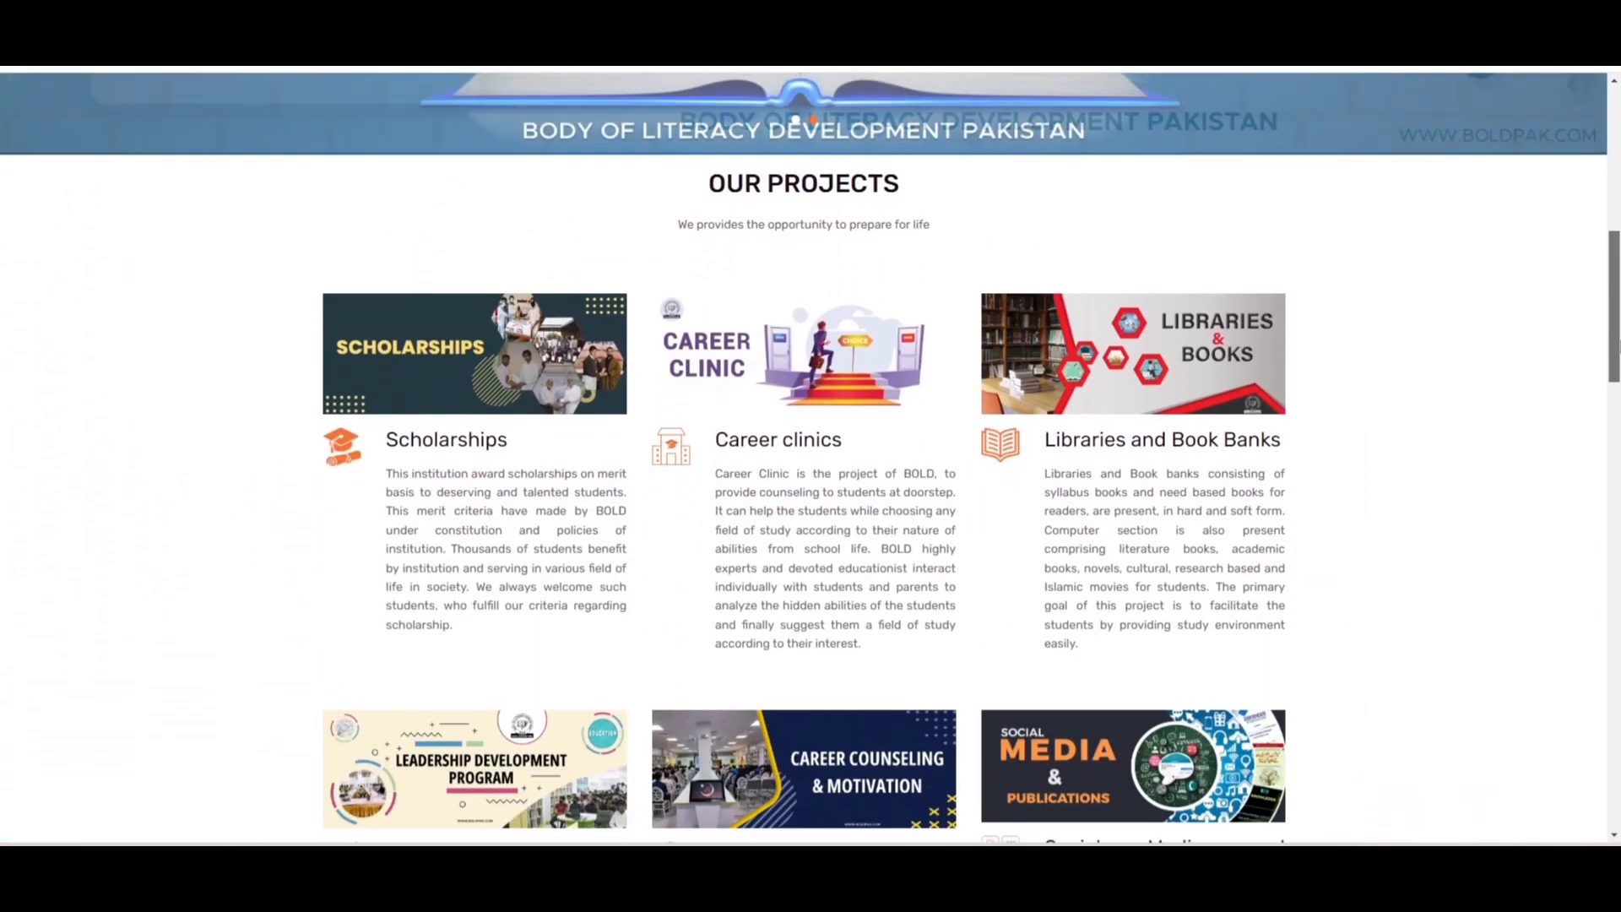
pyautogui.scroll(-10, 811, 457)
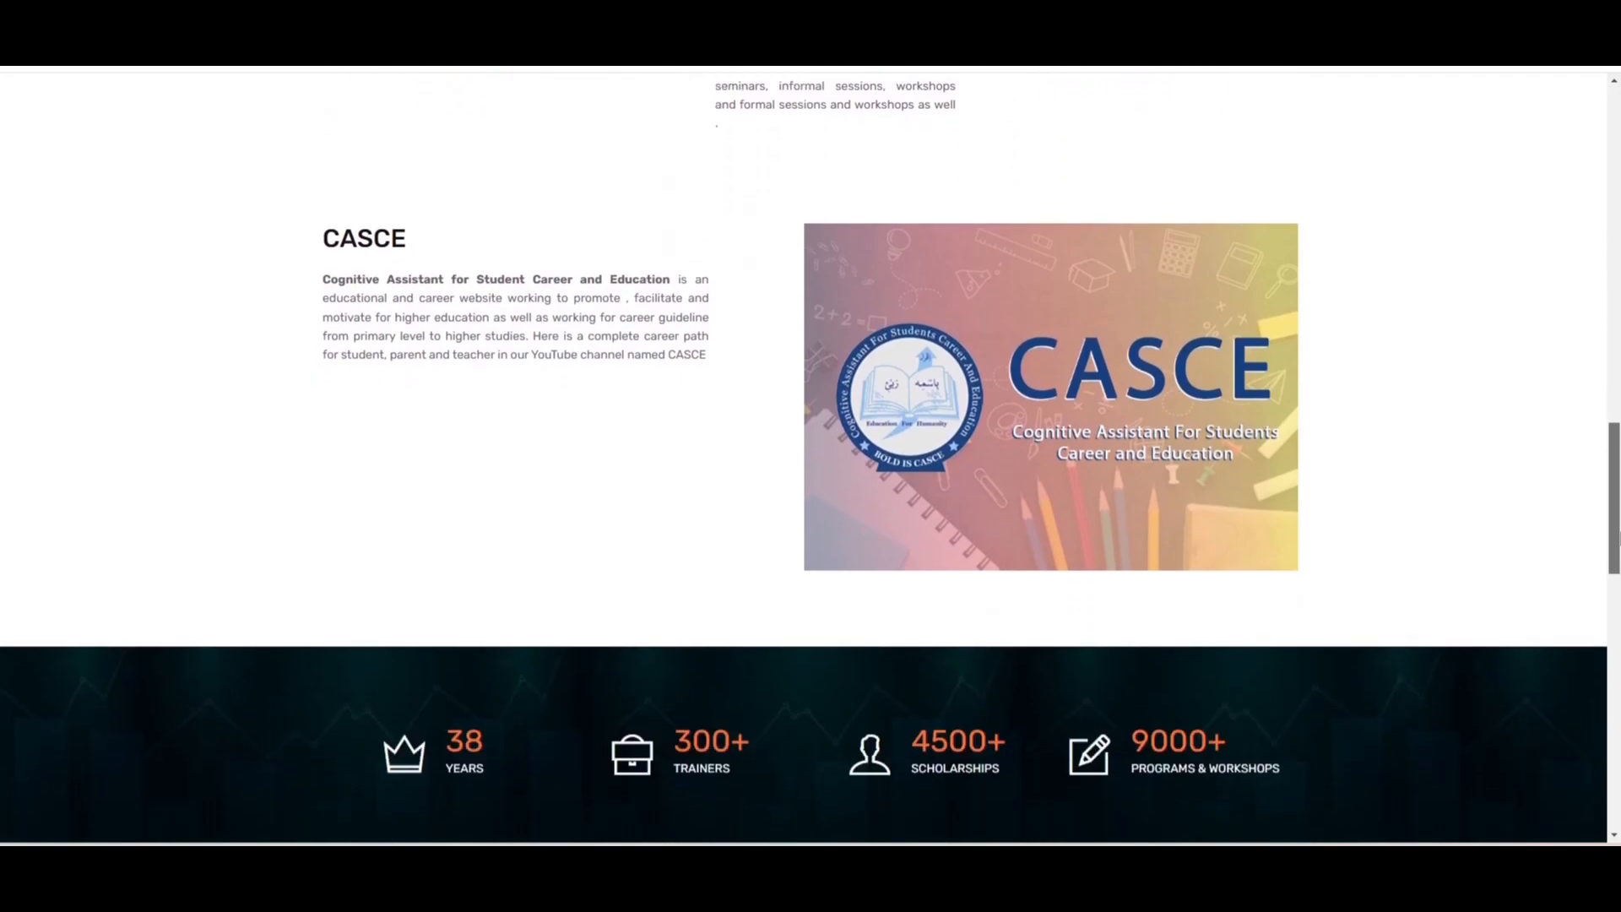
pyautogui.scroll(-3, 811, 456)
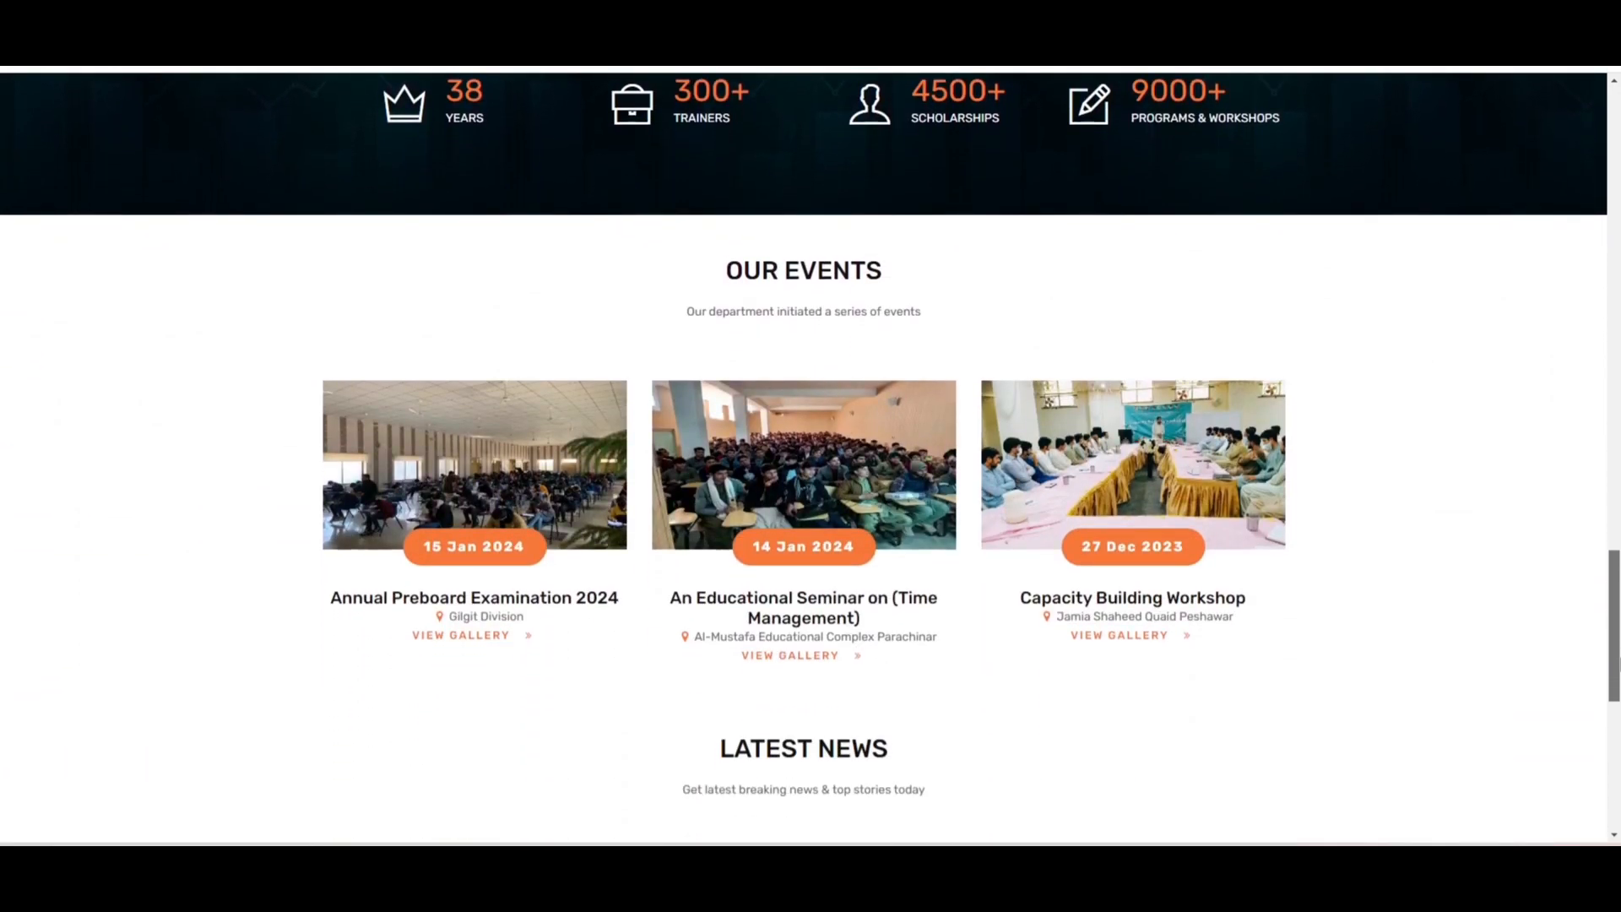
pyautogui.scroll(-3, 811, 456)
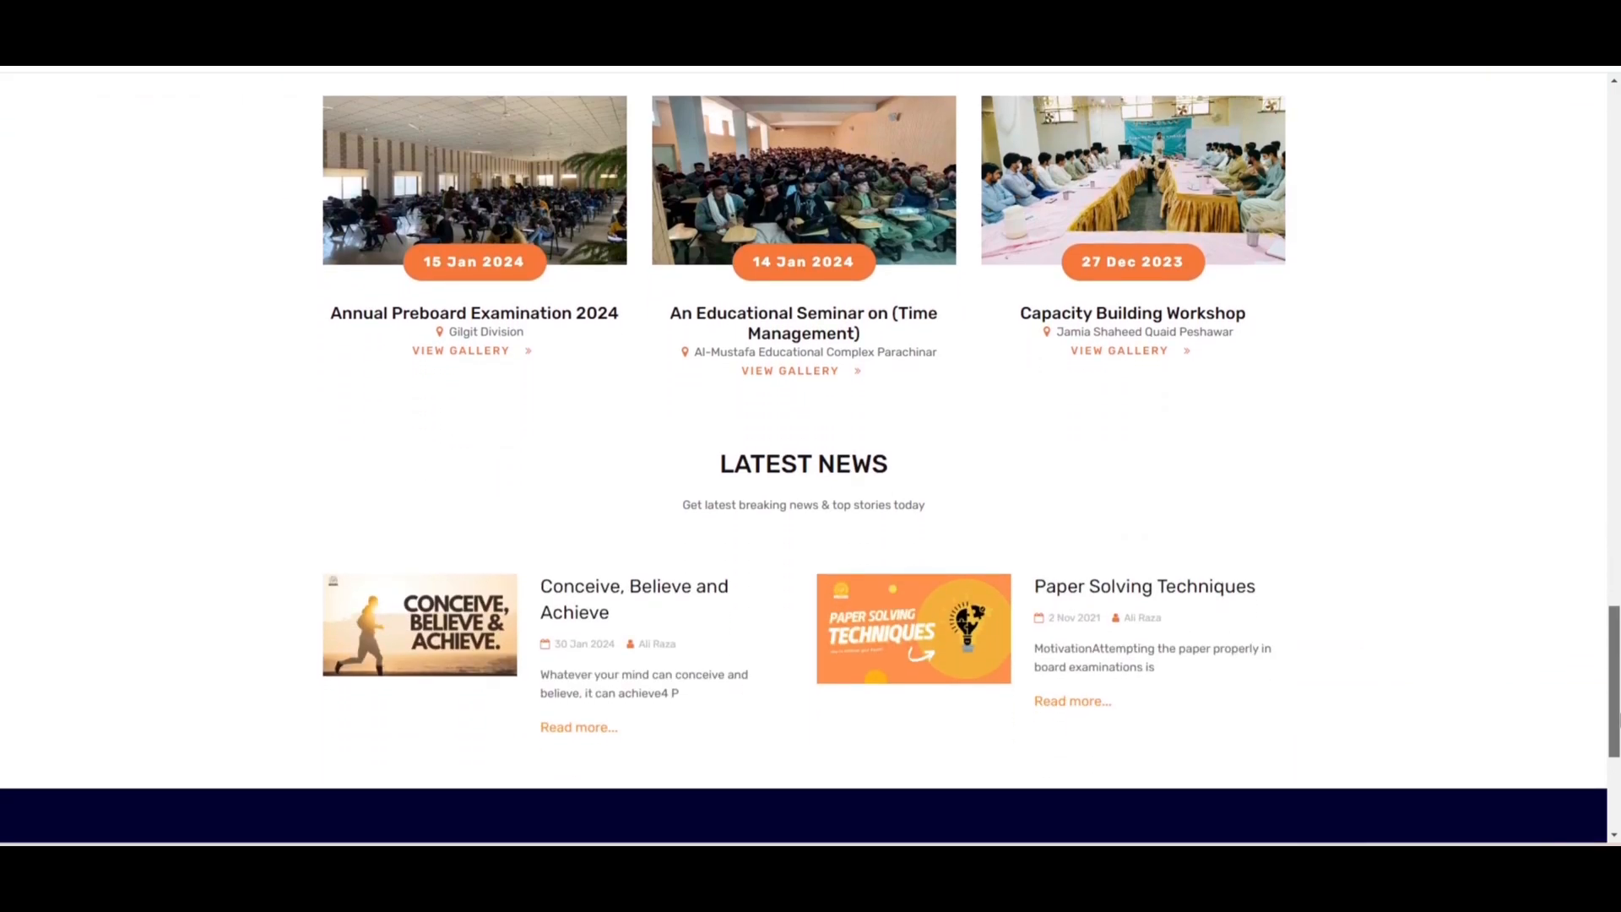
pyautogui.scroll(-1, 811, 456)
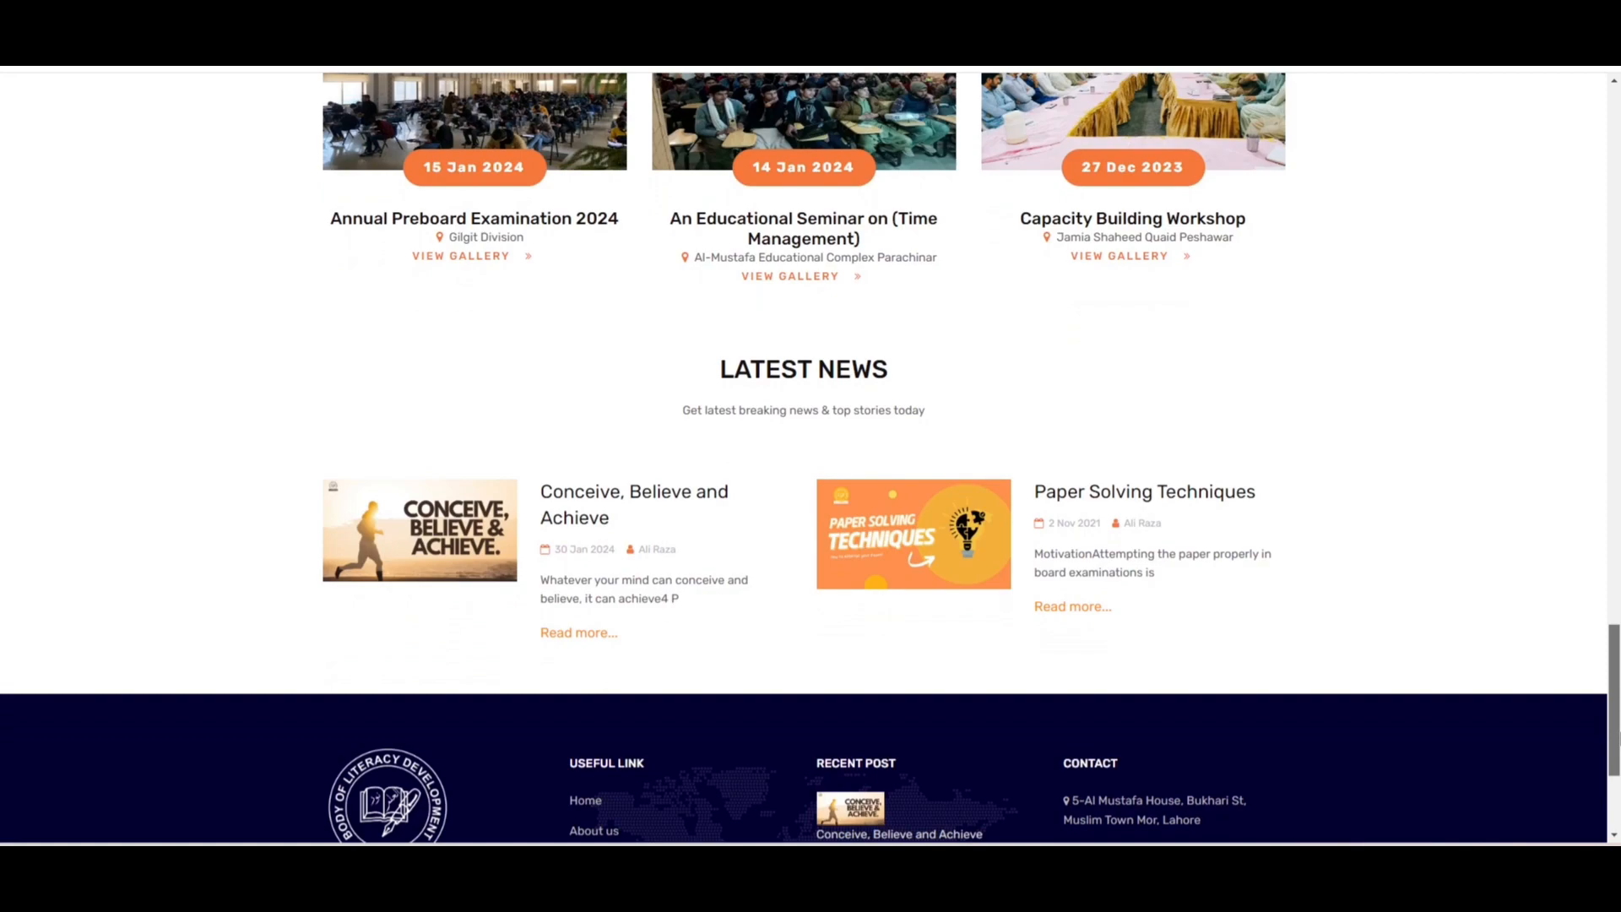
pyautogui.scroll(-3, 810, 456)
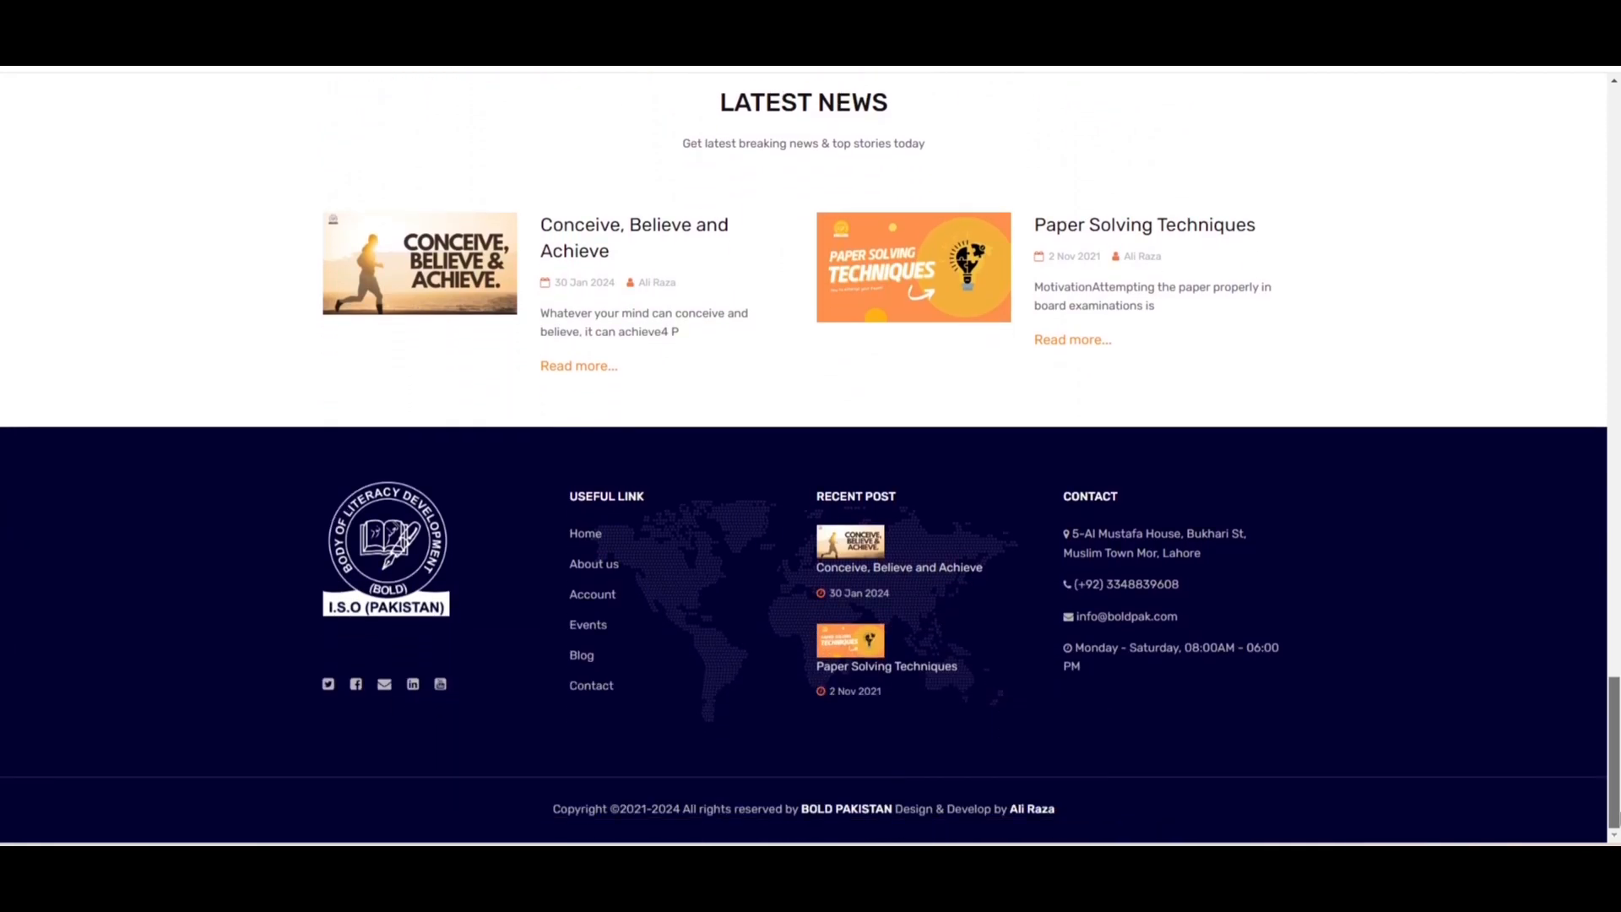
pyautogui.scroll(15, 811, 456)
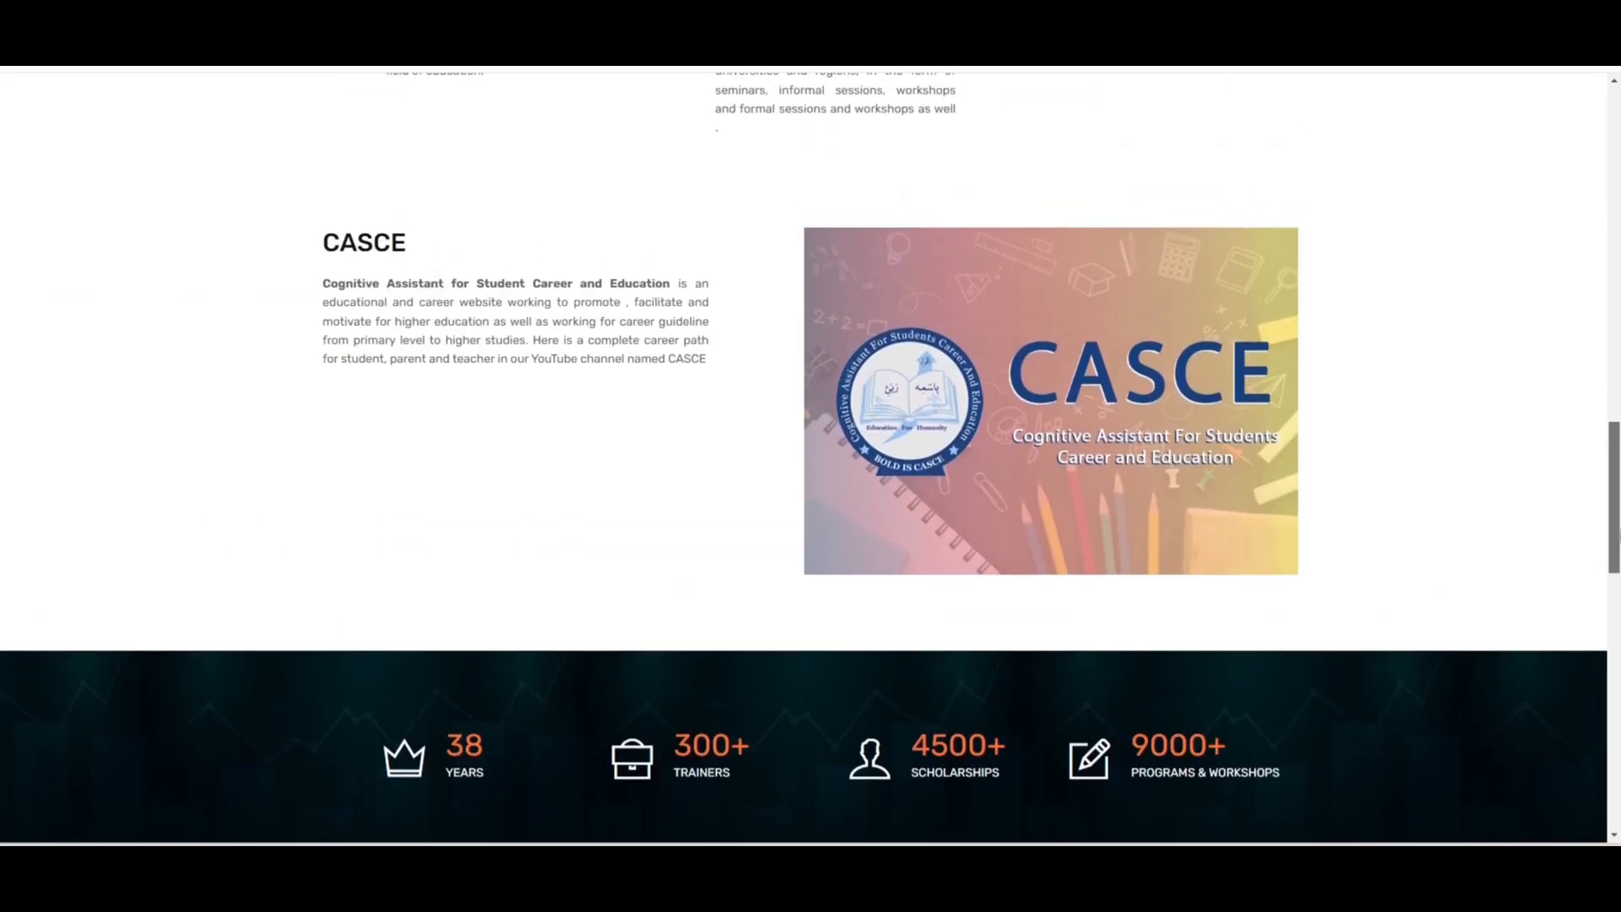
pyautogui.scroll(10, 806, 159)
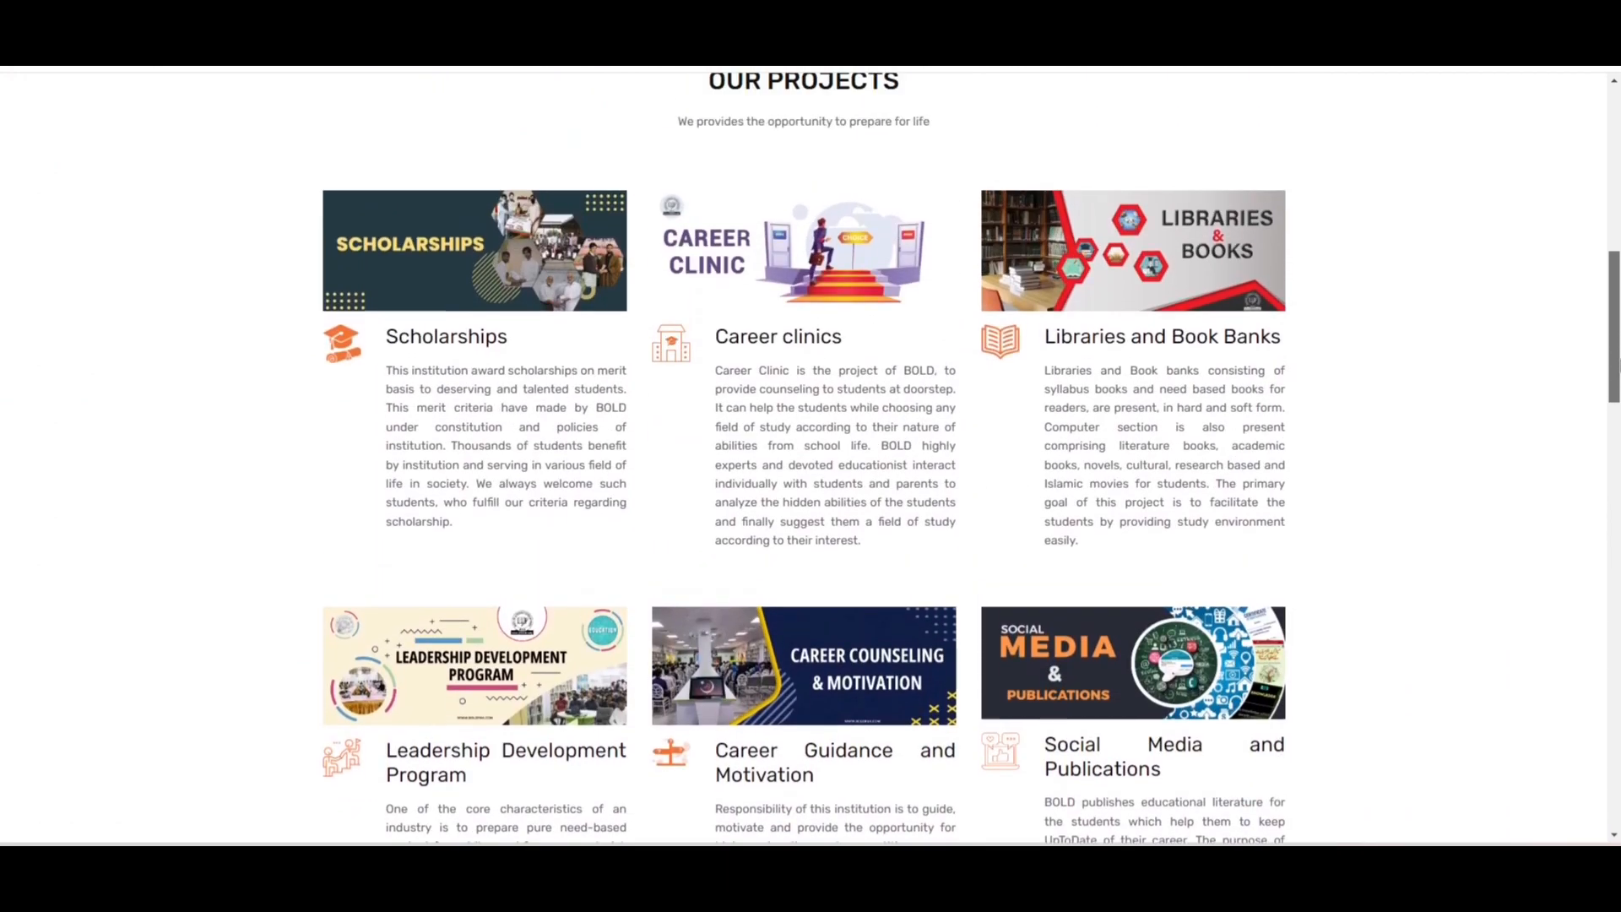
pyautogui.scroll(8, 806, 159)
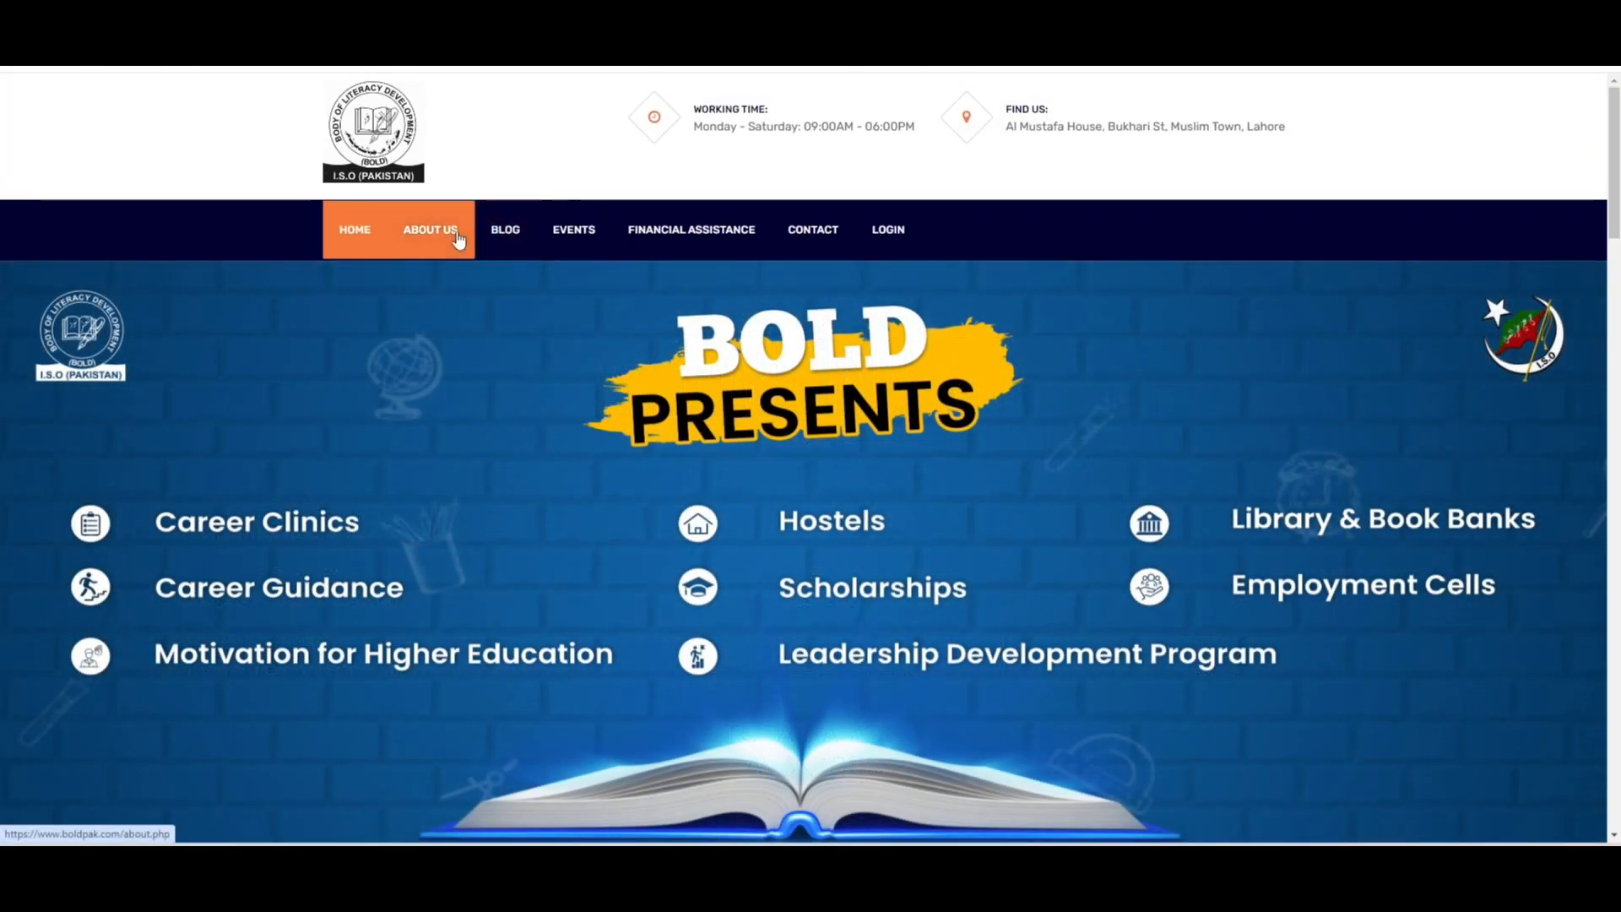
# - Browse the About Us page and the Blog listing, then open the 'Paper Solving Techniques' post
pyautogui.click(458, 231)
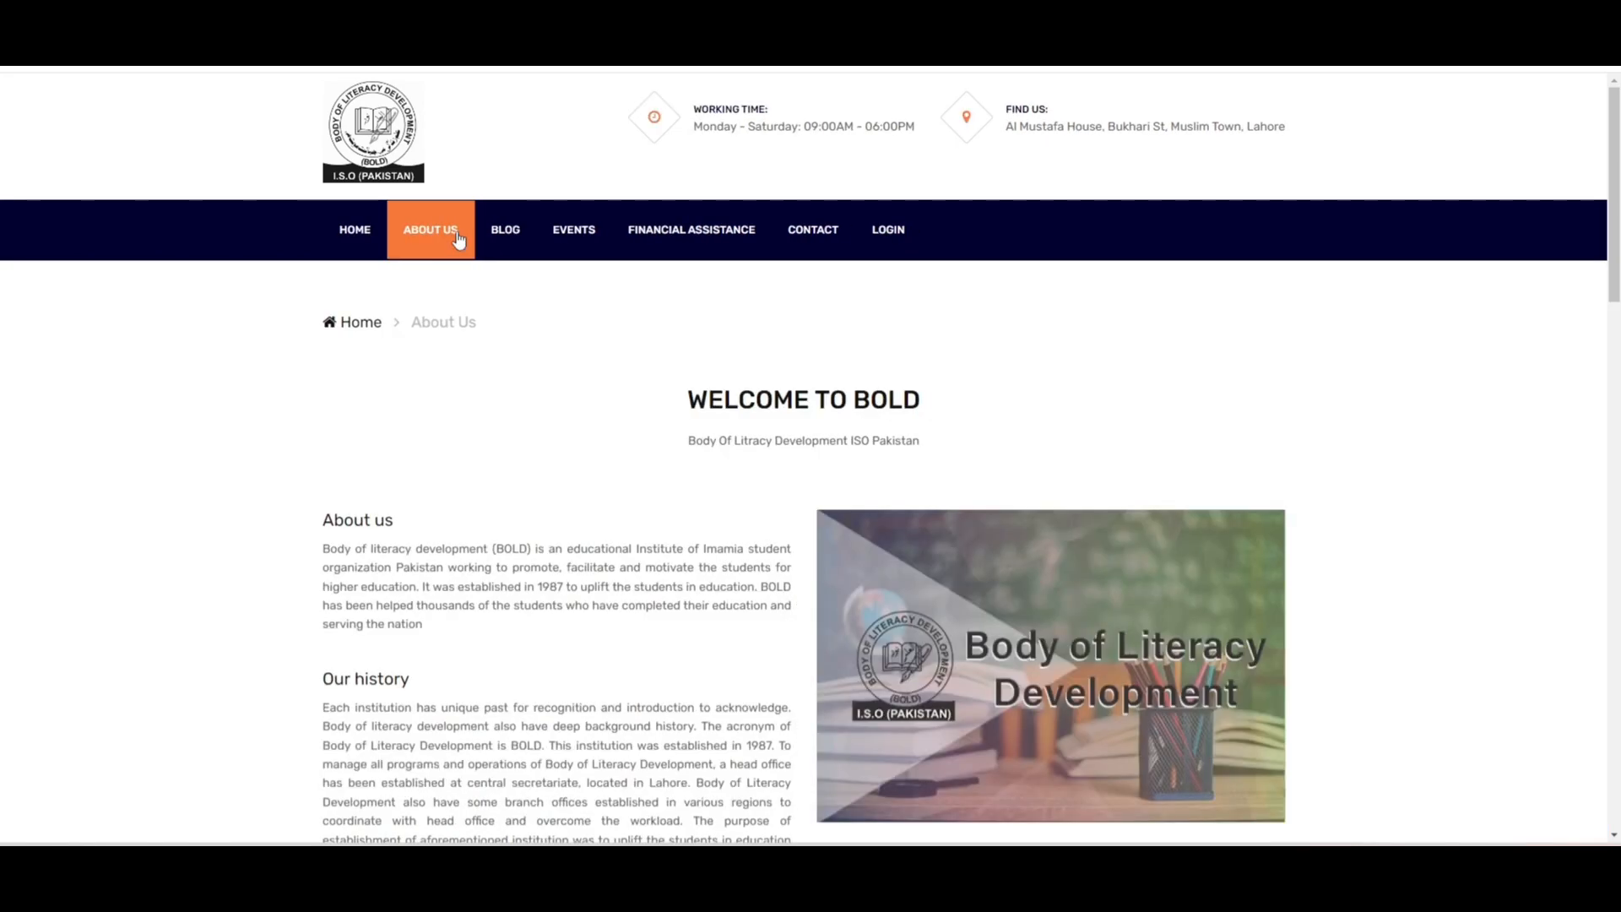
pyautogui.moveTo(1616, 215)
pyautogui.mouseDown()
pyautogui.moveTo(1616, 756)
pyautogui.moveTo(1615, 211)
pyautogui.mouseUp()
pyautogui.click(506, 240)
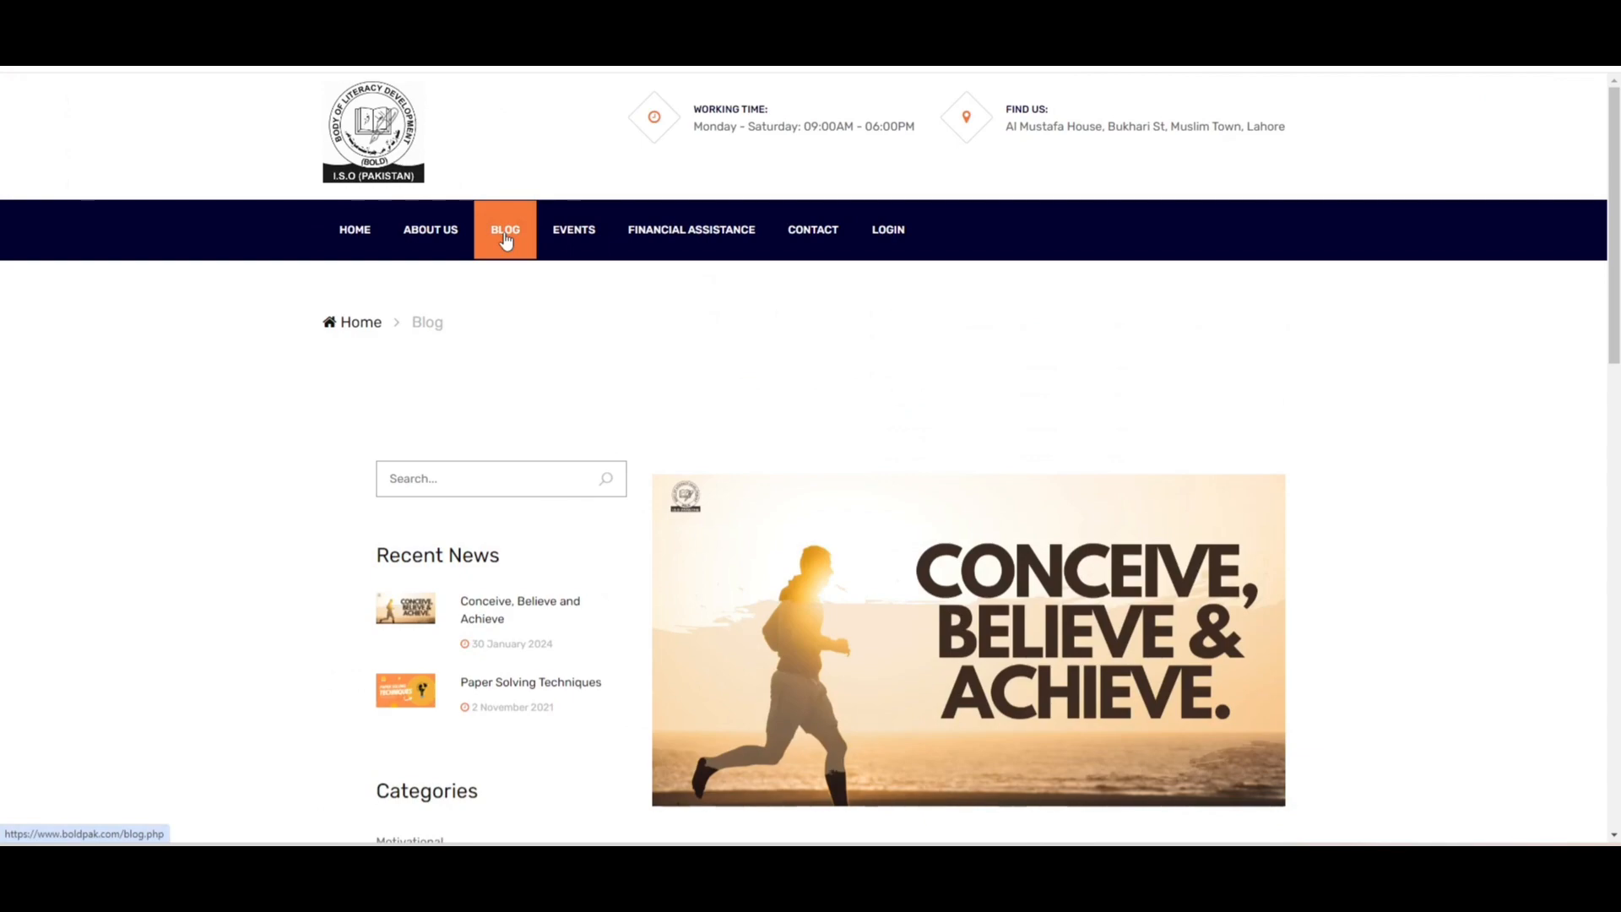
pyautogui.moveTo(1618, 179); pyautogui.dragTo(1618, 599)
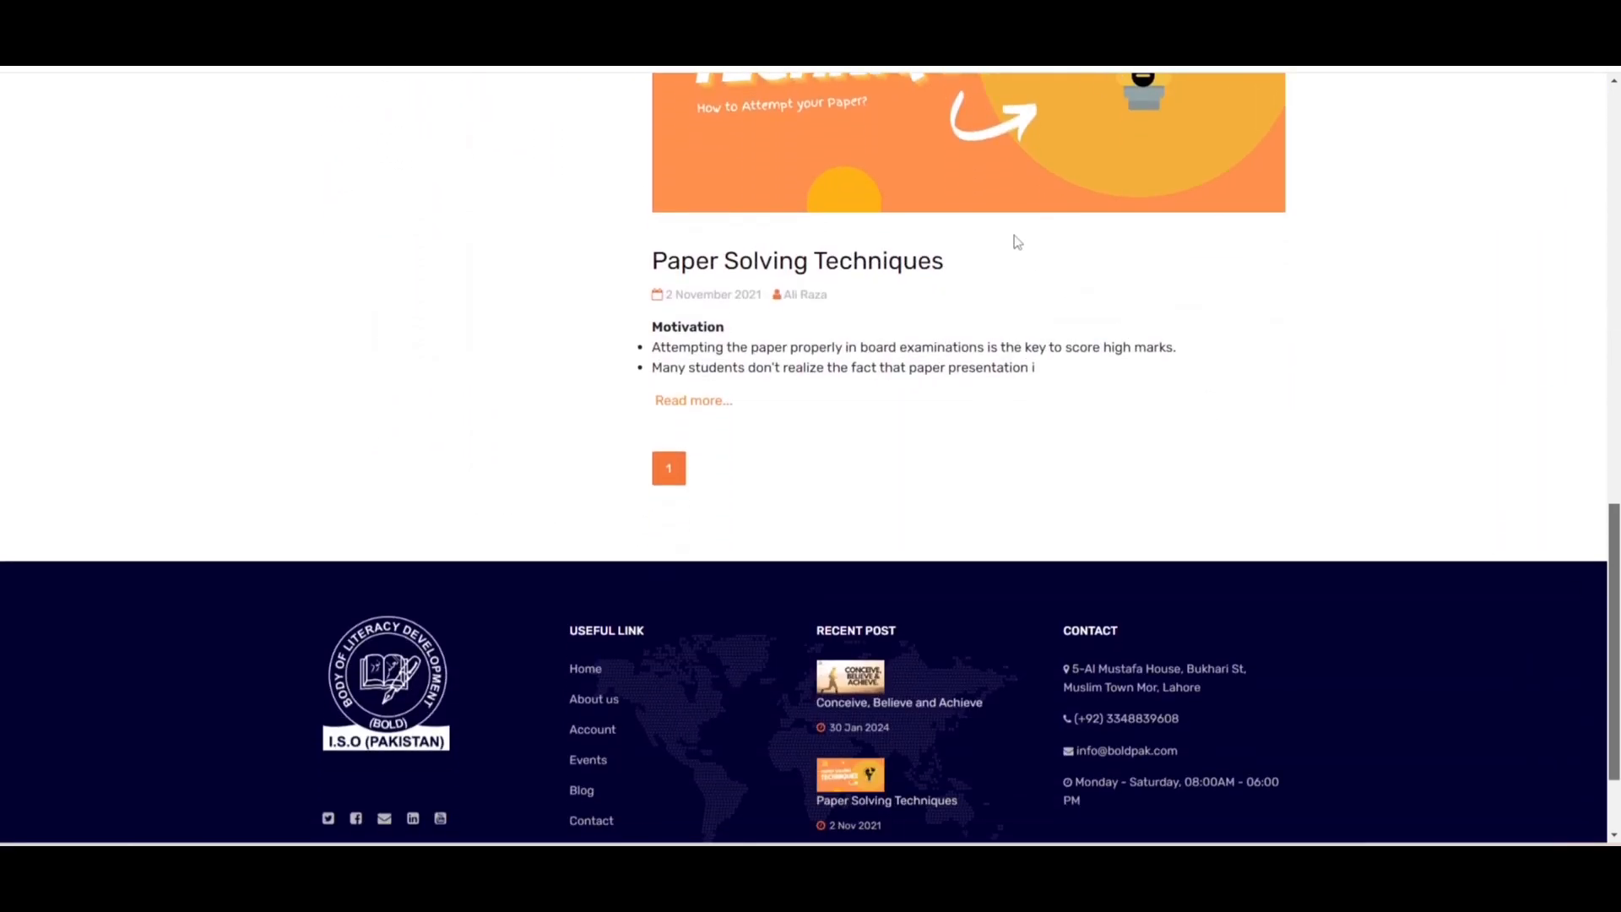
pyautogui.click(909, 277)
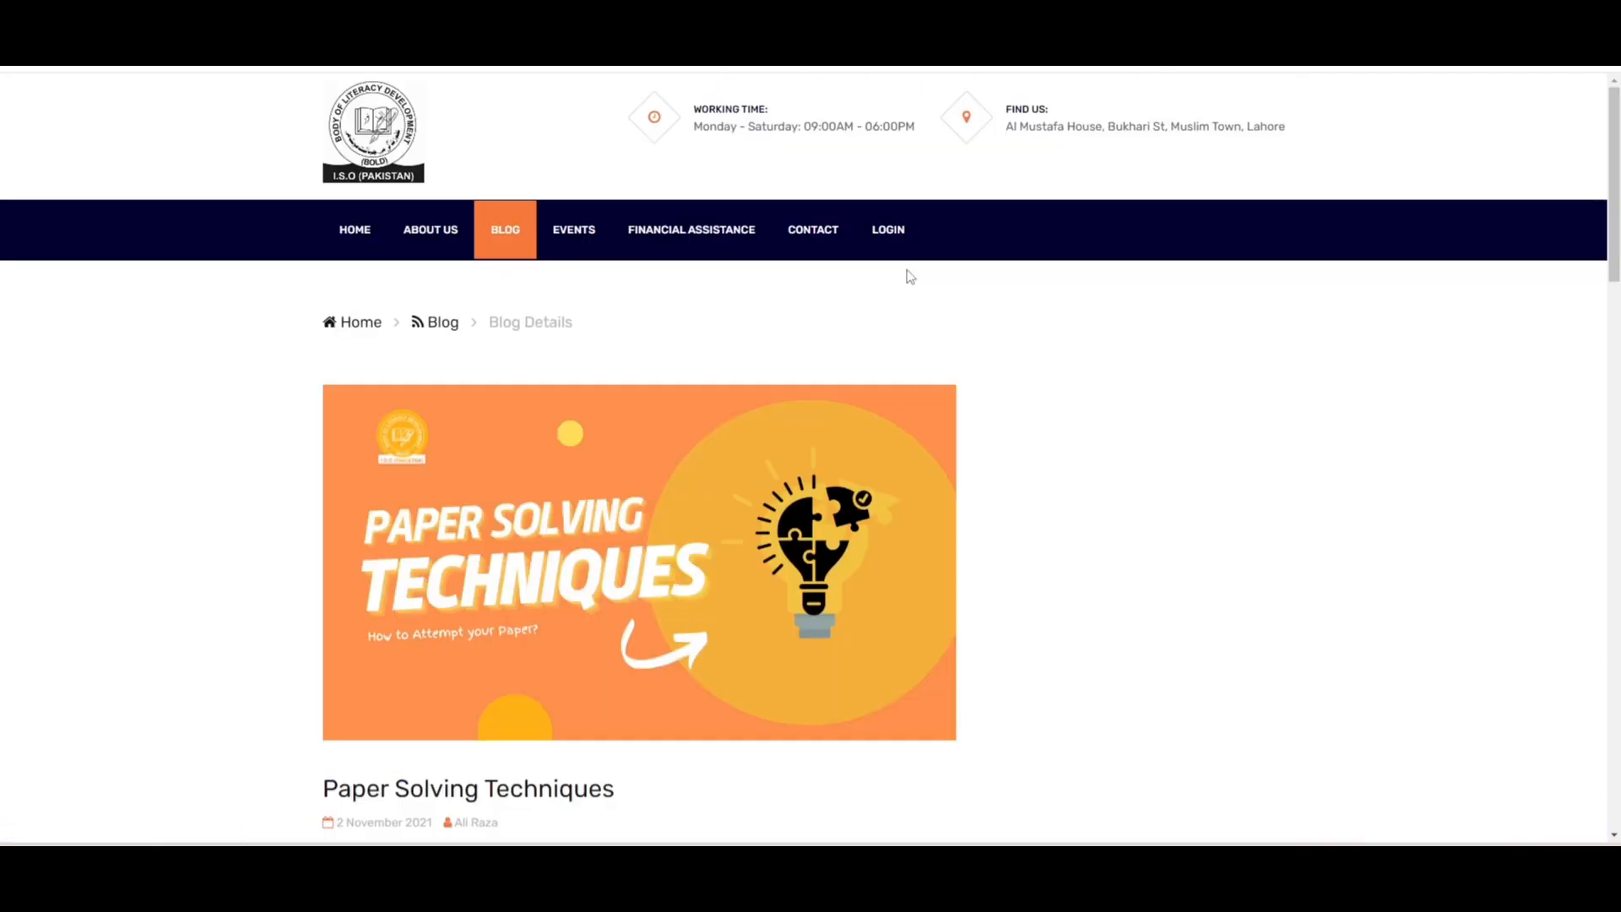
pyautogui.moveTo(1619, 180)
pyautogui.mouseDown()
pyautogui.moveTo(1619, 628)
pyautogui.moveTo(1619, 179)
pyautogui.mouseUp()
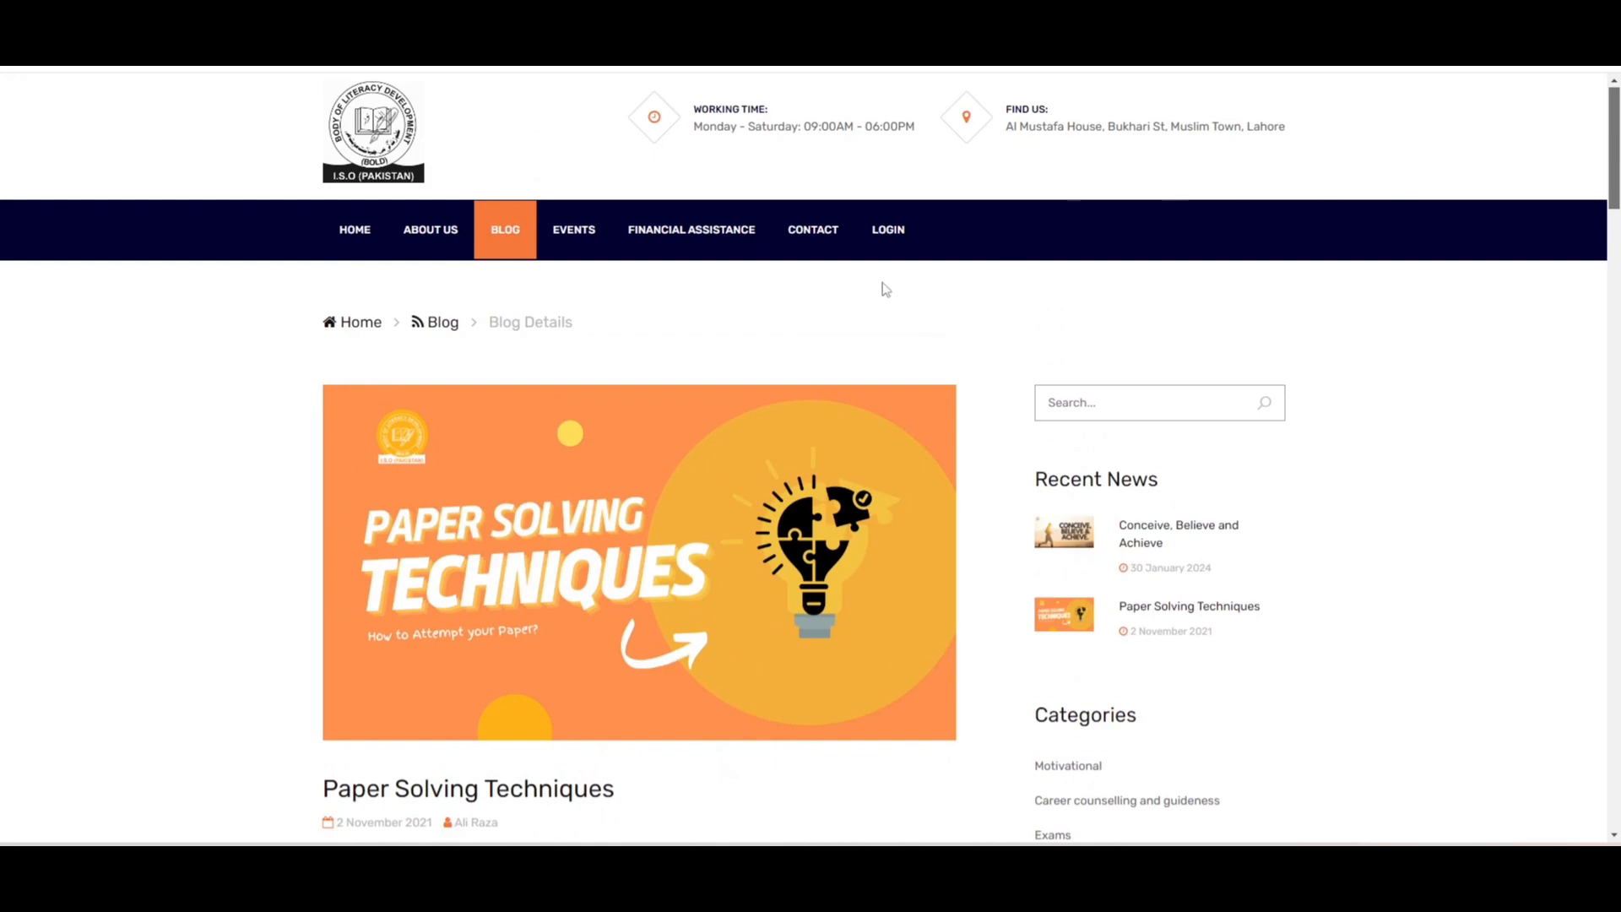
# - Open the Events page and scroll through its listing
pyautogui.click(587, 239)
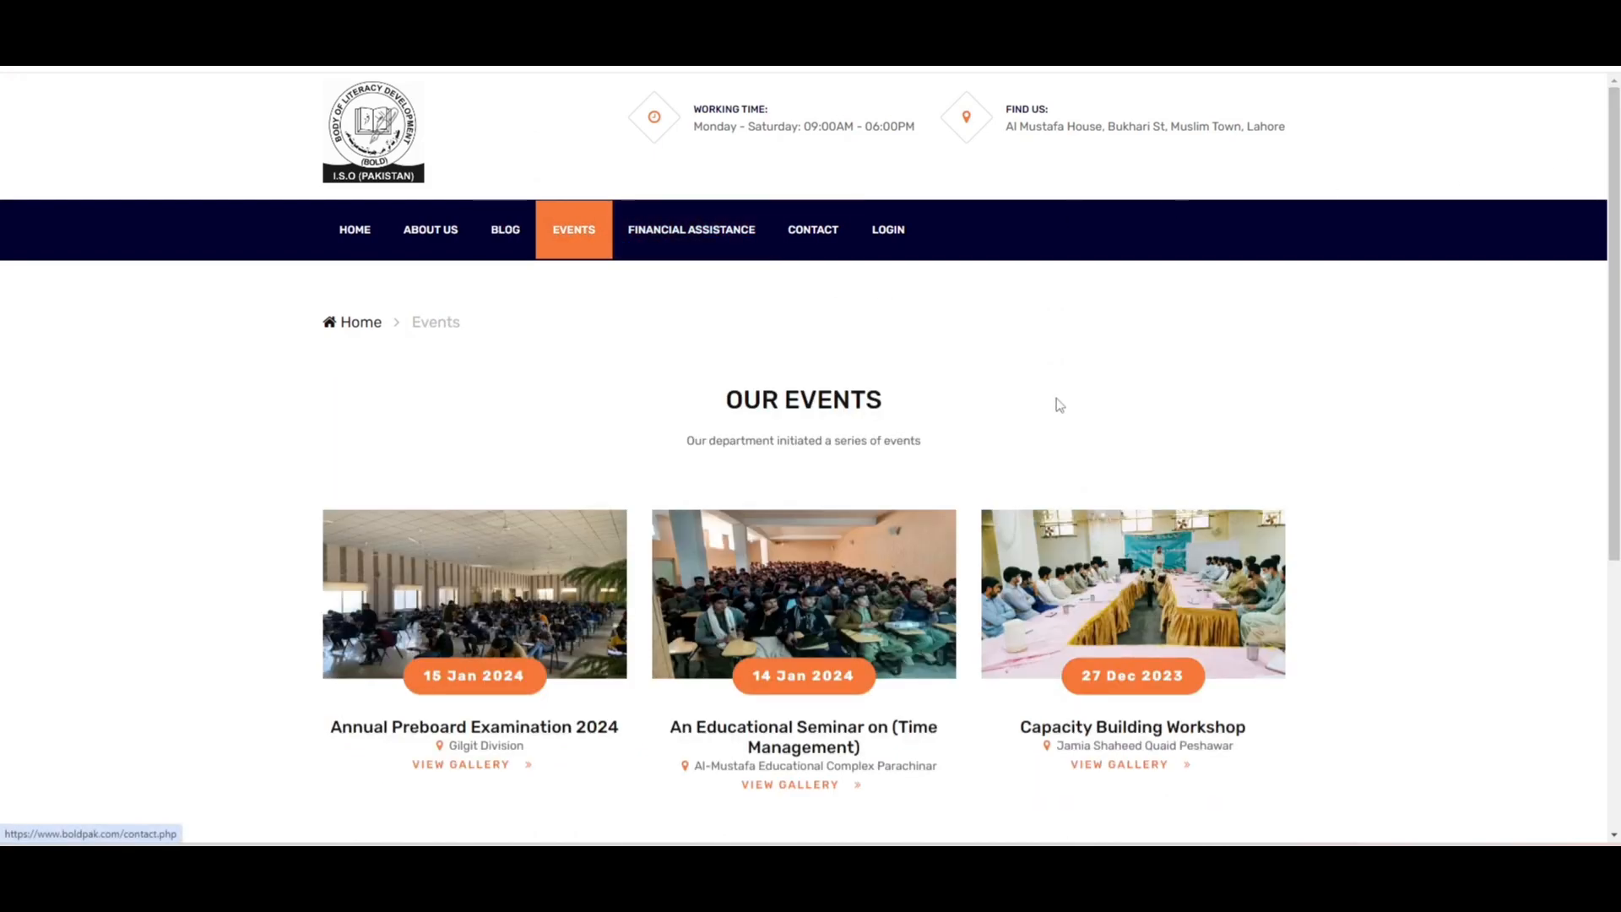
pyautogui.scroll(-2, 1057, 402)
pyautogui.scroll(-3, 811, 456)
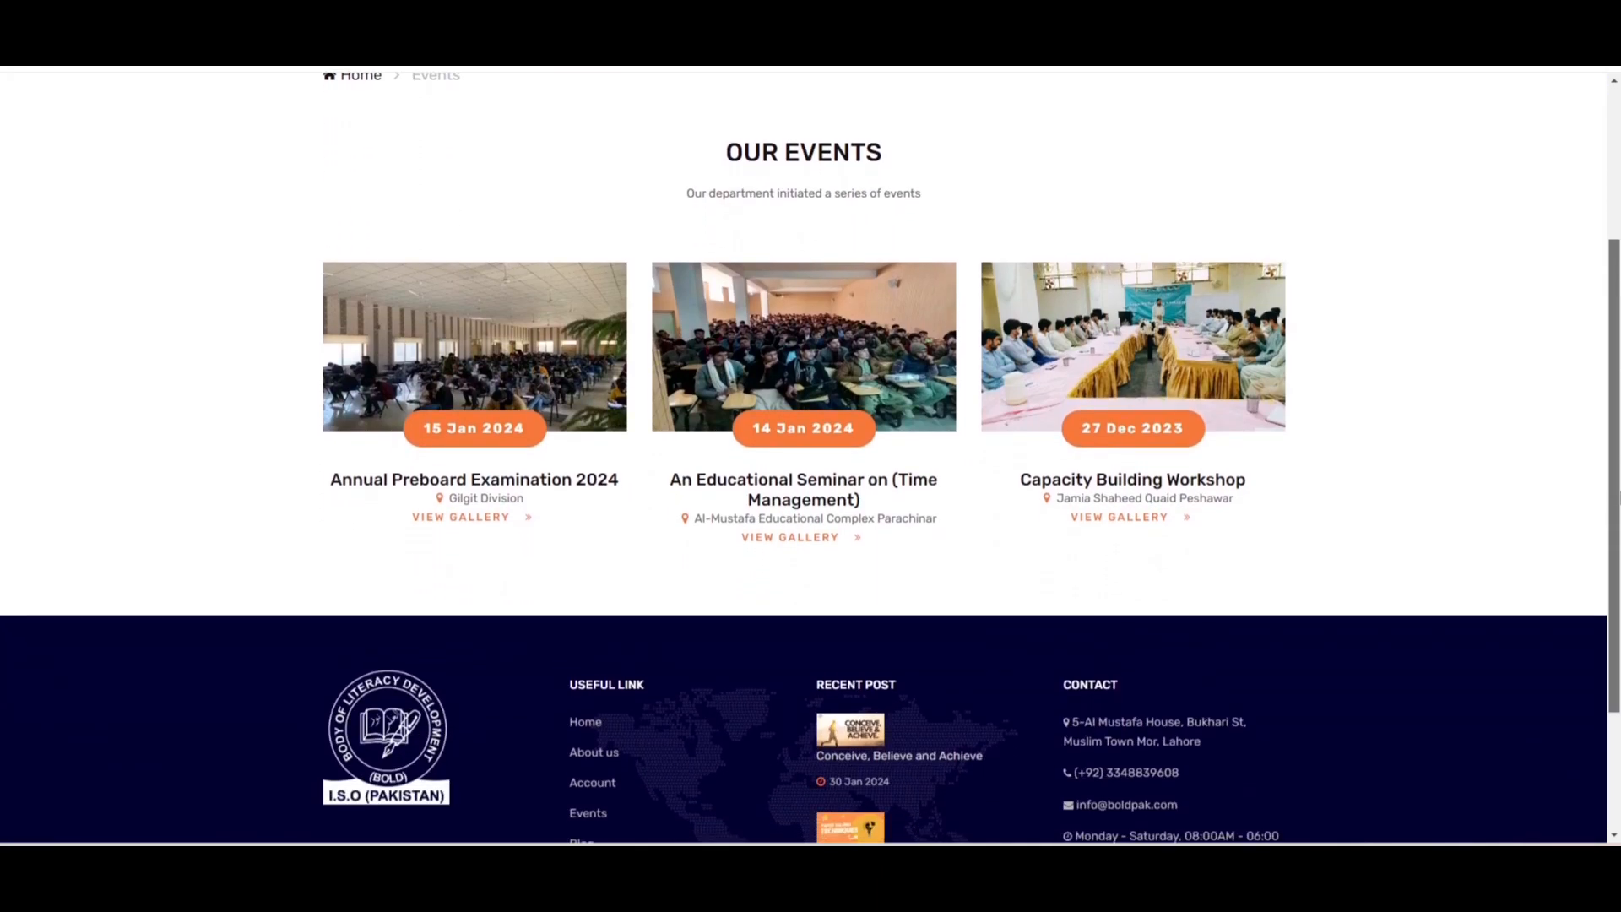
pyautogui.scroll(5, 811, 456)
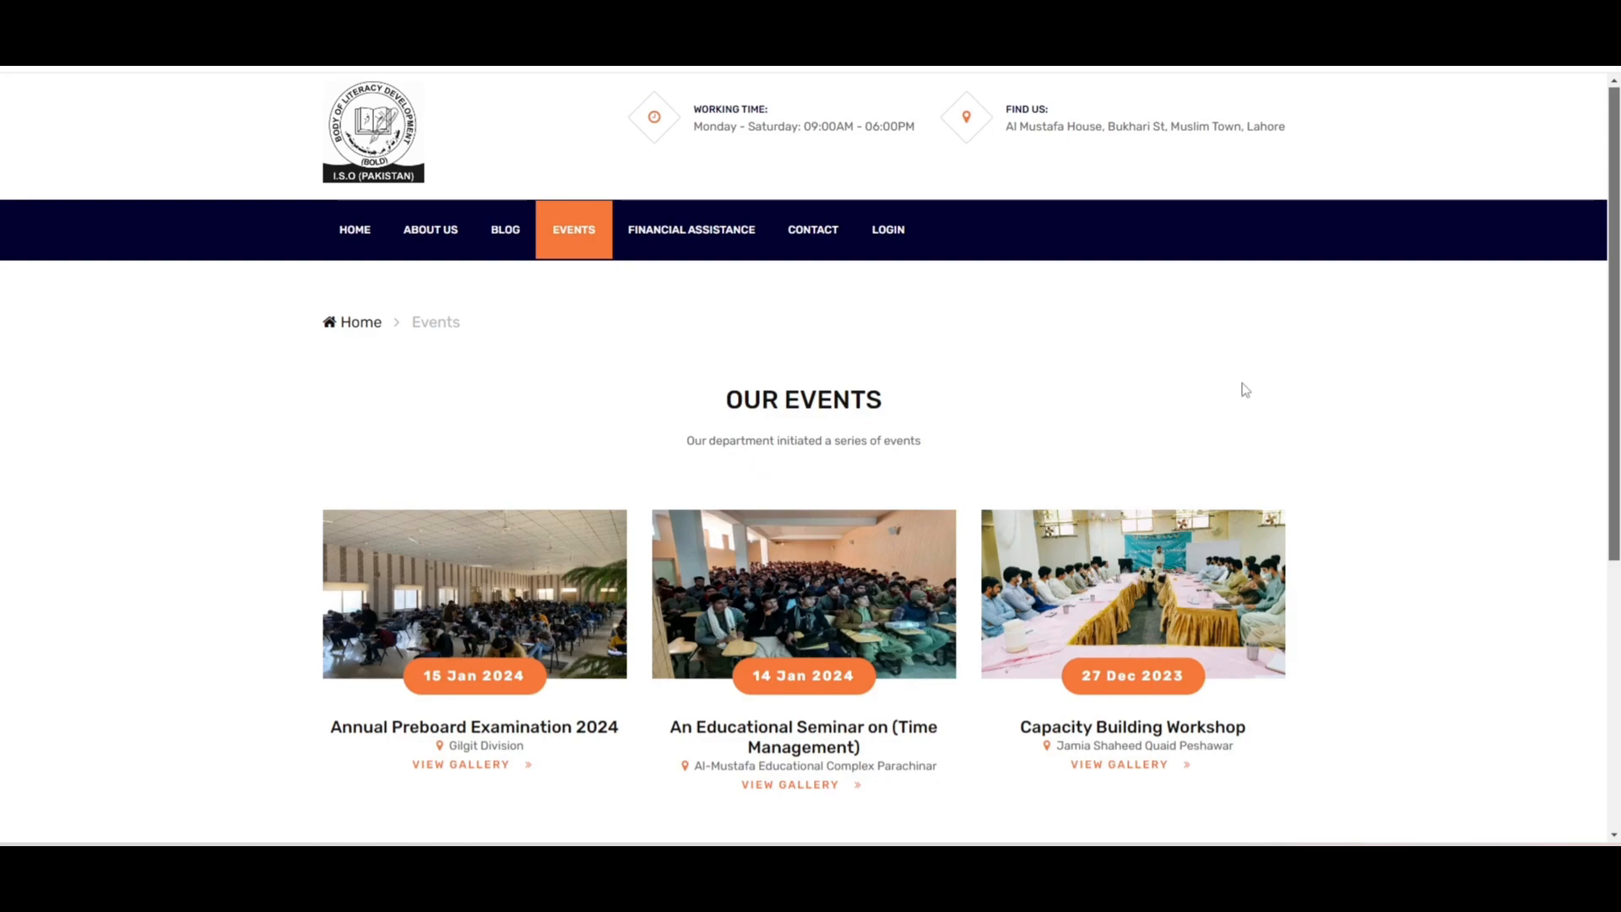
# - Open the Contact page and scroll to the footer and back up
pyautogui.click(827, 246)
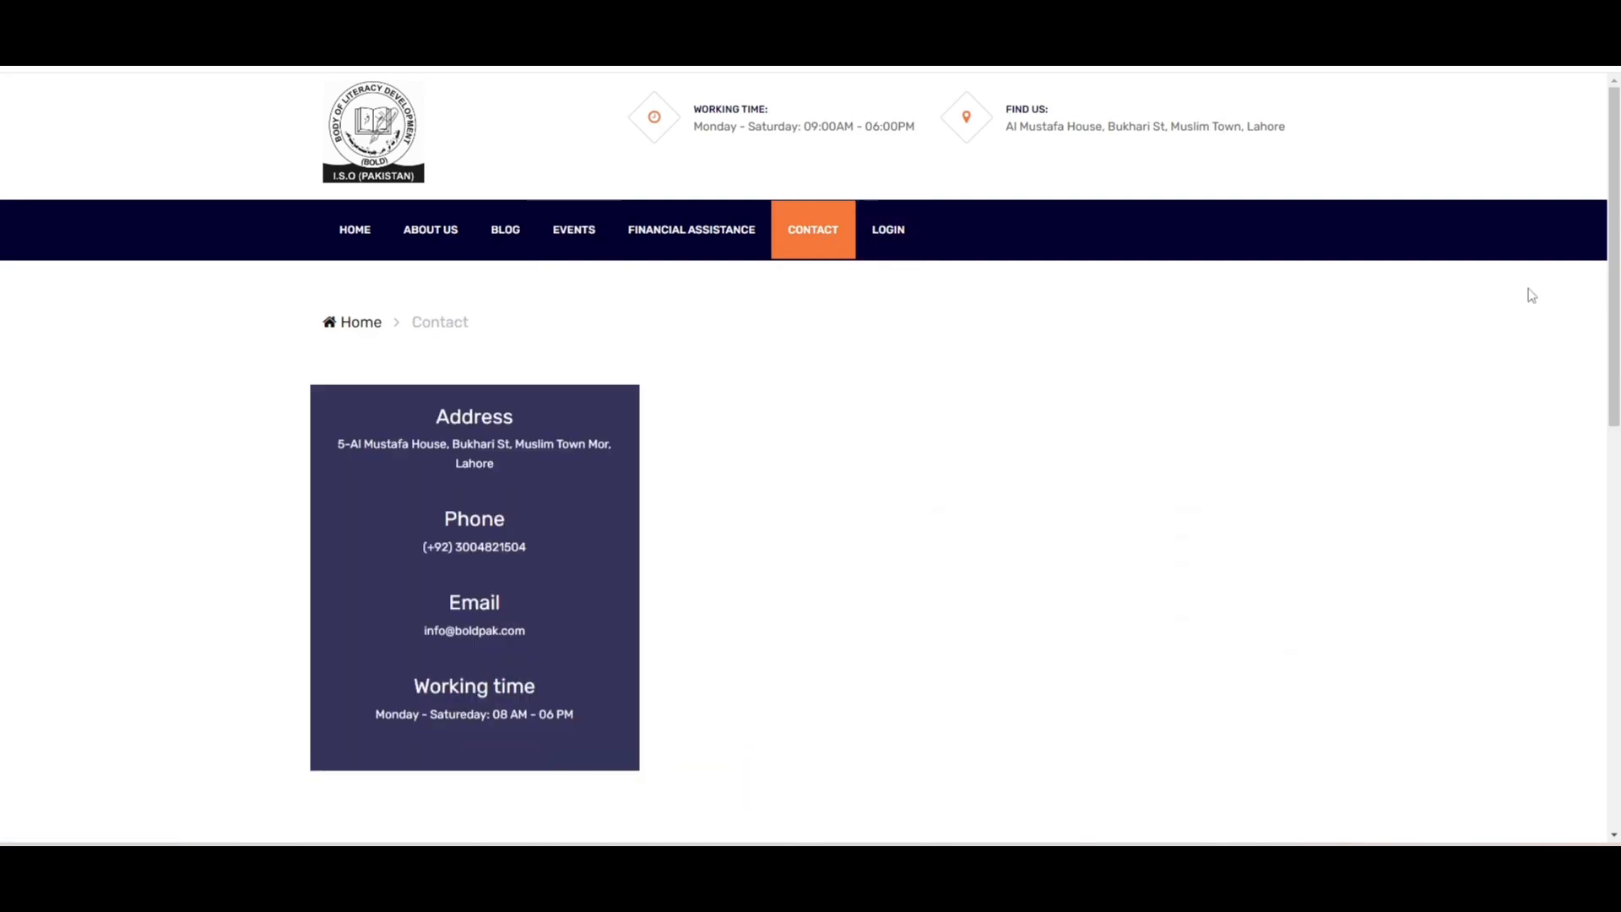
pyautogui.scroll(-5, 1594, 296)
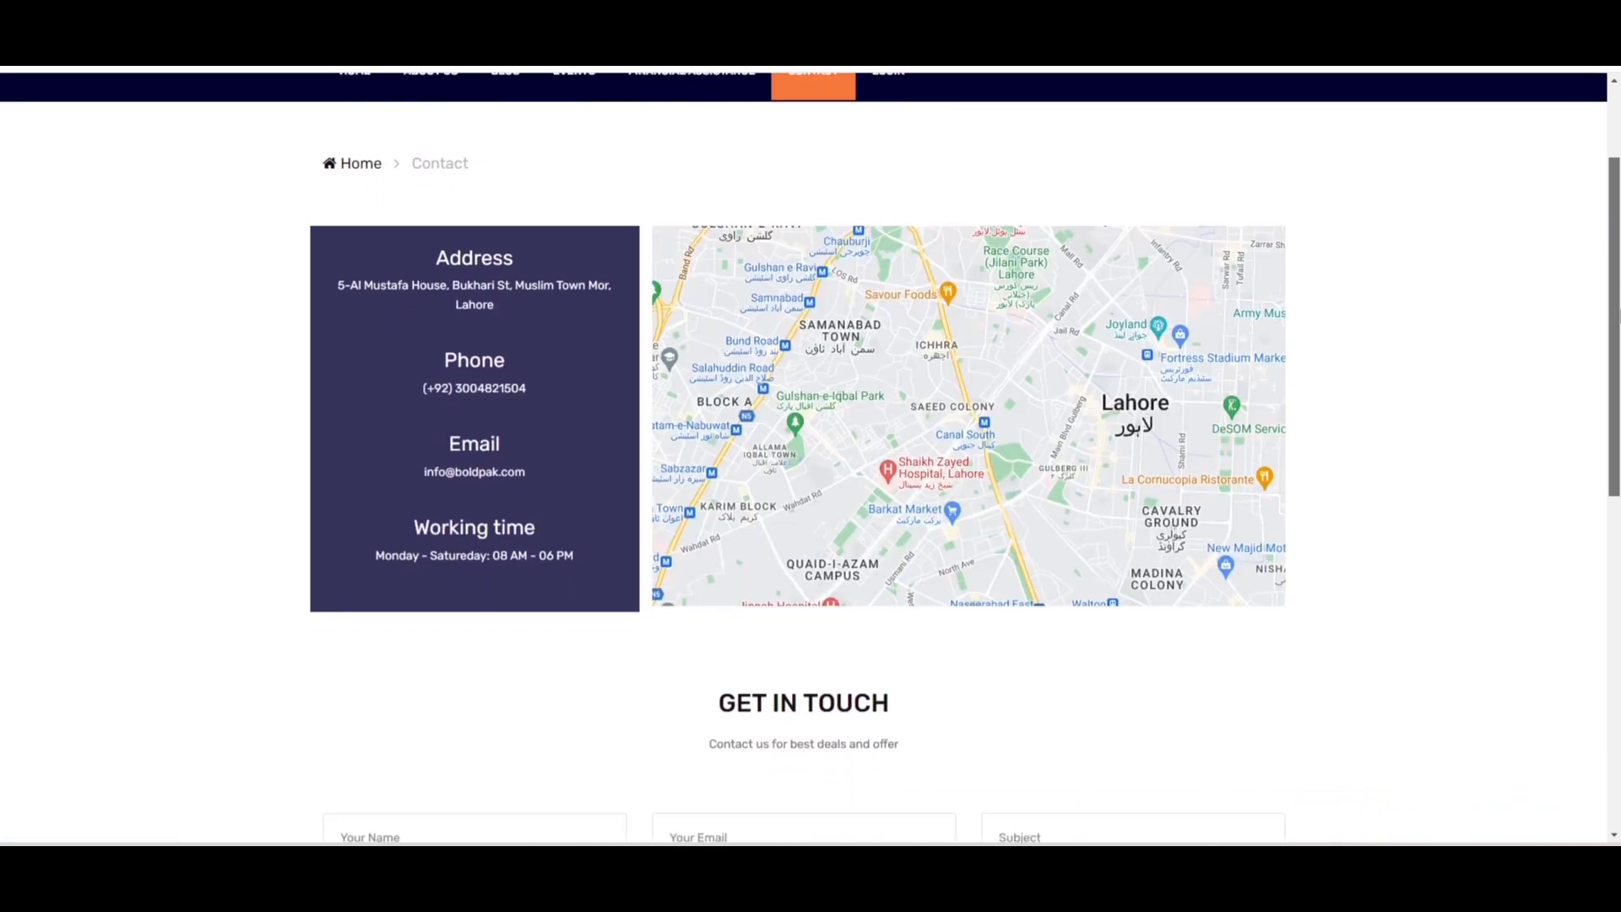
pyautogui.scroll(-3, 965, 457)
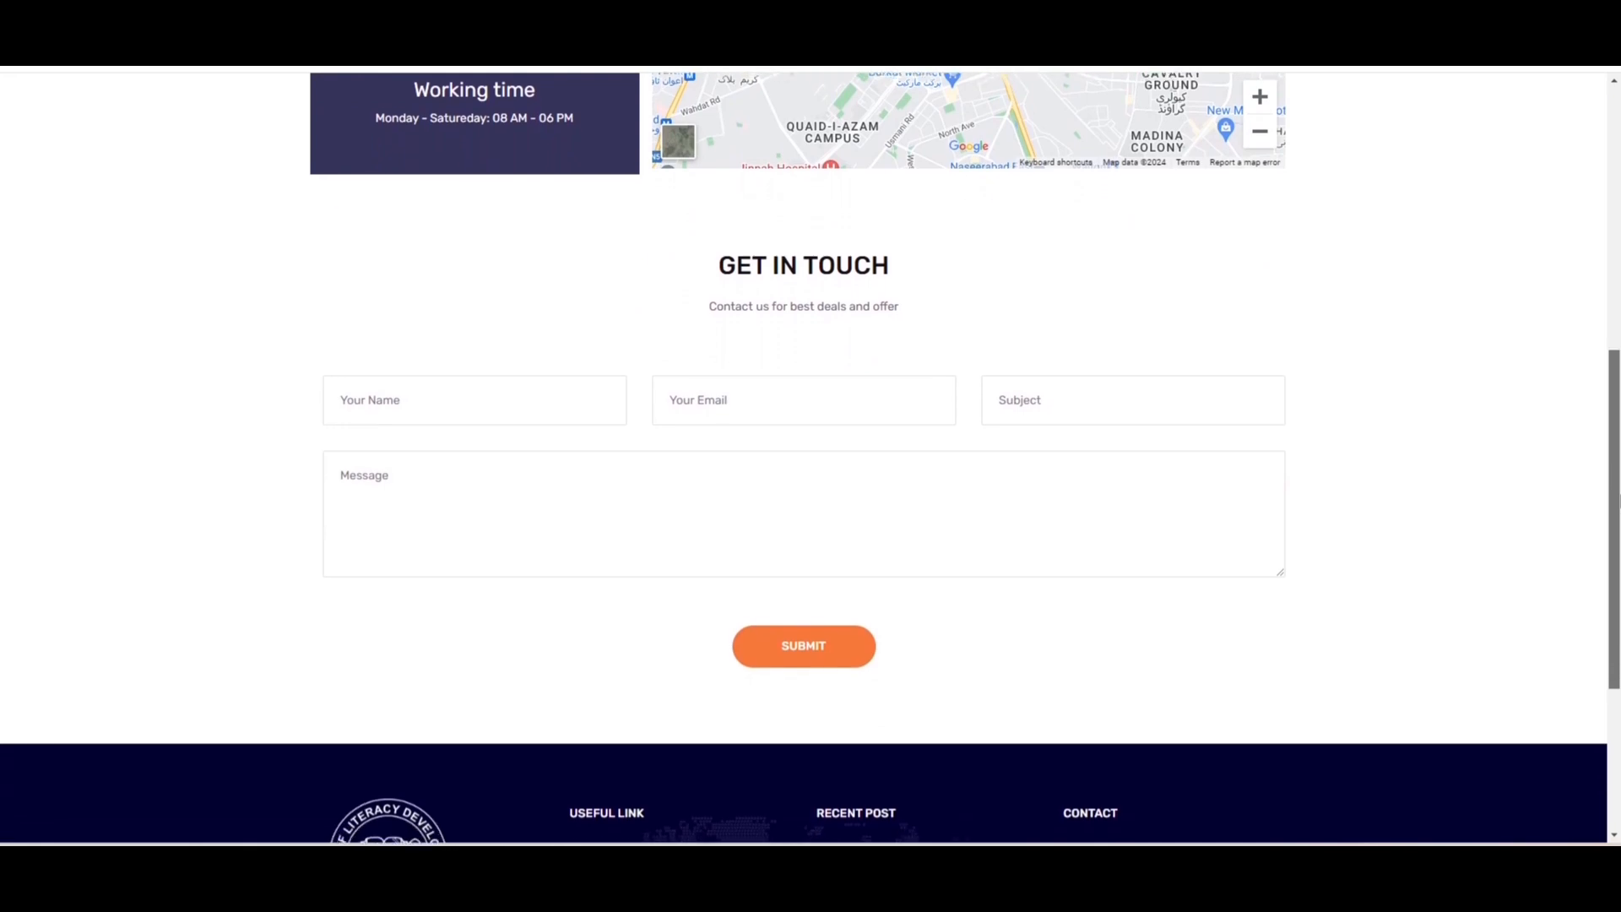
pyautogui.scroll(-4, 1032, 737)
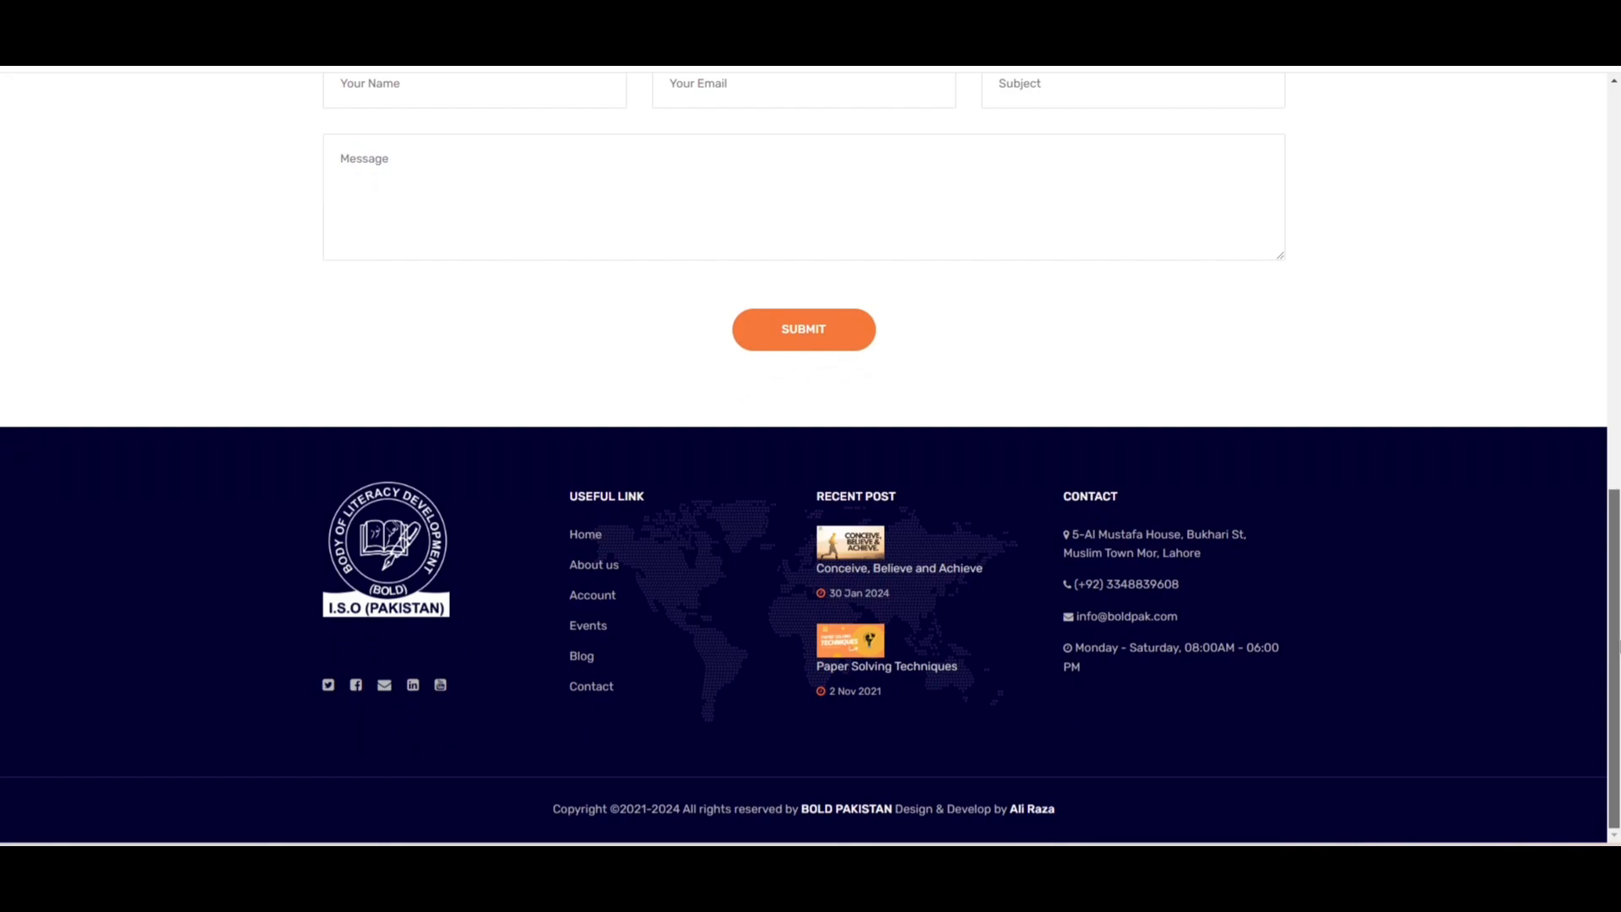
pyautogui.scroll(15, 811, 460)
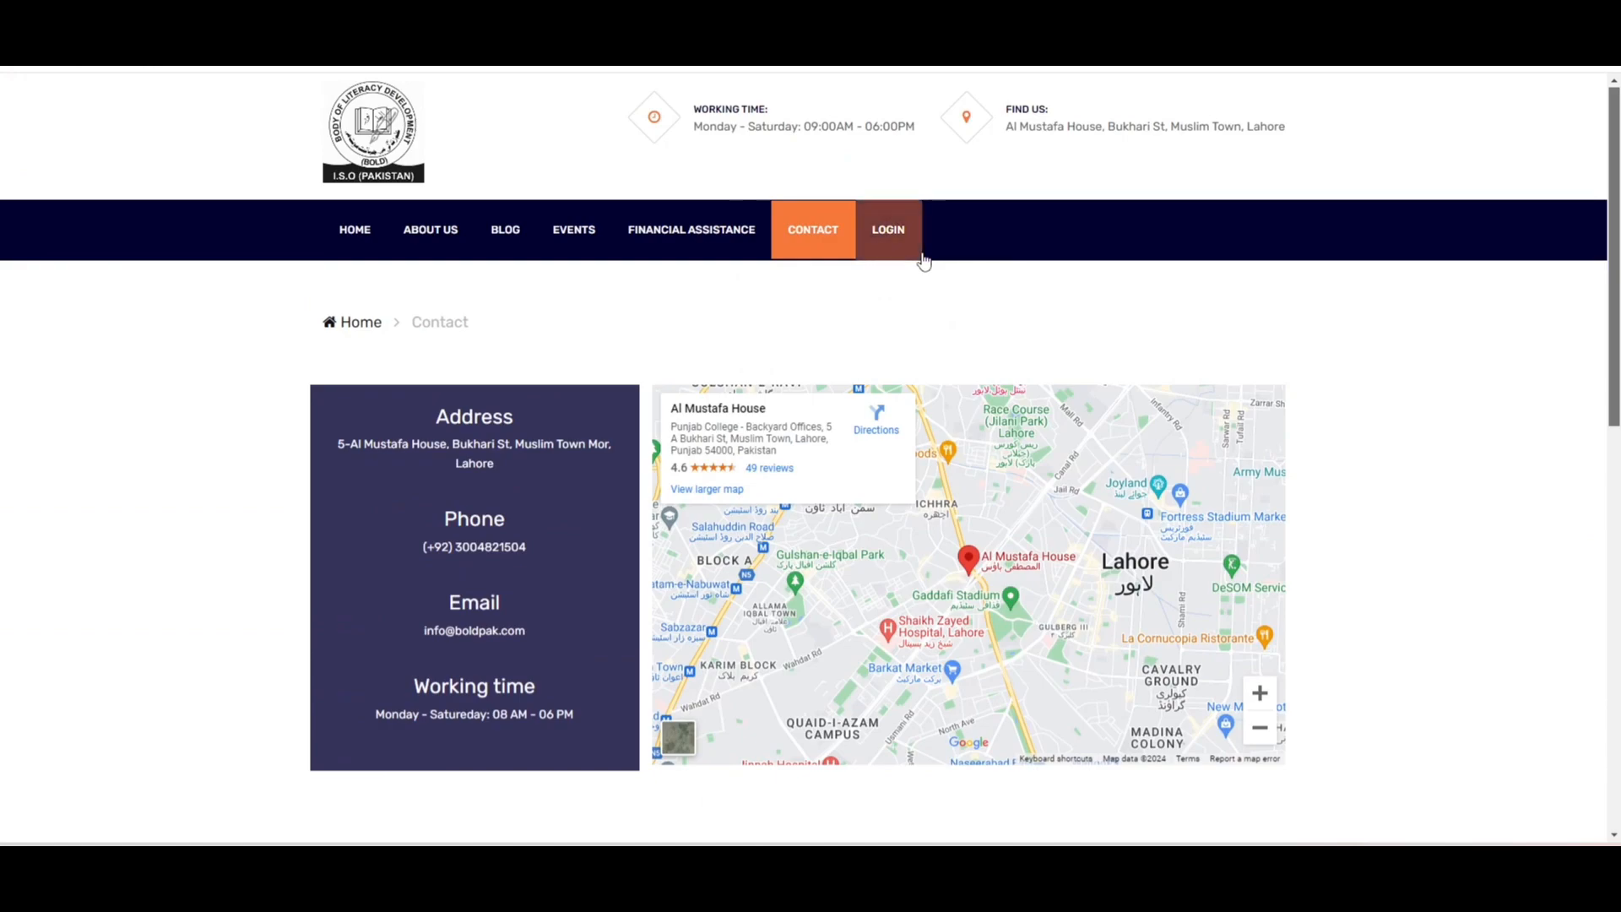
# - Open the Financial Assistance page and start the Apply Online application
pyautogui.click(733, 252)
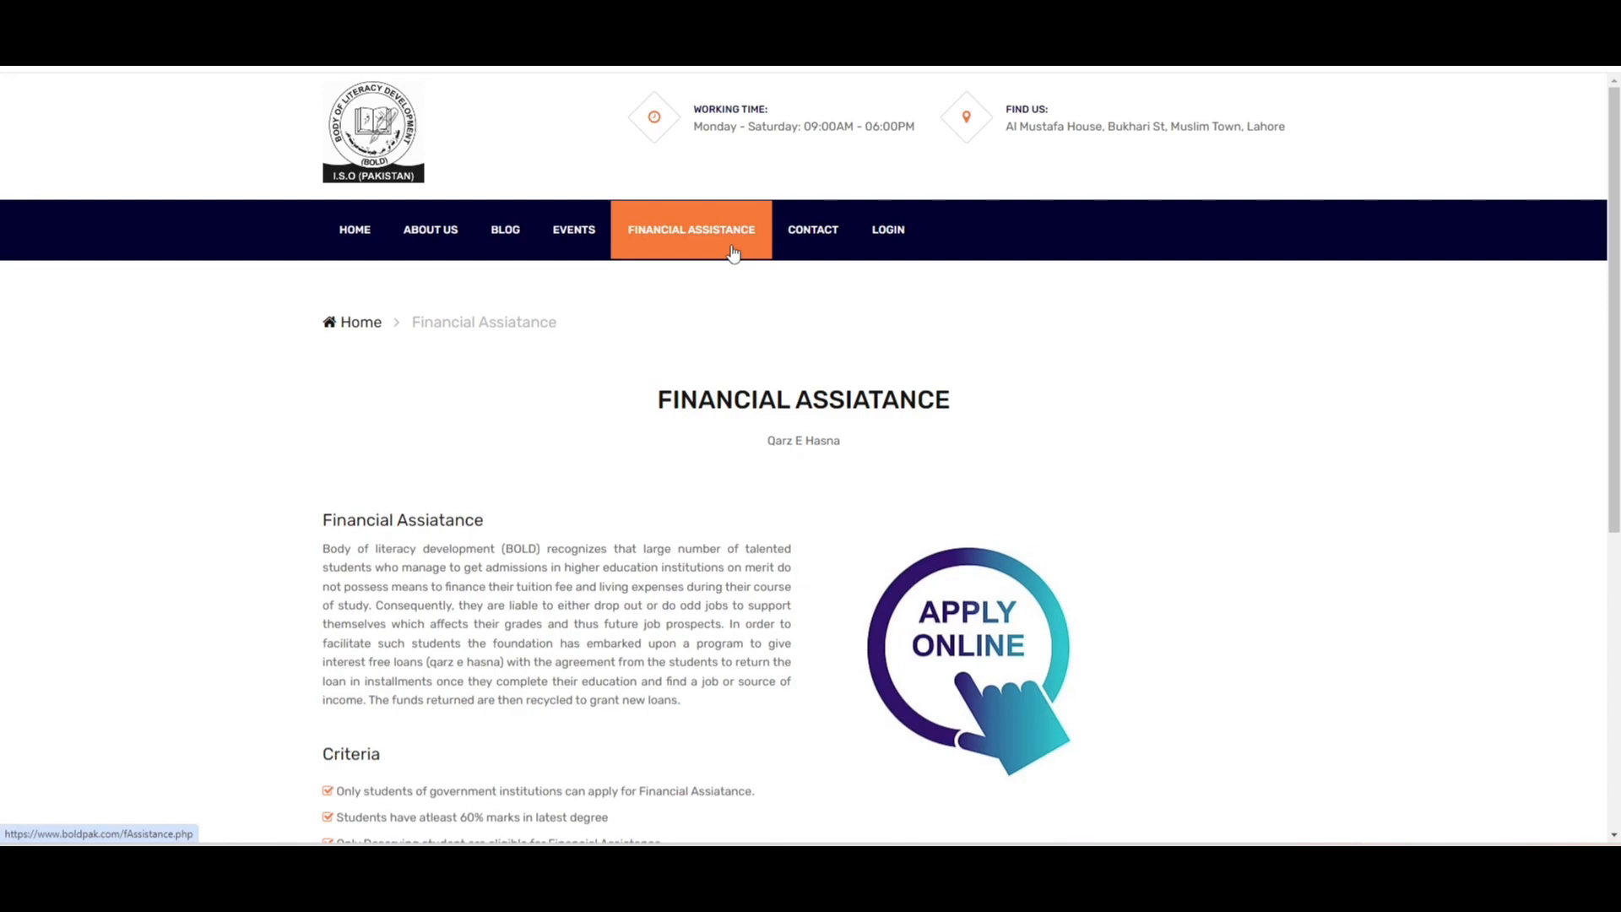
pyautogui.scroll(-2, 1098, 490)
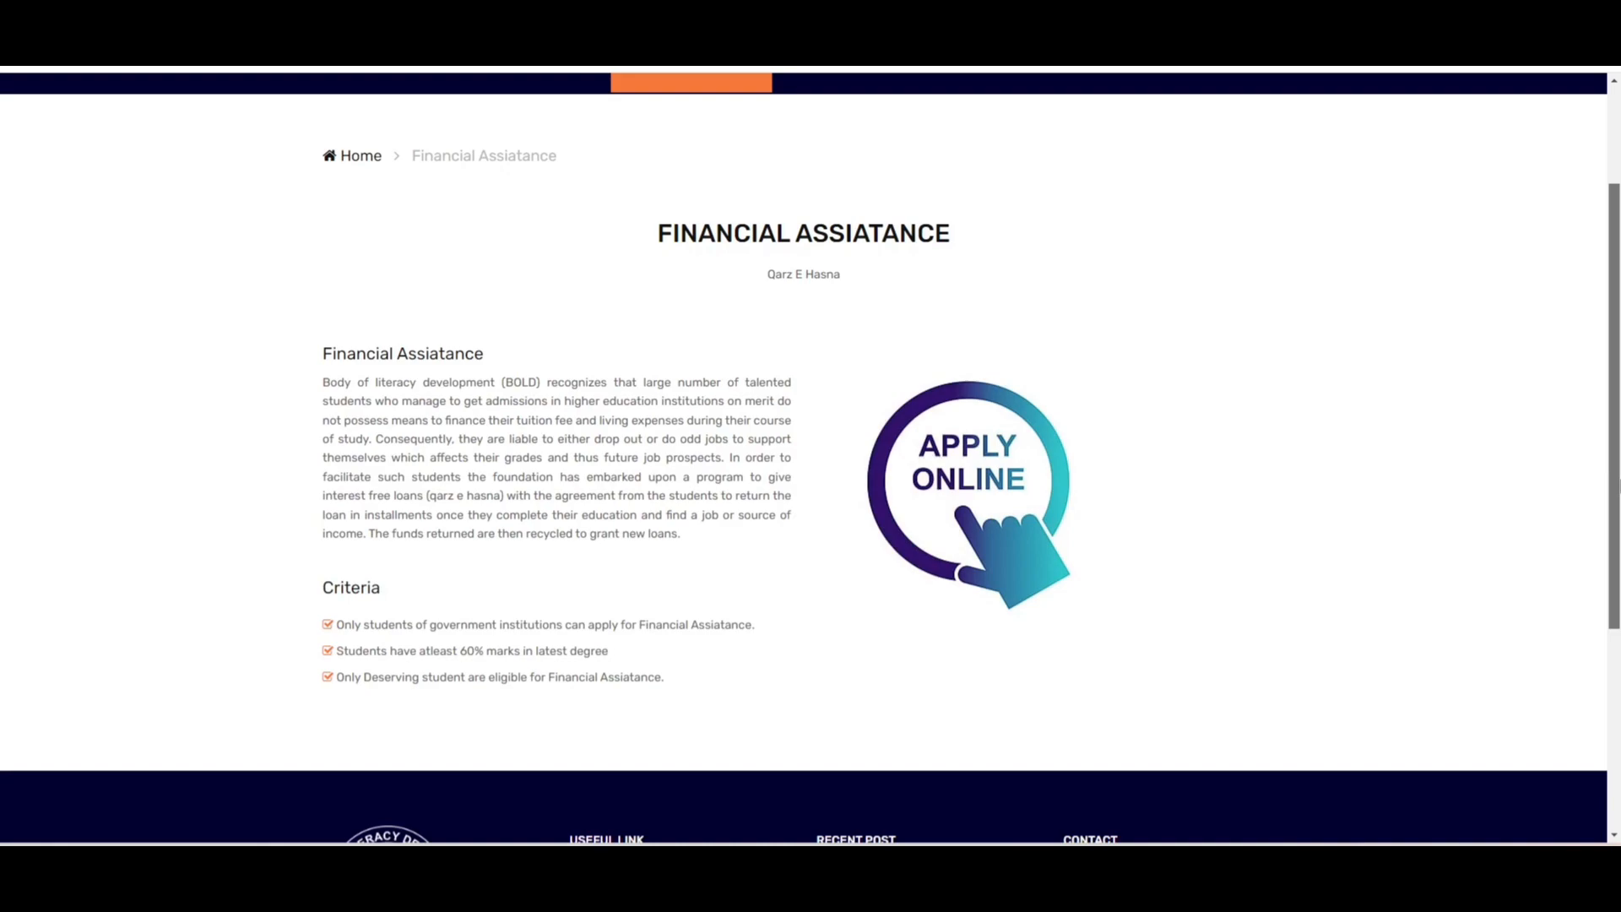
pyautogui.click(1023, 502)
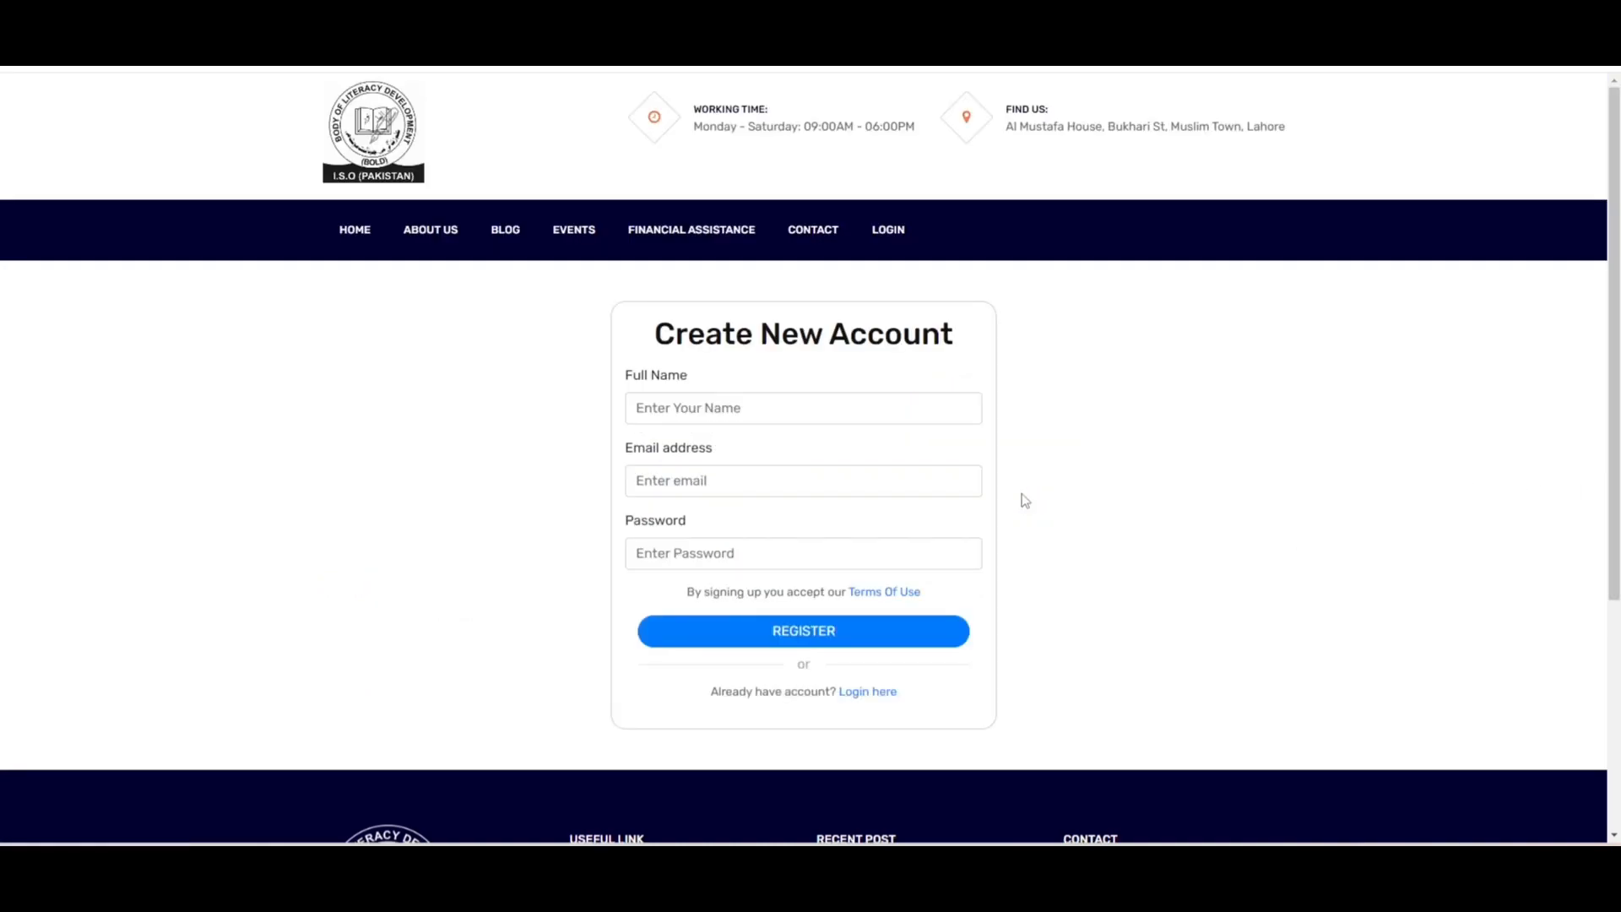
# - Fill the new account form with the saved name and e-mail, plus a password
pyautogui.click(794, 404)
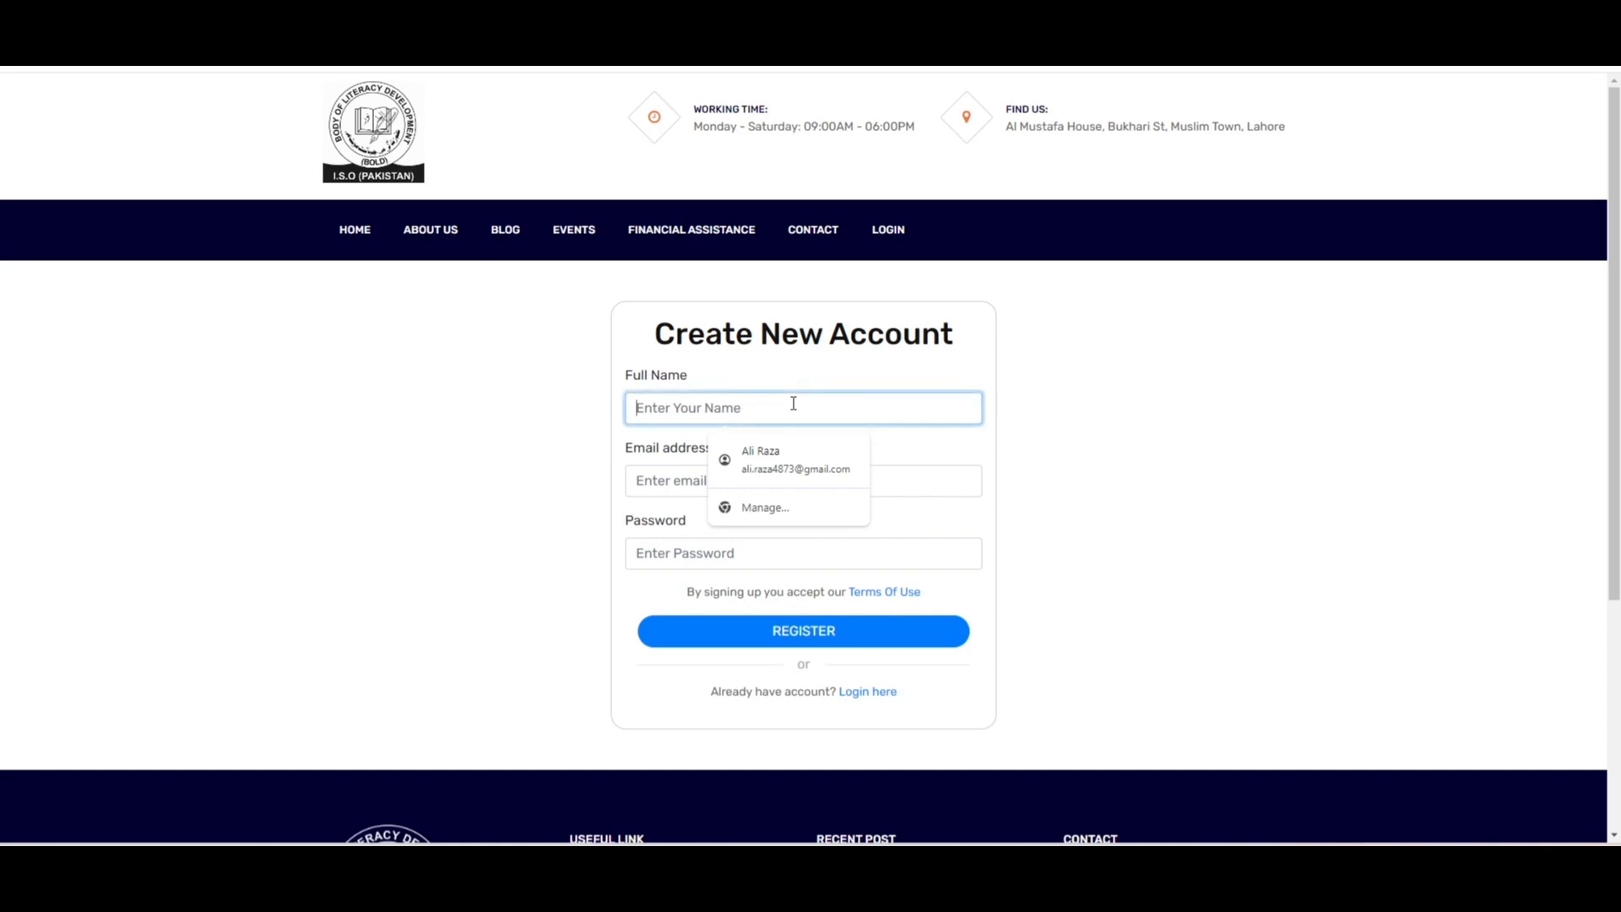
pyautogui.click(788, 448)
pyautogui.click(744, 553)
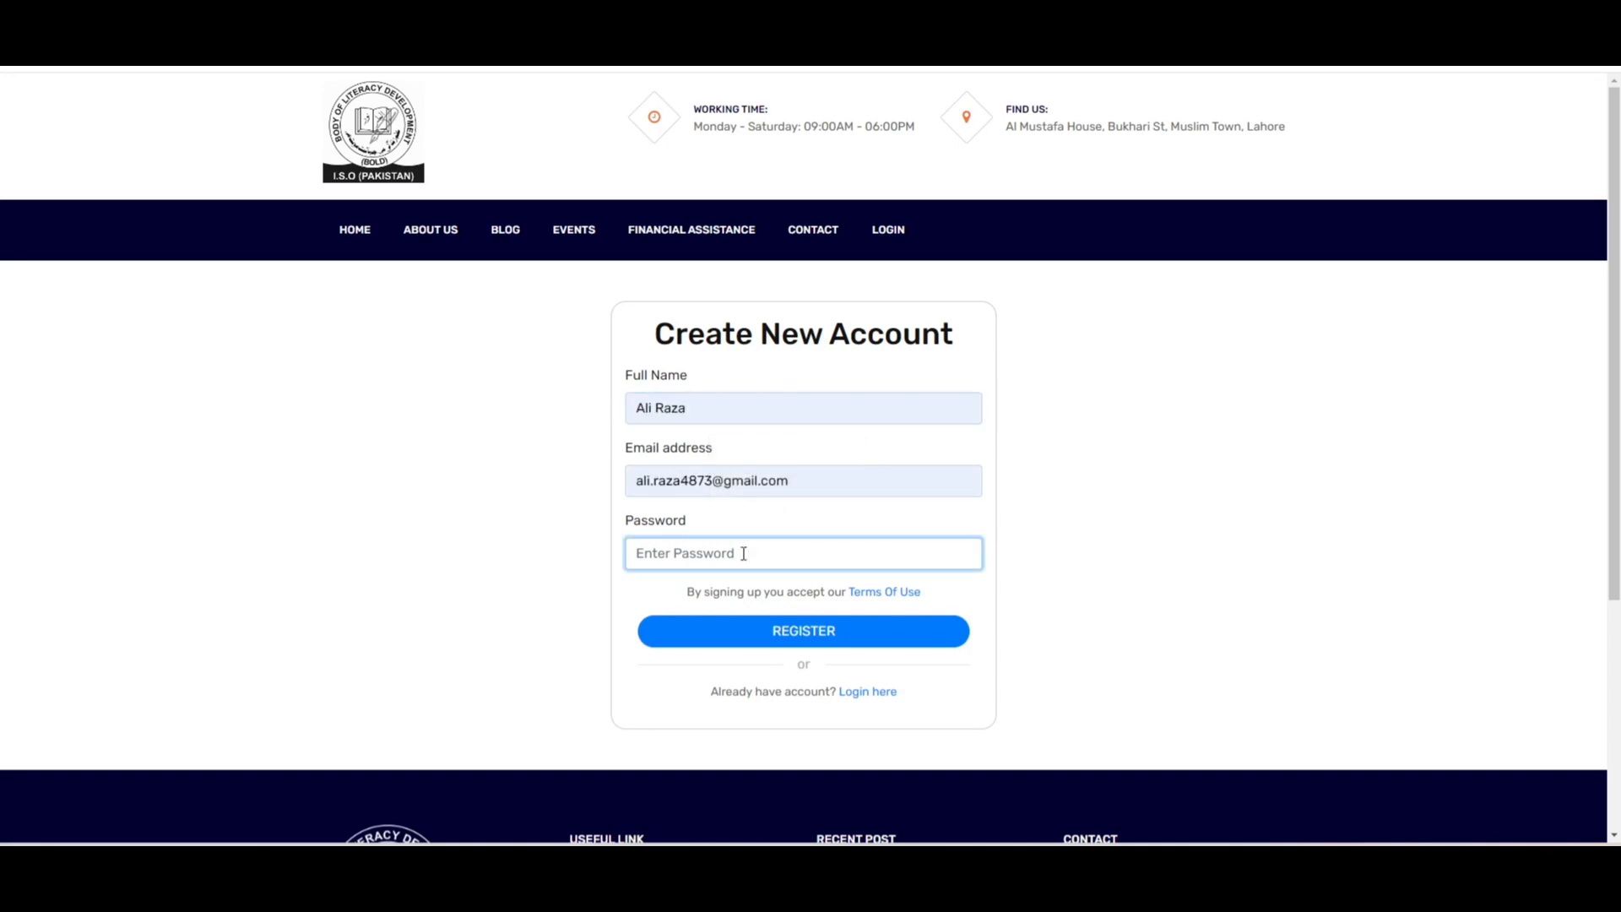
pyautogui.write('1234567')
# - Submit the registration, then sign in with the saved e-mail and account password
pyautogui.click(743, 638)
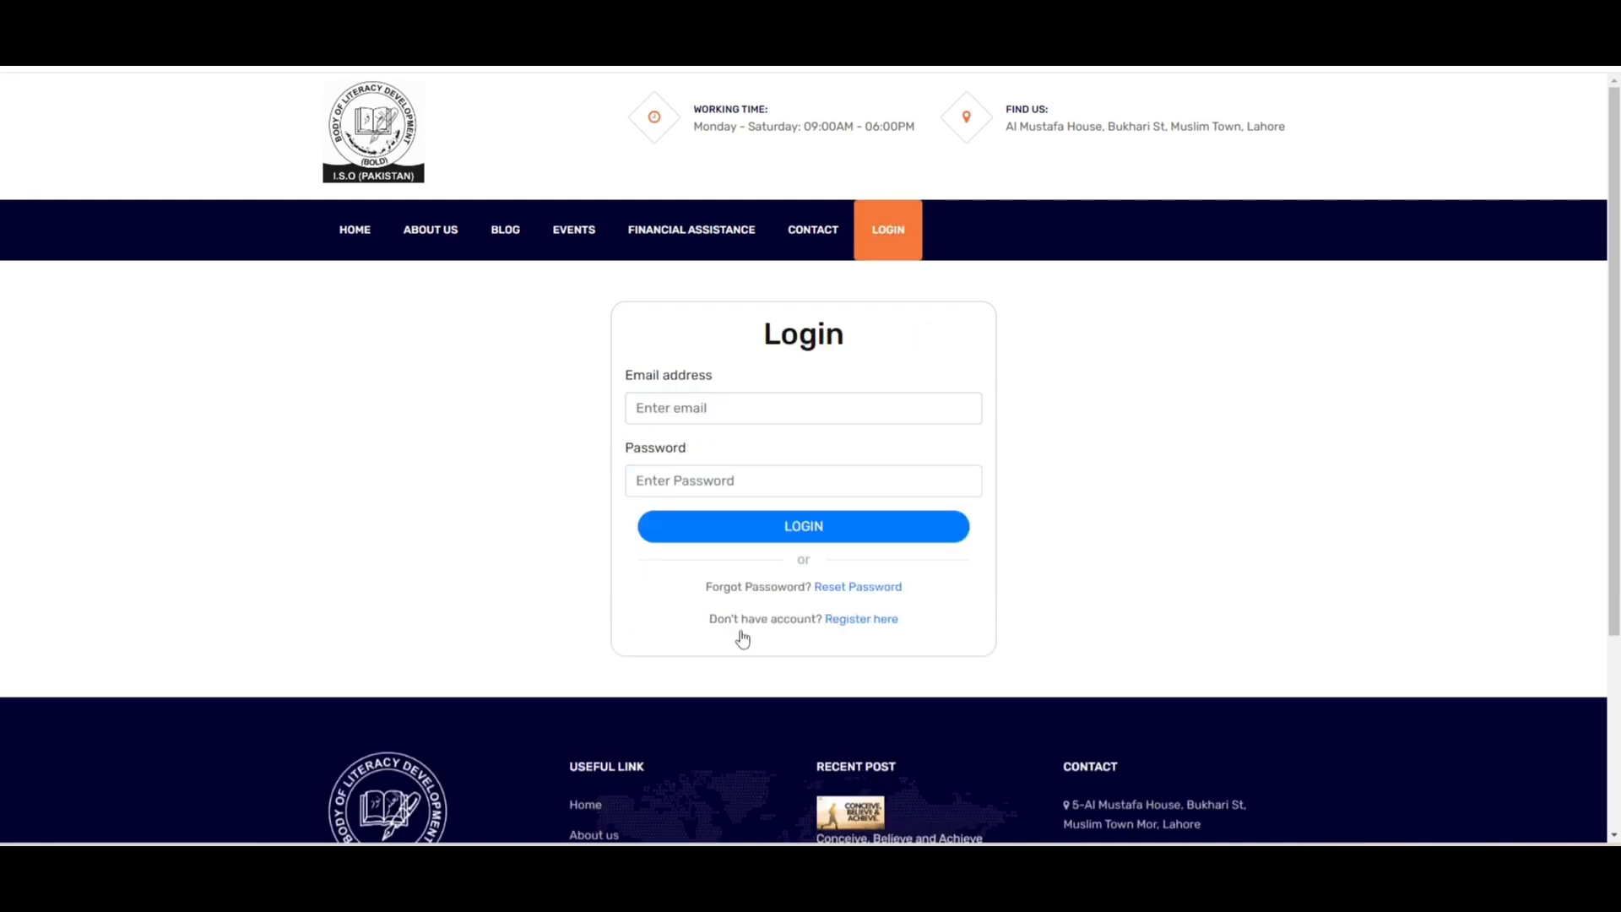
pyautogui.click(724, 414)
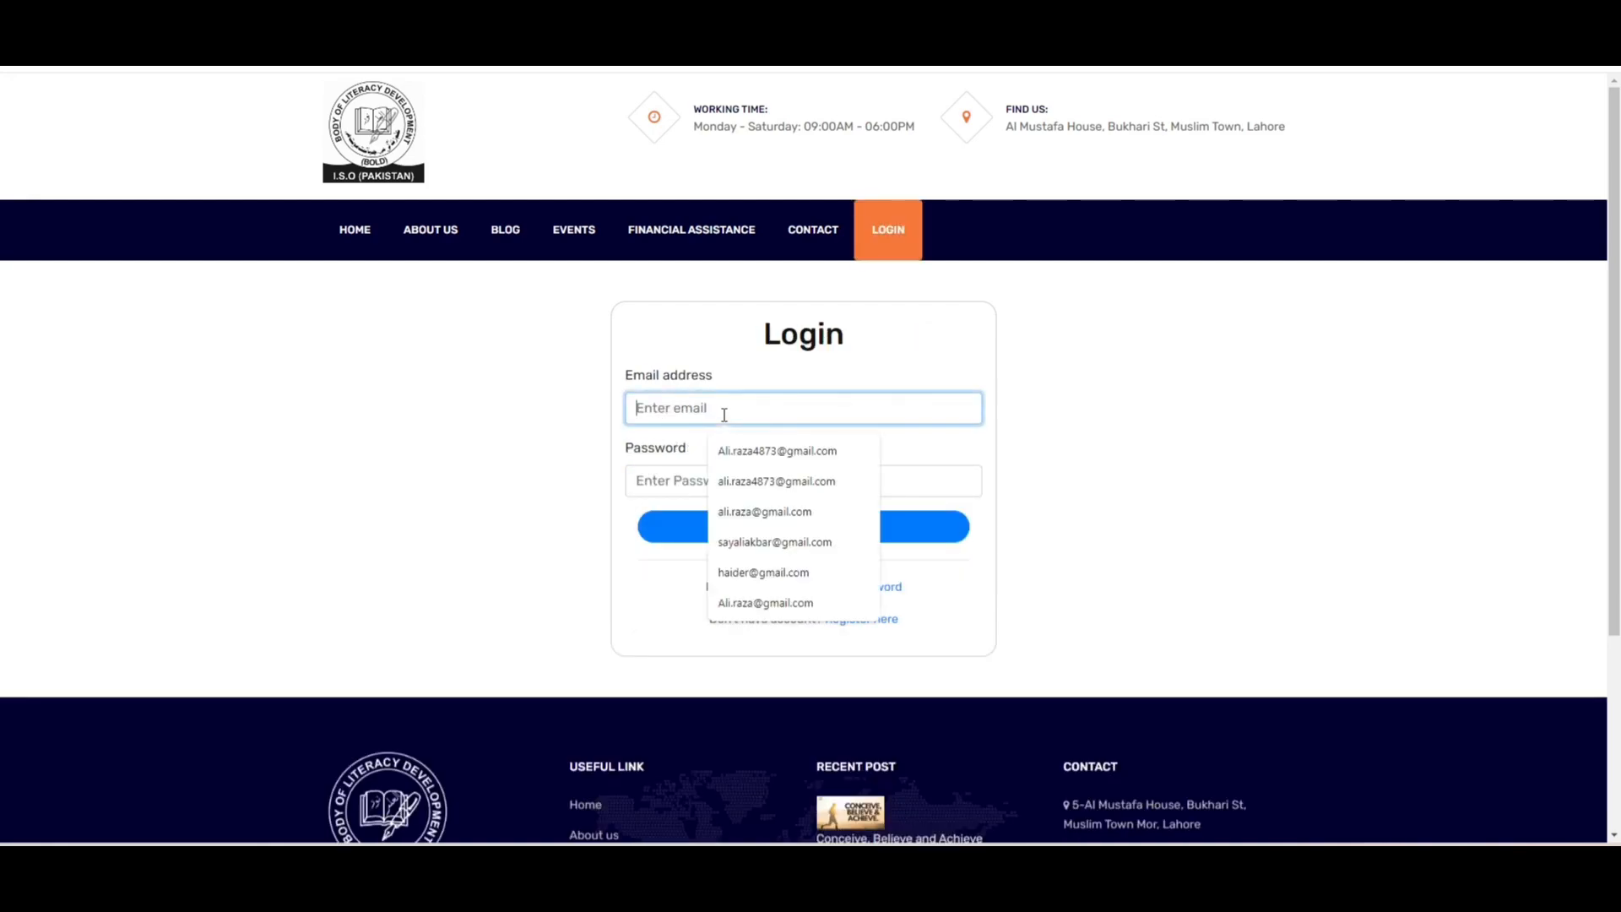
pyautogui.click(736, 456)
pyautogui.click(720, 481)
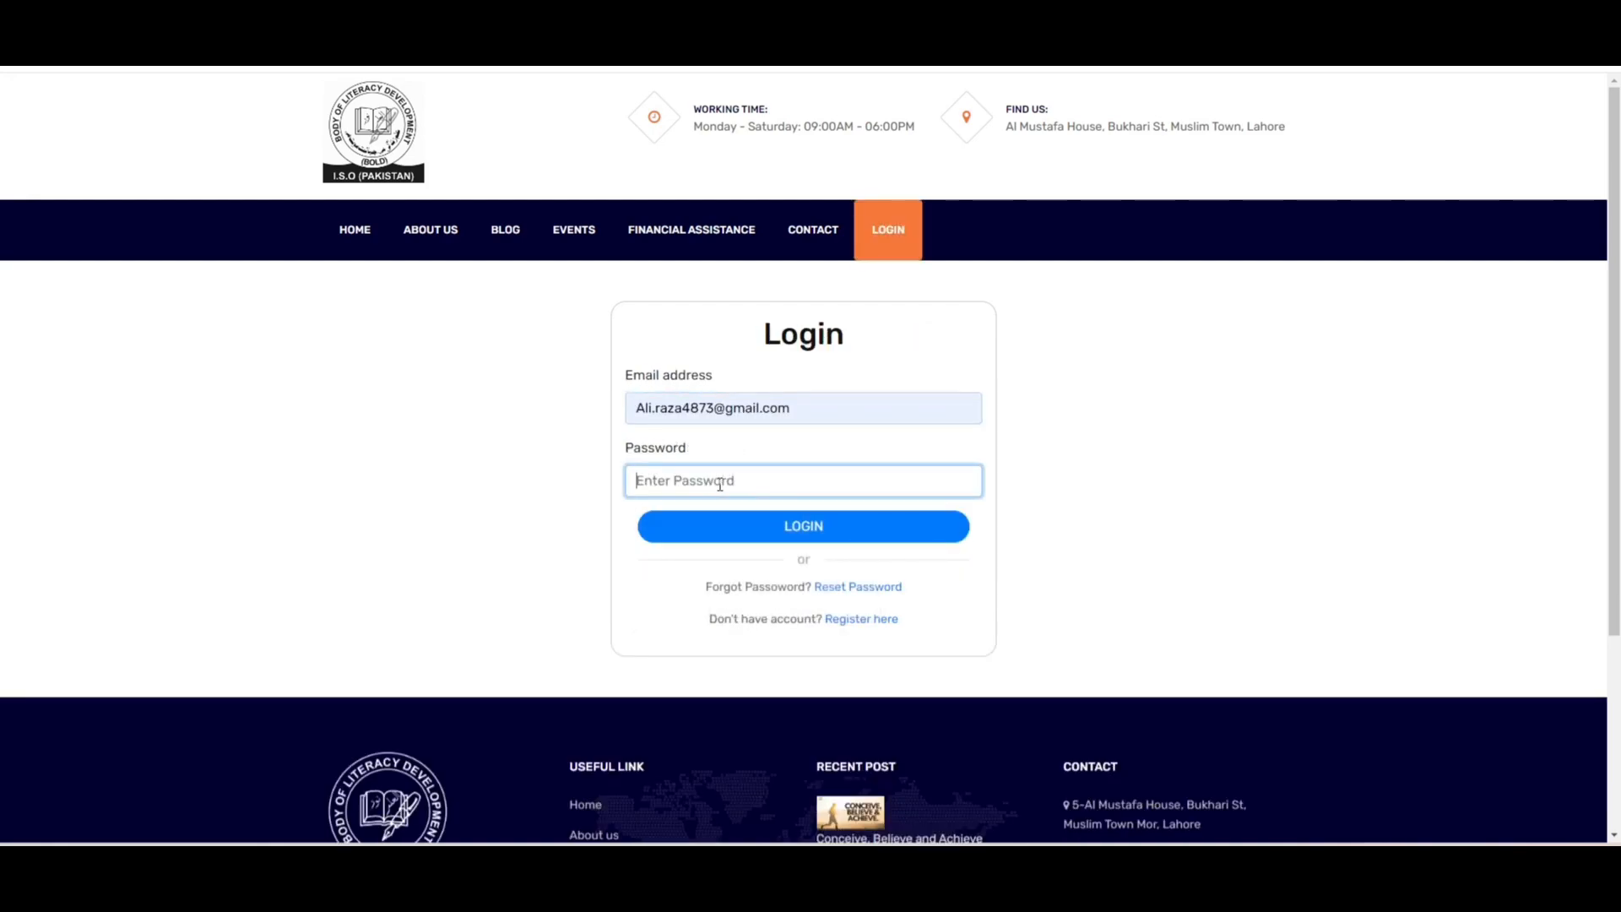
pyautogui.write('•')
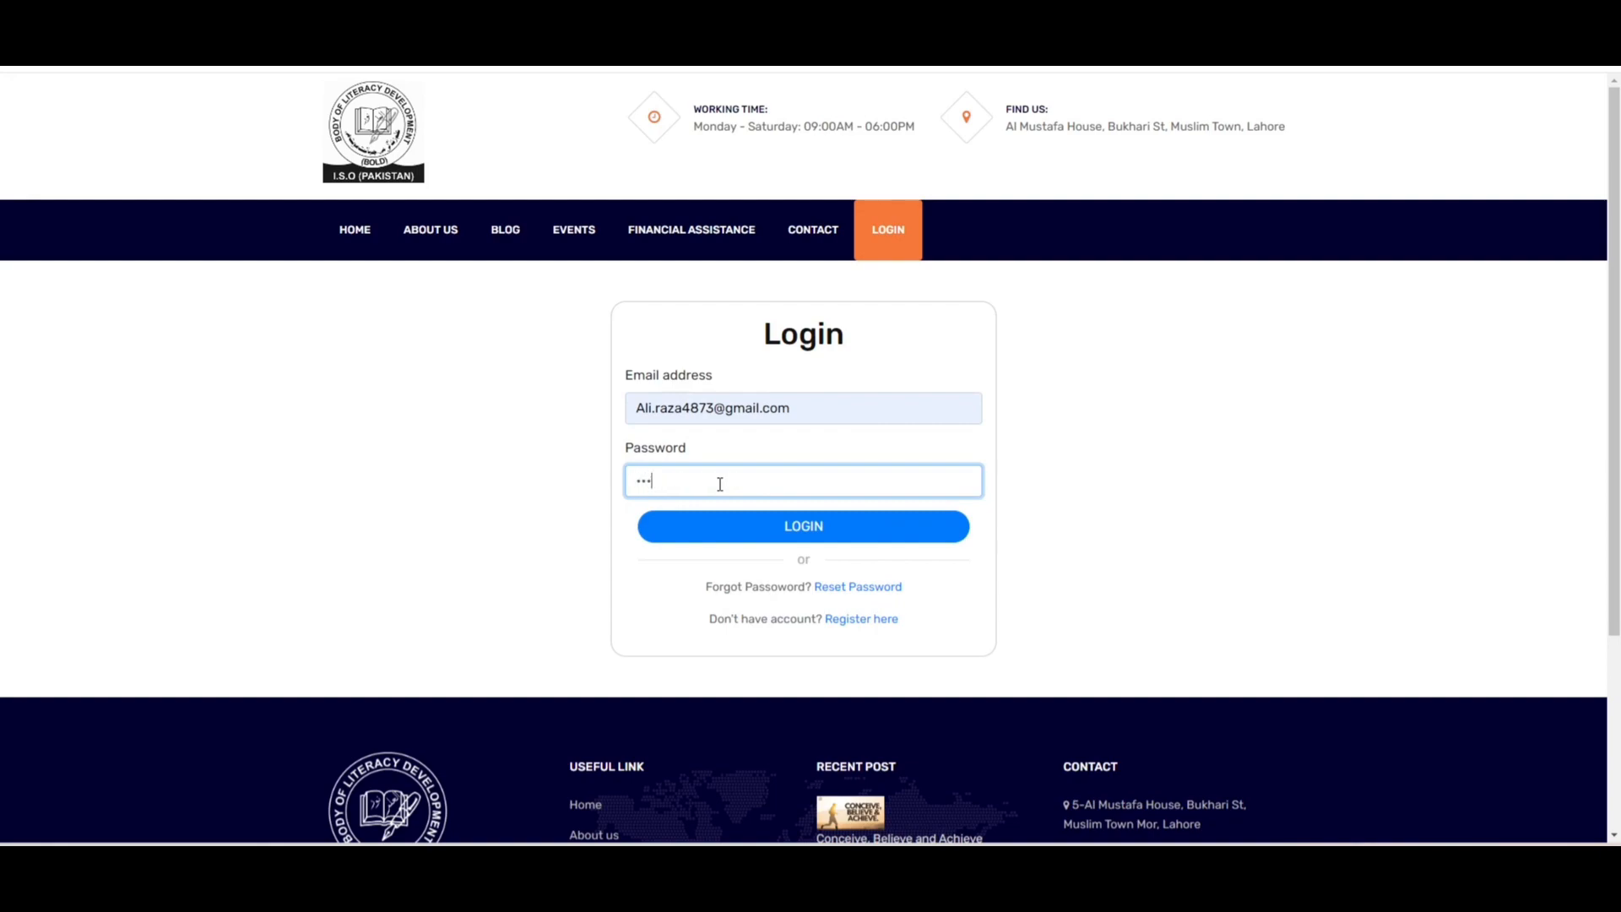
pyautogui.write('••••••')
pyautogui.click(729, 539)
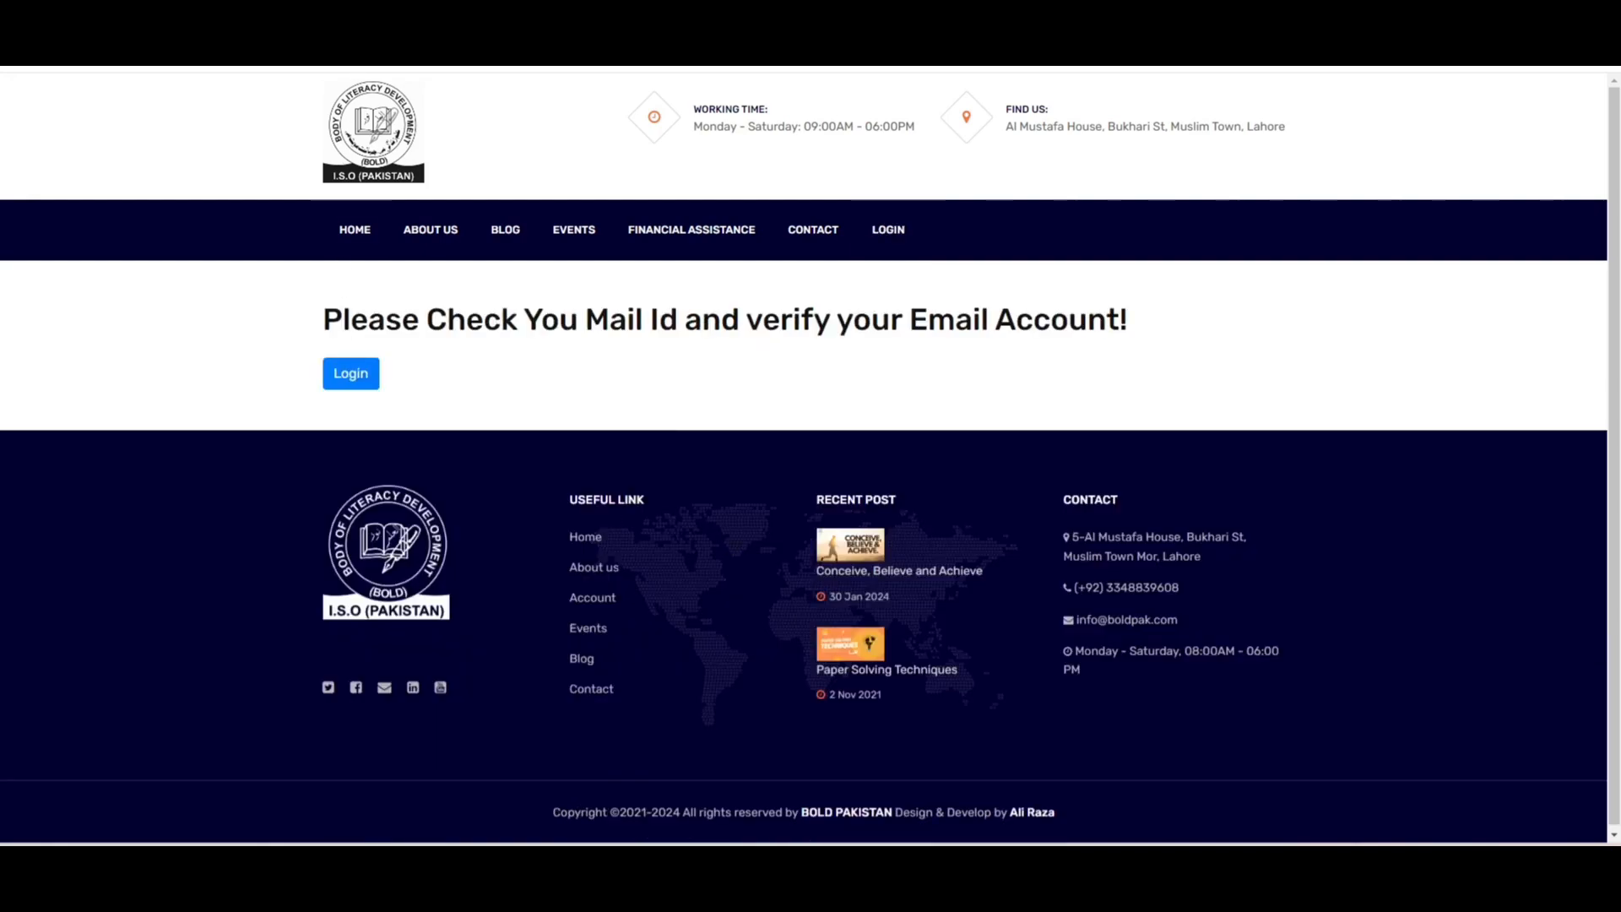
pyautogui.hotkey('ctrl', 't')
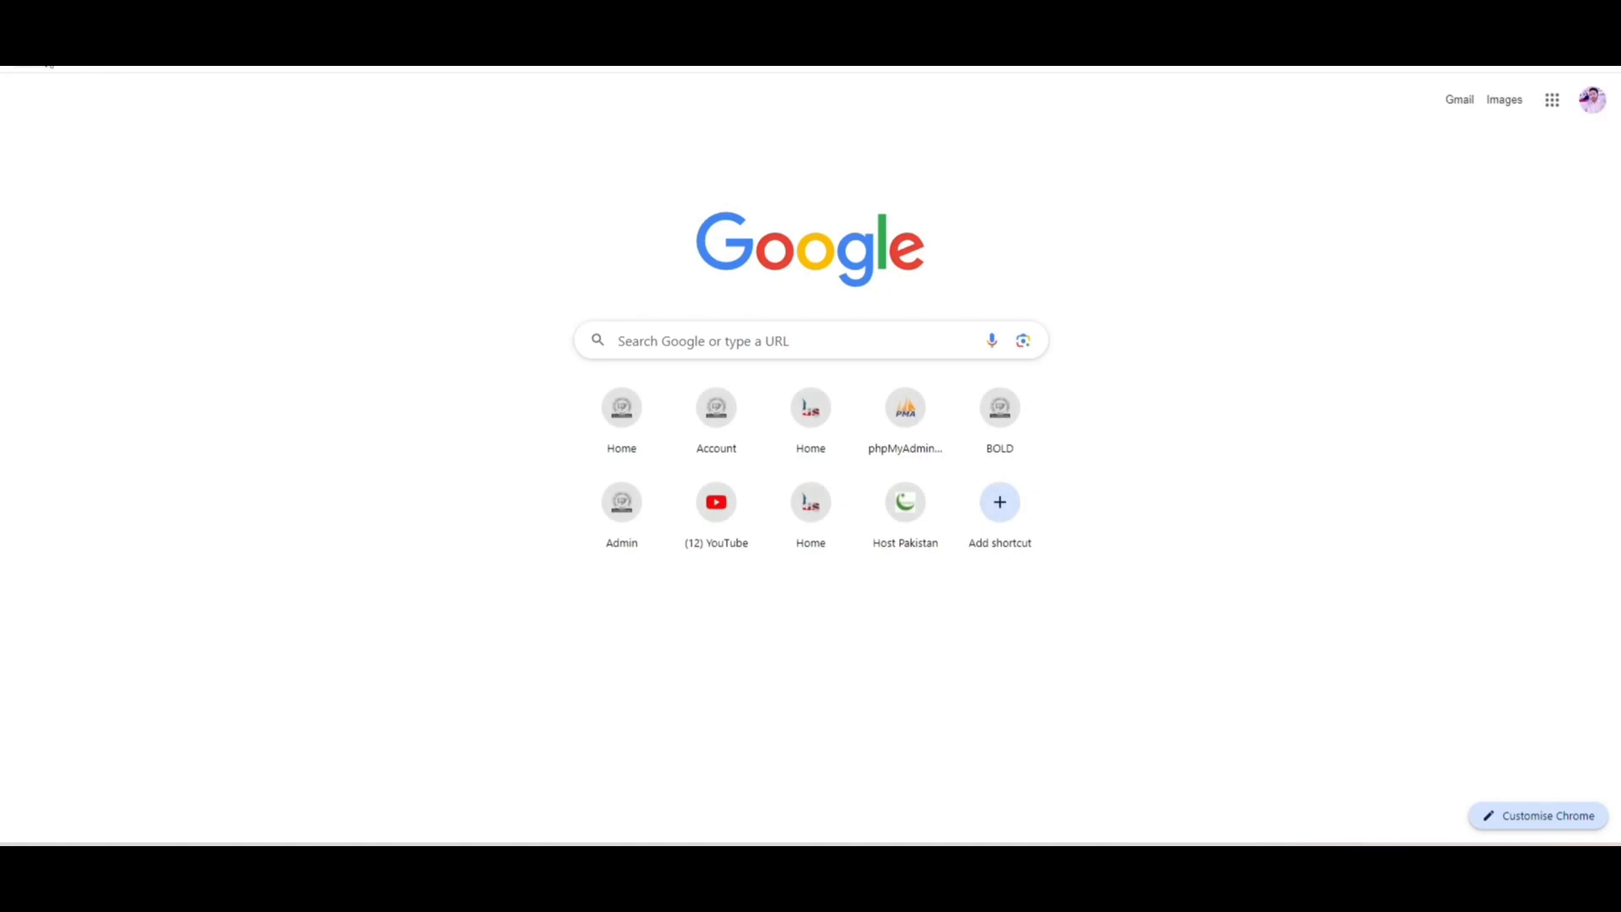
# - Open the Bold Pakistan 'Verify Your Email' message in the Gmail inbox
pyautogui.click(44, 53)
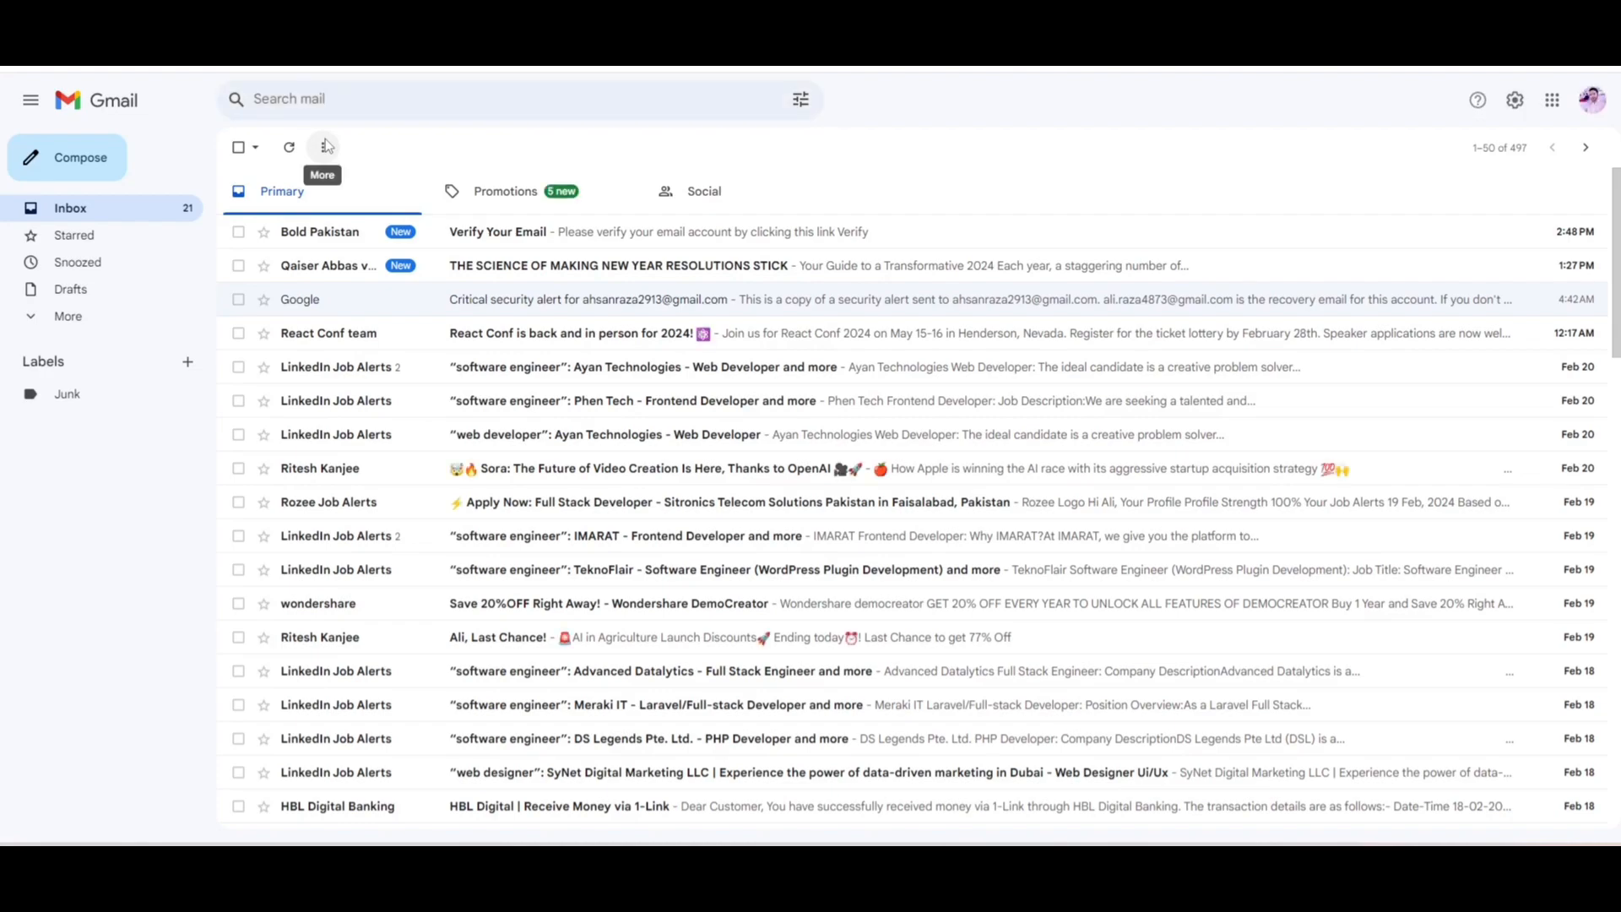
pyautogui.click(483, 234)
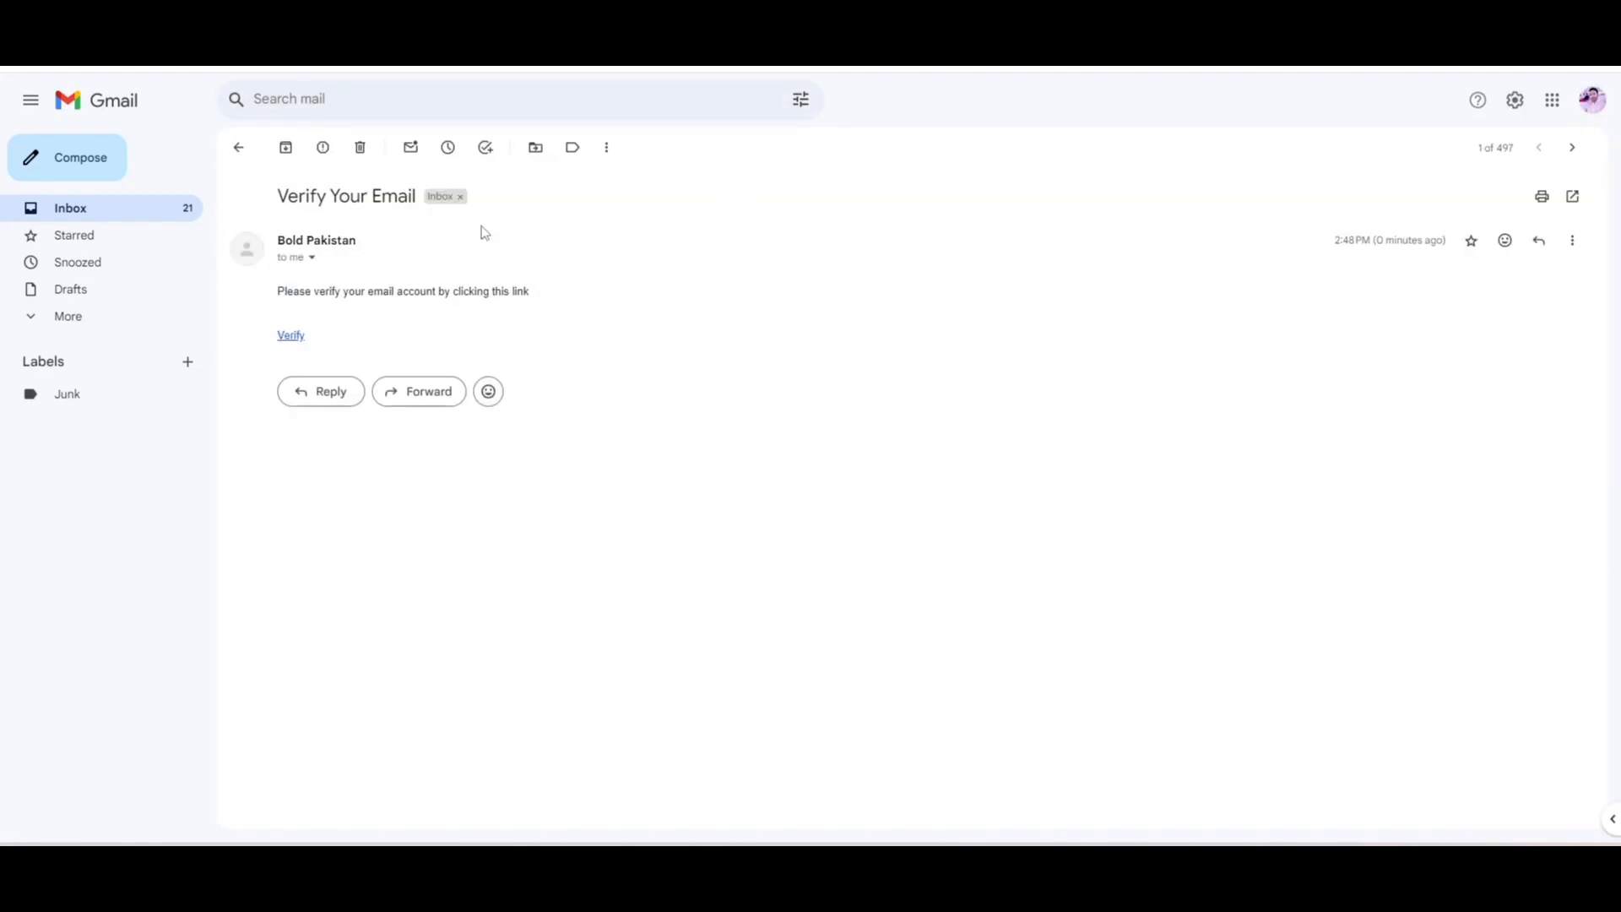
# - Verify the e-mail through the link, log back in, and start a new Educational Loan Form
pyautogui.click(293, 337)
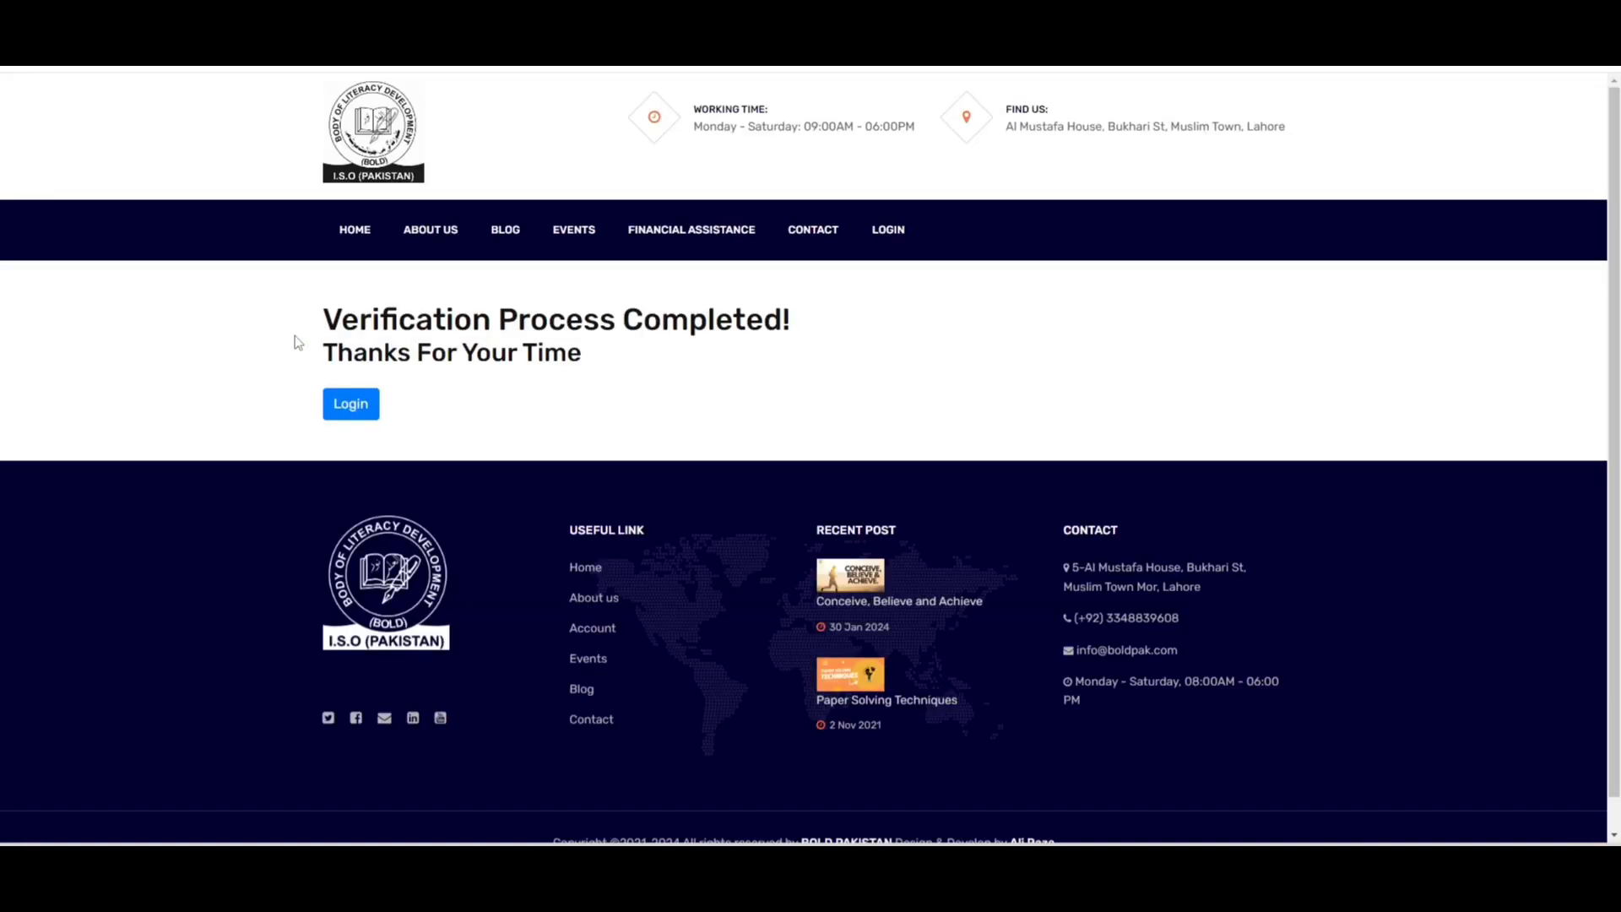
pyautogui.click(365, 411)
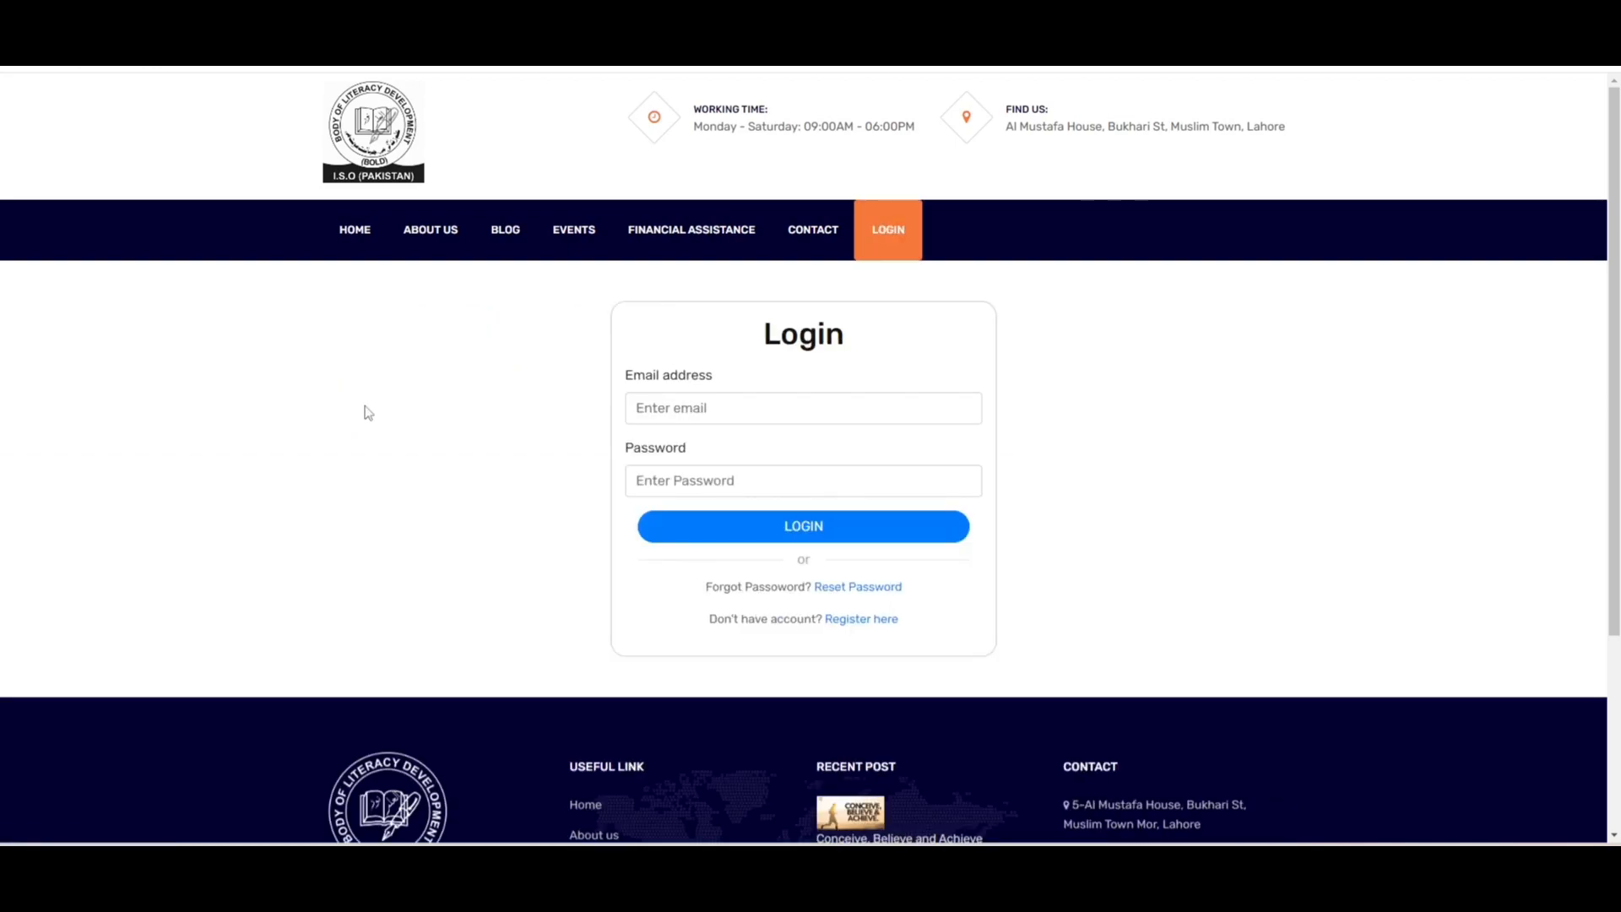
pyautogui.click(677, 407)
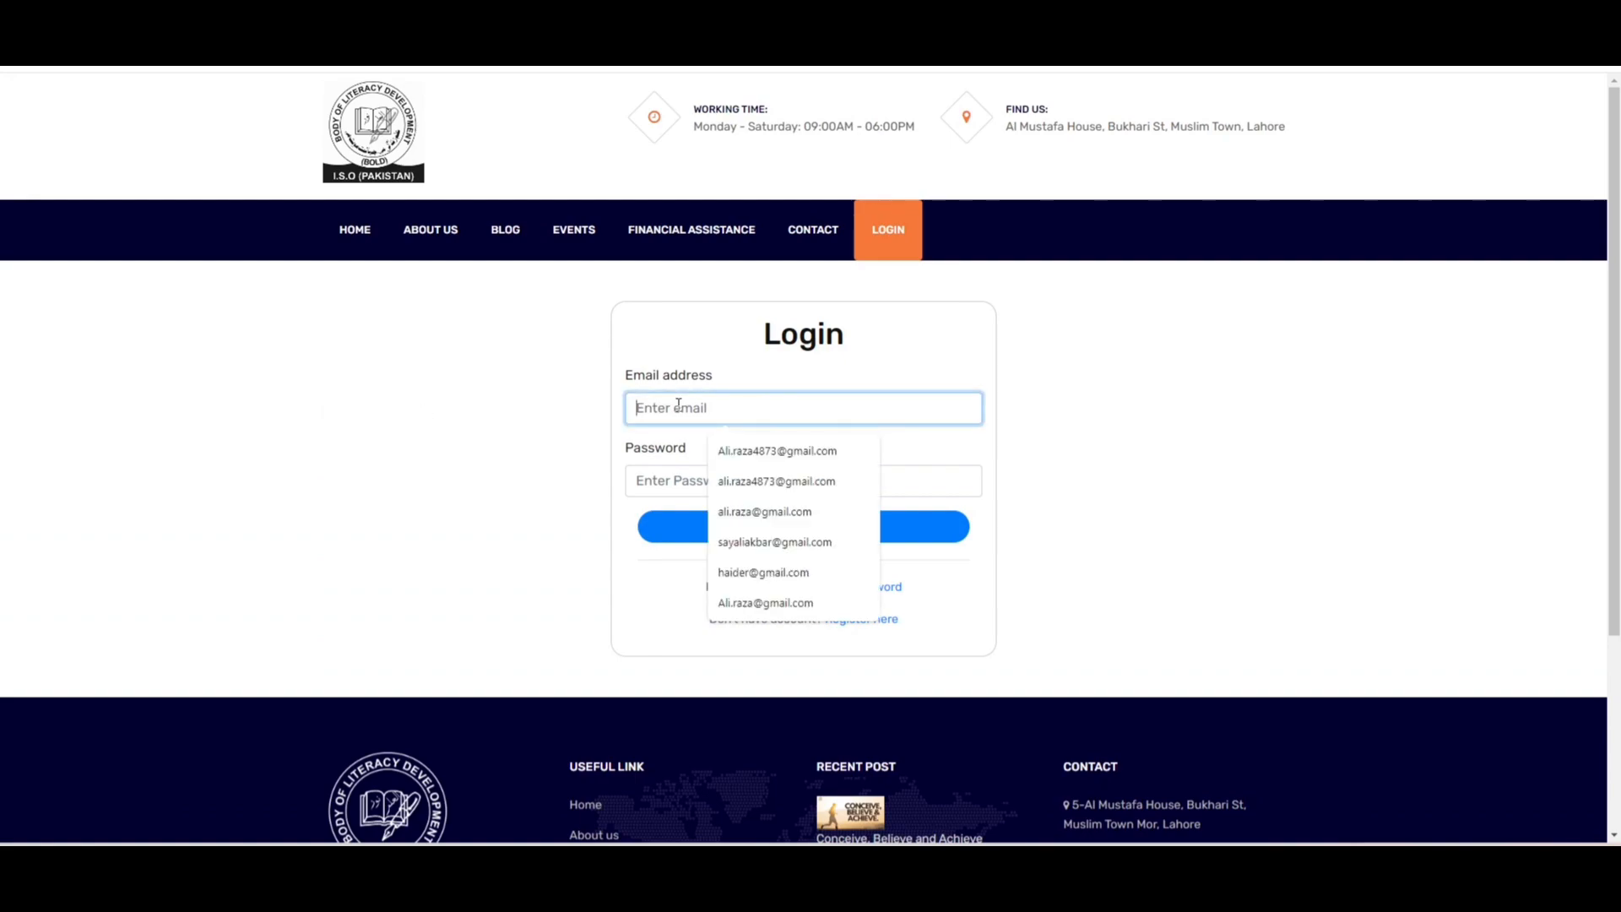
pyautogui.click(737, 450)
pyautogui.click(718, 481)
pyautogui.write('•••••••')
pyautogui.click(742, 538)
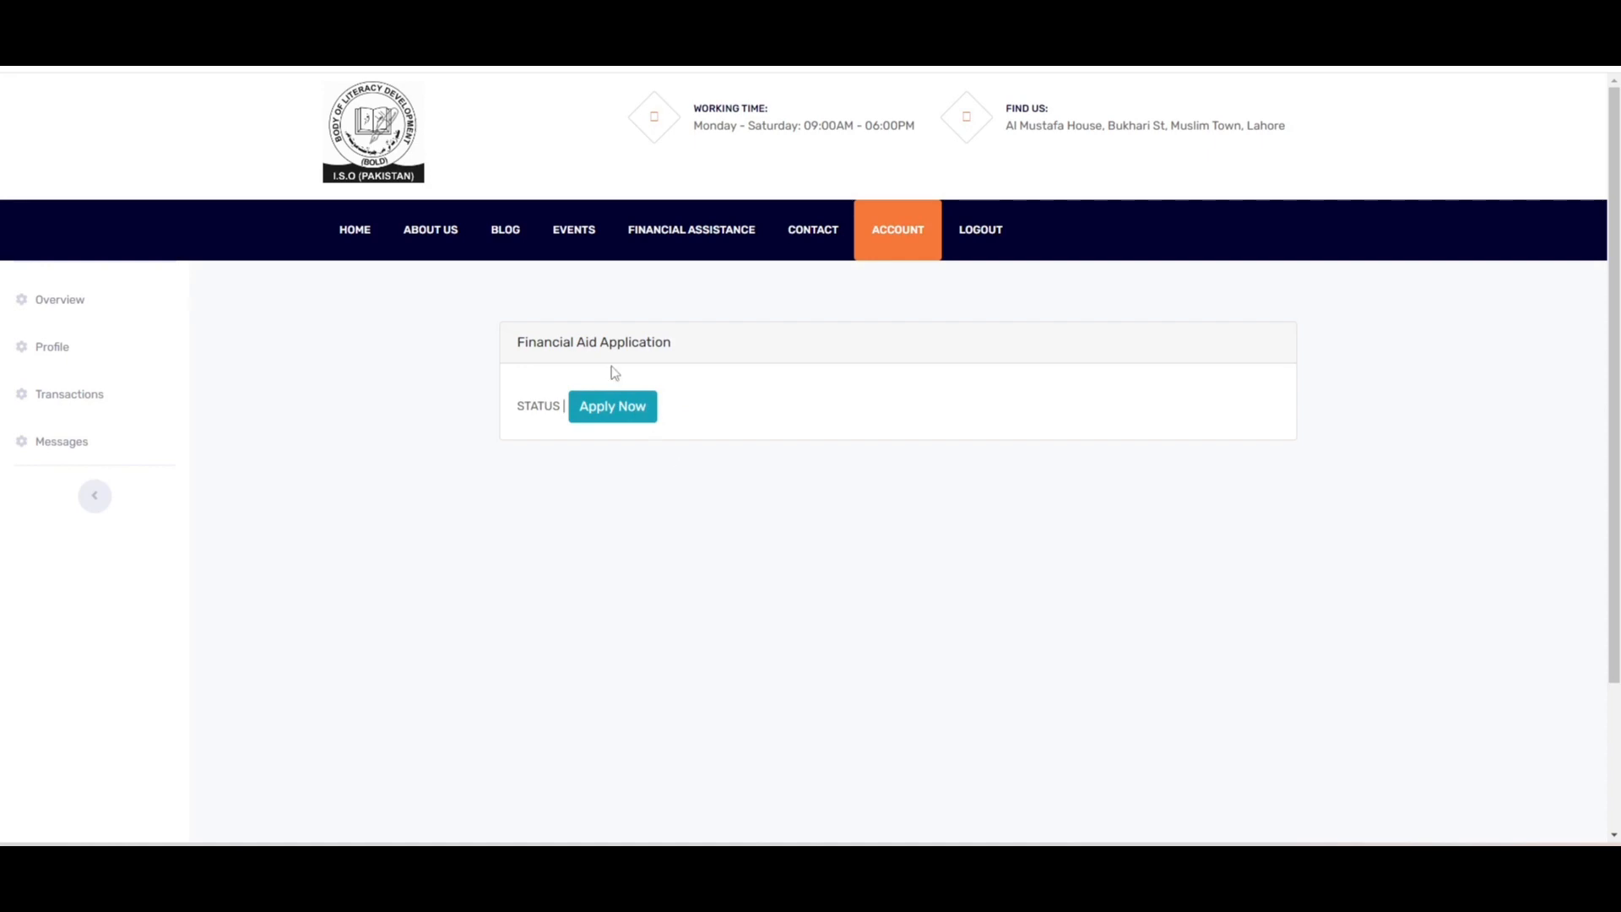
pyautogui.click(626, 412)
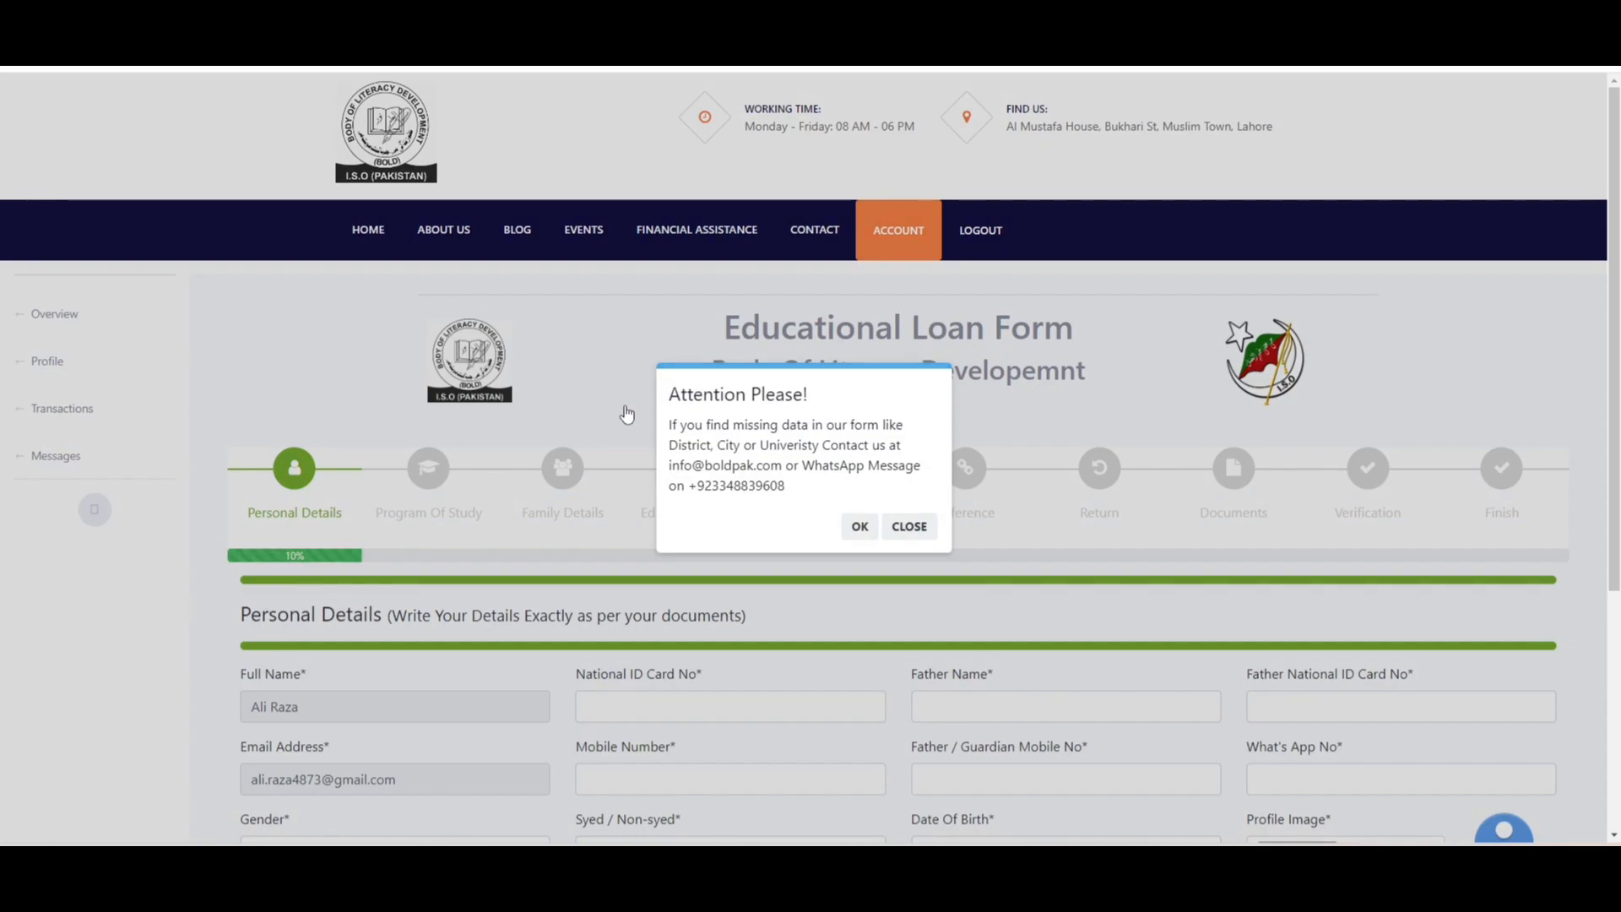
# - Close the Attention Please notice and move to the National ID Card No field
pyautogui.click(904, 531)
pyautogui.scroll(-4, 1502, 409)
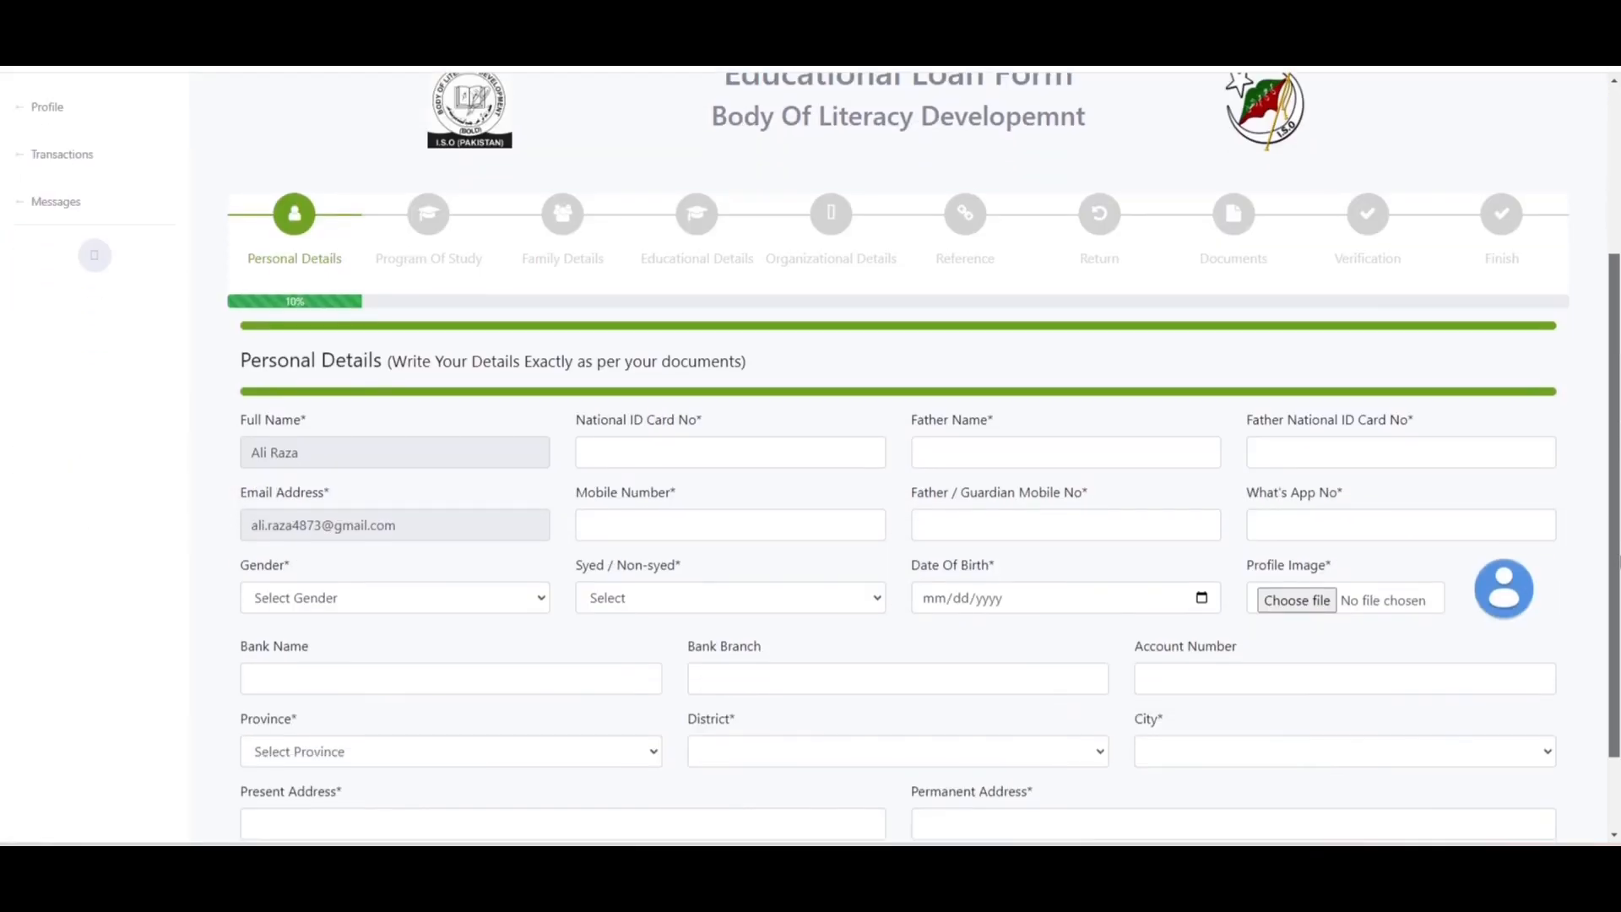
pyautogui.click(827, 395)
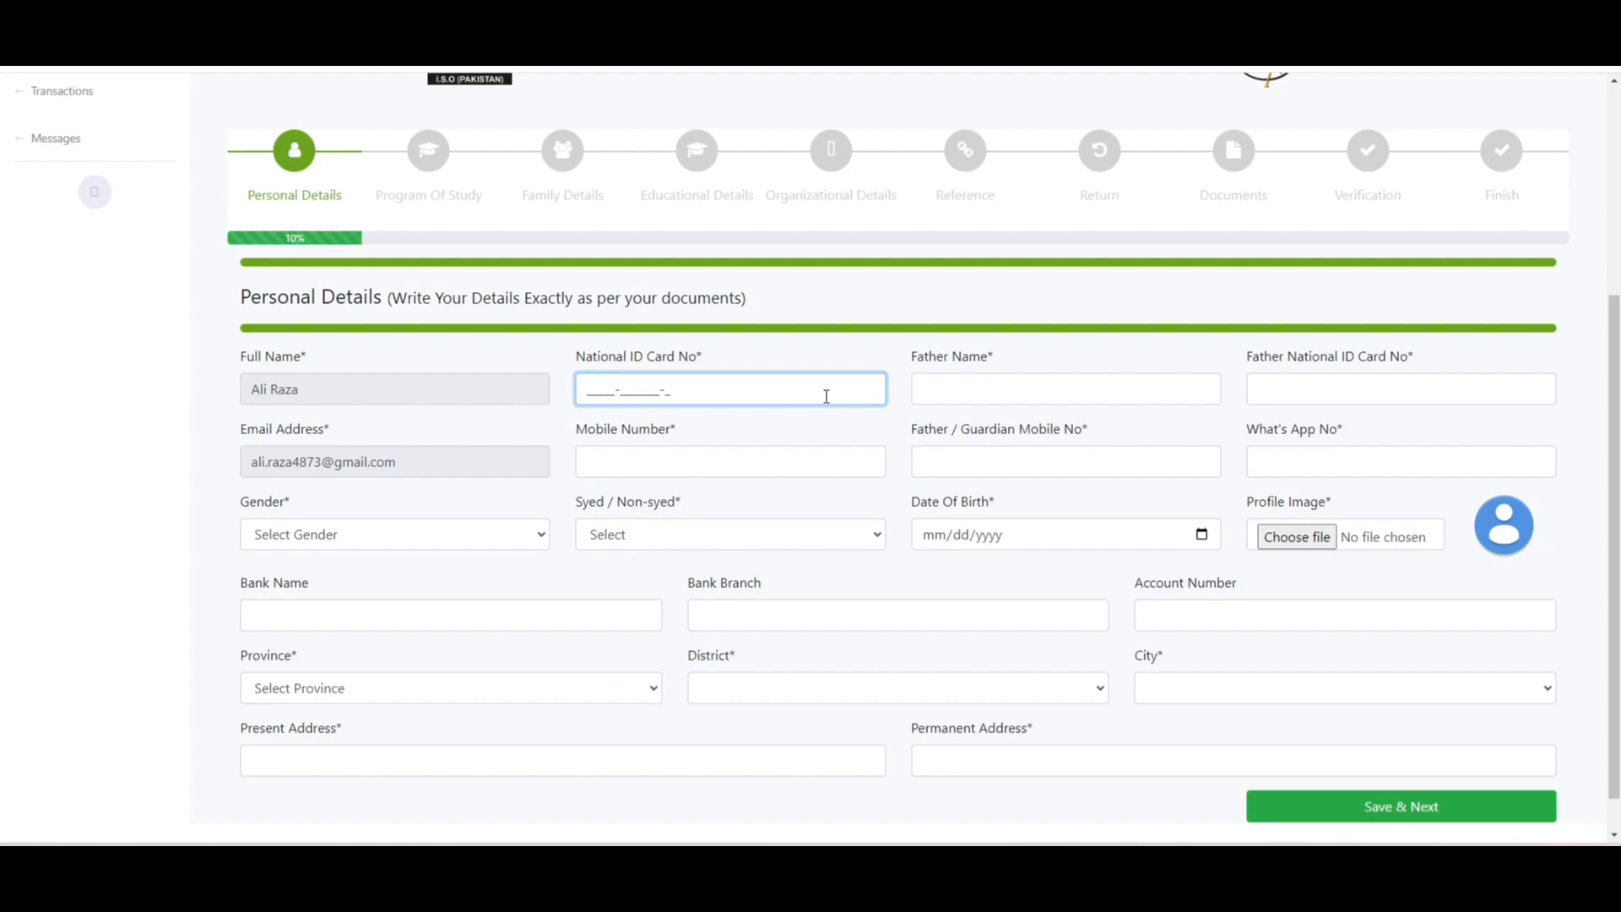
# - Enter the applicant's national ID card number and the father's name
pyautogui.write('0000000000000-0')
pyautogui.press('Tab')
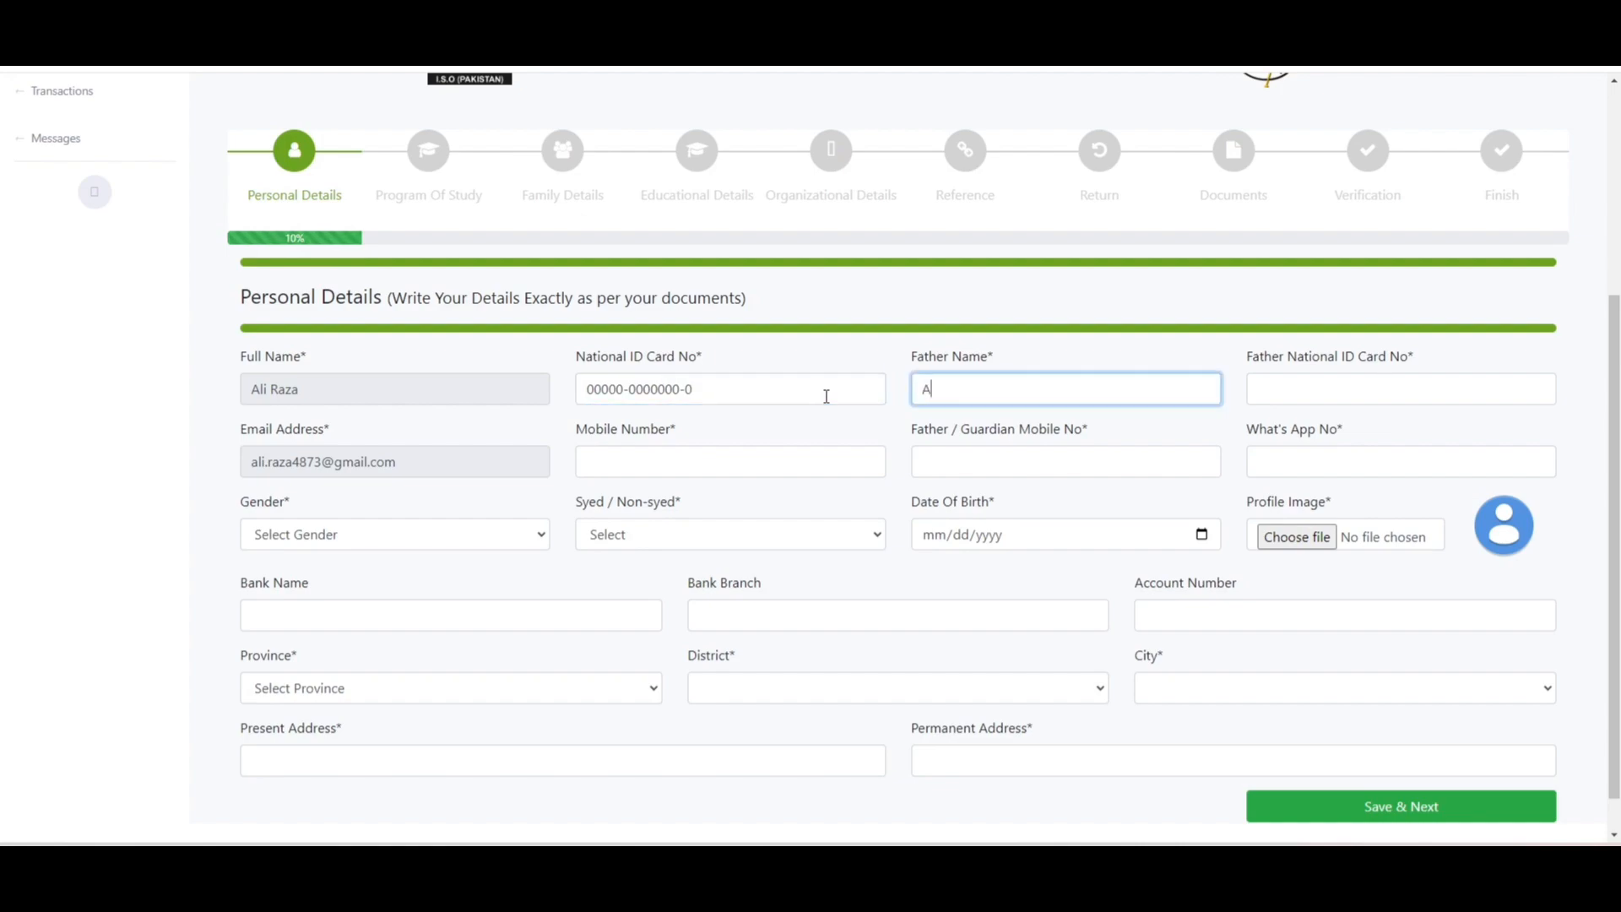
pyautogui.press('Tab')
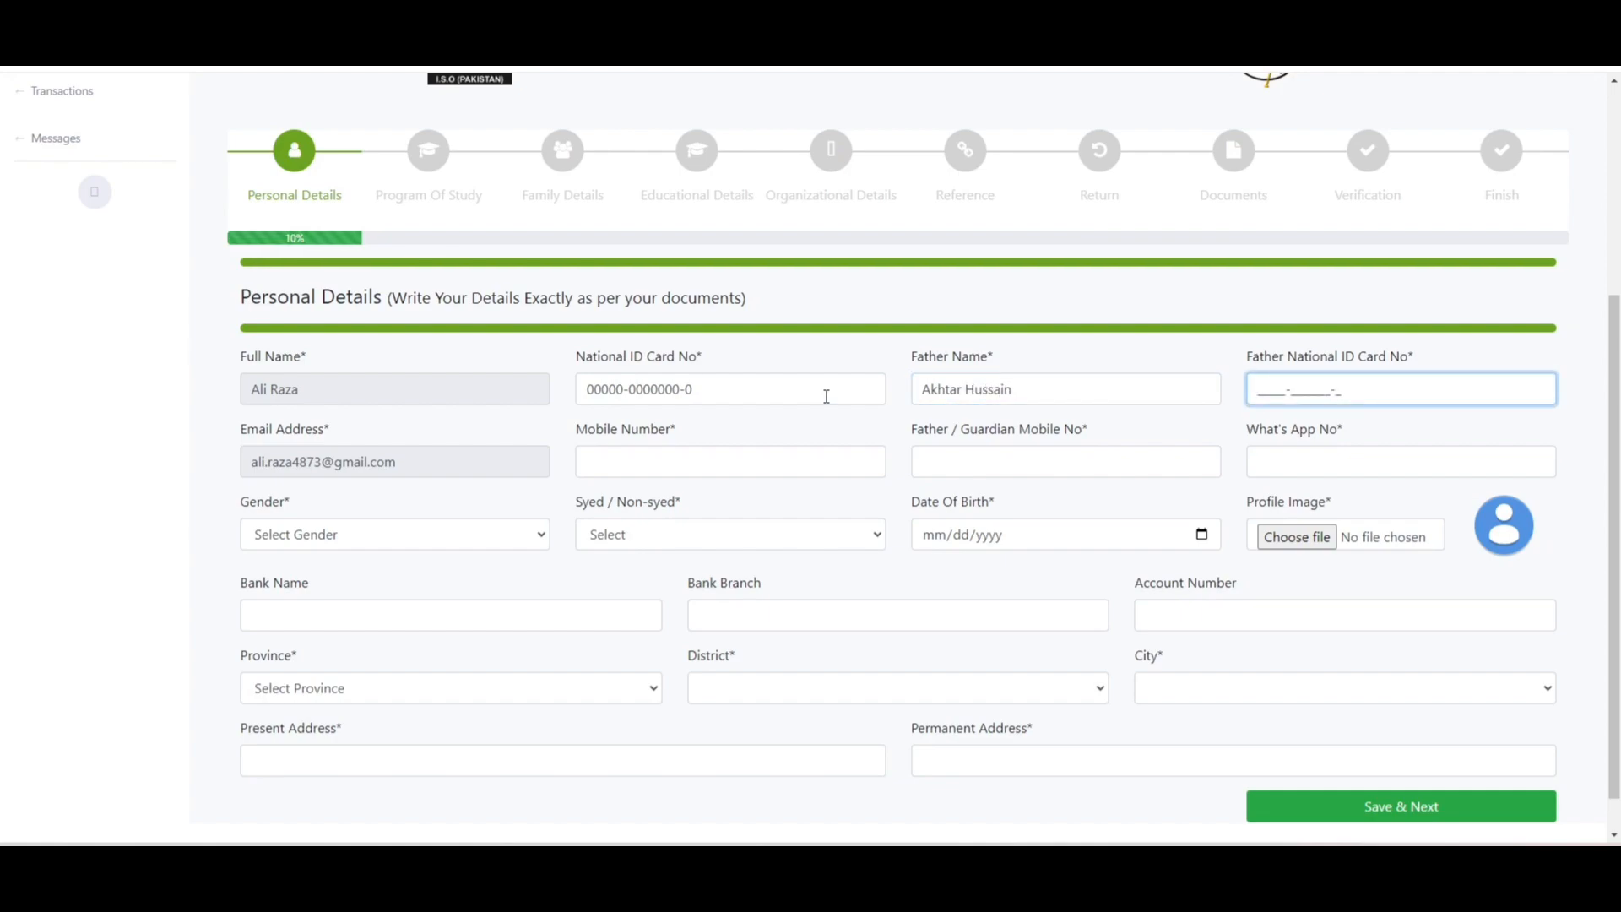
# - Enter the father's ID card number, mobile, guardian mobile and WhatsApp numbers
pyautogui.write('0000000000000-0')
pyautogui.press('Tab')
pyautogui.write('00000000000')
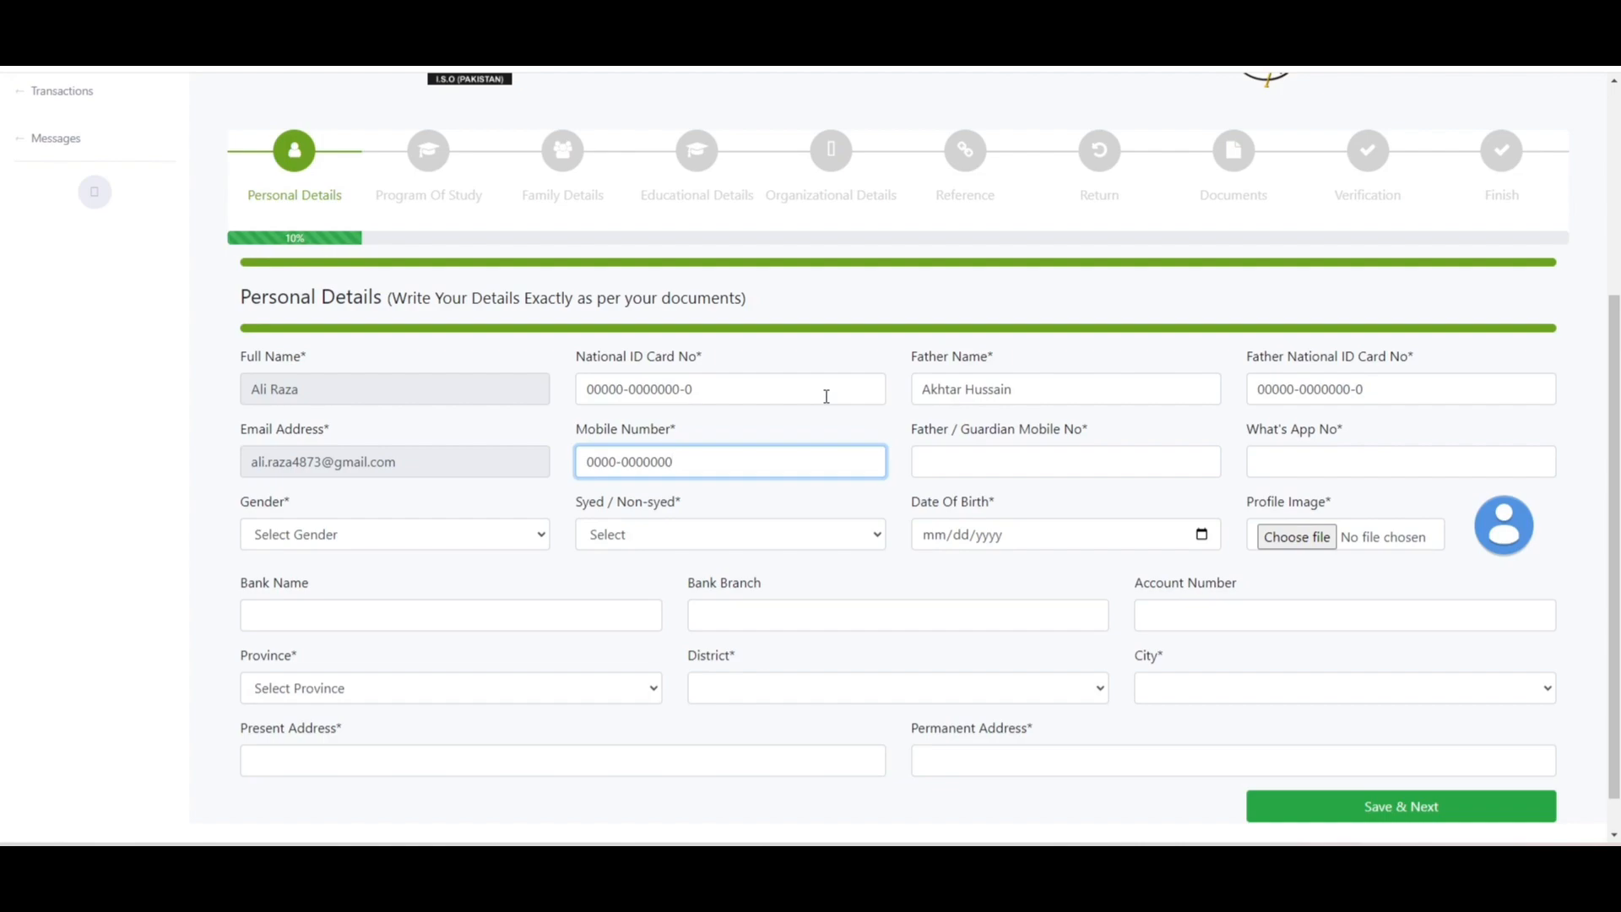
pyautogui.press('Tab')
pyautogui.write('00000000000')
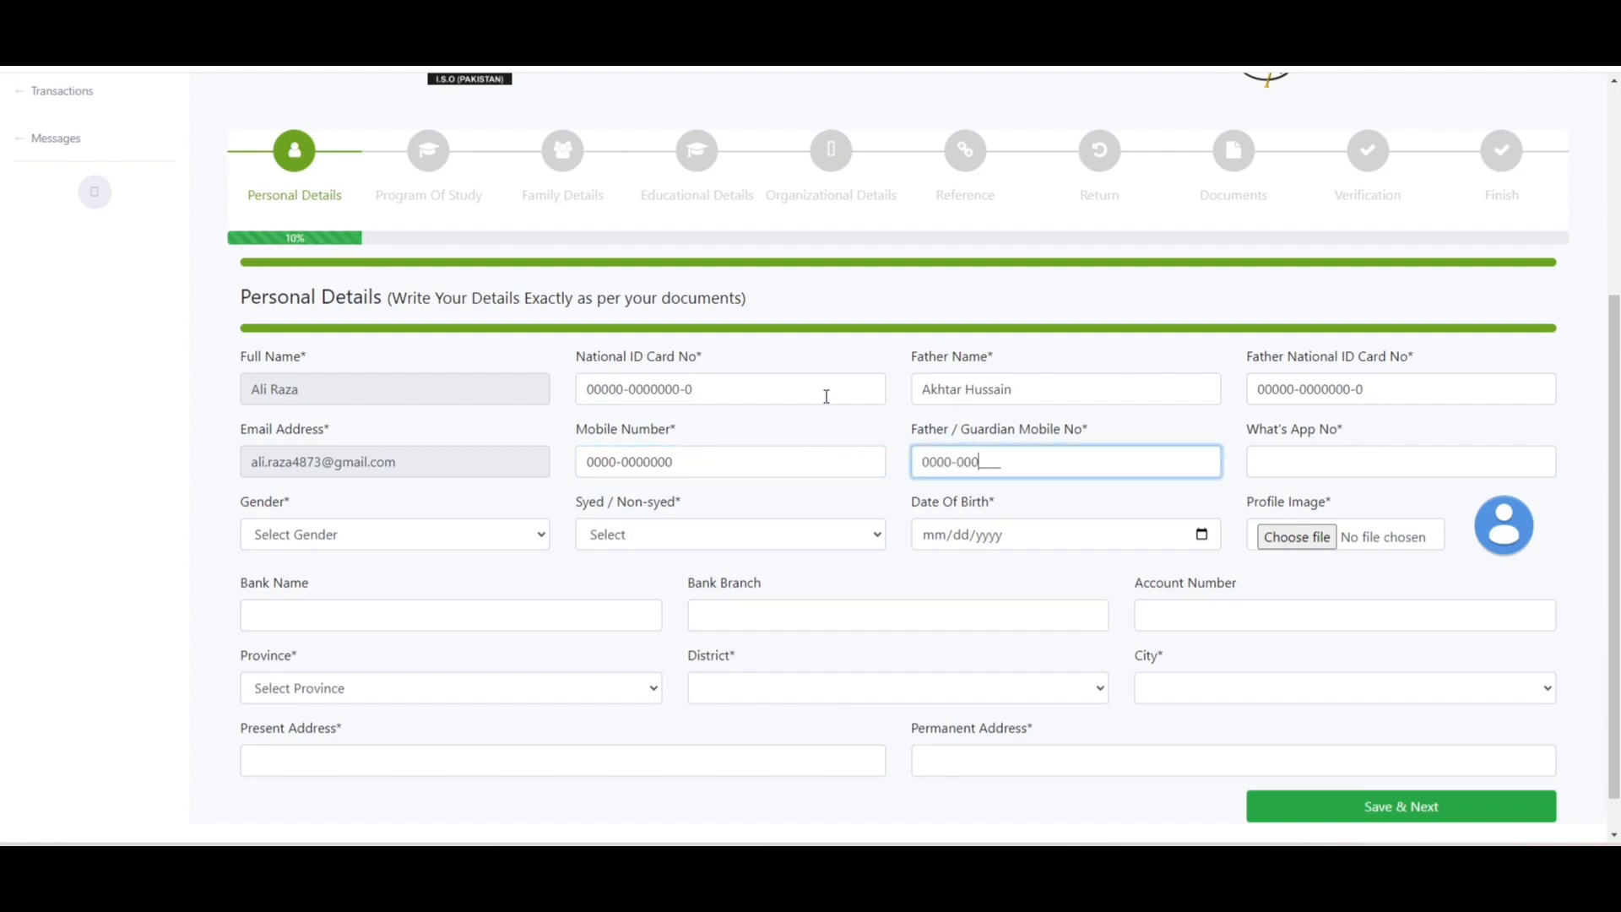
pyautogui.press('Tab')
pyautogui.write('0000000')
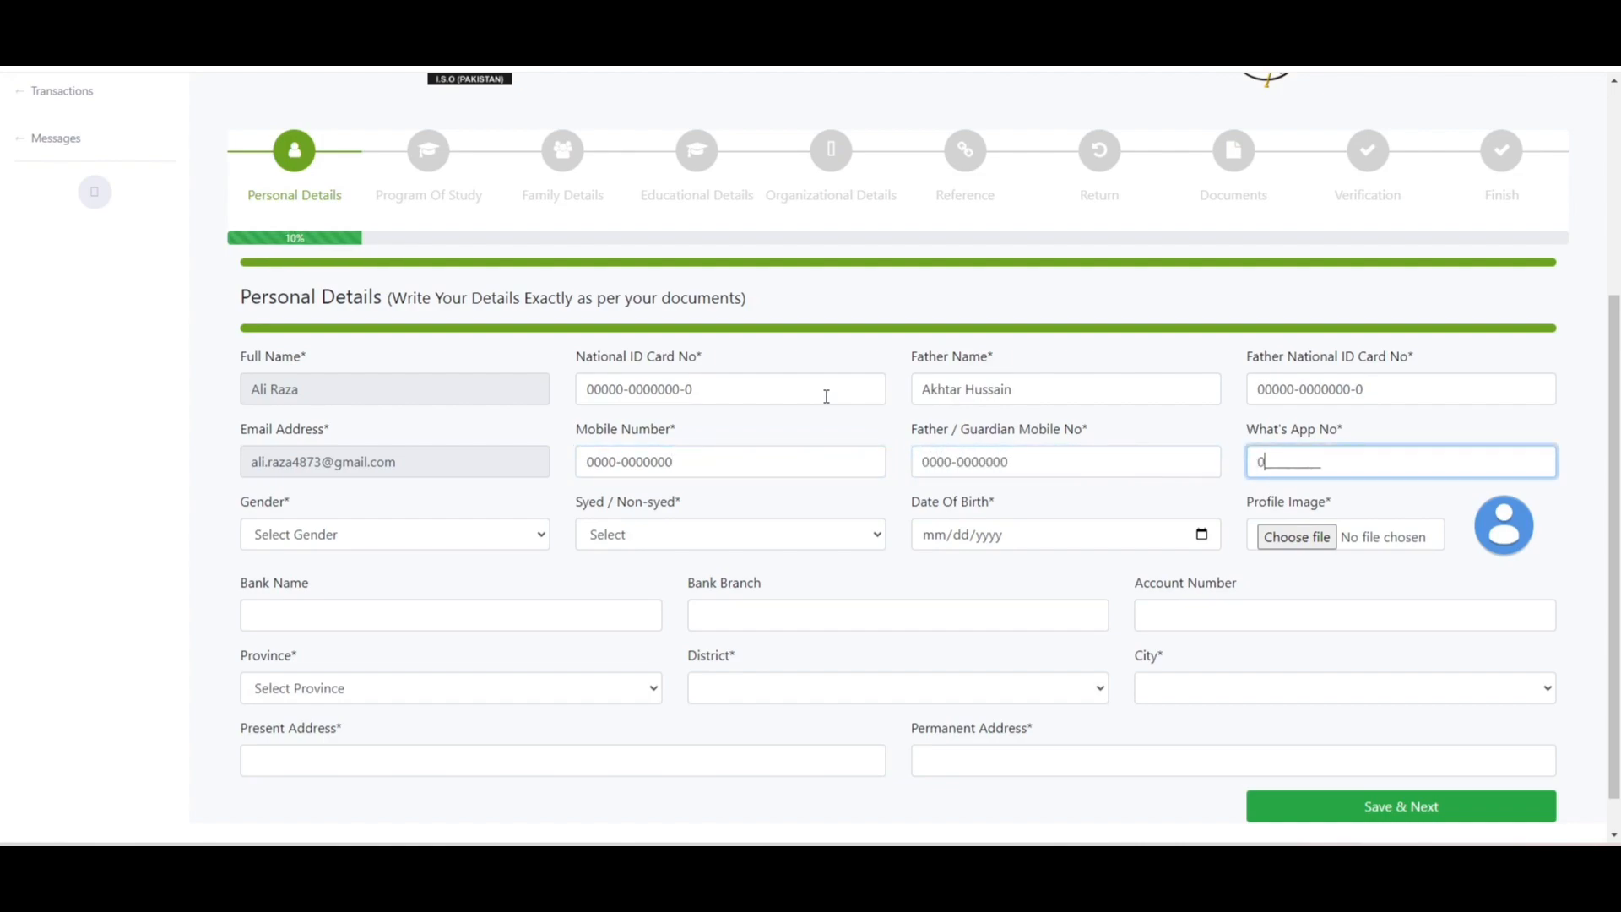
pyautogui.write('0000')
# - Set the gender to Male and mark the applicant as Non-Syed
pyautogui.click(414, 541)
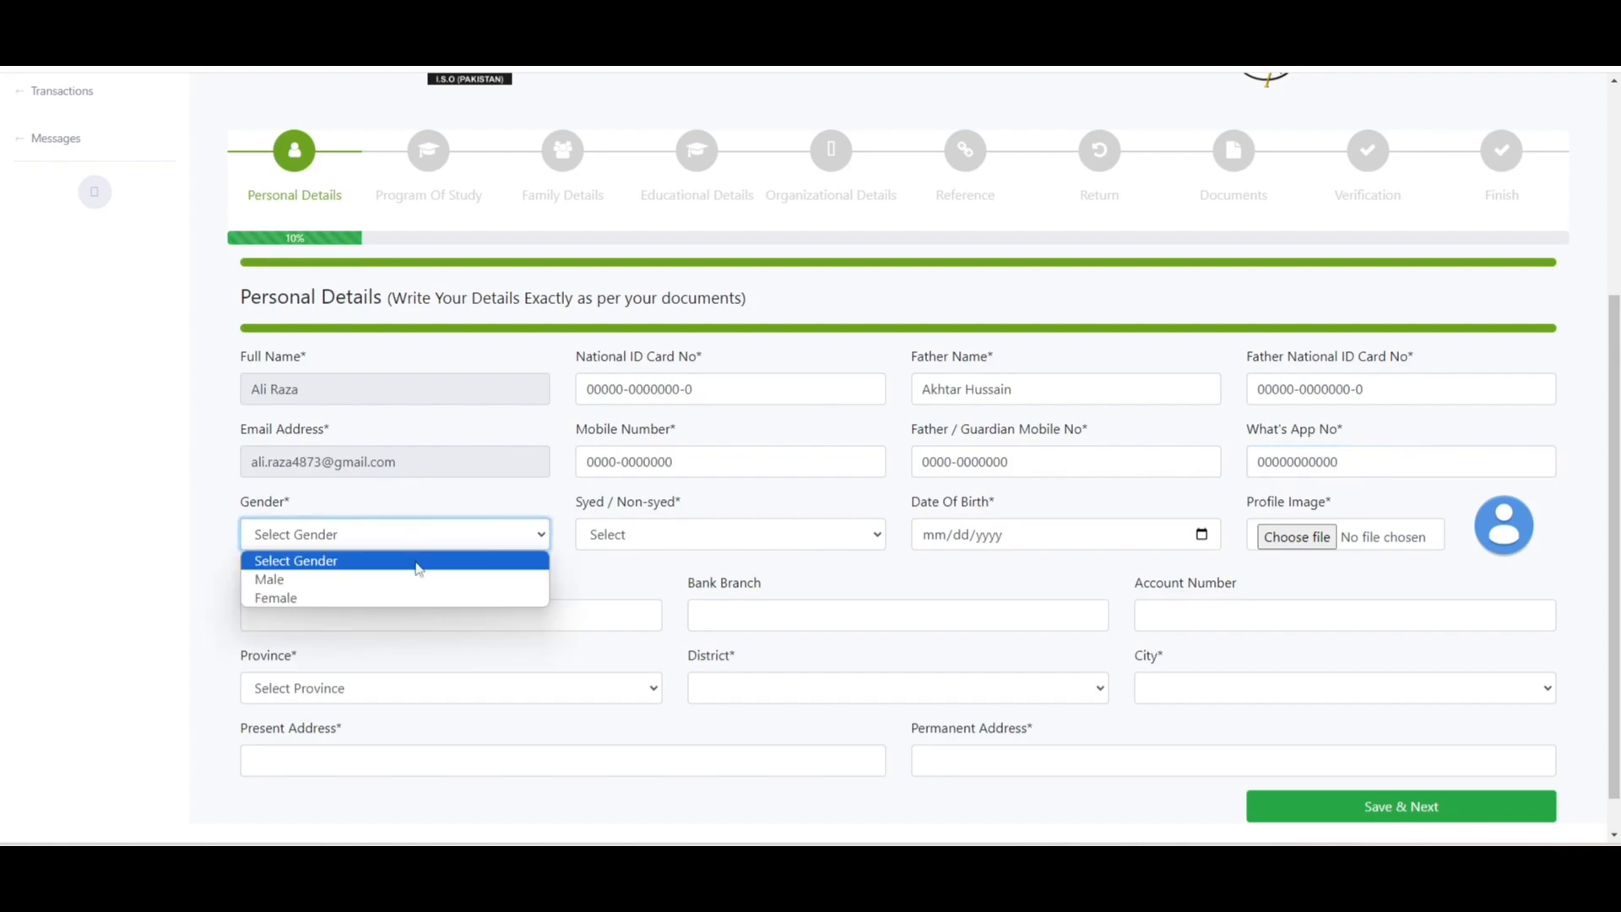
pyautogui.click(417, 606)
pyautogui.click(406, 543)
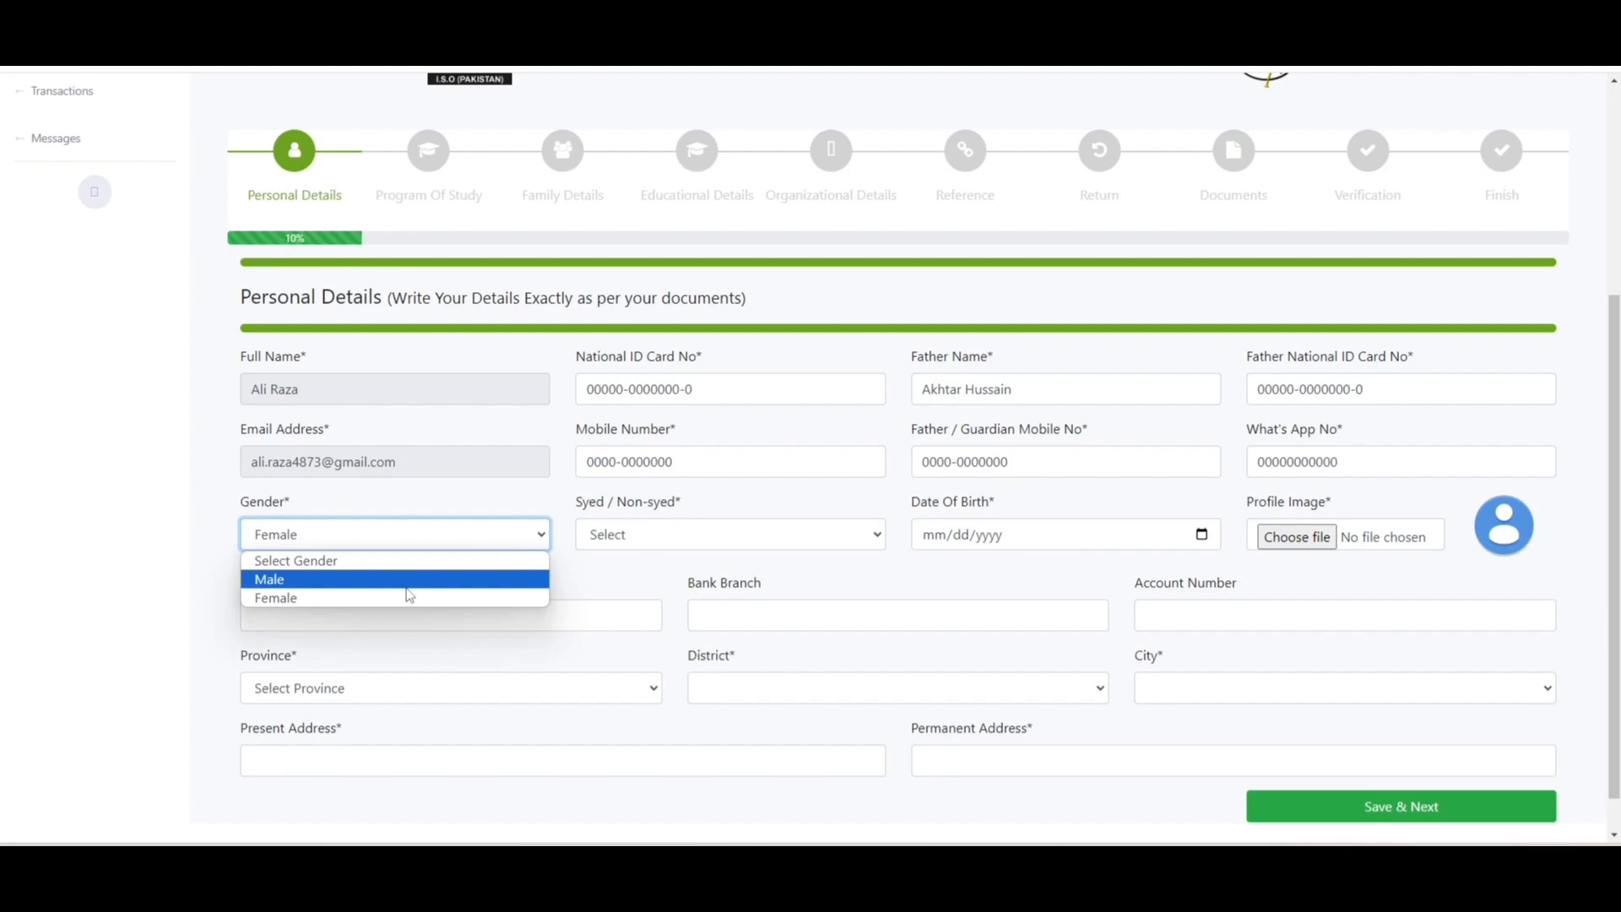
pyautogui.click(422, 581)
pyautogui.click(794, 537)
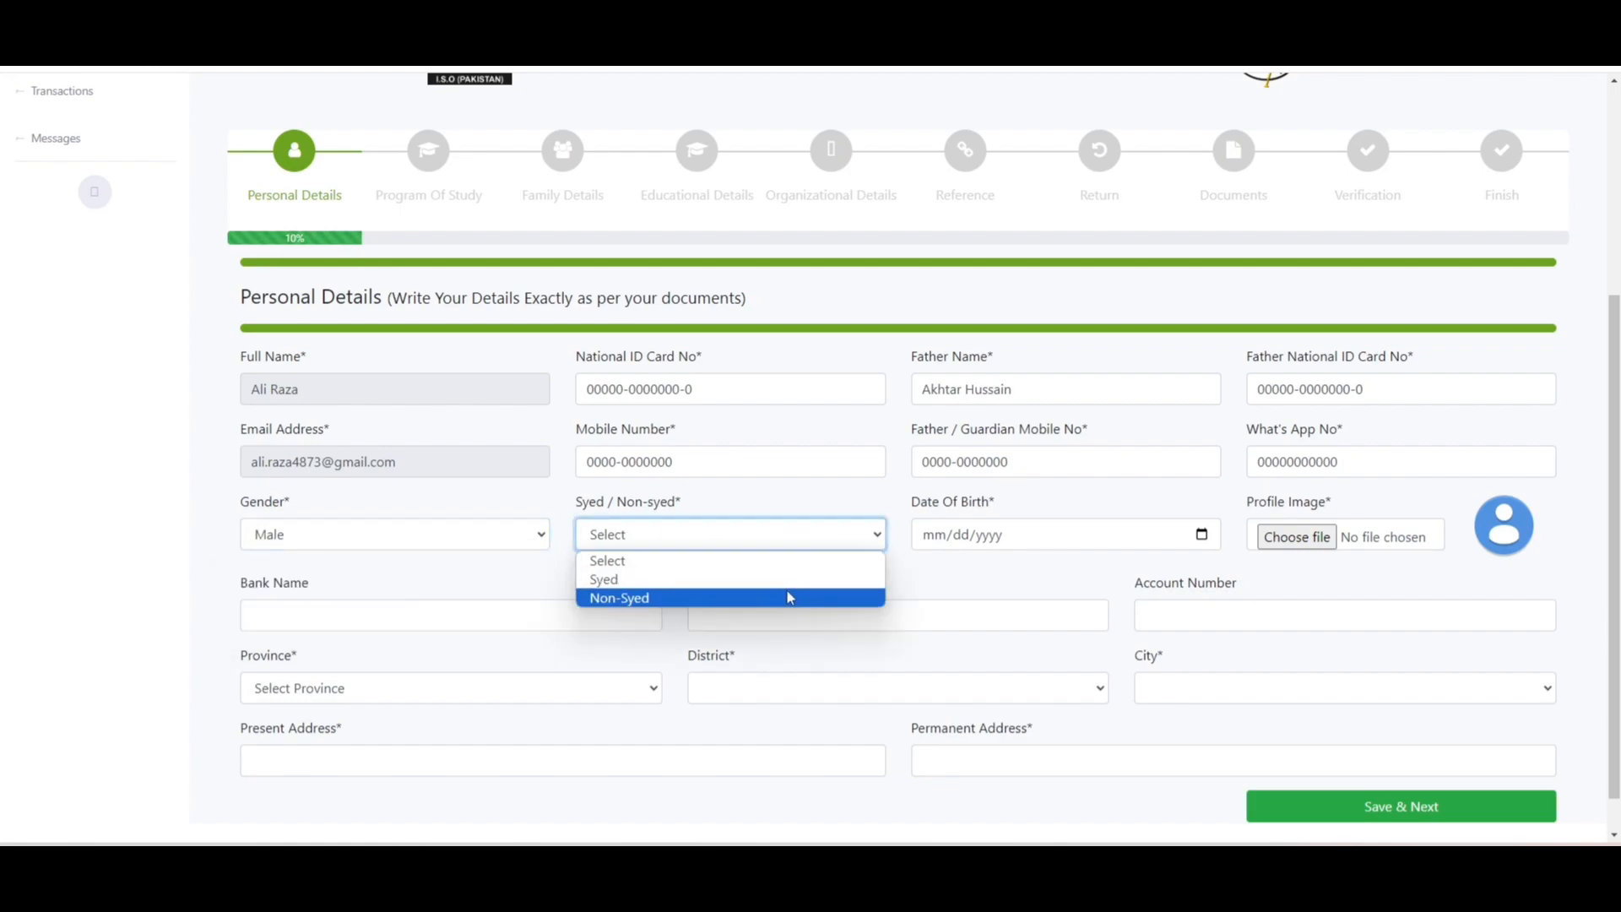
pyautogui.click(789, 598)
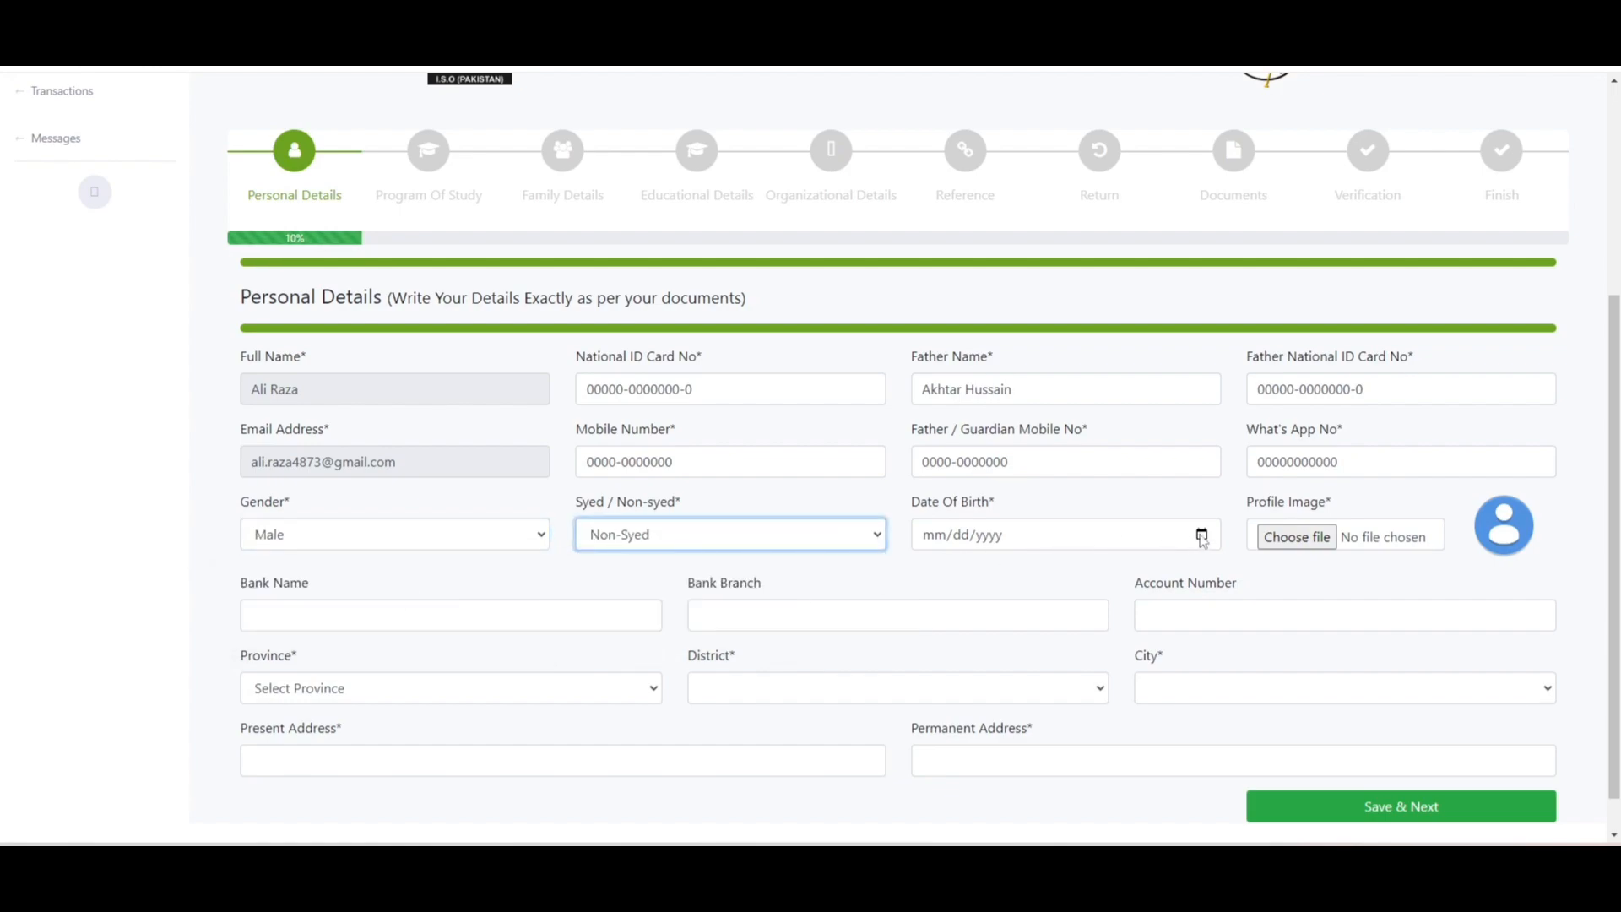
pyautogui.click(1202, 535)
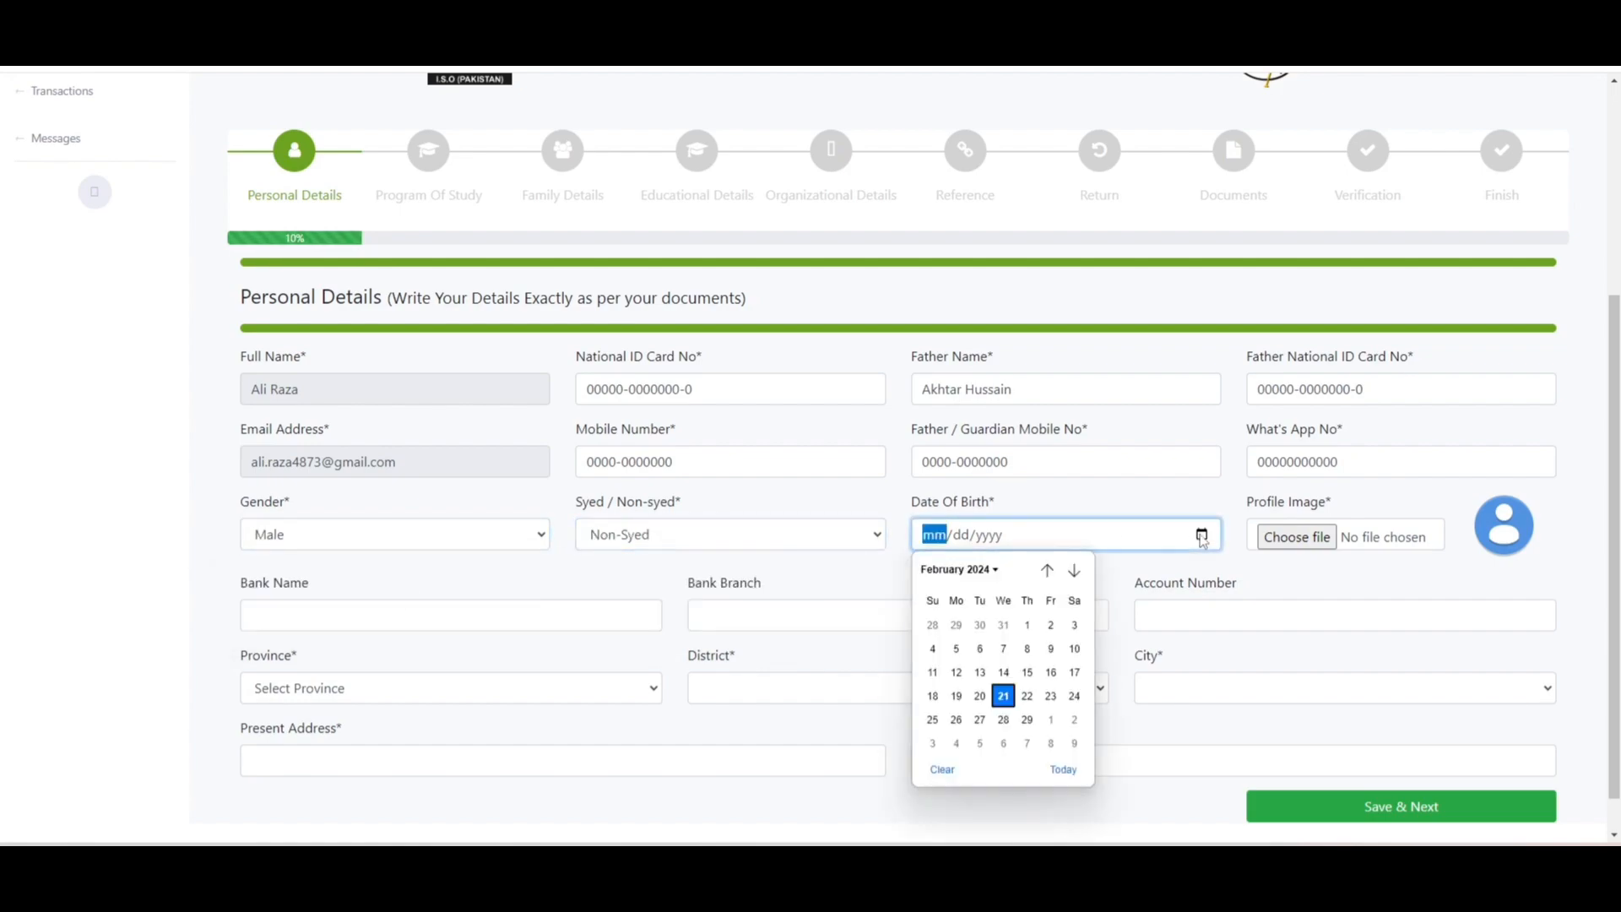
pyautogui.click(1004, 657)
pyautogui.click(986, 538)
pyautogui.write('2000')
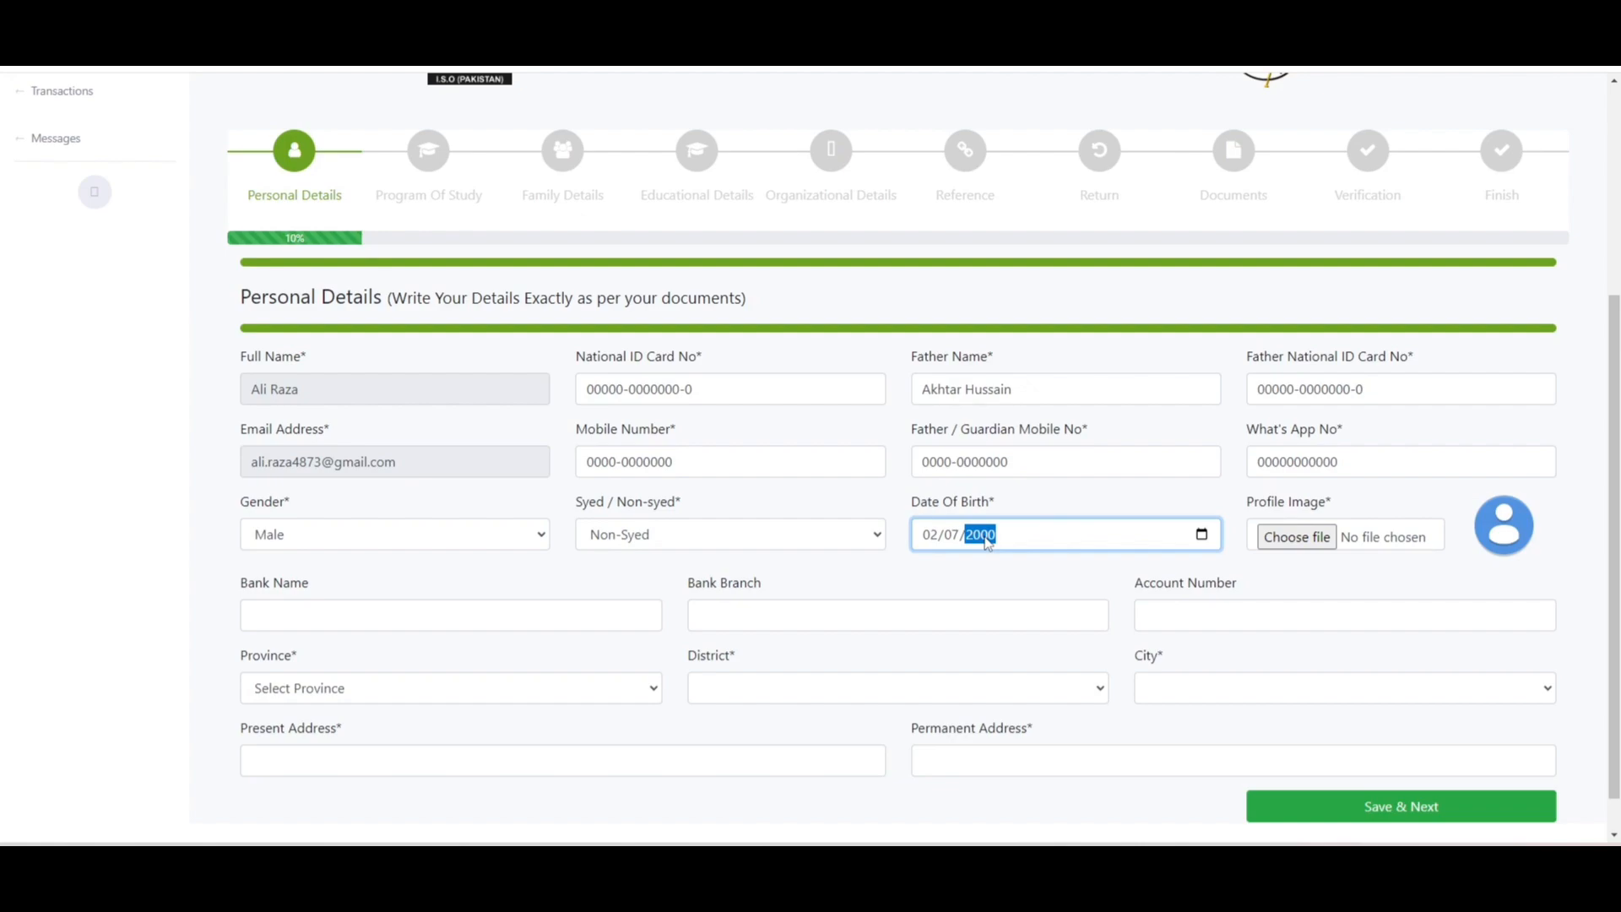
pyautogui.click(1297, 537)
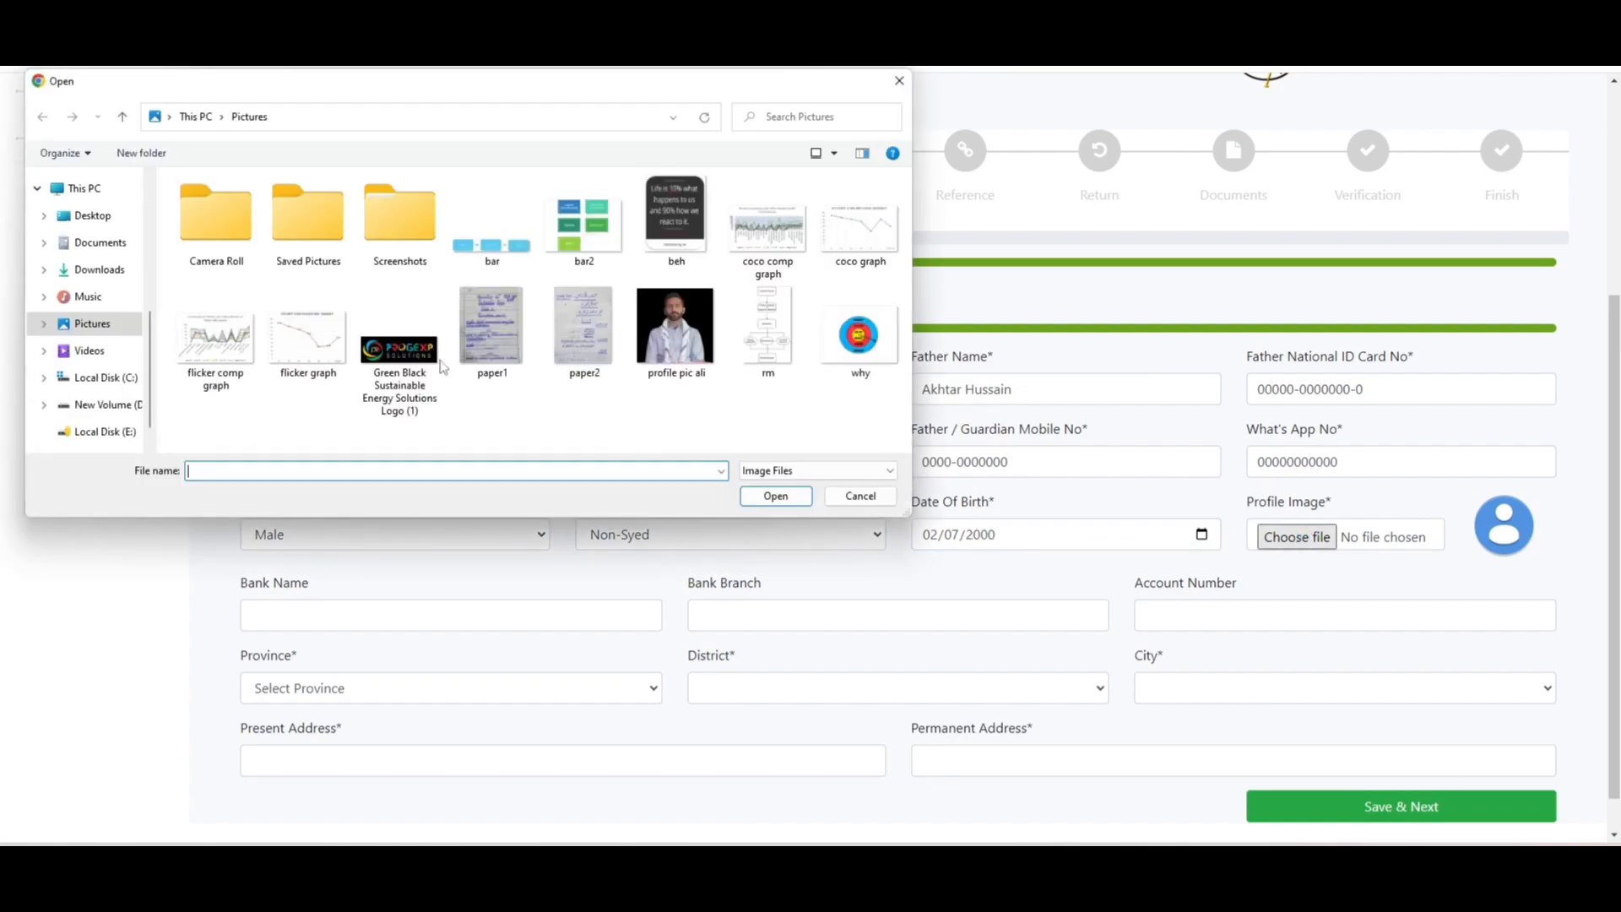
# - Attach 'profile pic ali' as the Profile Image and scroll to the bottom of the form
pyautogui.click(674, 326)
pyautogui.click(794, 501)
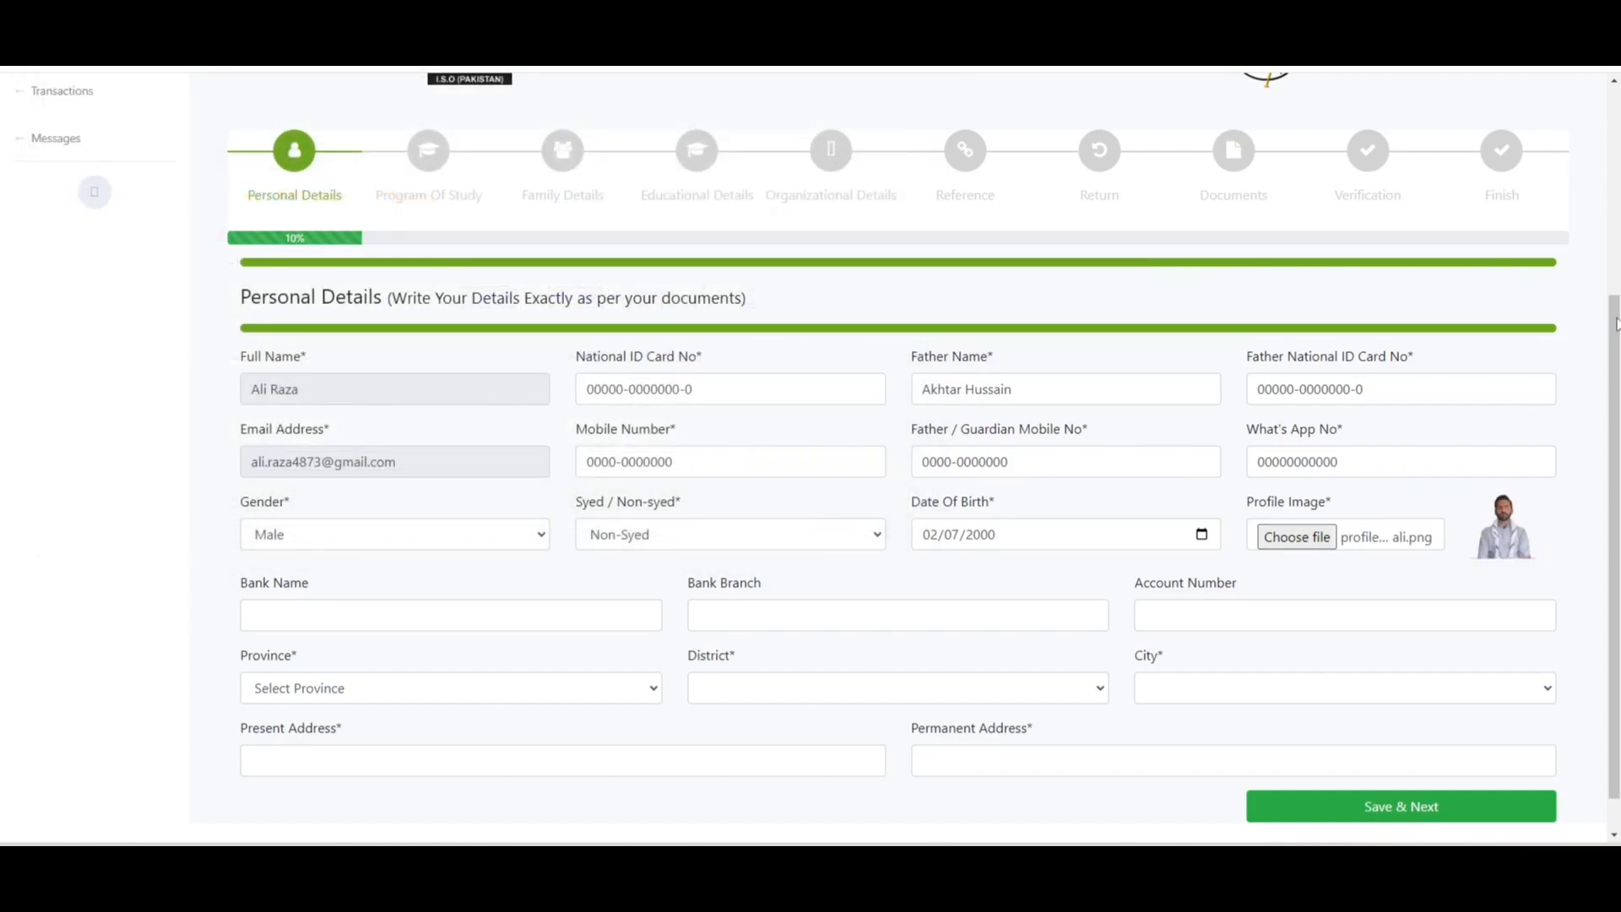
pyautogui.scroll(-1, 1616, 324)
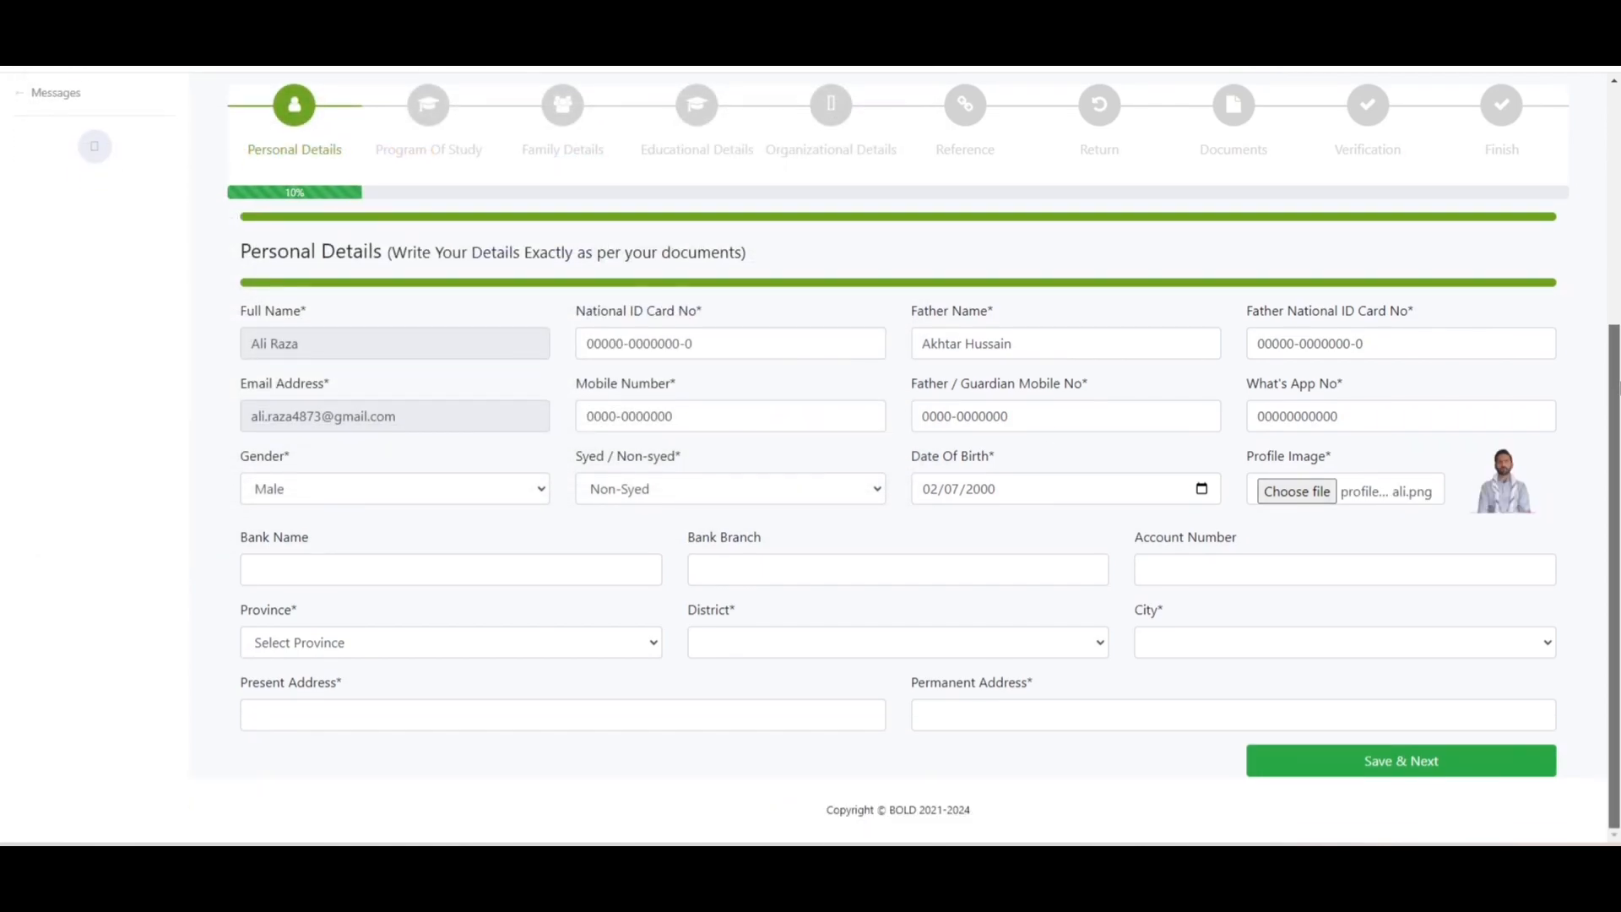
# - Enter bank name Hbl, branch jhg, and the account number
pyautogui.click(570, 579)
pyautogui.write('Hbl')
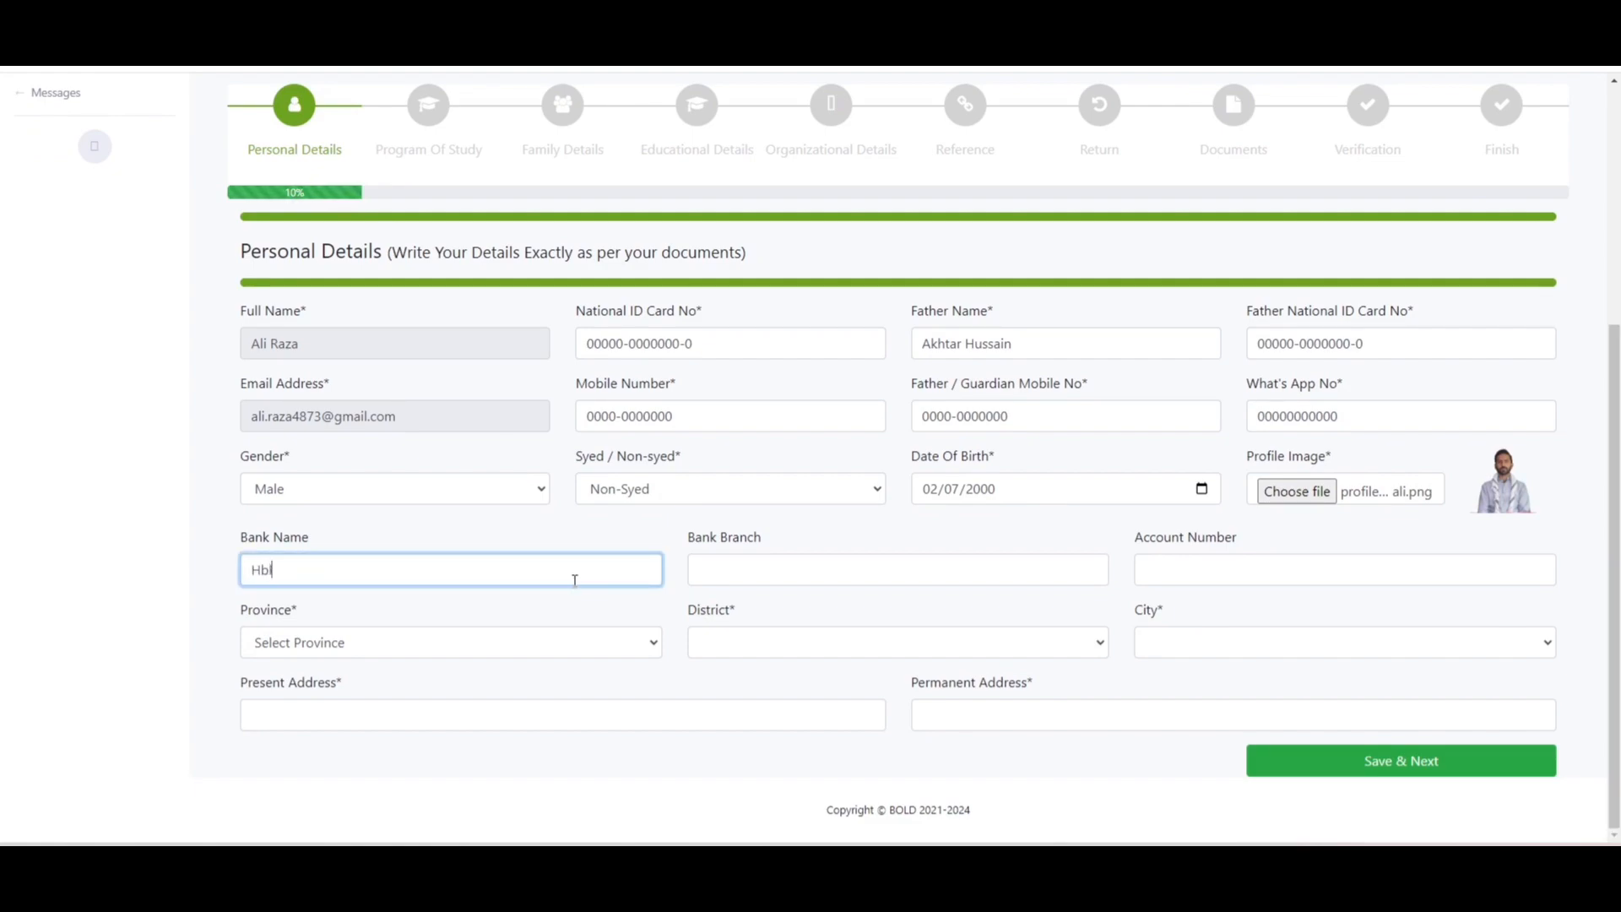
pyautogui.press('Tab')
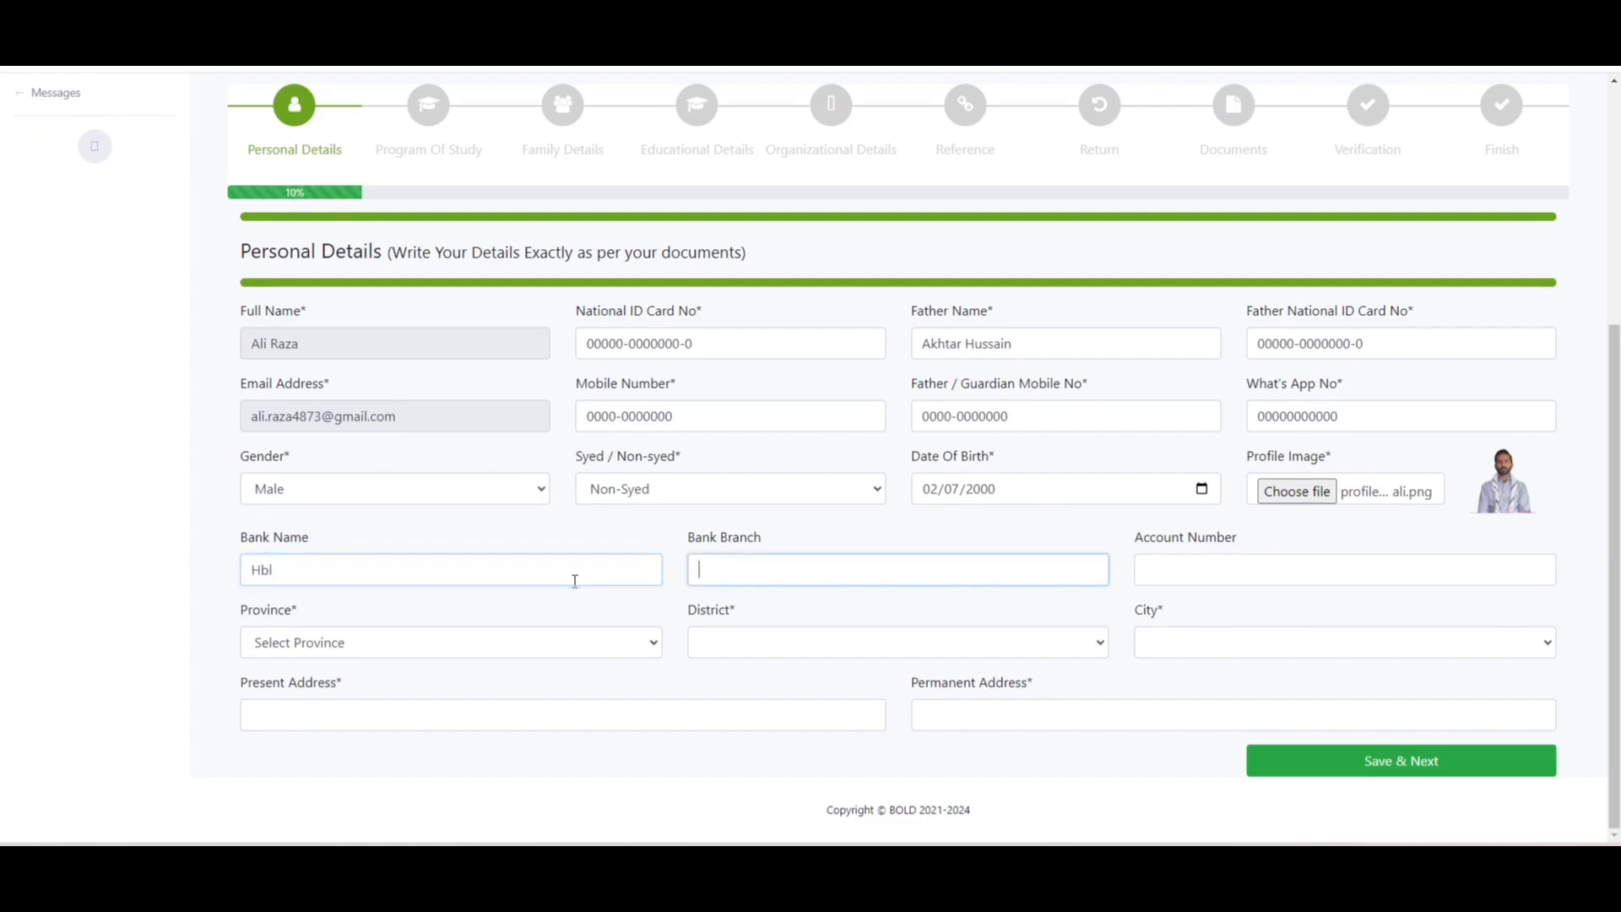
pyautogui.write('jhg')
pyautogui.press('Tab')
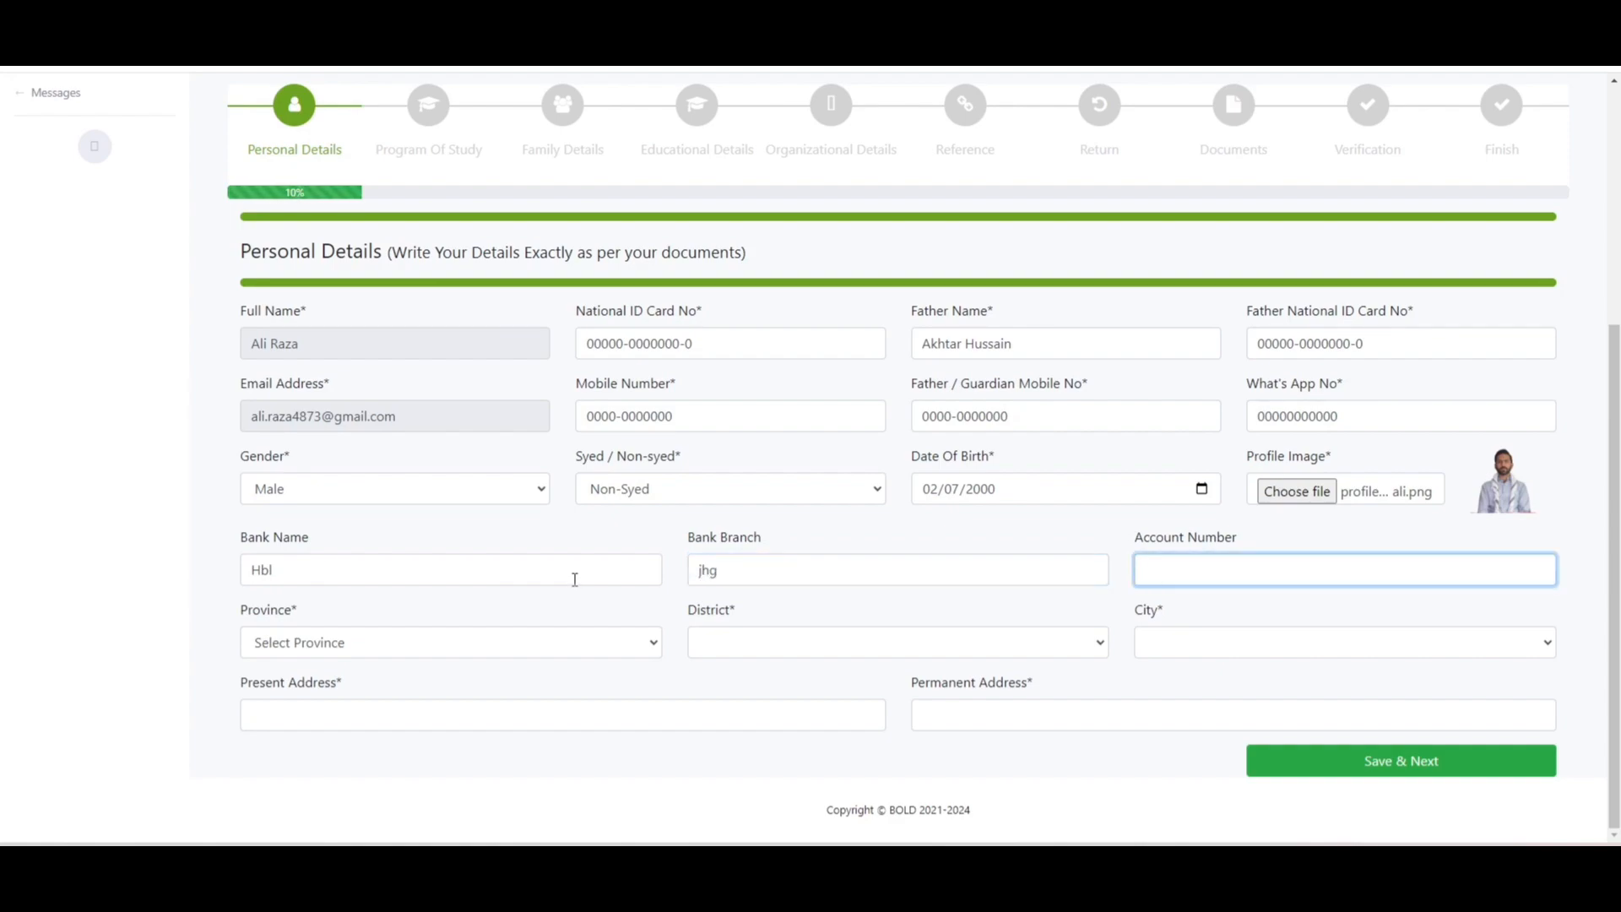
pyautogui.write('00000')
pyautogui.press('Tab')
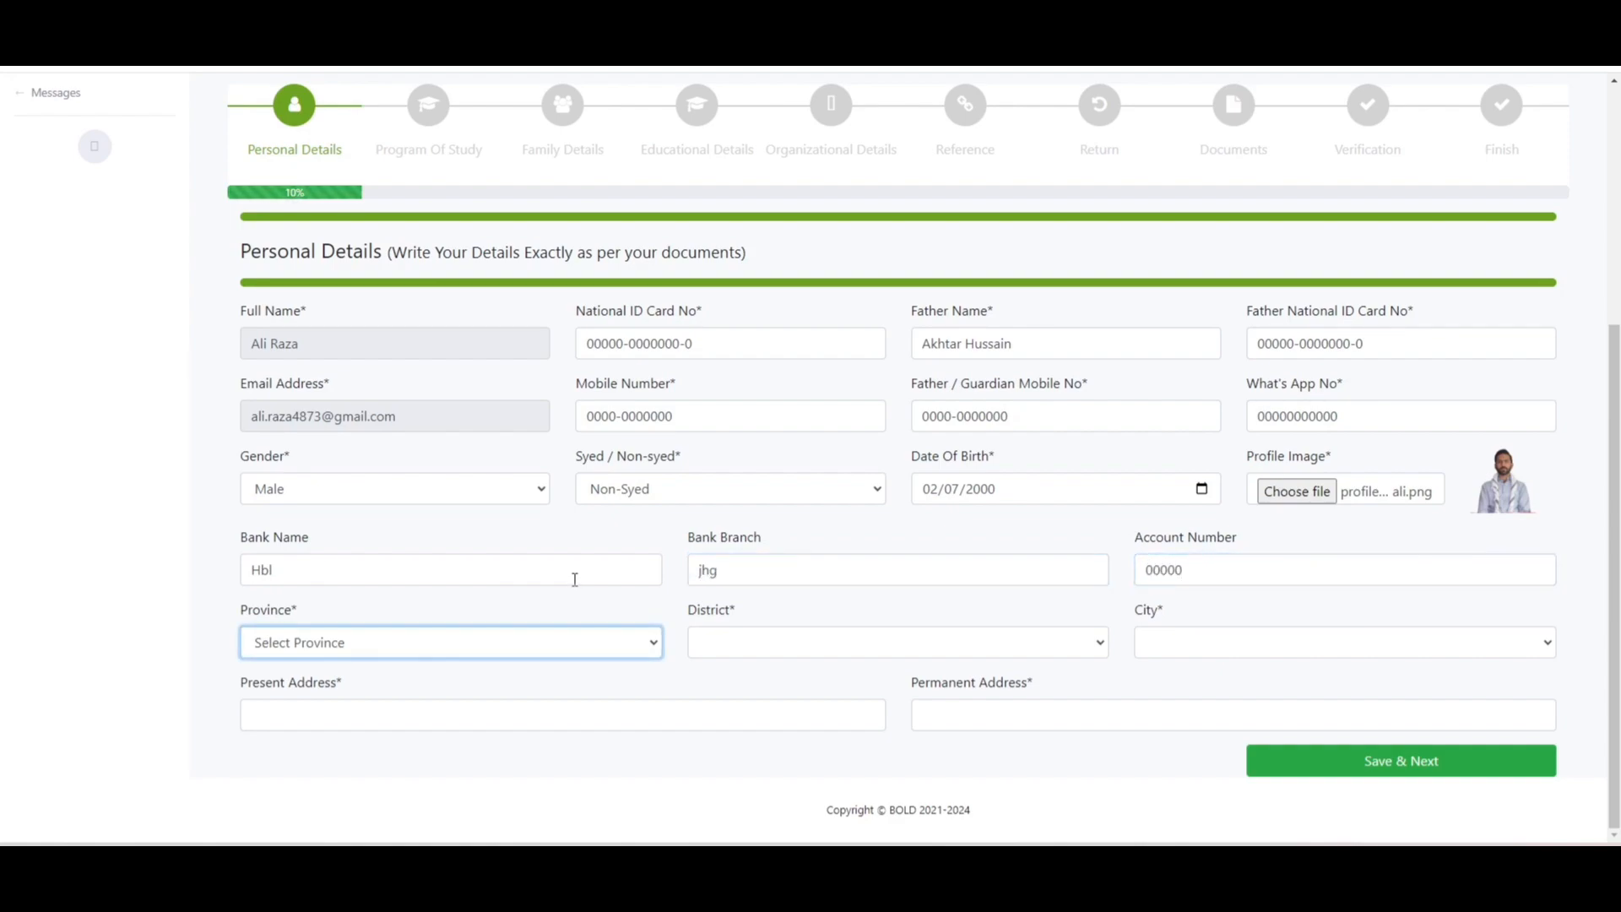
# - Choose province Balochistan, district kech and city dandaar
pyautogui.click(392, 655)
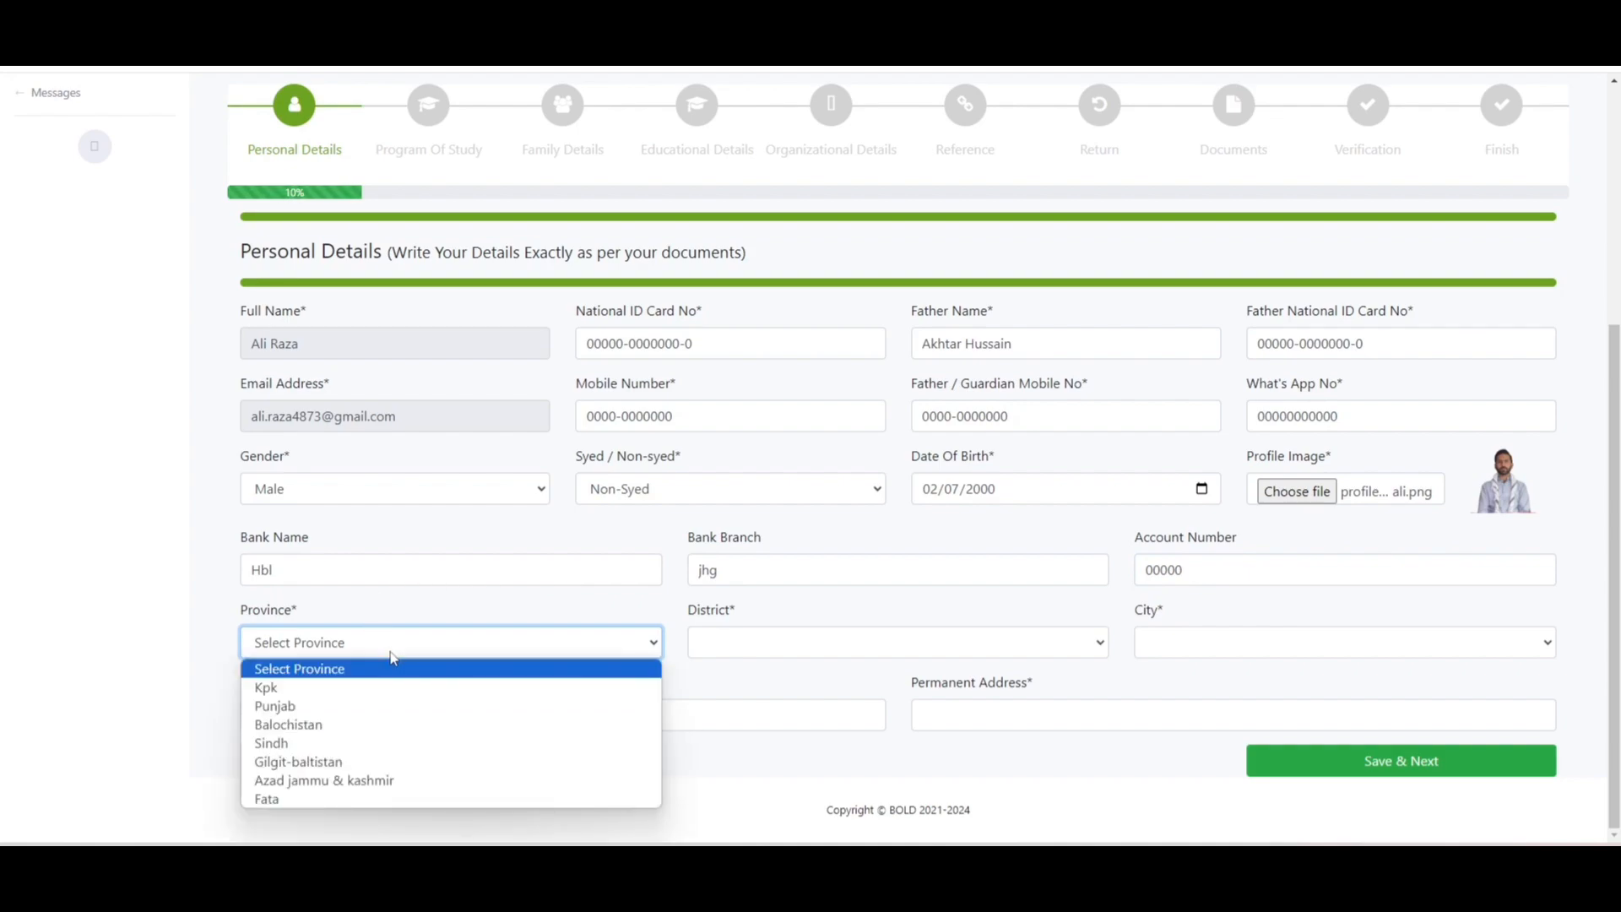
pyautogui.click(376, 725)
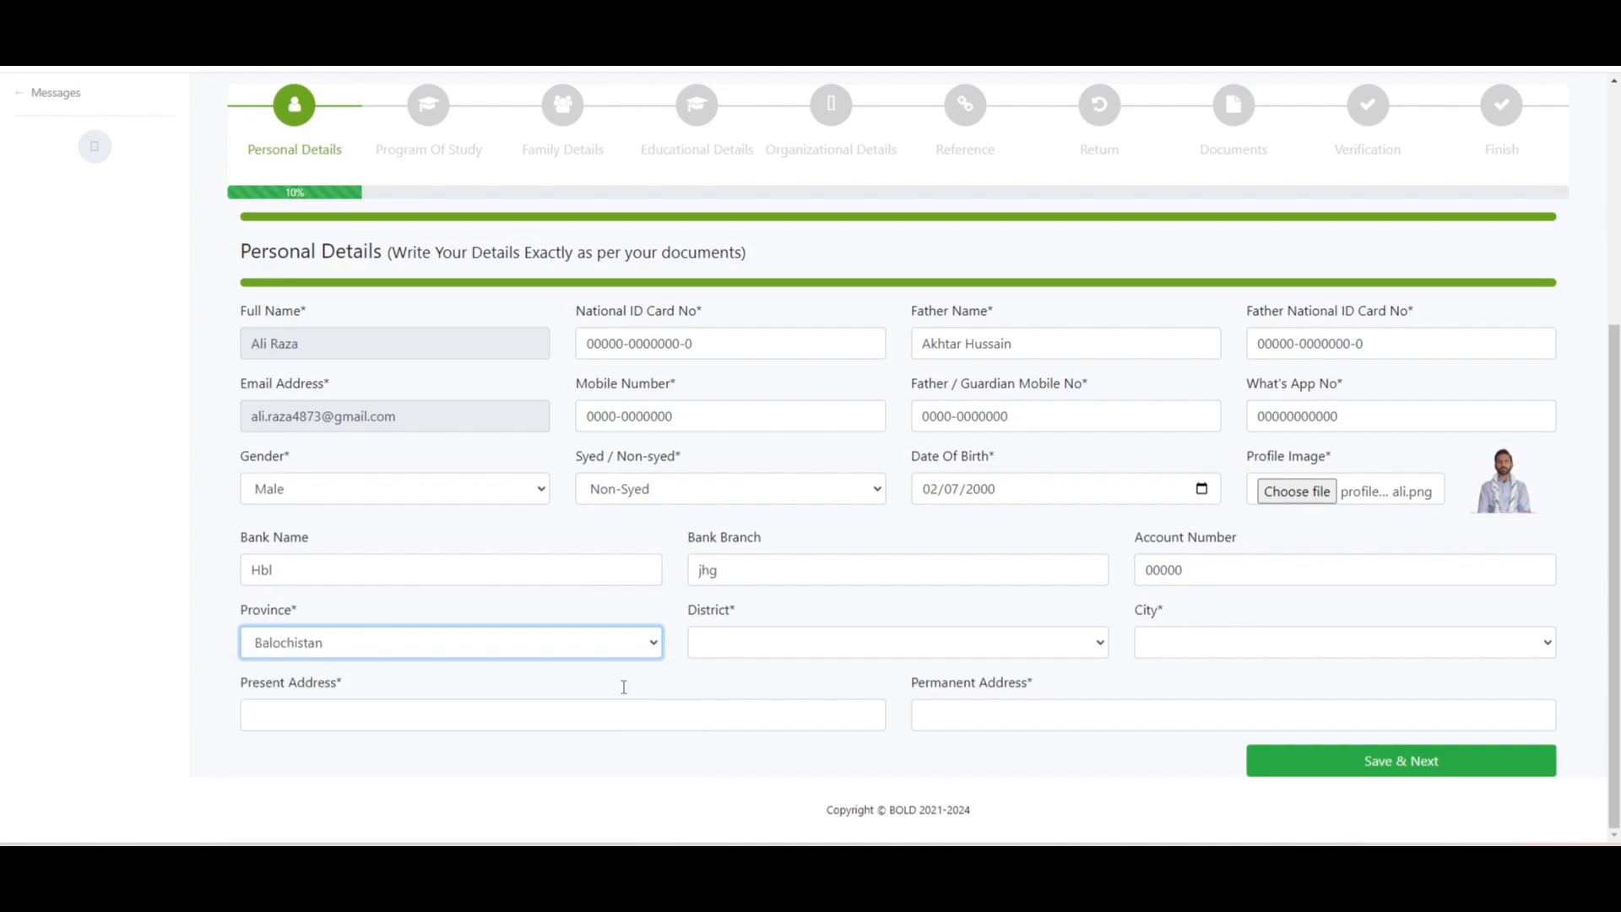
pyautogui.click(776, 657)
pyautogui.click(870, 486)
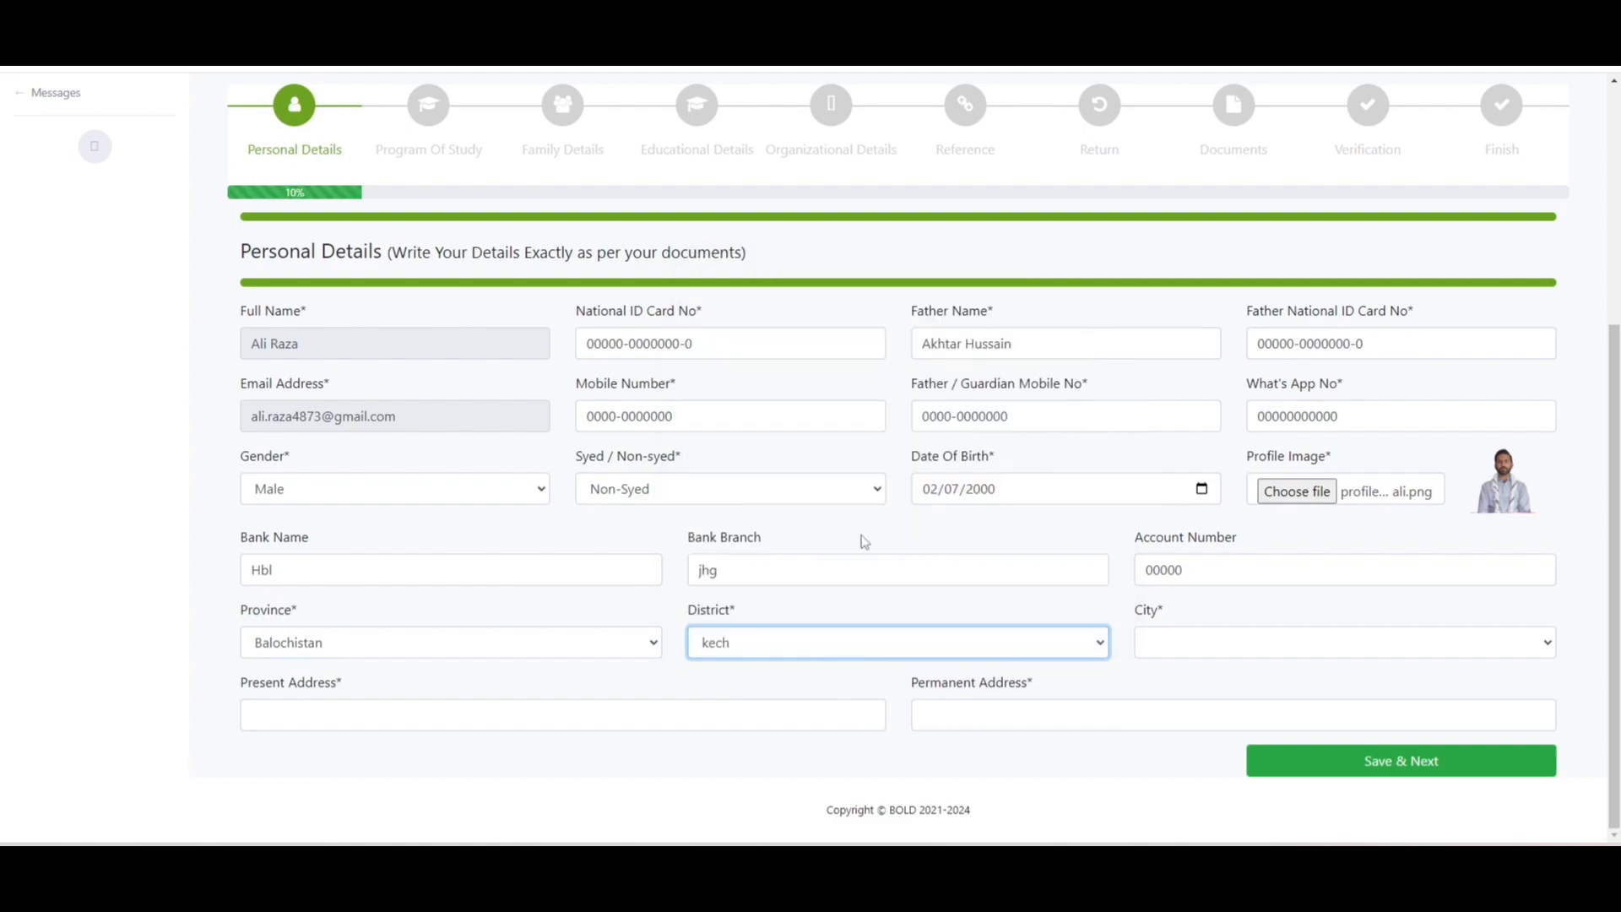
pyautogui.click(1180, 645)
pyautogui.click(1179, 512)
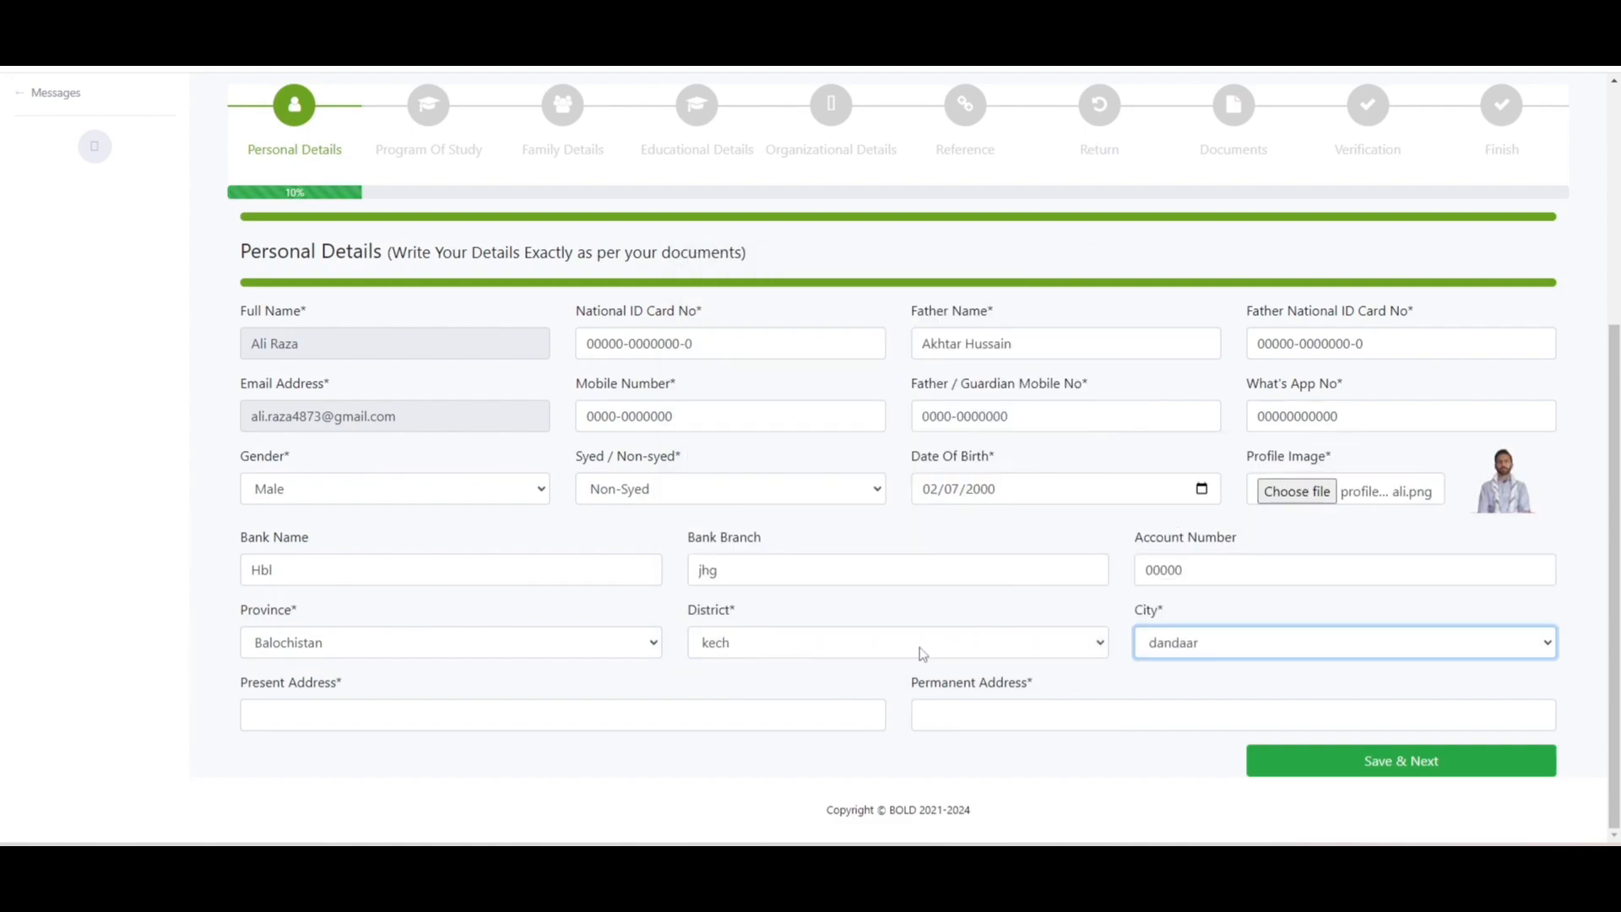
pyautogui.click(740, 706)
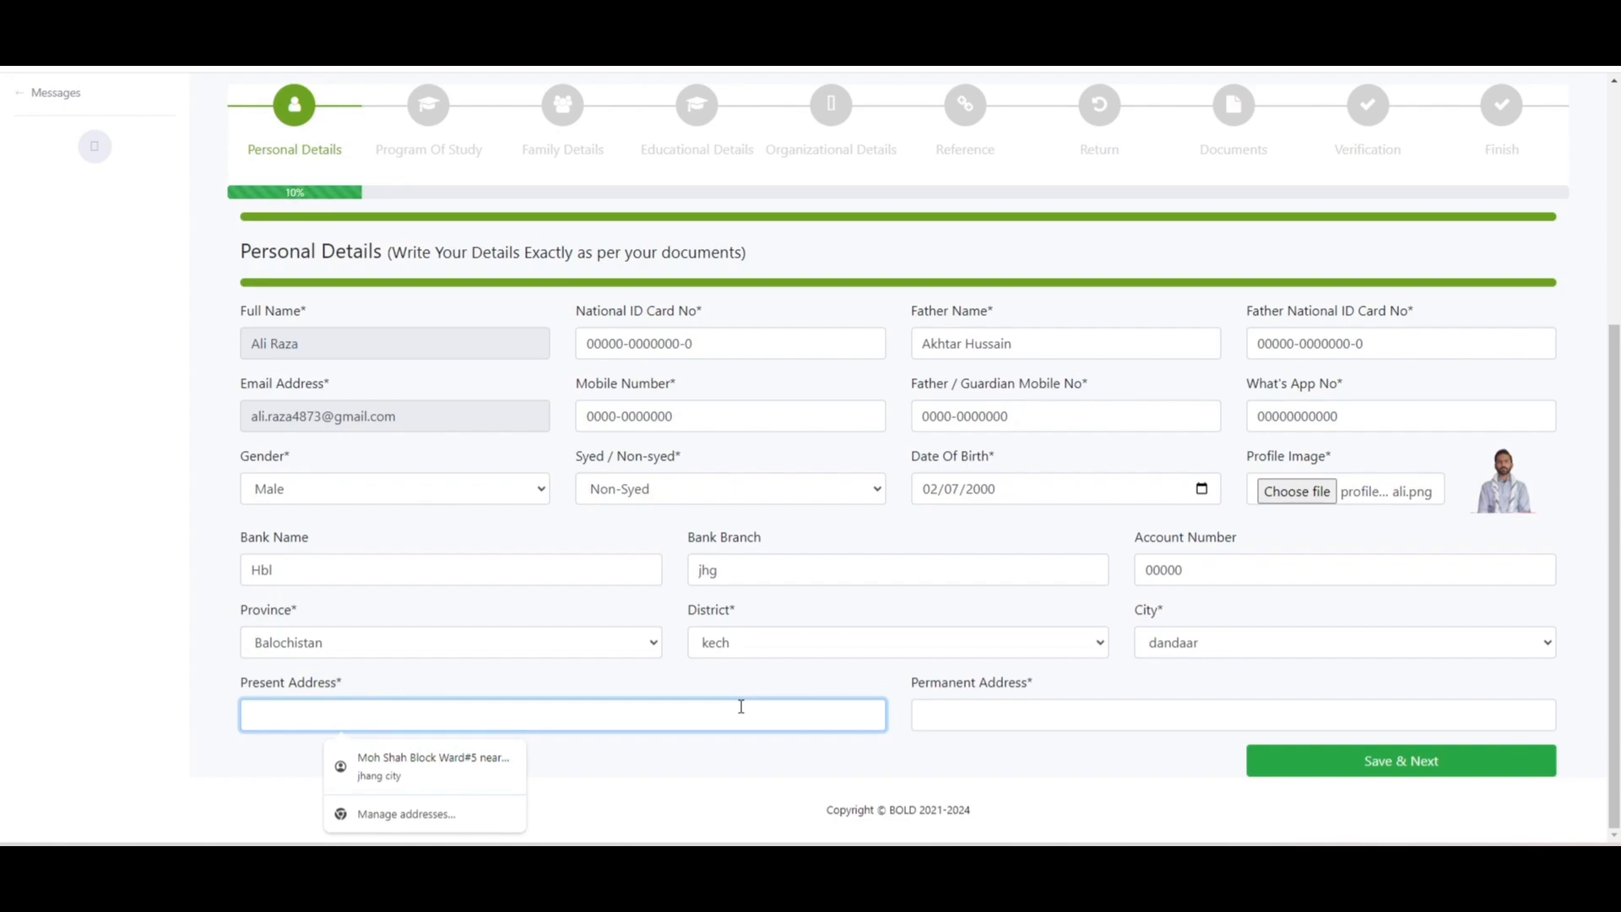
# - Enter 'present' and 'permanent' as the addresses, fixing the typo, then save Personal Details
pyautogui.write('present')
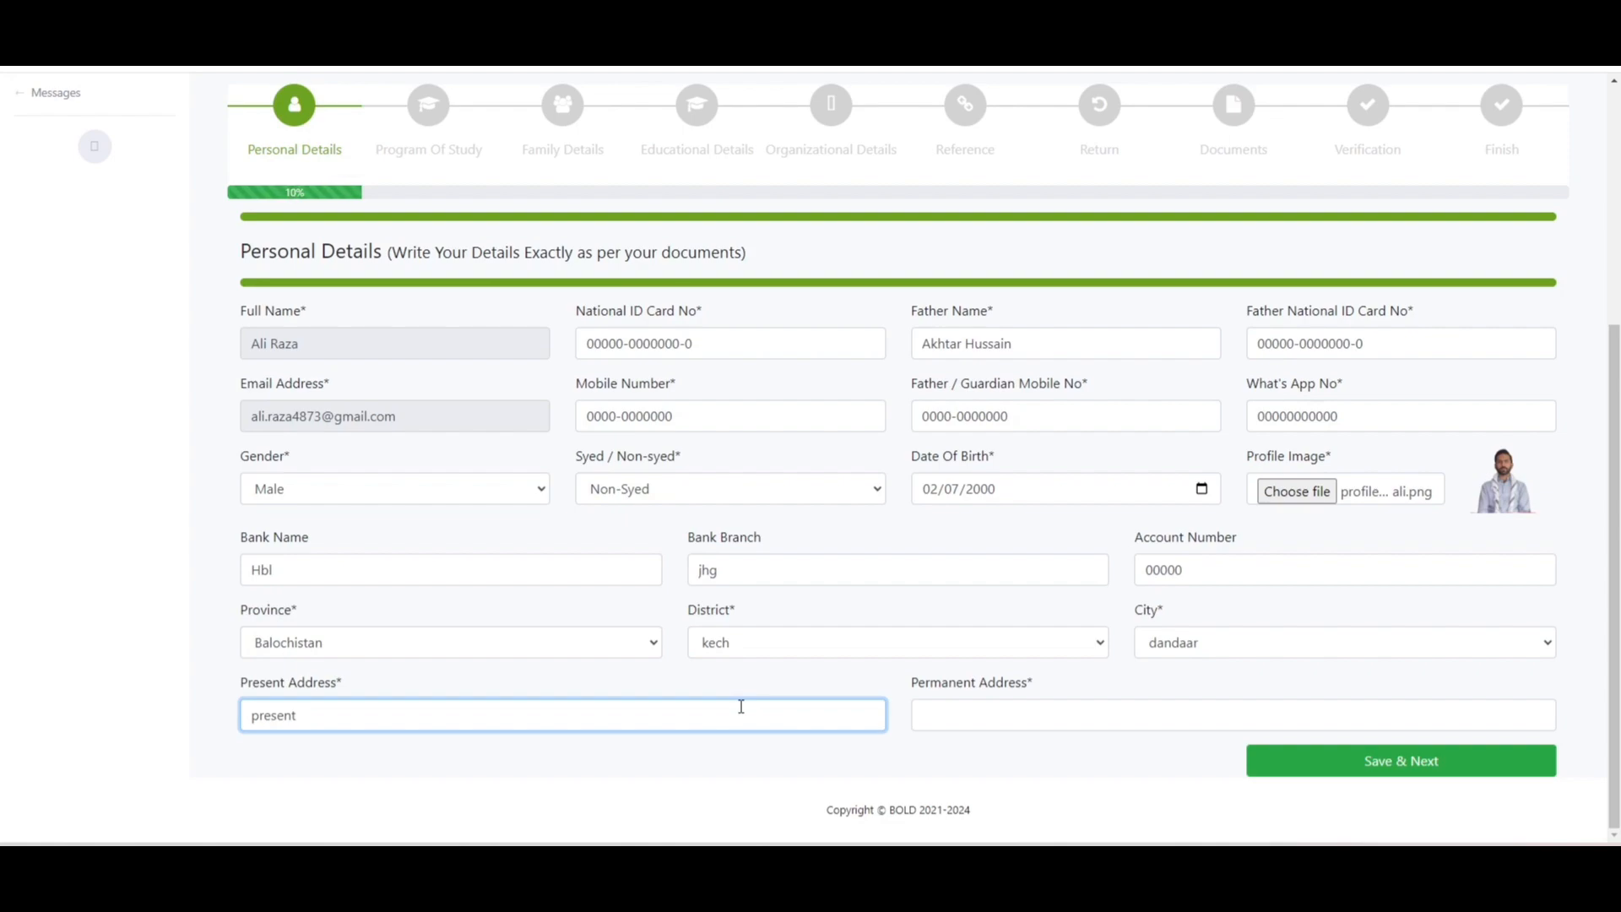
pyautogui.press('Tab')
pyautogui.write('p')
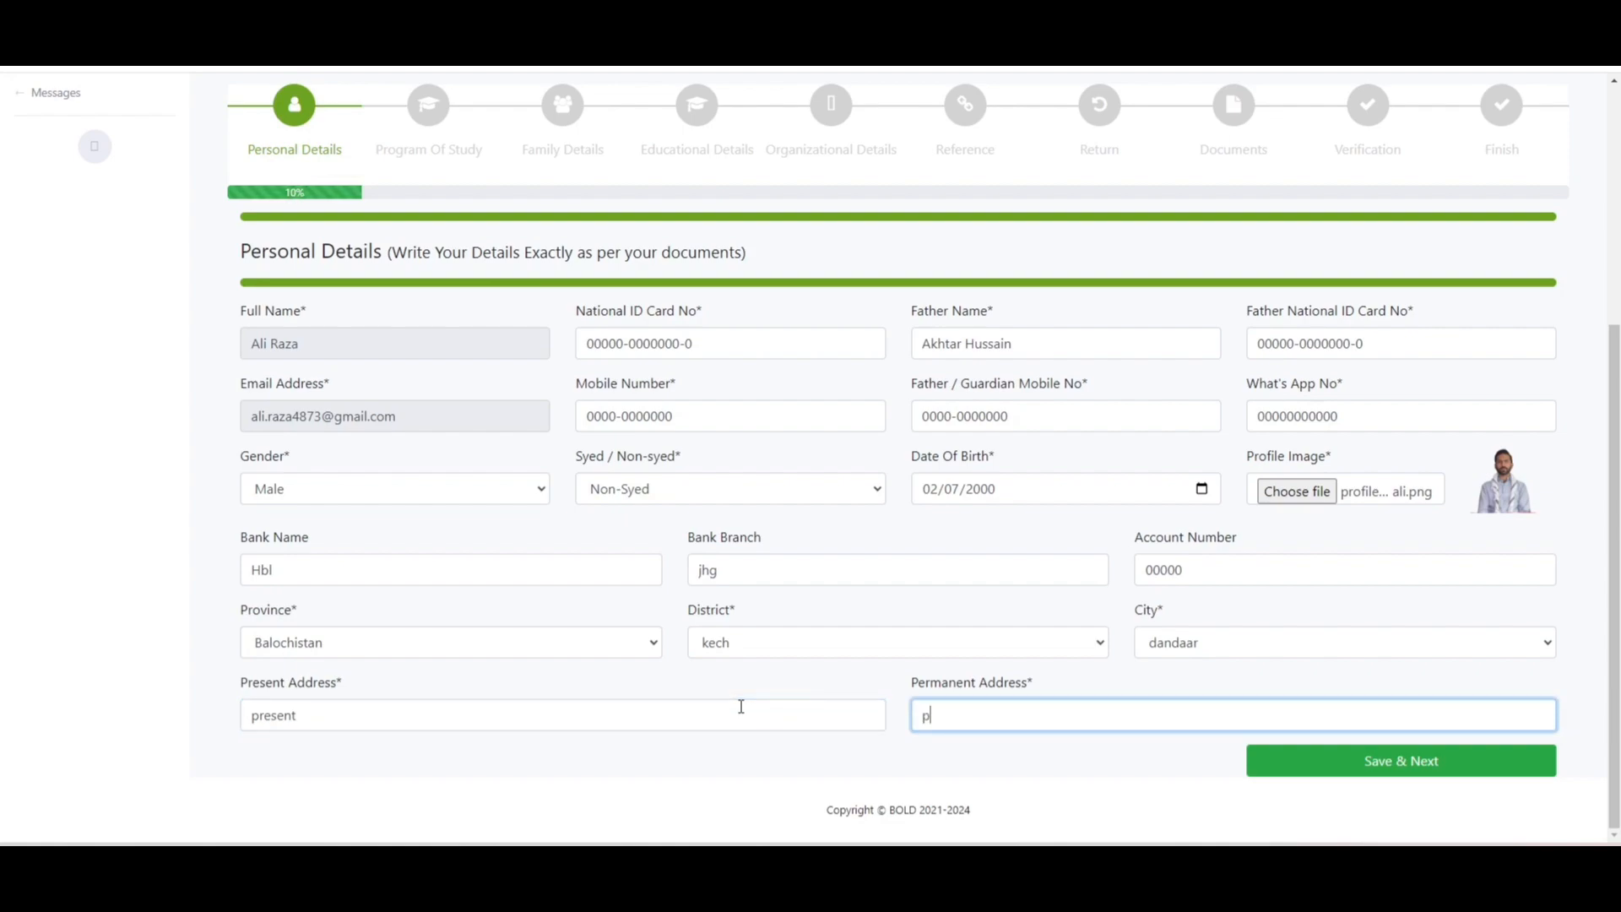
pyautogui.write('ermandess')
pyautogui.doubleClick(984, 716)
pyautogui.write('permanent')
pyautogui.press('BackSpace')
pyautogui.press('BackSpace')
pyautogui.write('nt')
pyautogui.click(1321, 772)
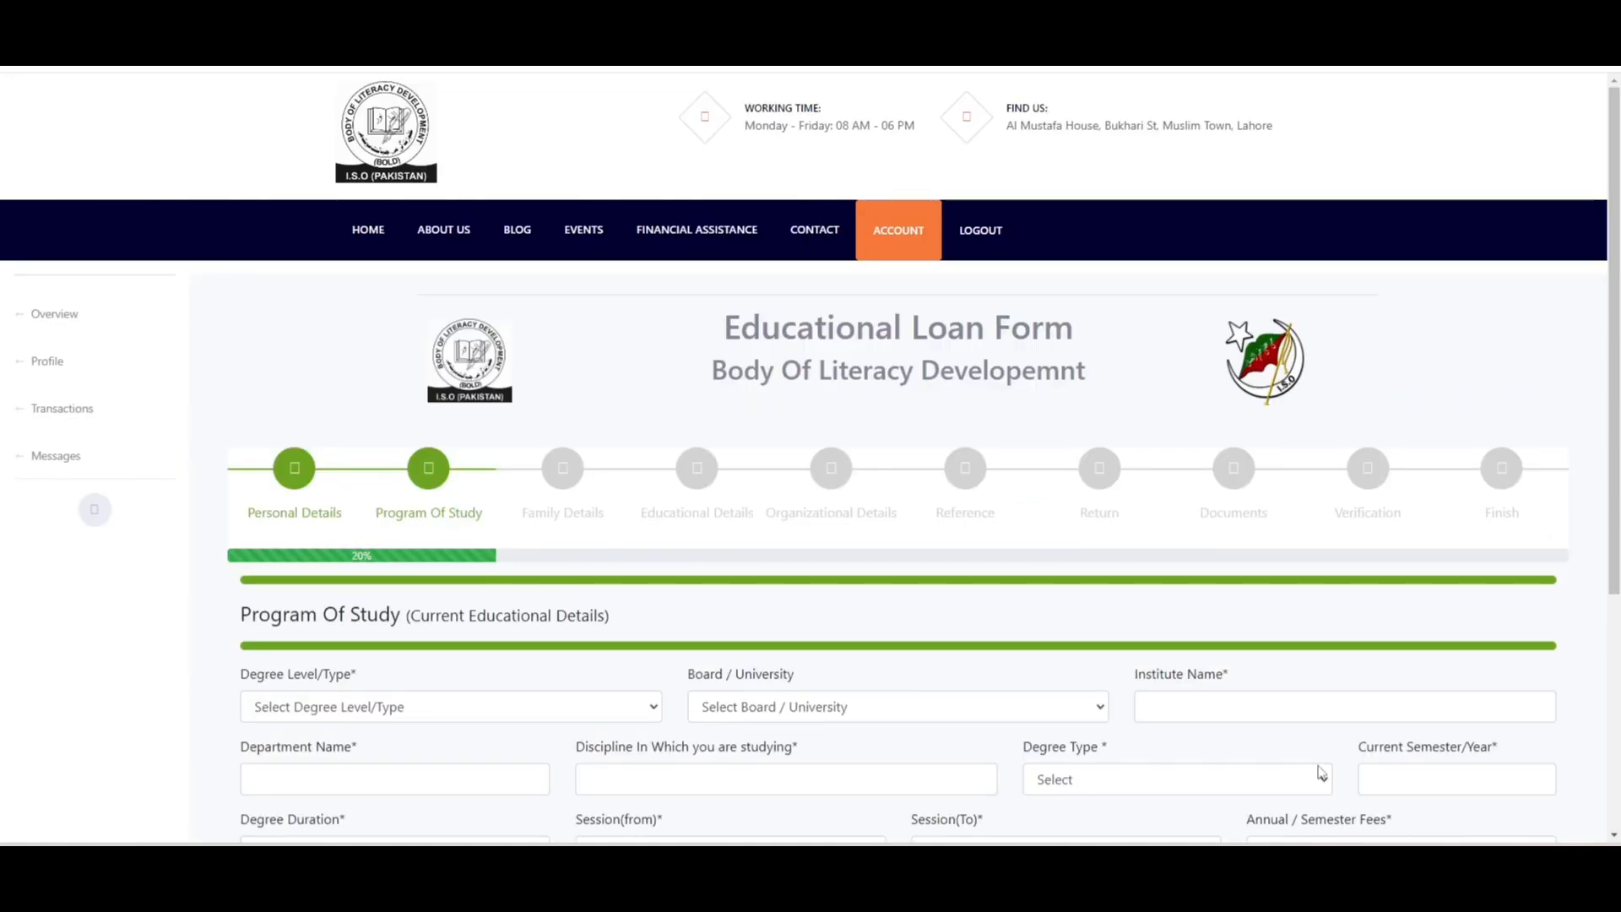
# - Select degree level BS and university Begum Nusrat Bhutto Women University
pyautogui.scroll(-4, 1488, 695)
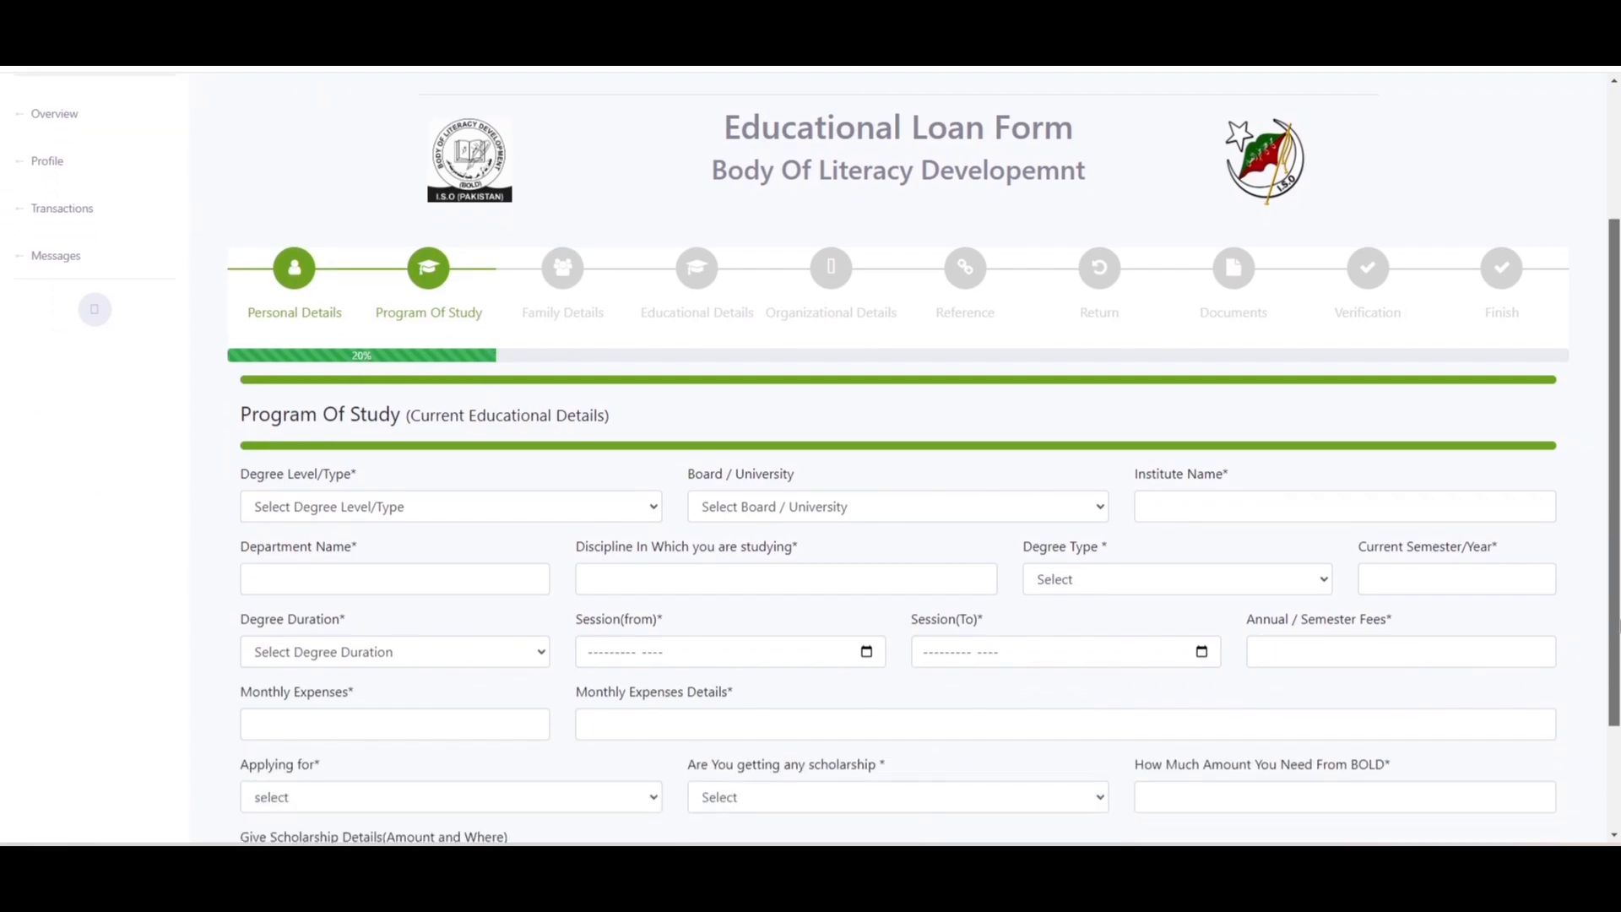
pyautogui.moveTo(1620, 690); pyautogui.dragTo(1620, 700)
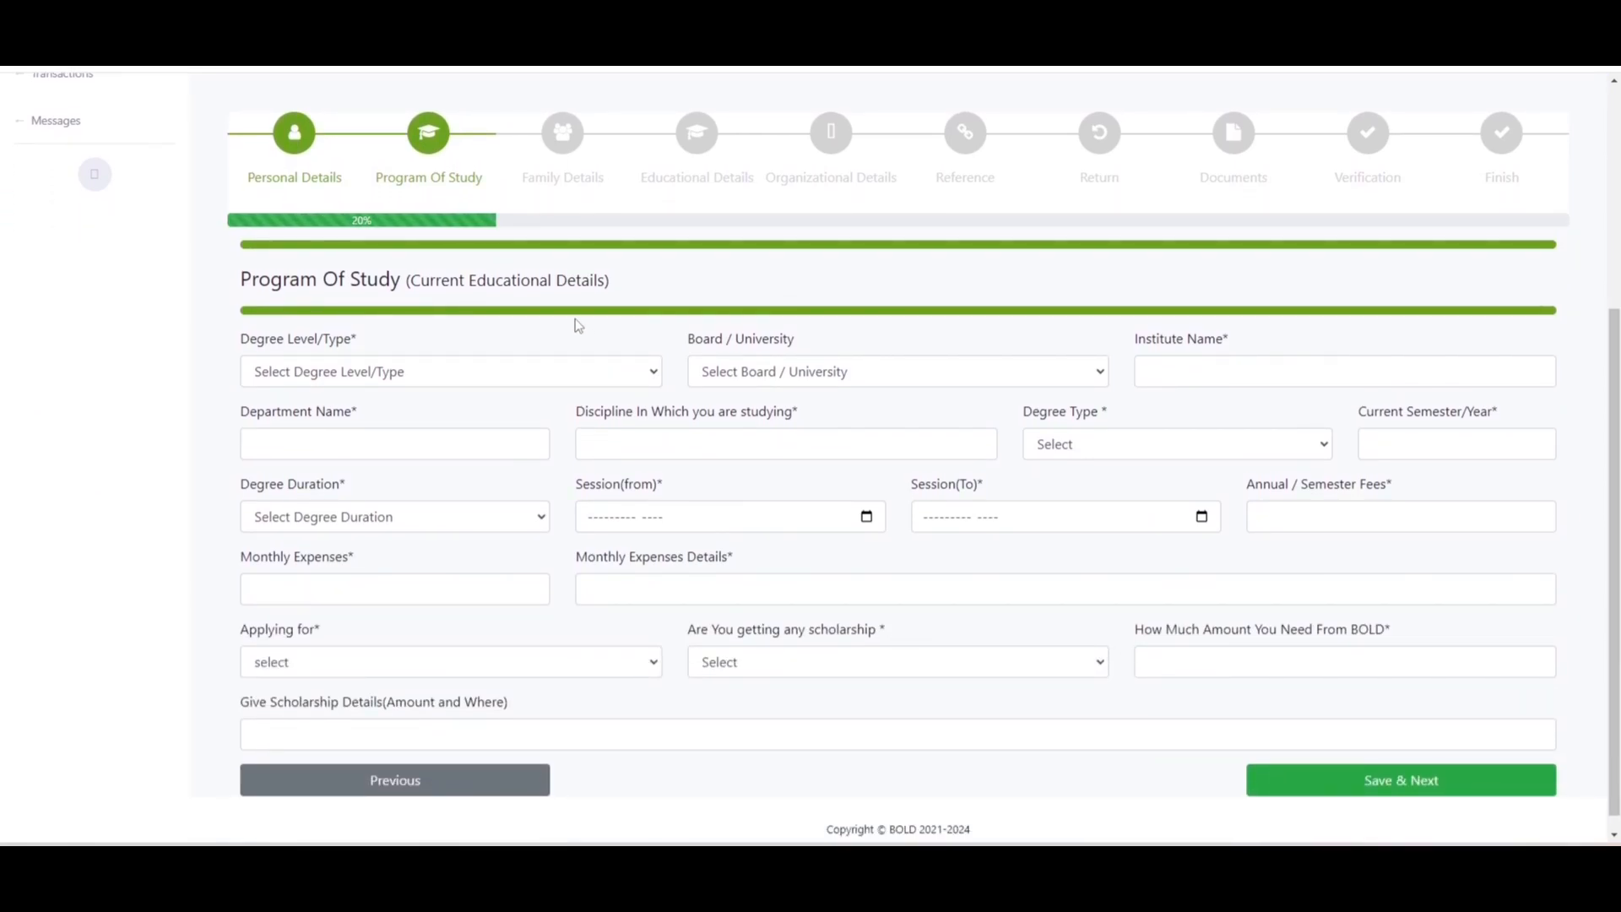
pyautogui.click(560, 382)
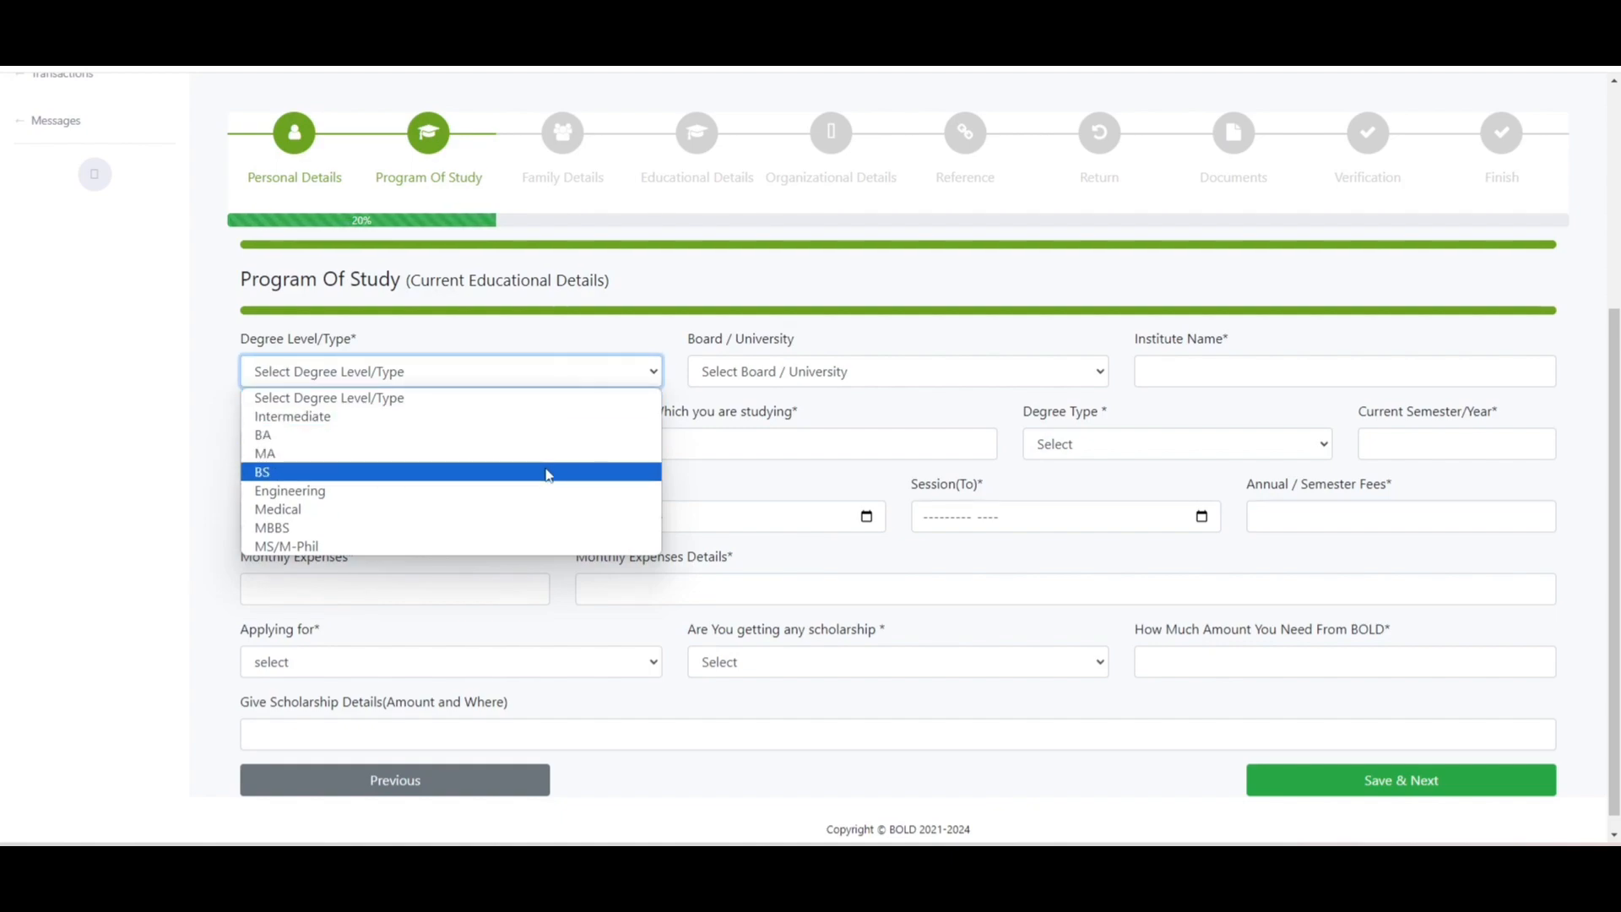
pyautogui.click(547, 475)
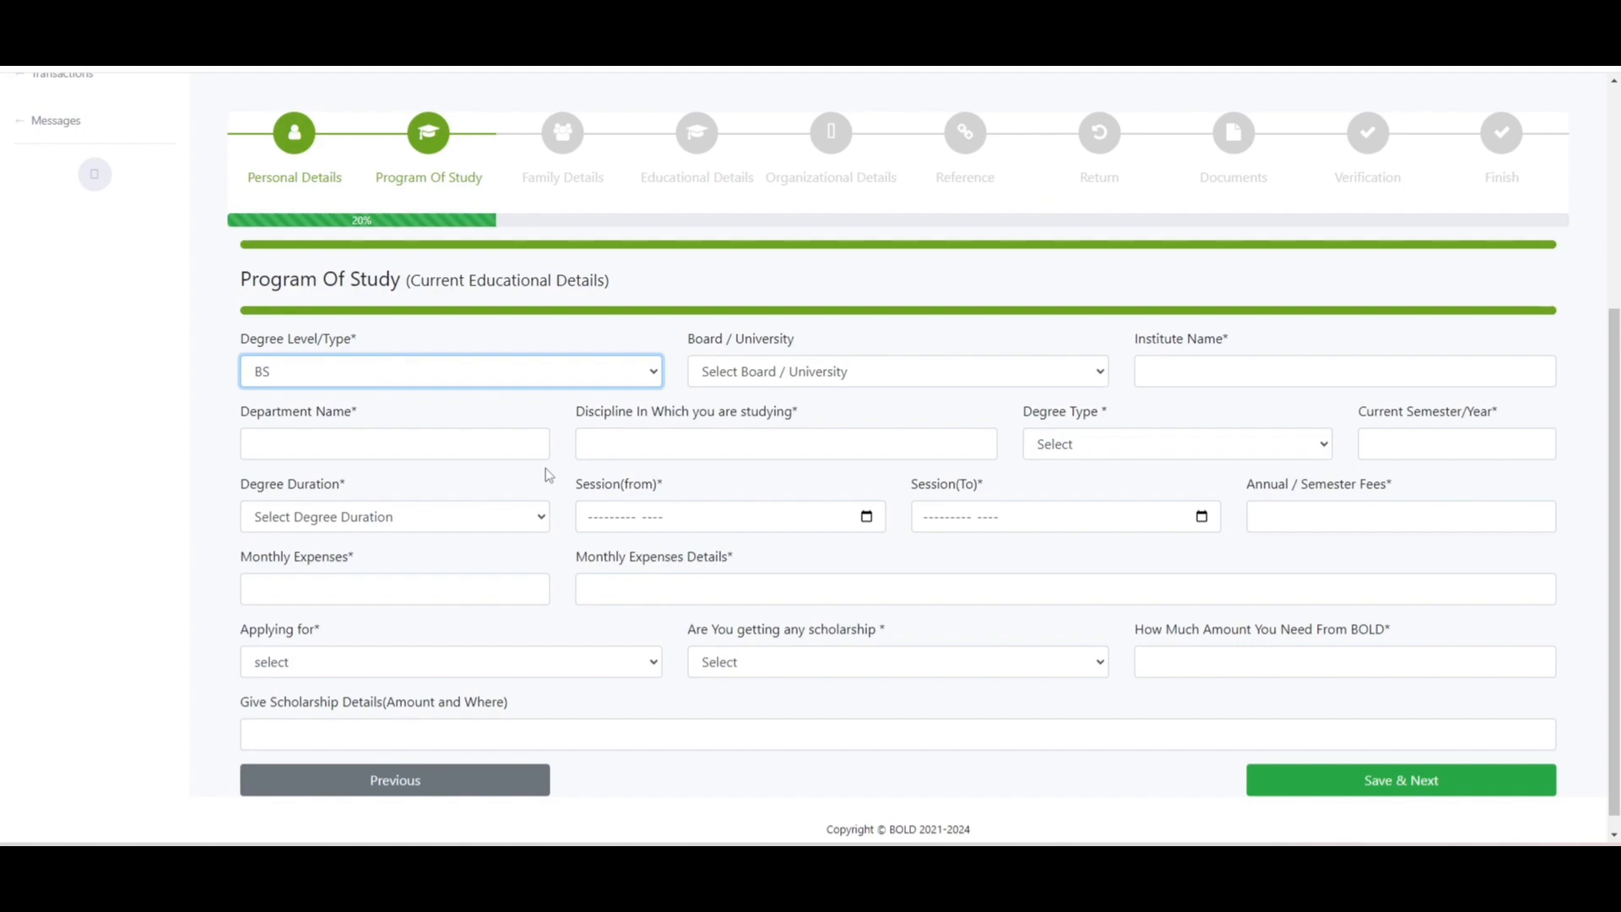
pyautogui.click(802, 382)
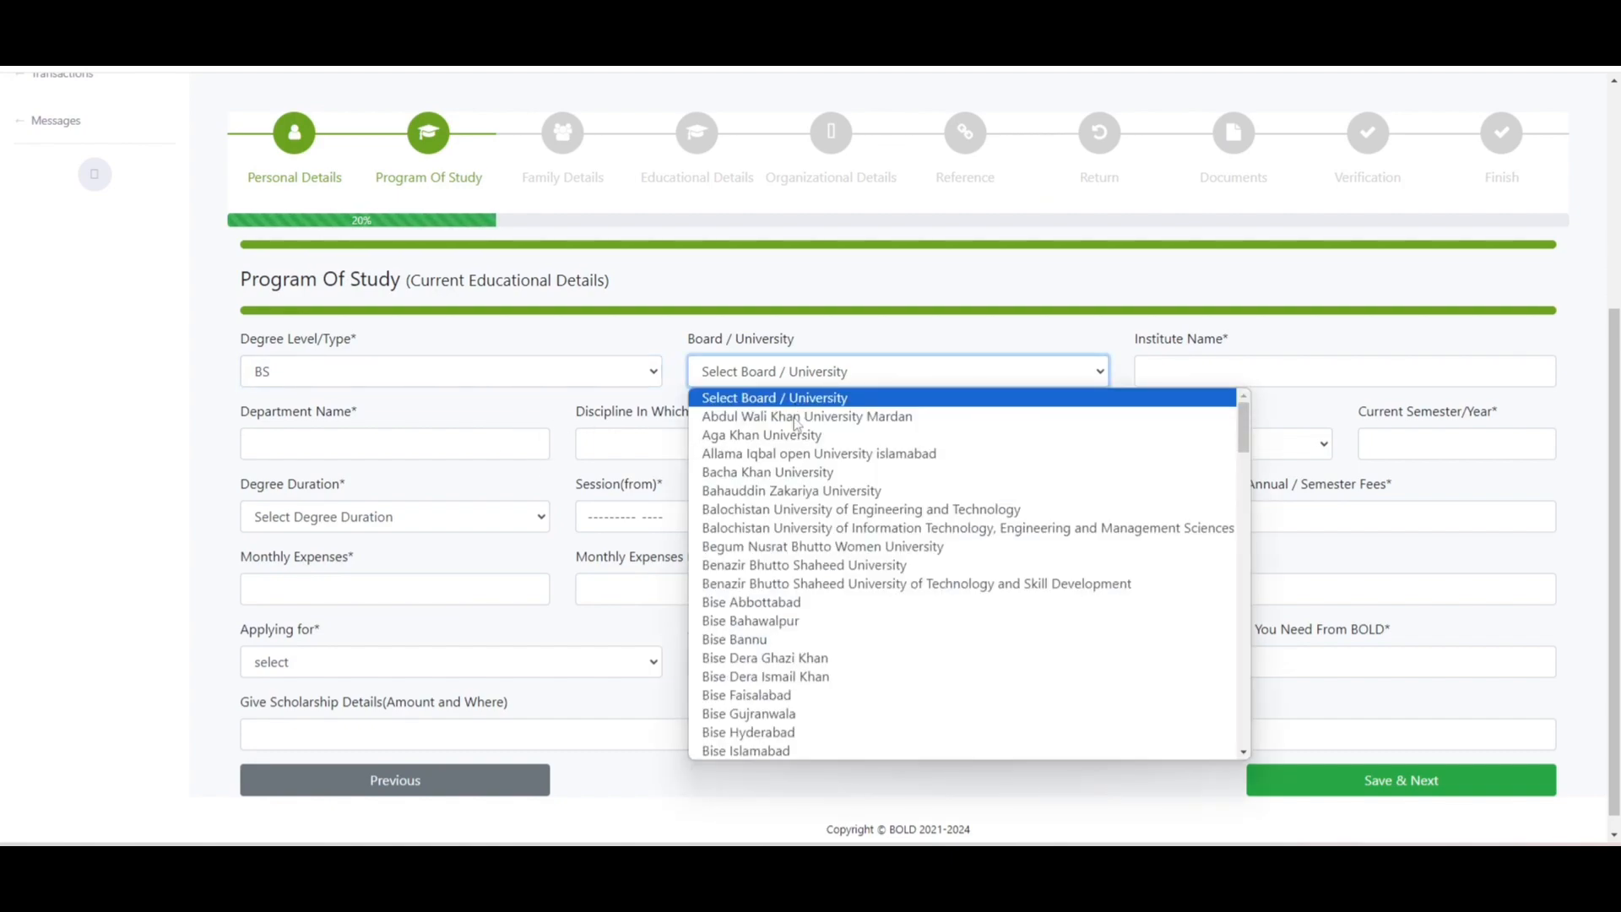
pyautogui.click(786, 553)
pyautogui.click(1171, 369)
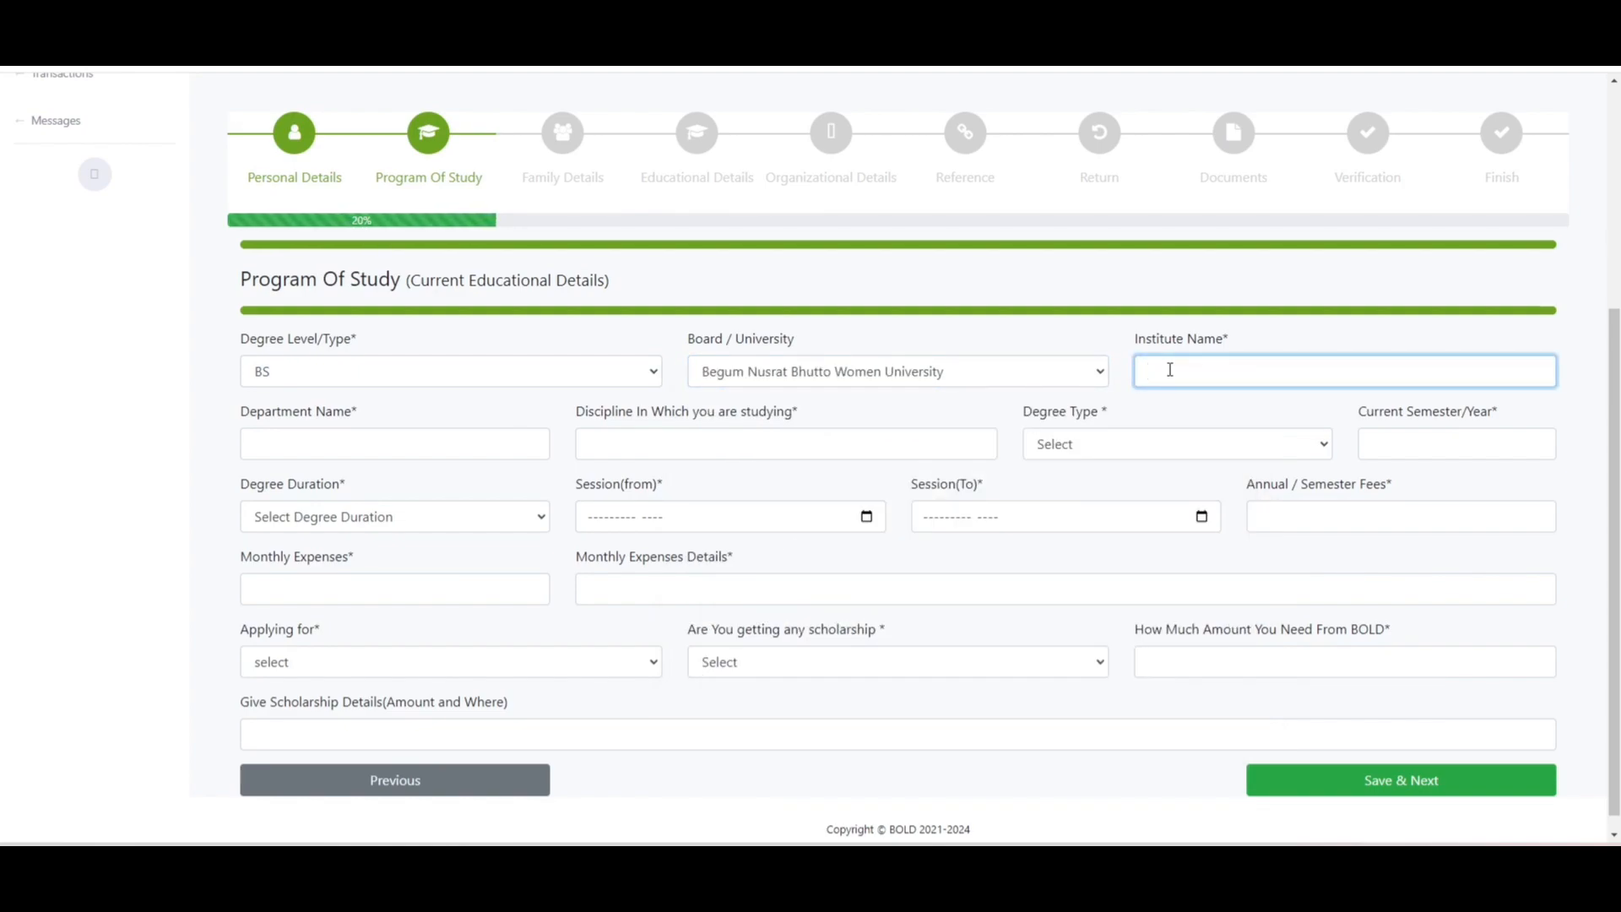
# - Enter institute 'inst', department 'Computer Scinece', discipline 'BS Computersice', Semester type, current semester 2
pyautogui.write('inst')
pyautogui.click(413, 436)
pyautogui.write('Com')
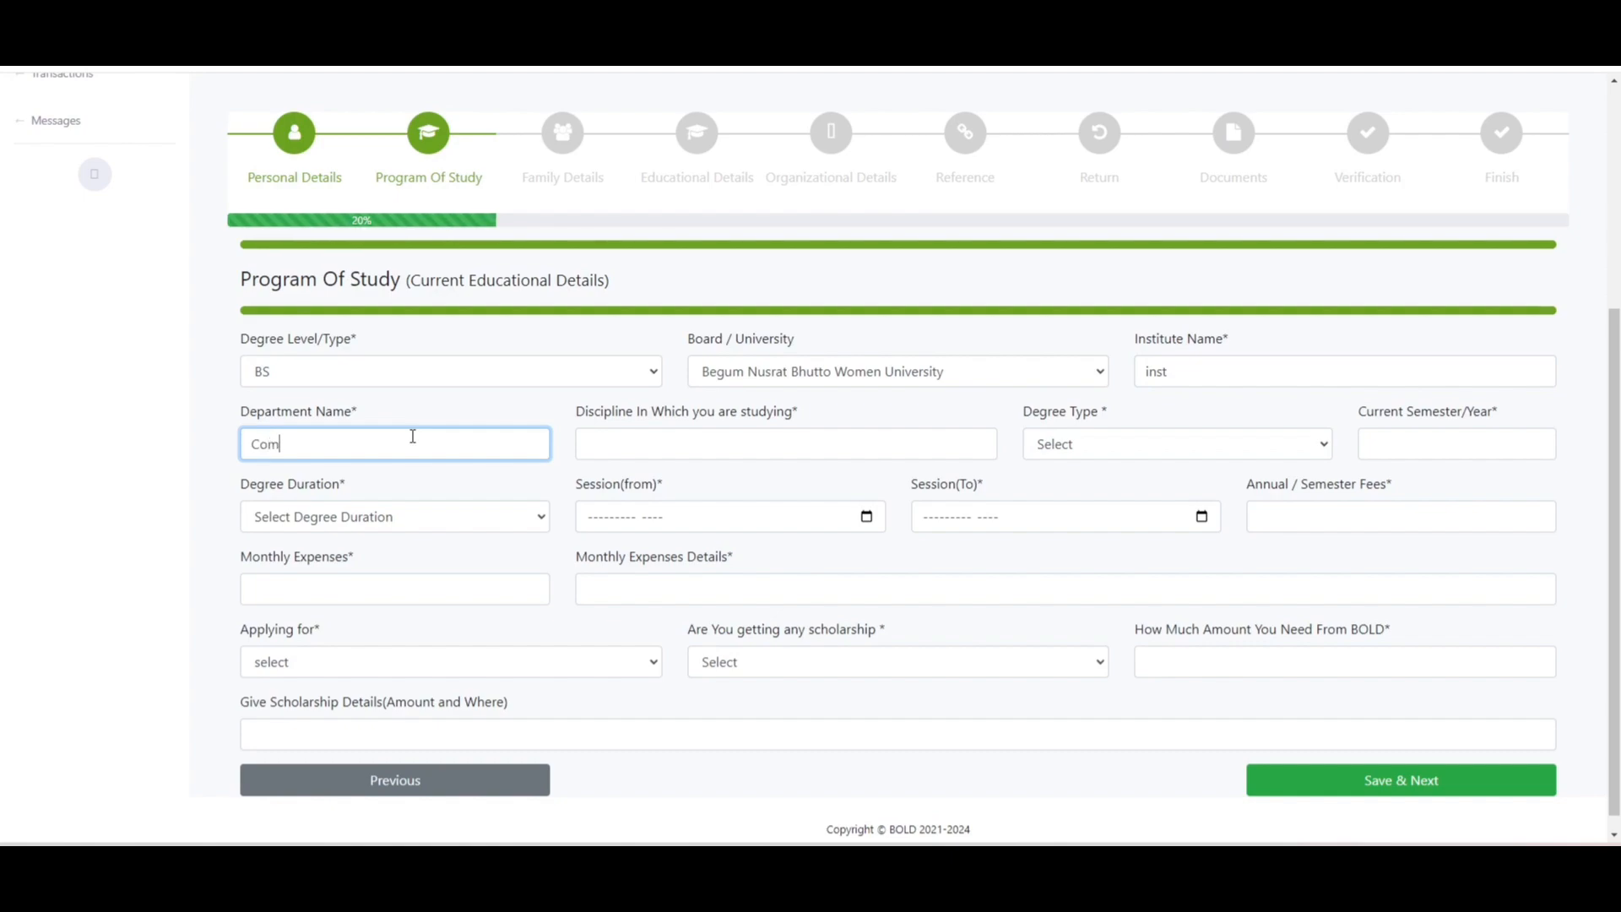
pyautogui.write('puter Scinece')
pyautogui.press('Tab')
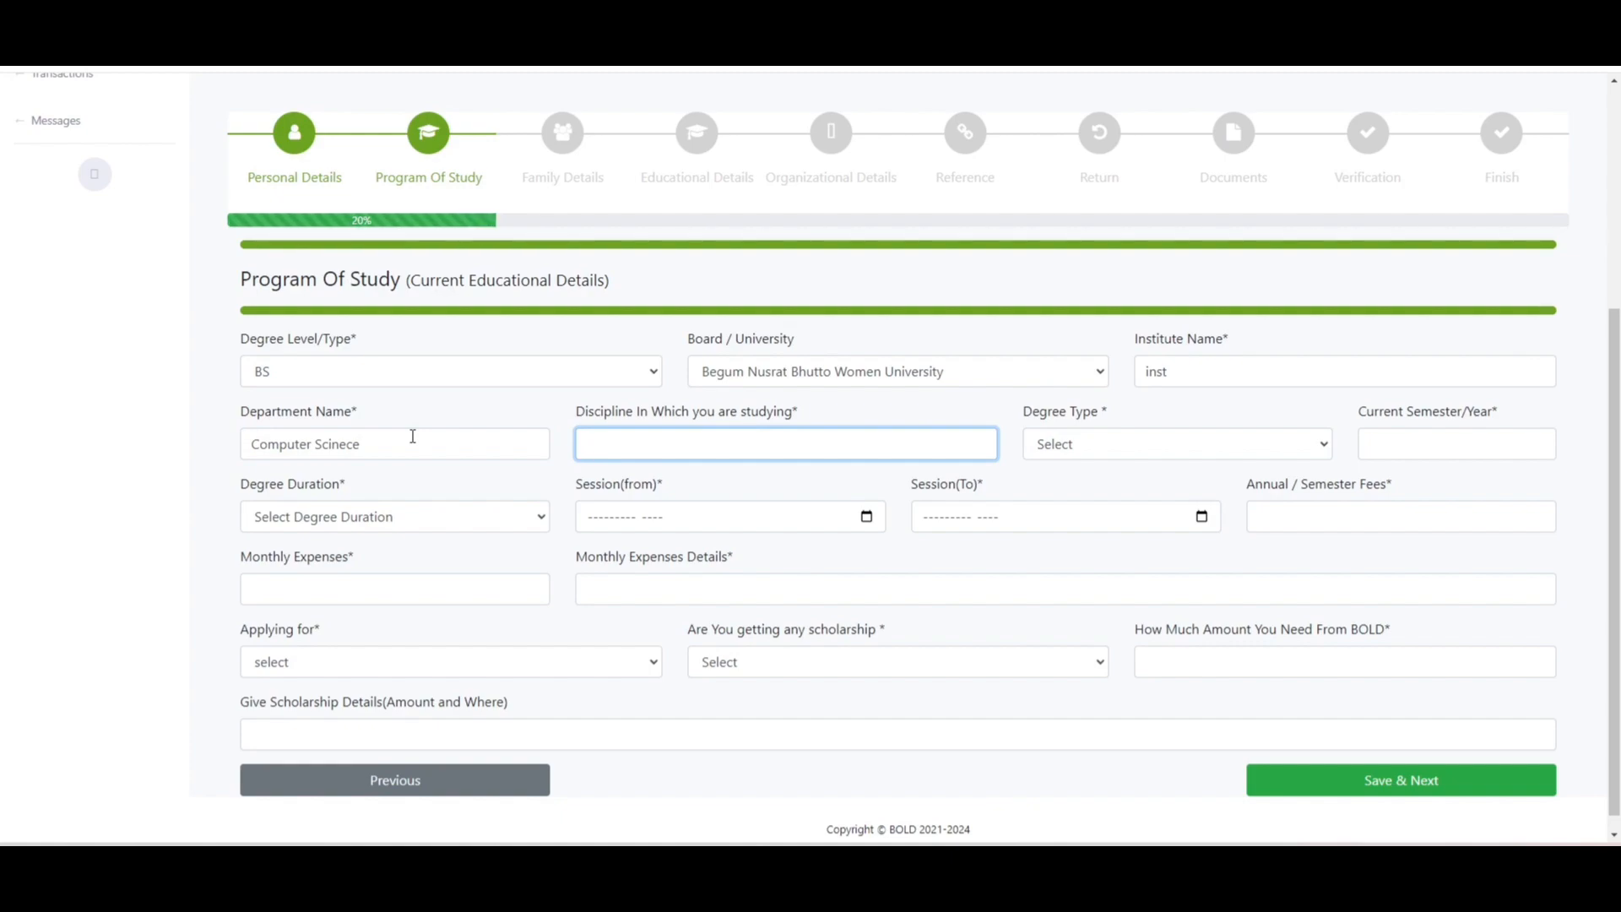
pyautogui.write('BS Computersice')
pyautogui.press('Tab')
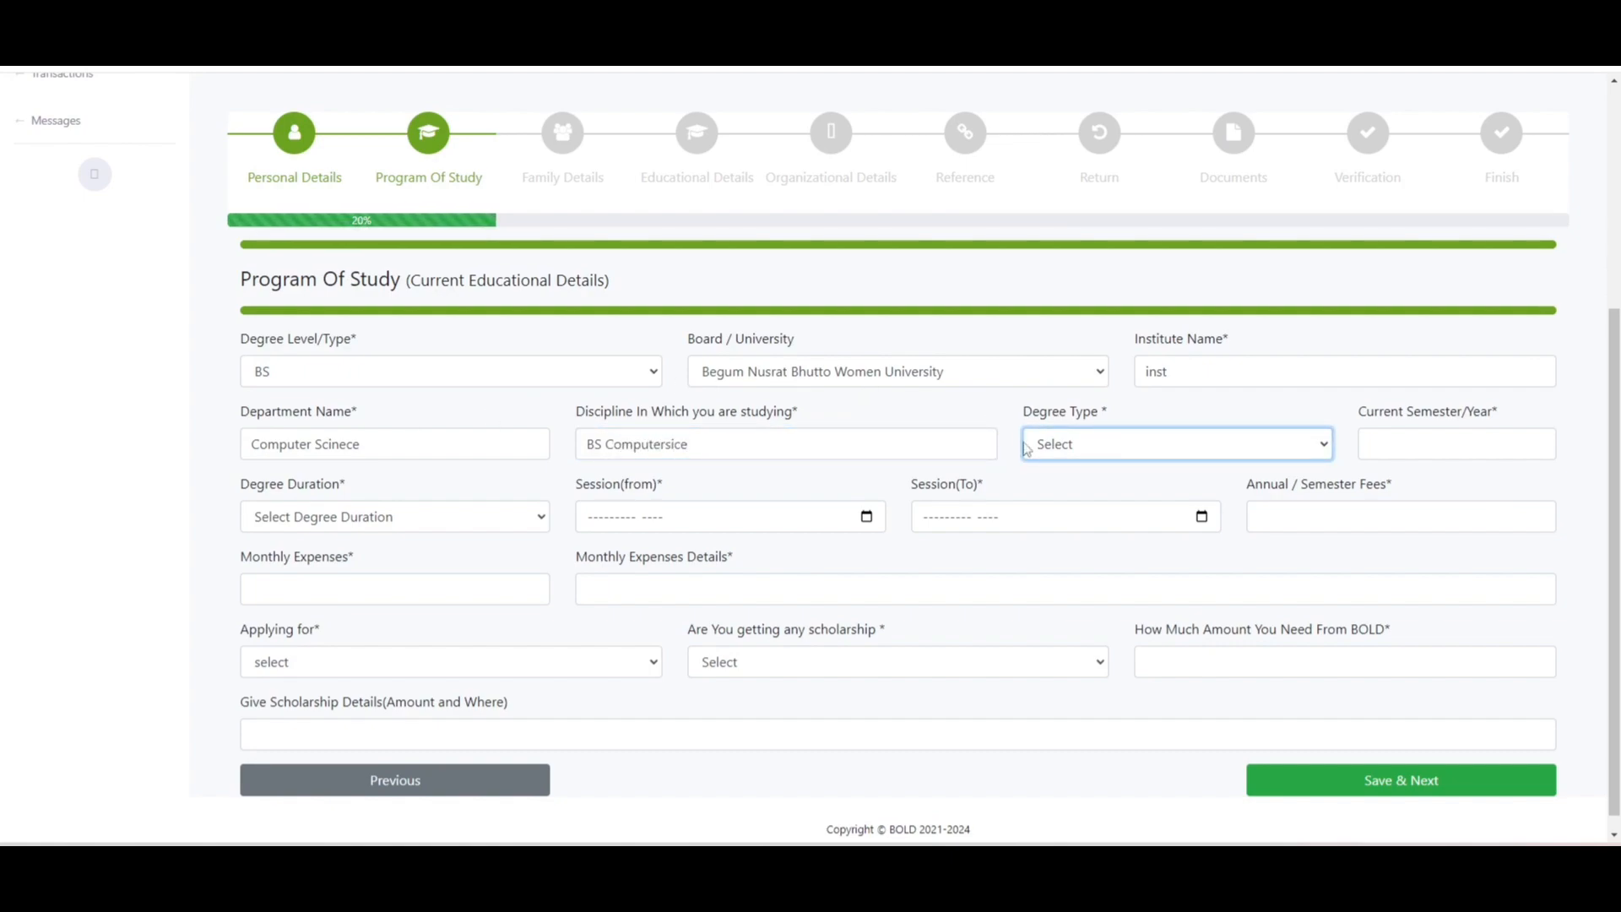
pyautogui.click(1027, 446)
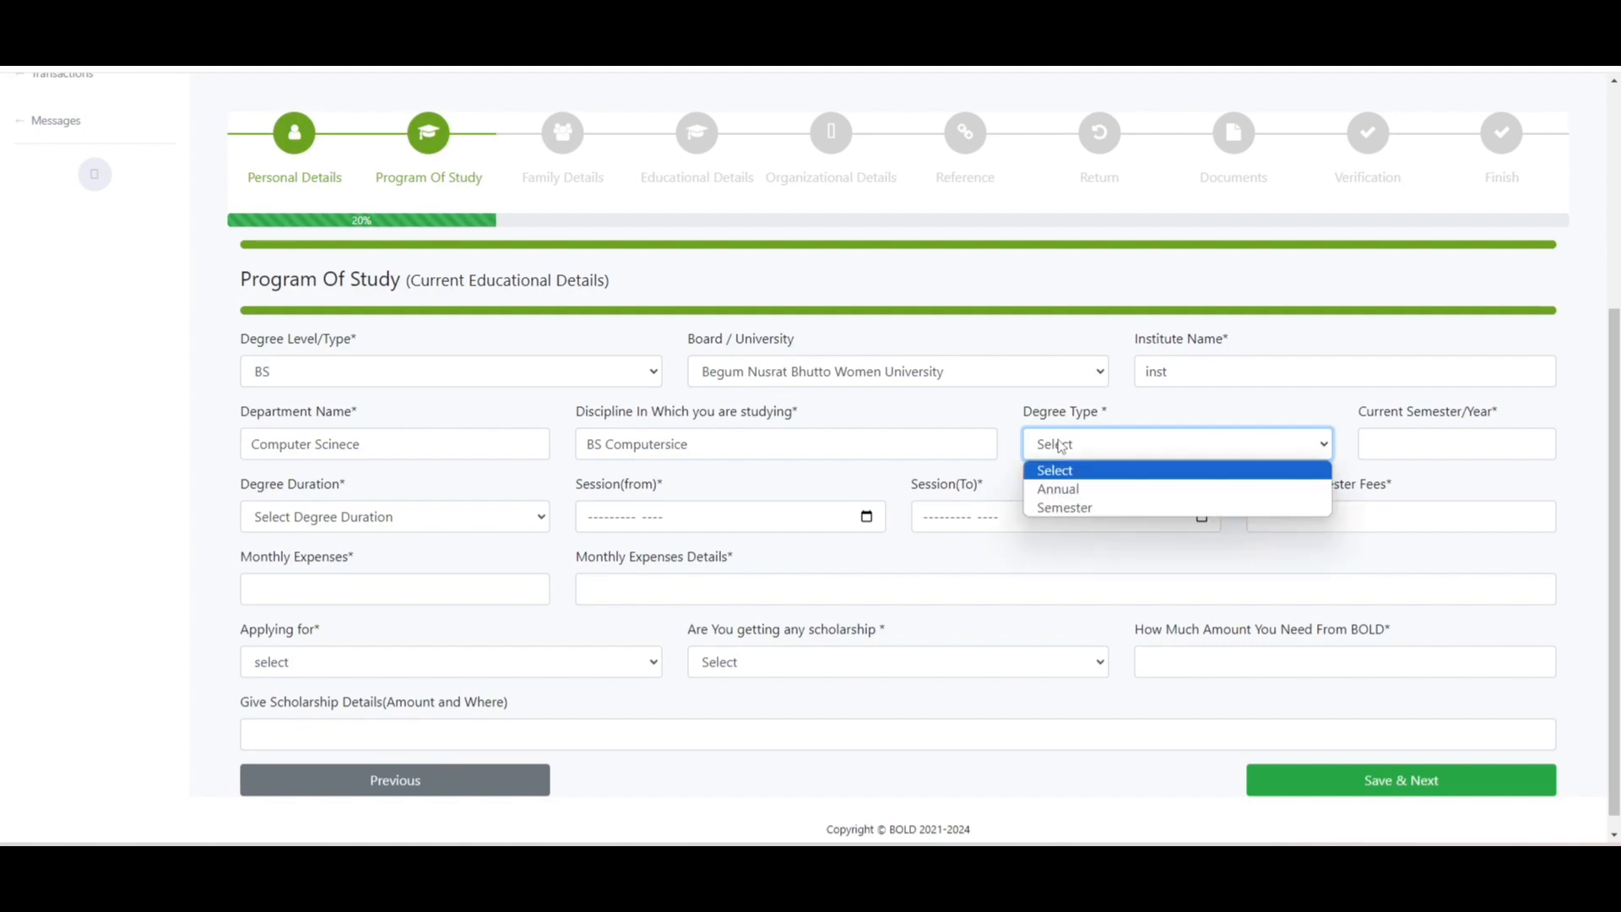
pyautogui.click(1078, 508)
pyautogui.click(1406, 447)
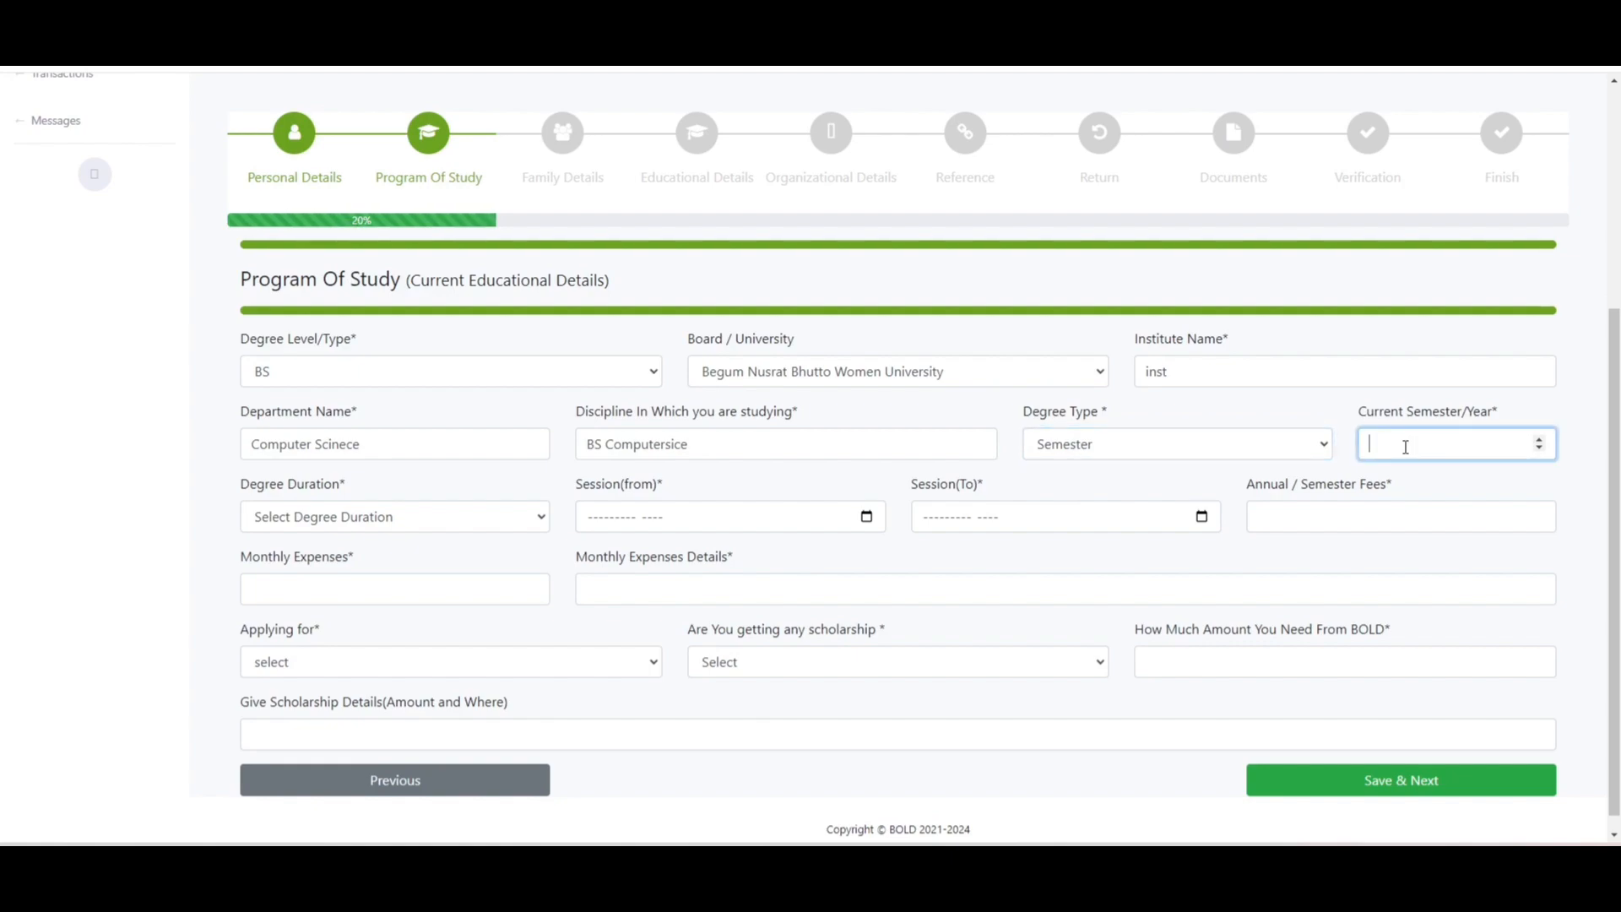
pyautogui.write('2')
# - Set 4 Year duration and the session from February 2024 to February 2027
pyautogui.click(500, 518)
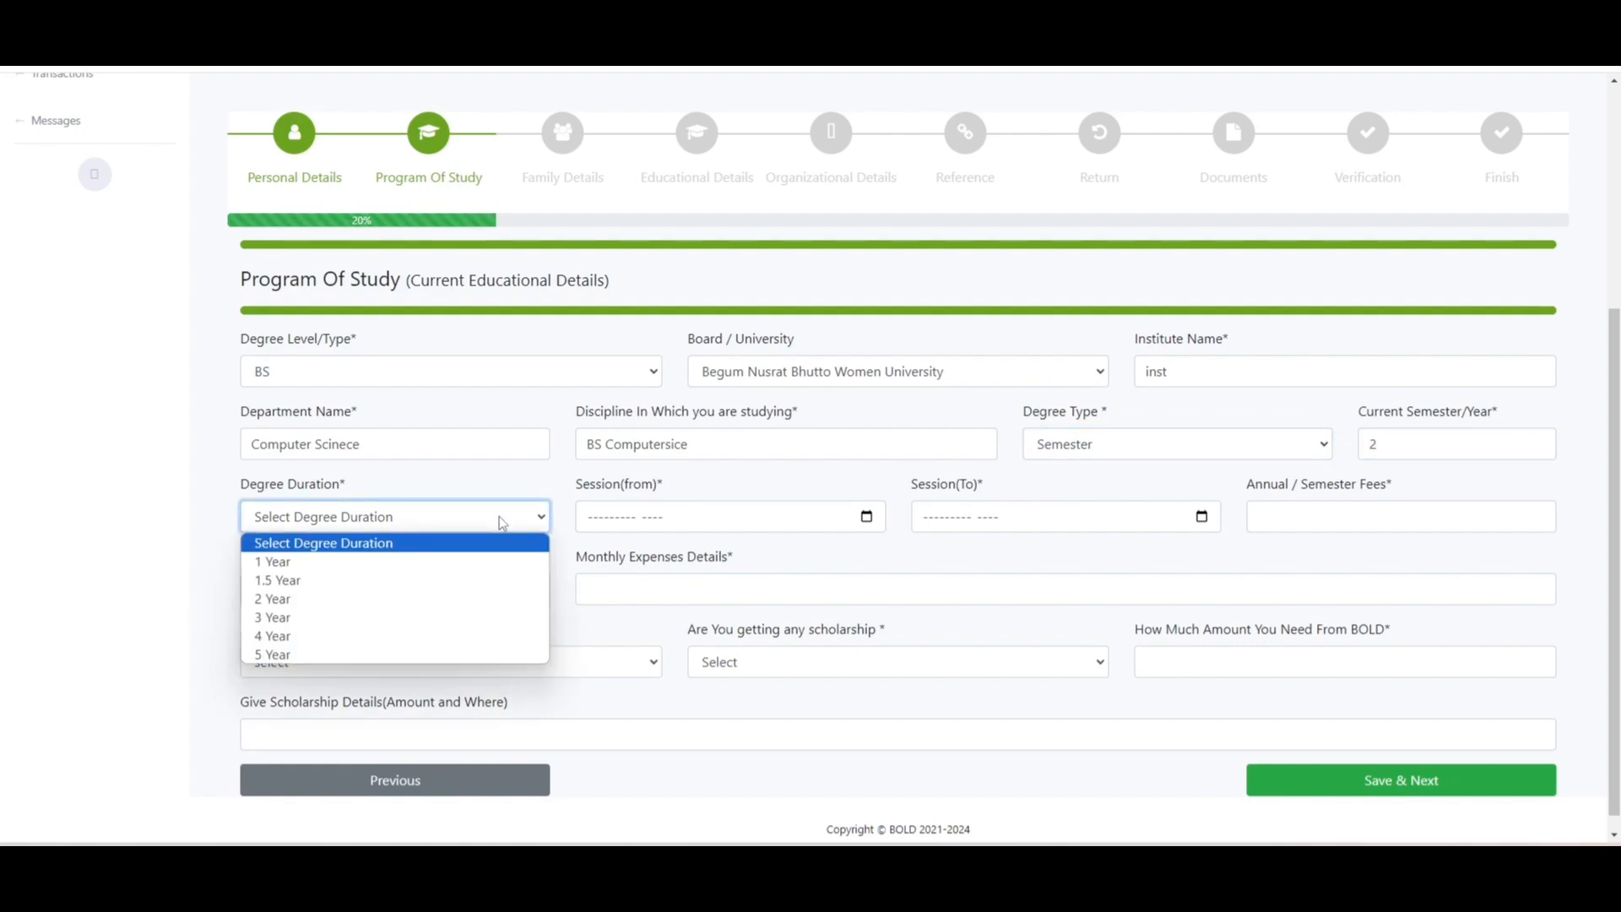
pyautogui.click(475, 636)
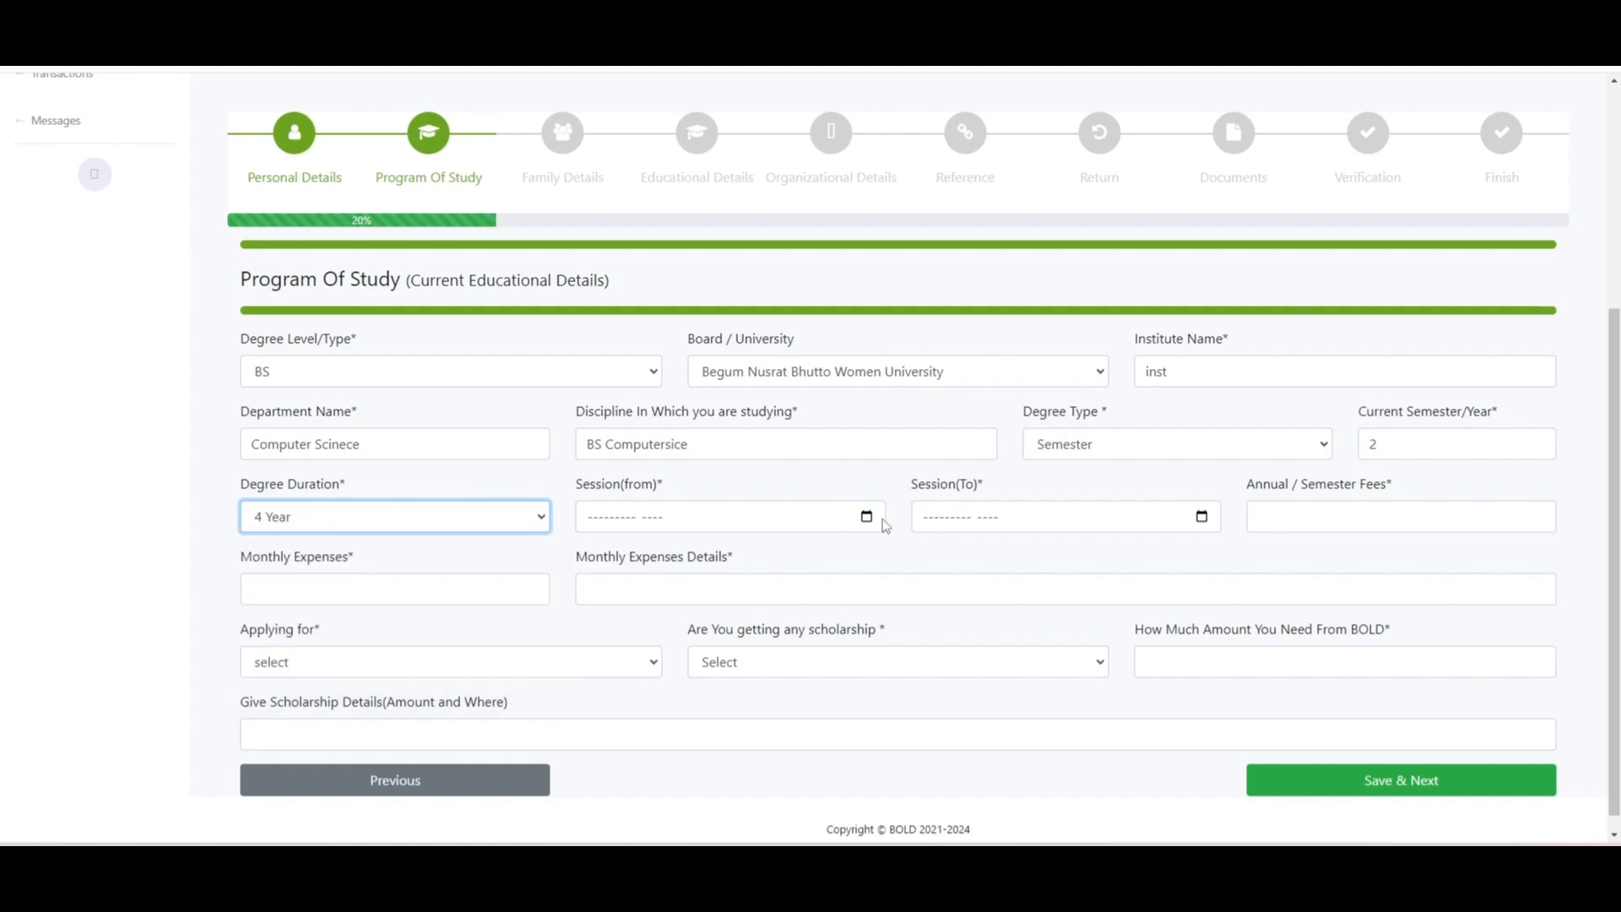
pyautogui.click(866, 517)
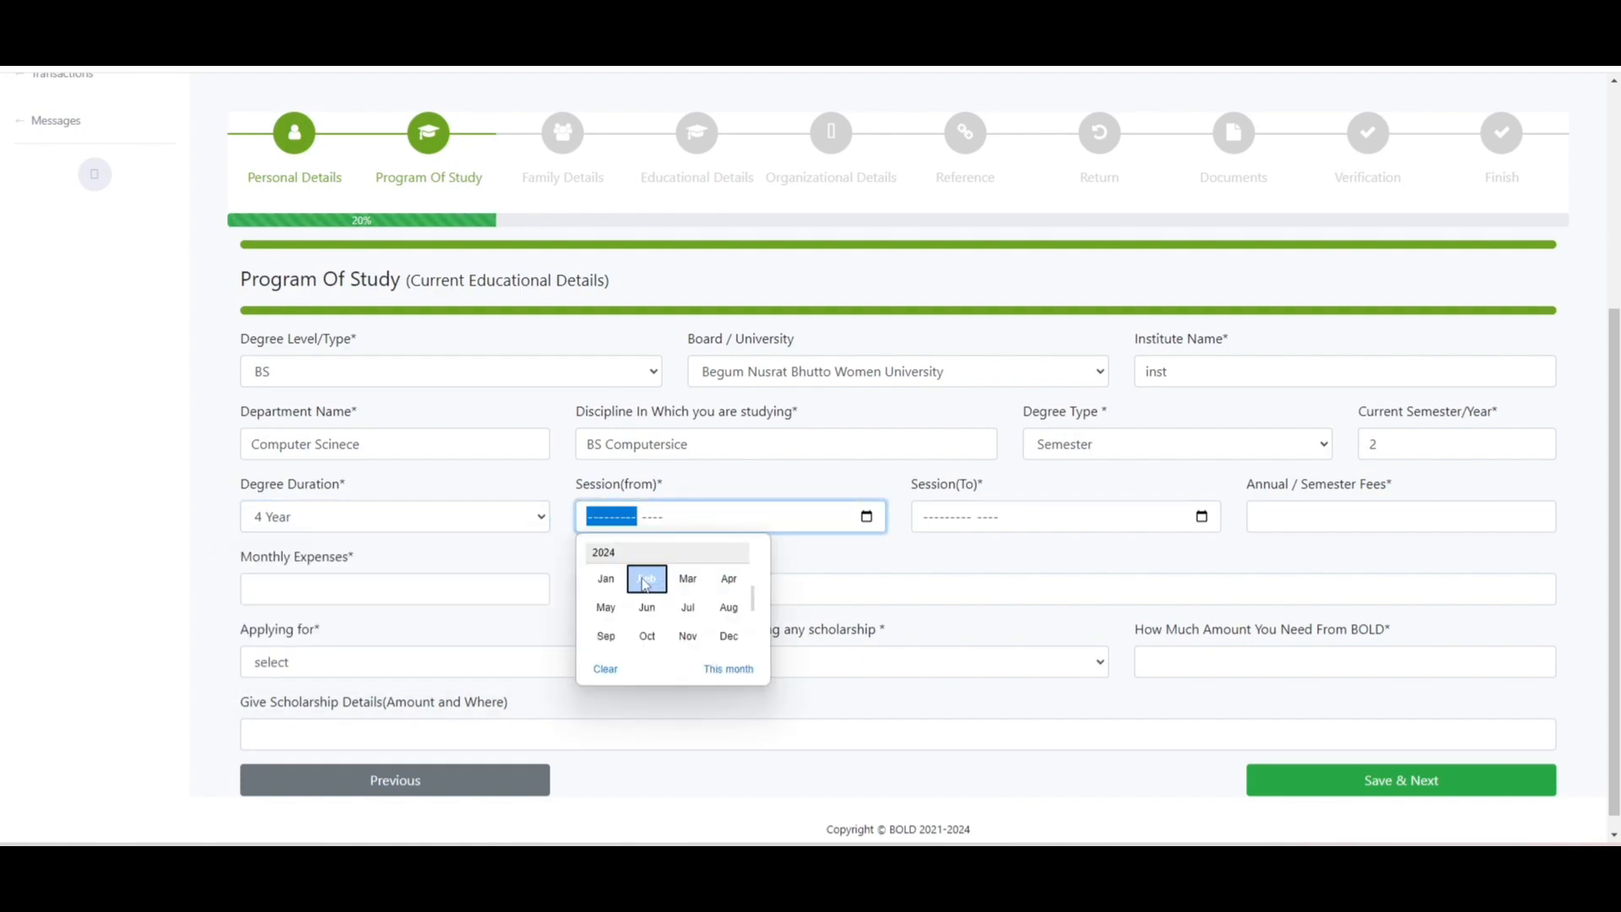
pyautogui.click(646, 581)
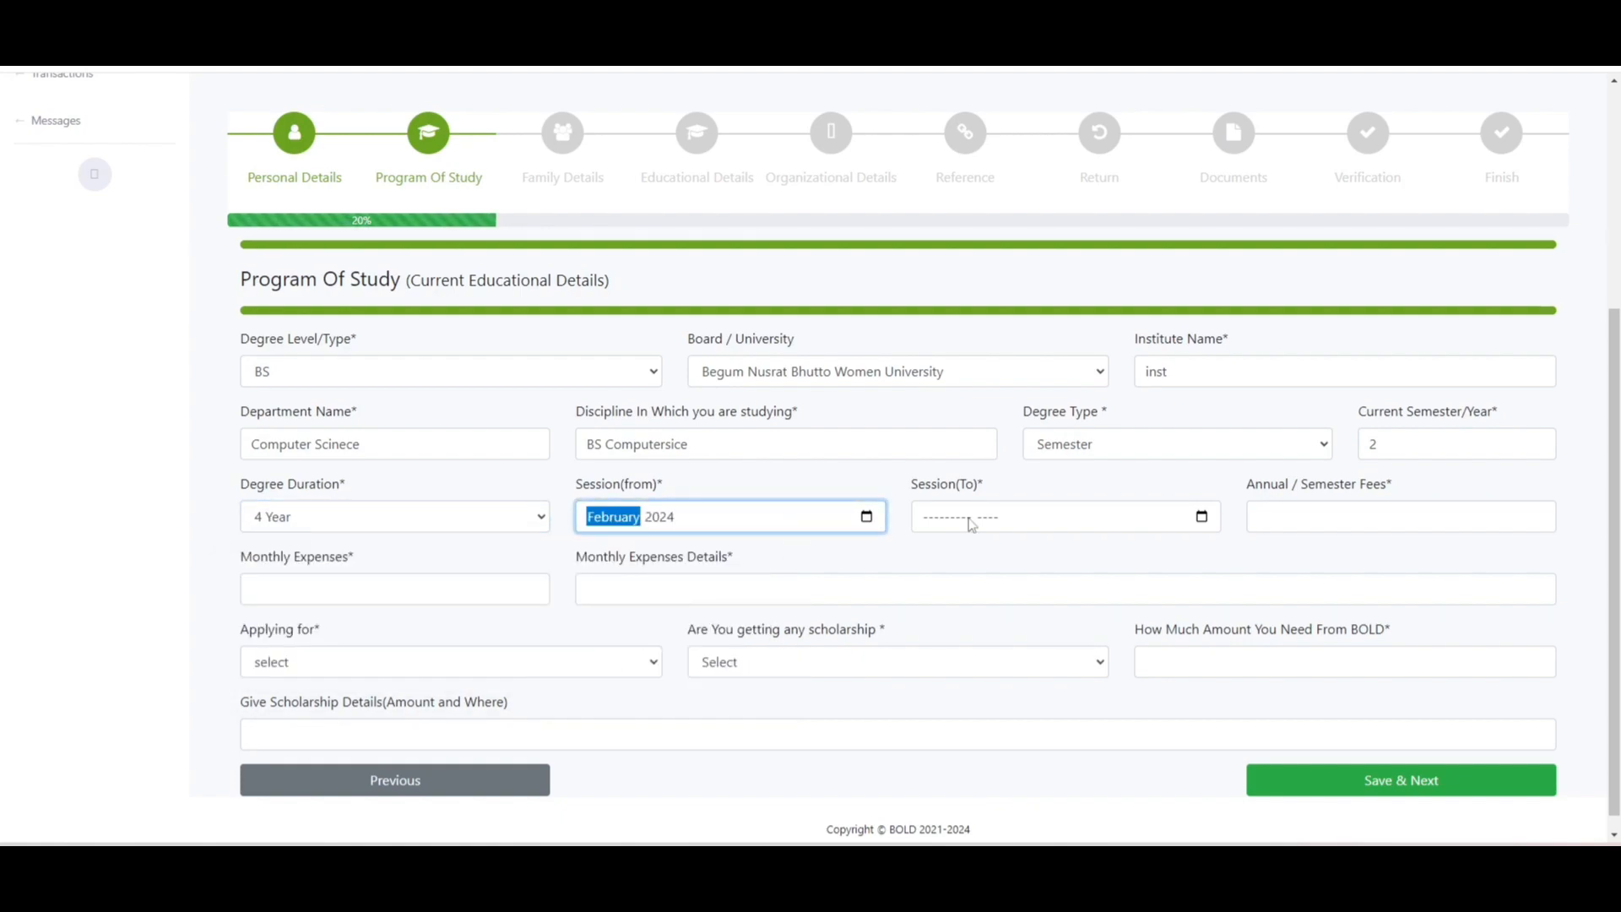
pyautogui.click(1200, 524)
pyautogui.click(1202, 524)
pyautogui.click(982, 581)
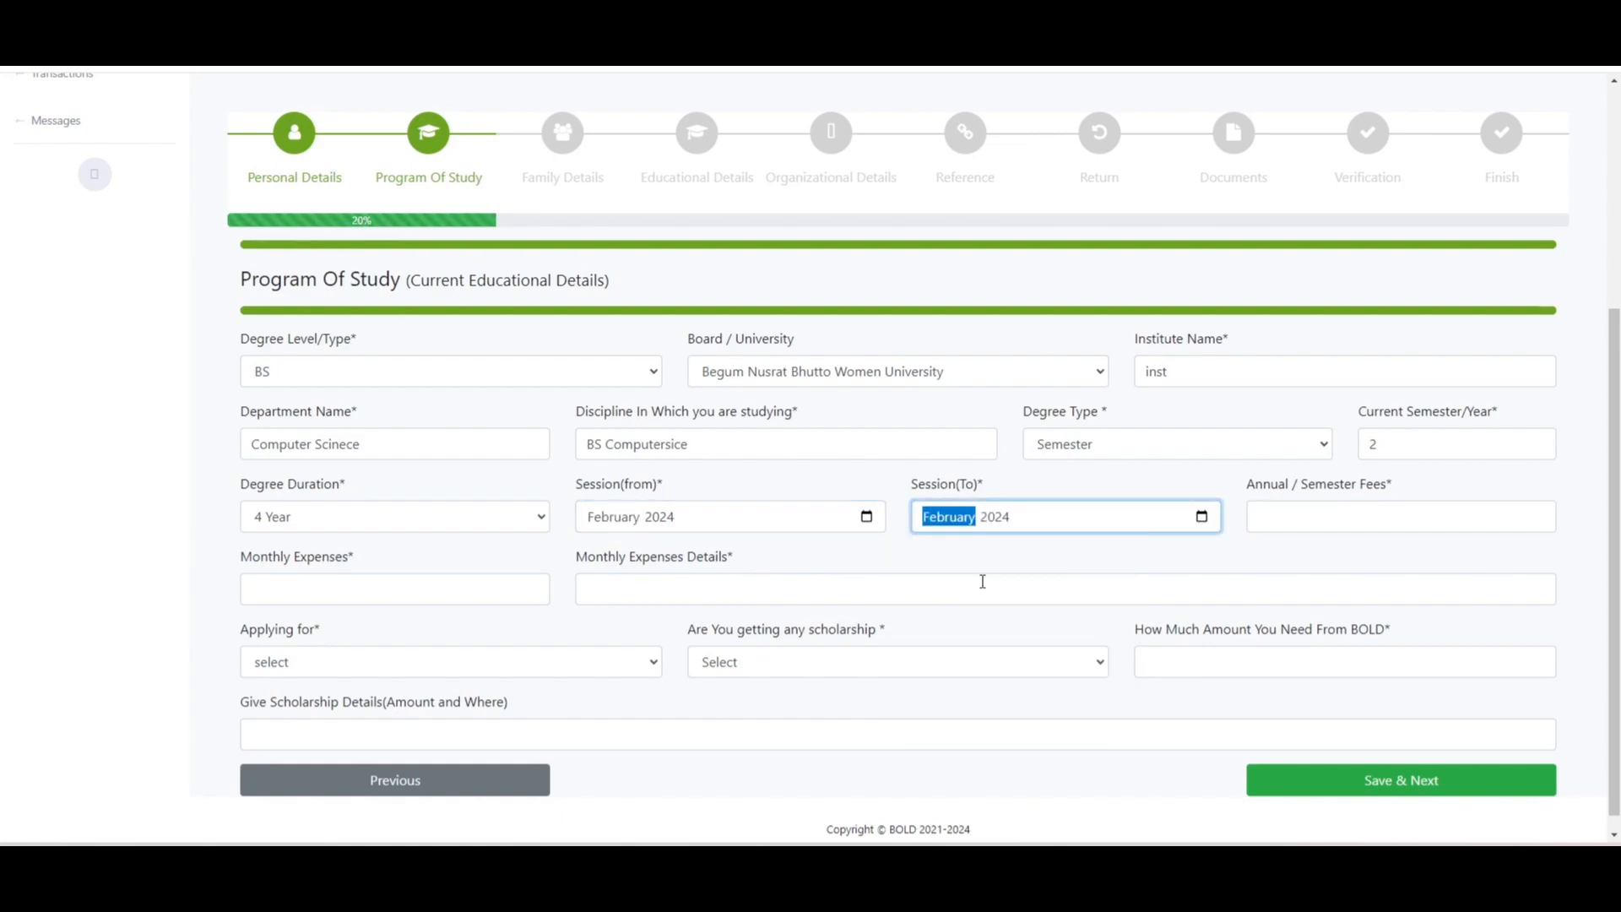
pyautogui.click(1000, 519)
pyautogui.write('2027')
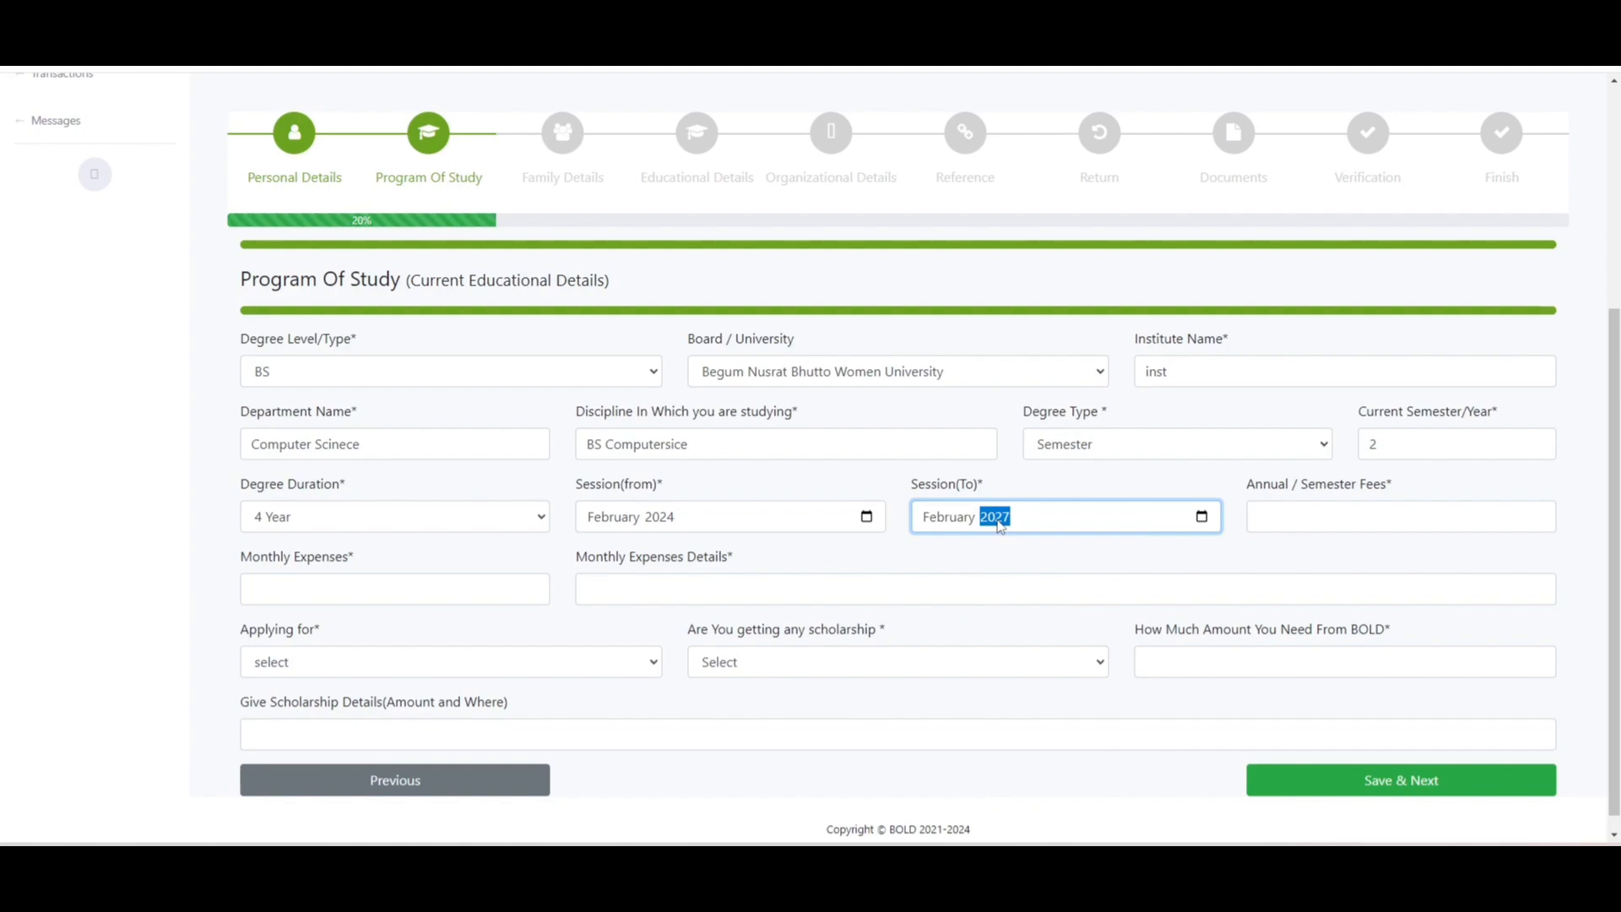
# - Enter fees 45000, monthly expenses 10000, and describe them as hostel rent, mess and transport charges
pyautogui.click(1348, 510)
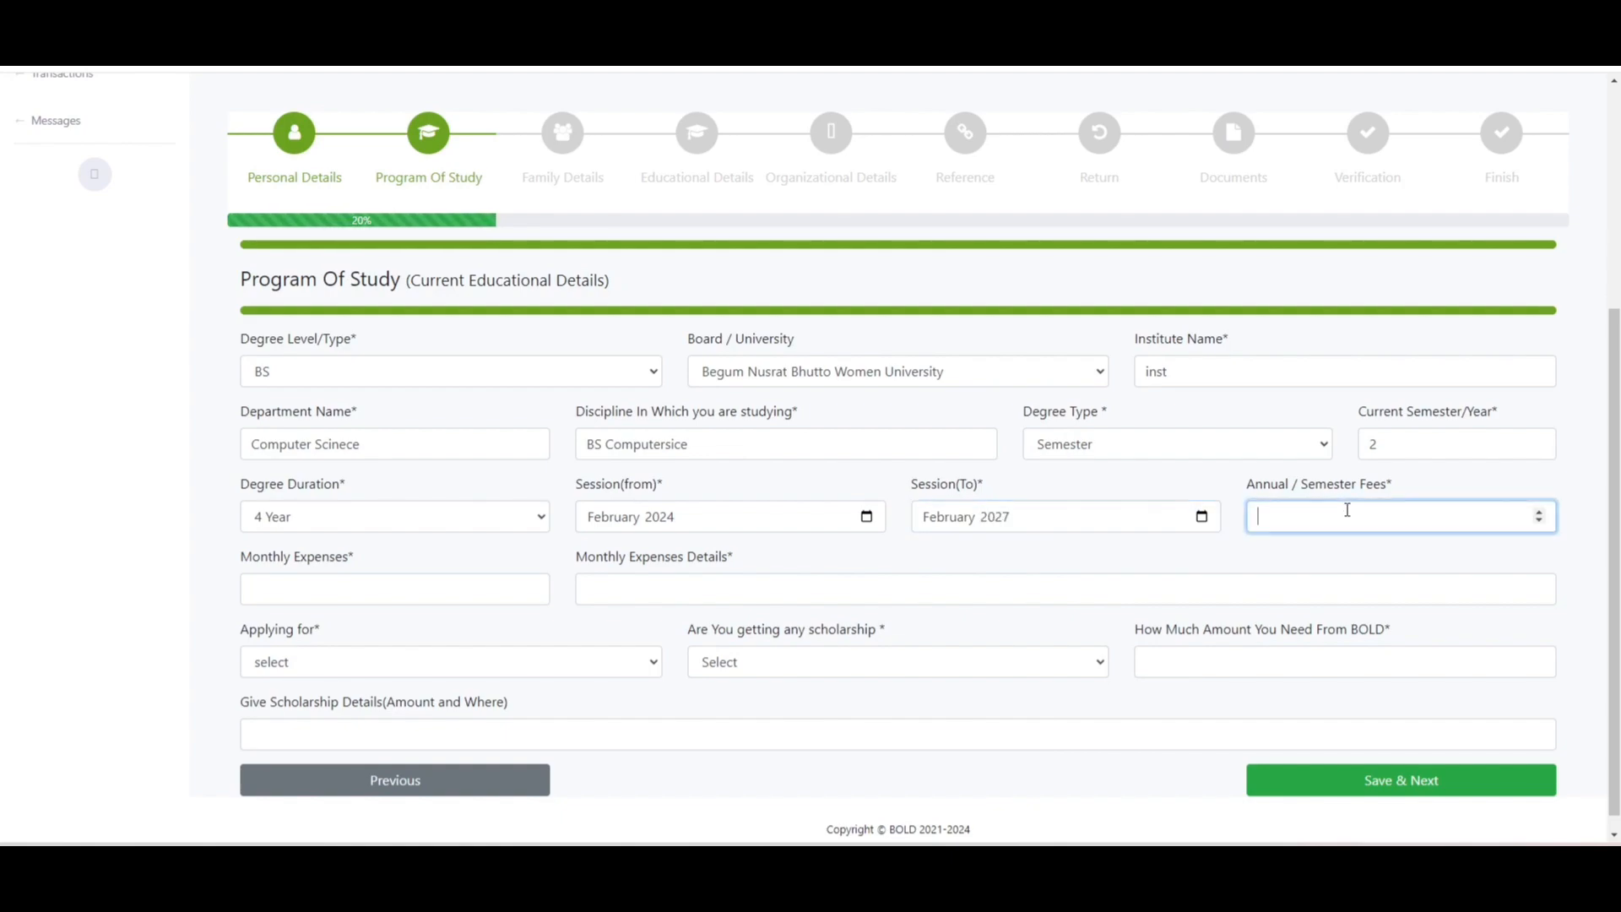
pyautogui.write('45000')
pyautogui.click(461, 614)
pyautogui.click(437, 592)
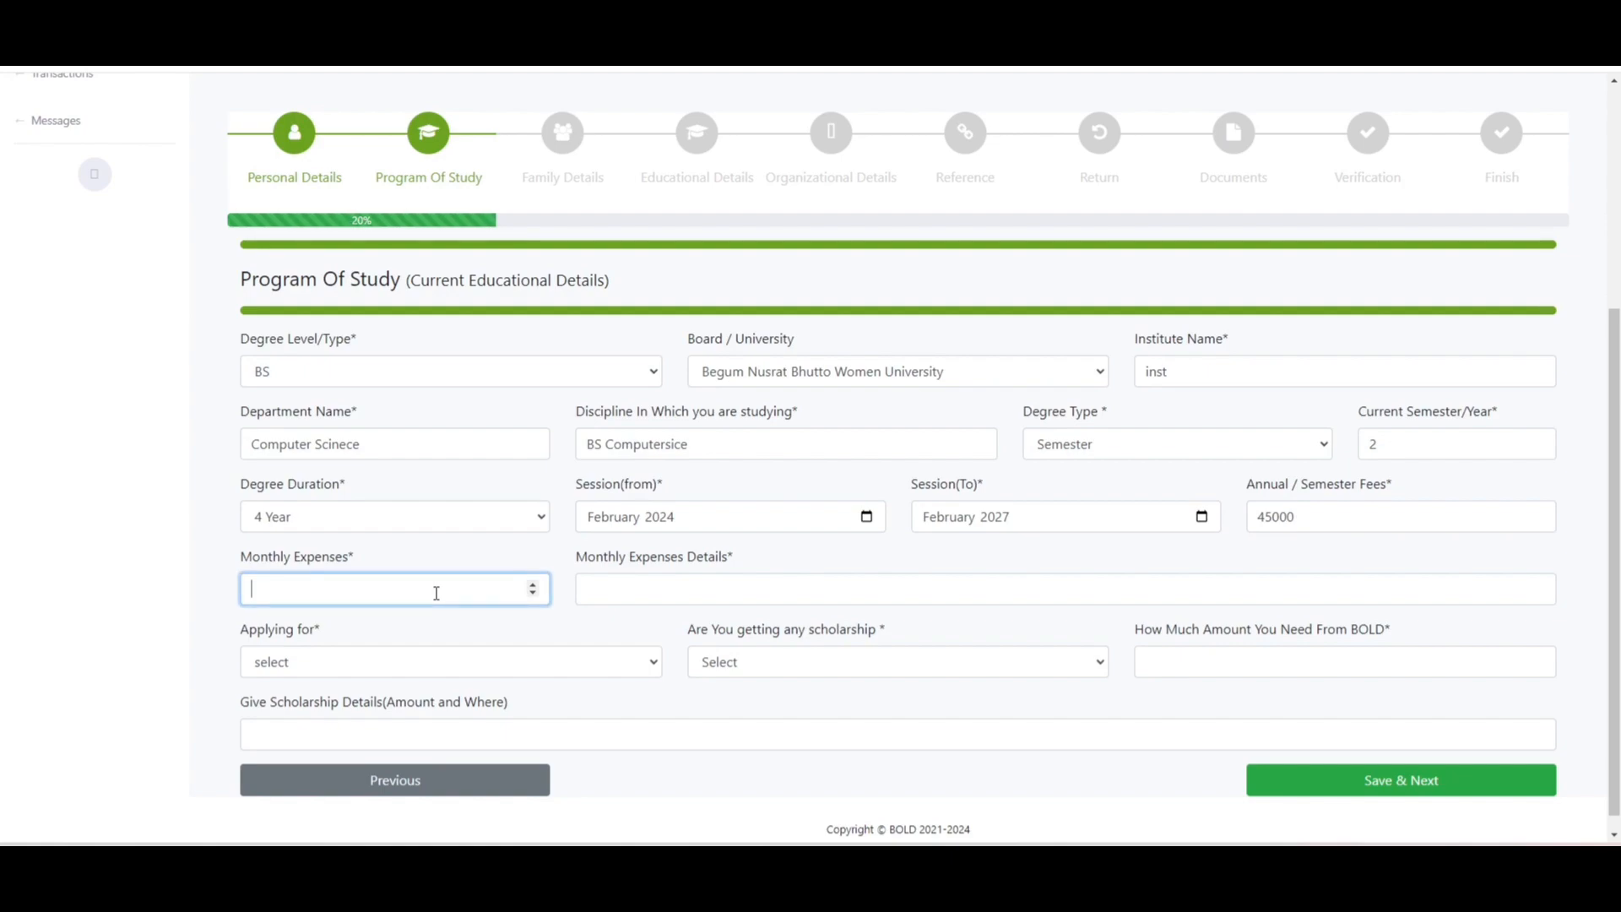
pyautogui.write('10000')
pyautogui.click(744, 581)
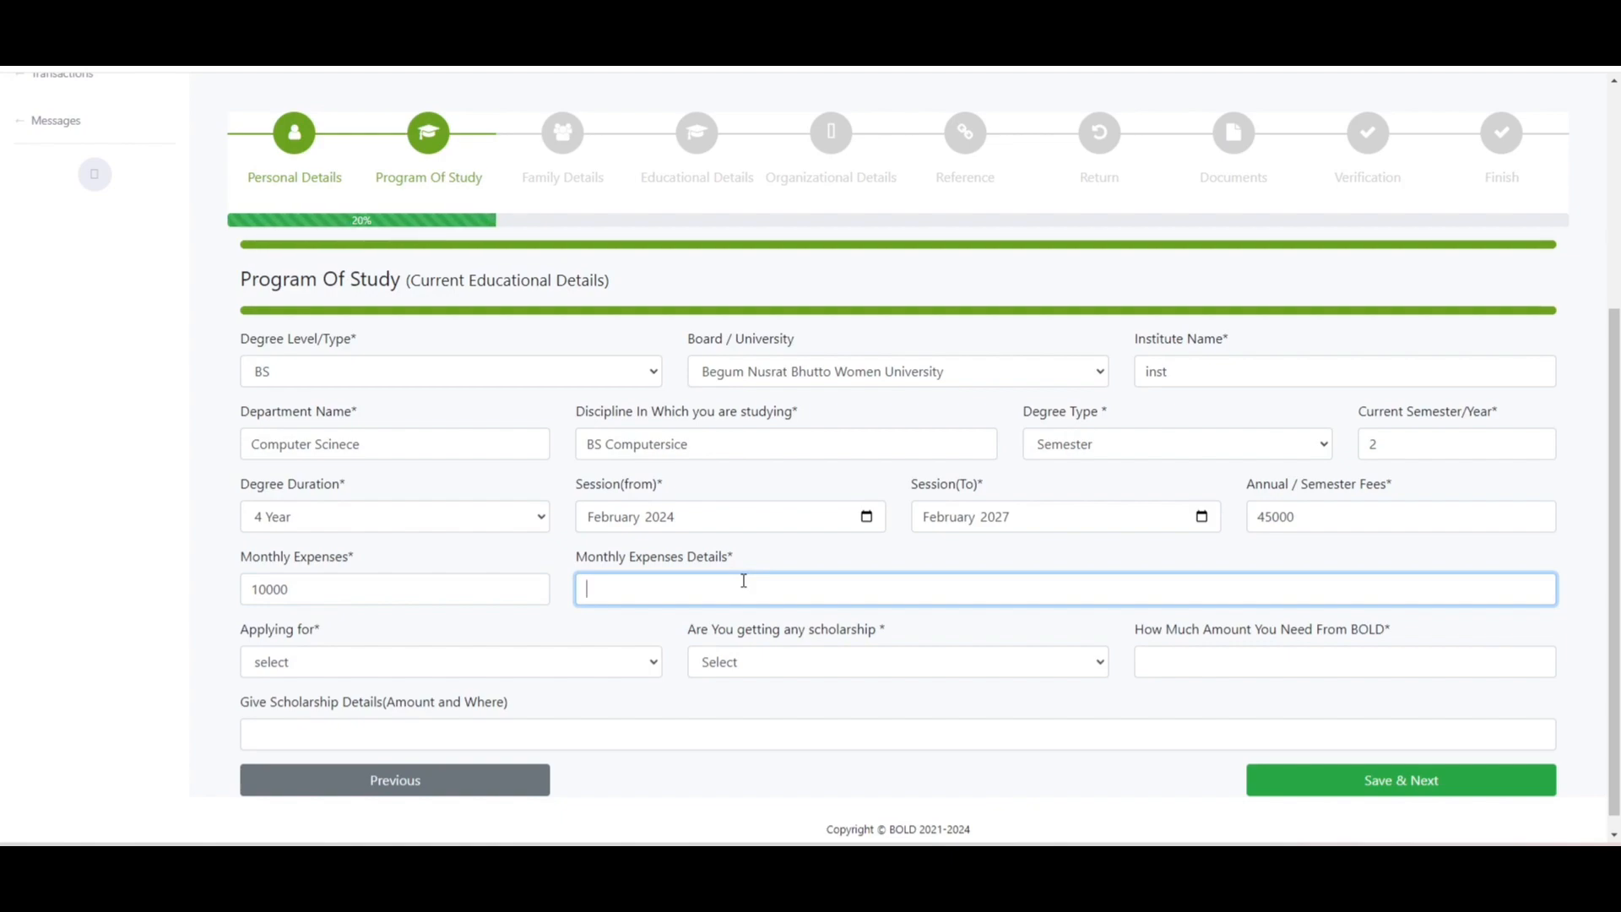
pyautogui.write('hostel')
pyautogui.write('rent mess charges t')
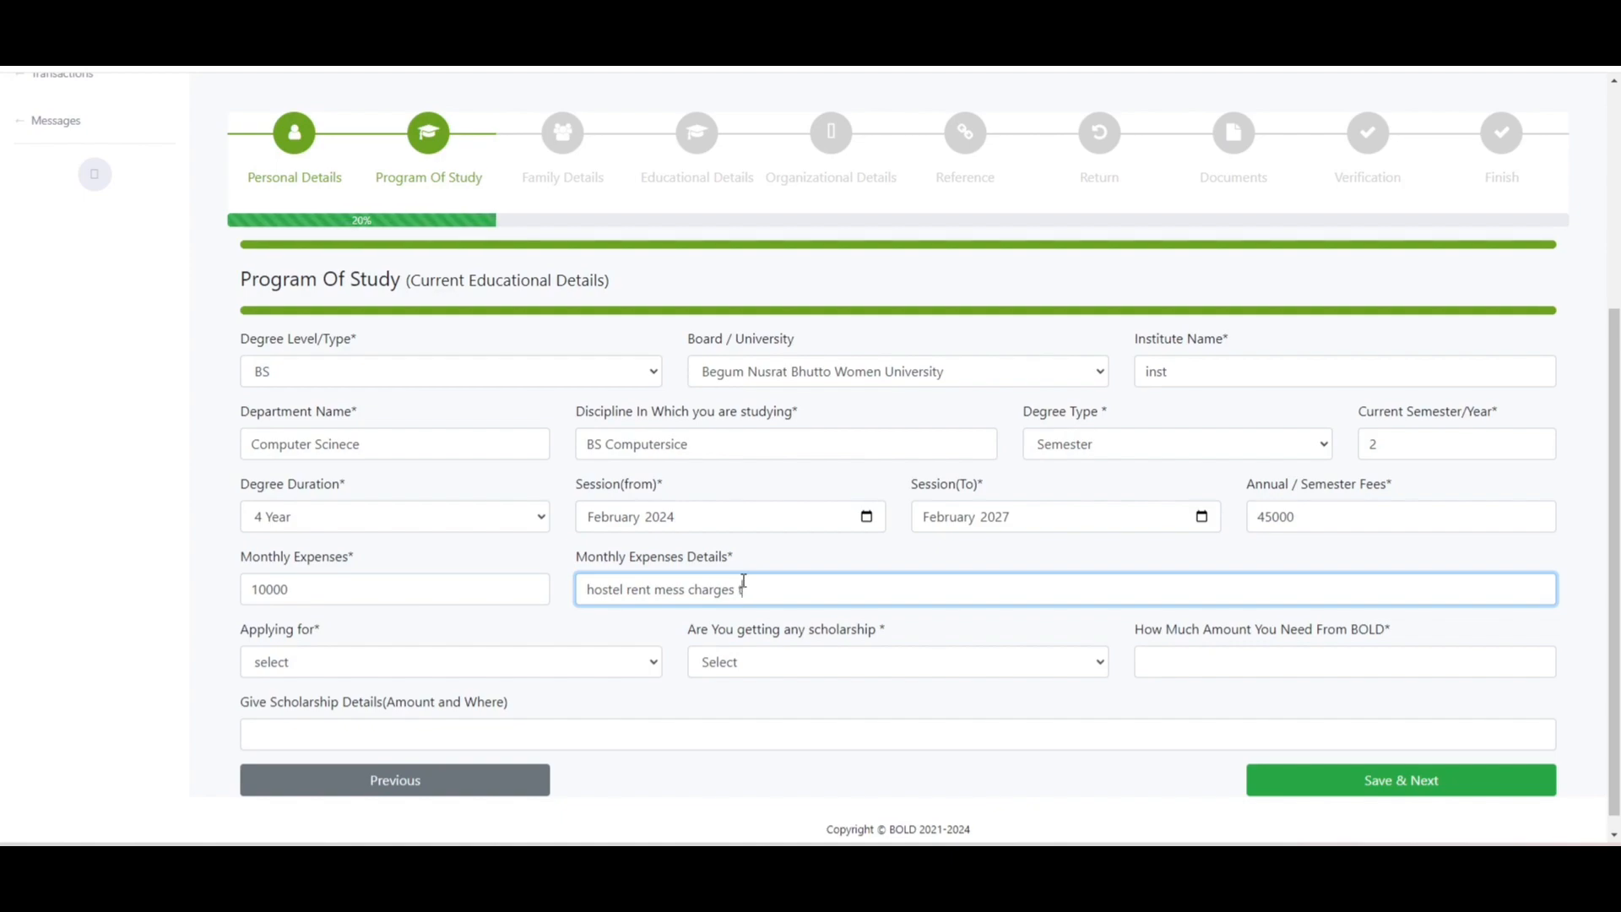
pyautogui.write('ransport charges')
# - Apply for Both tuition and expenses, answer No to scholarship, request 500000, enter 'details'
pyautogui.click(510, 662)
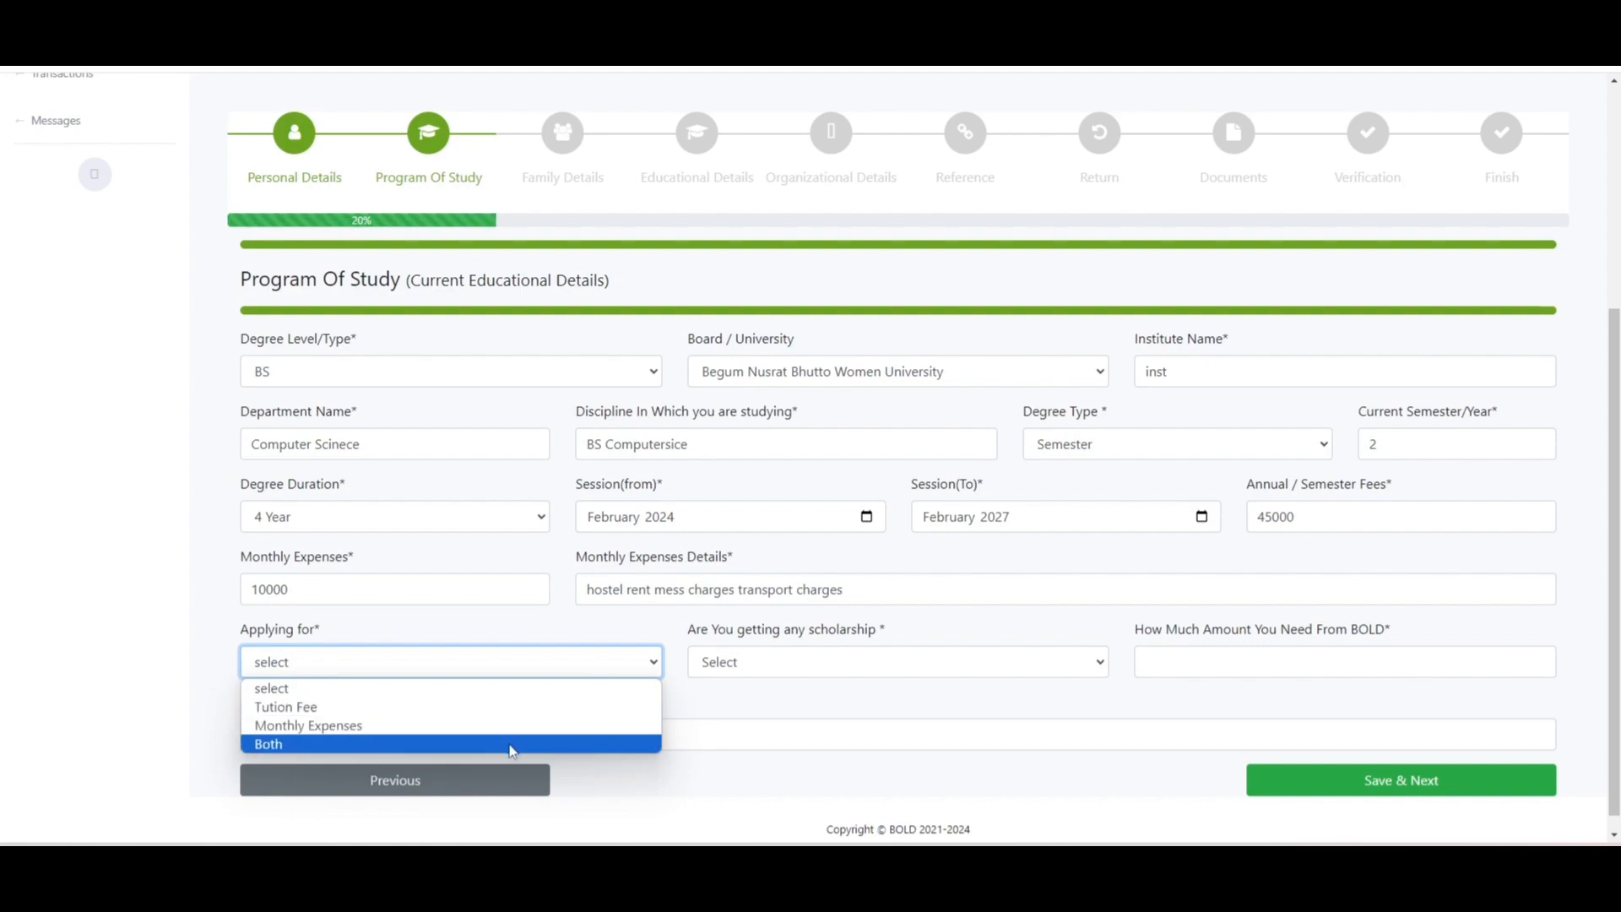
pyautogui.click(510, 744)
pyautogui.click(766, 667)
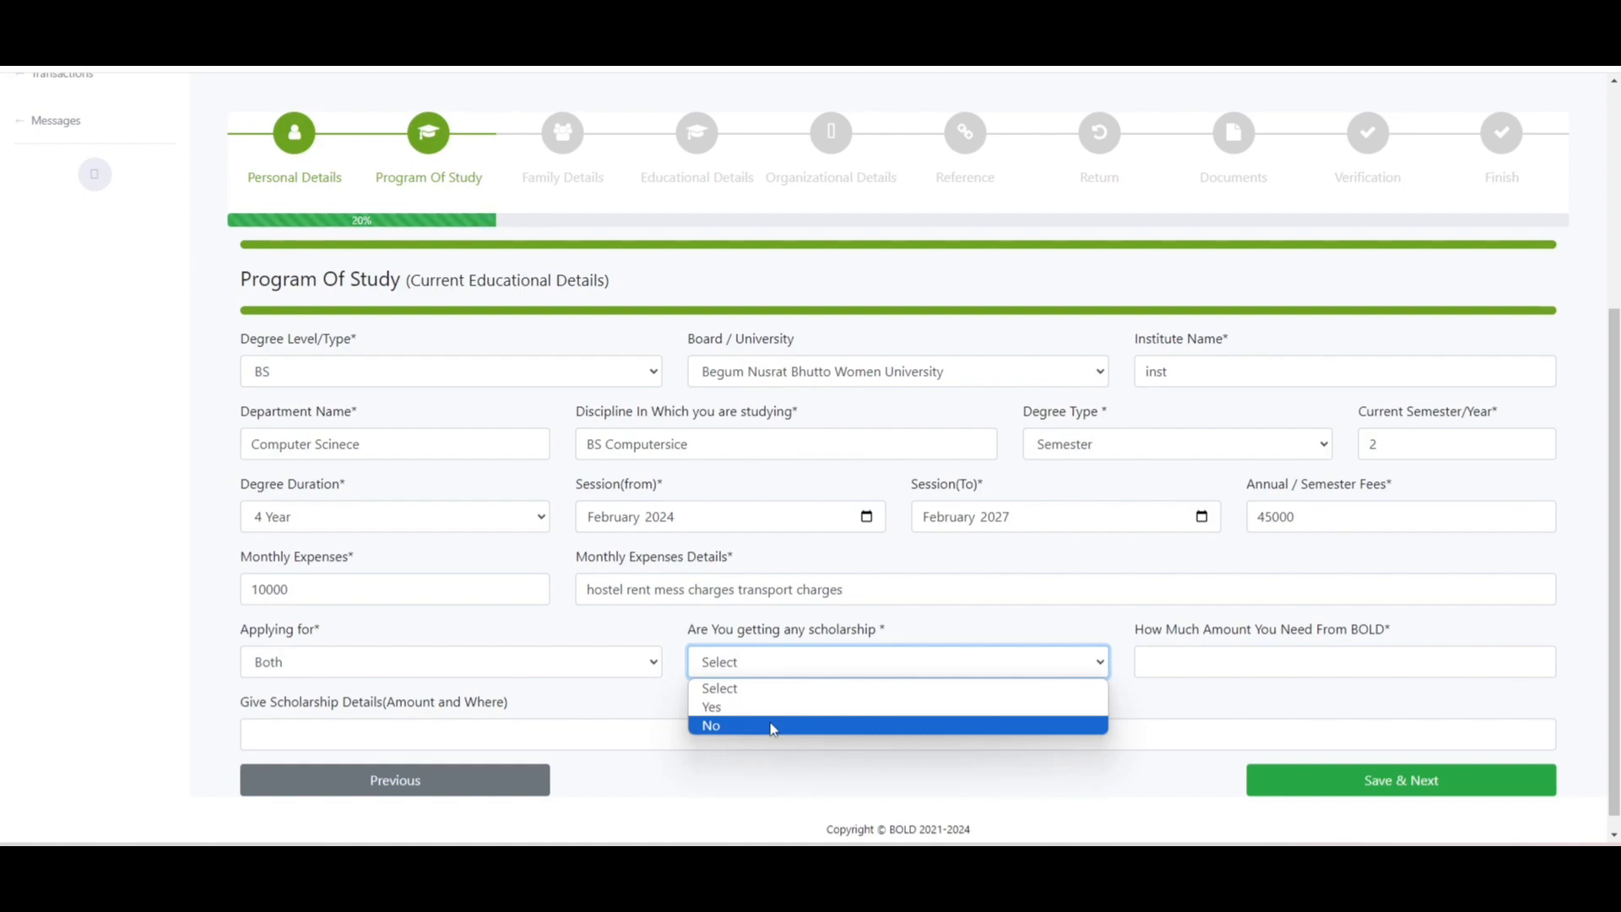
pyautogui.click(771, 727)
pyautogui.click(1167, 671)
pyautogui.write('500000')
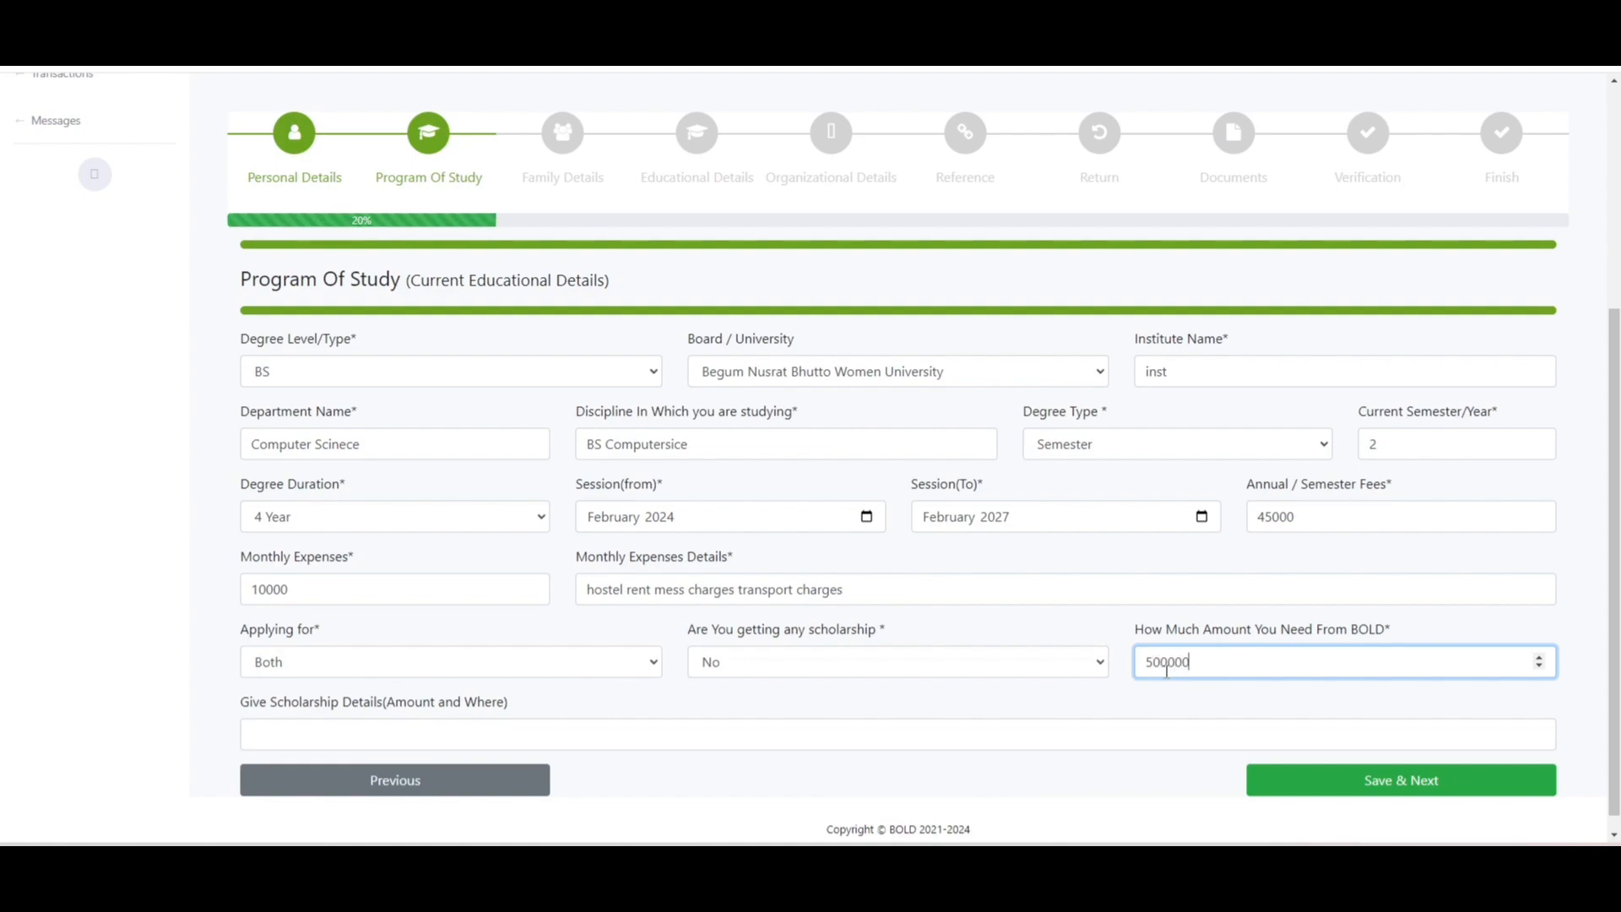
pyautogui.click(1089, 758)
pyautogui.click(1054, 737)
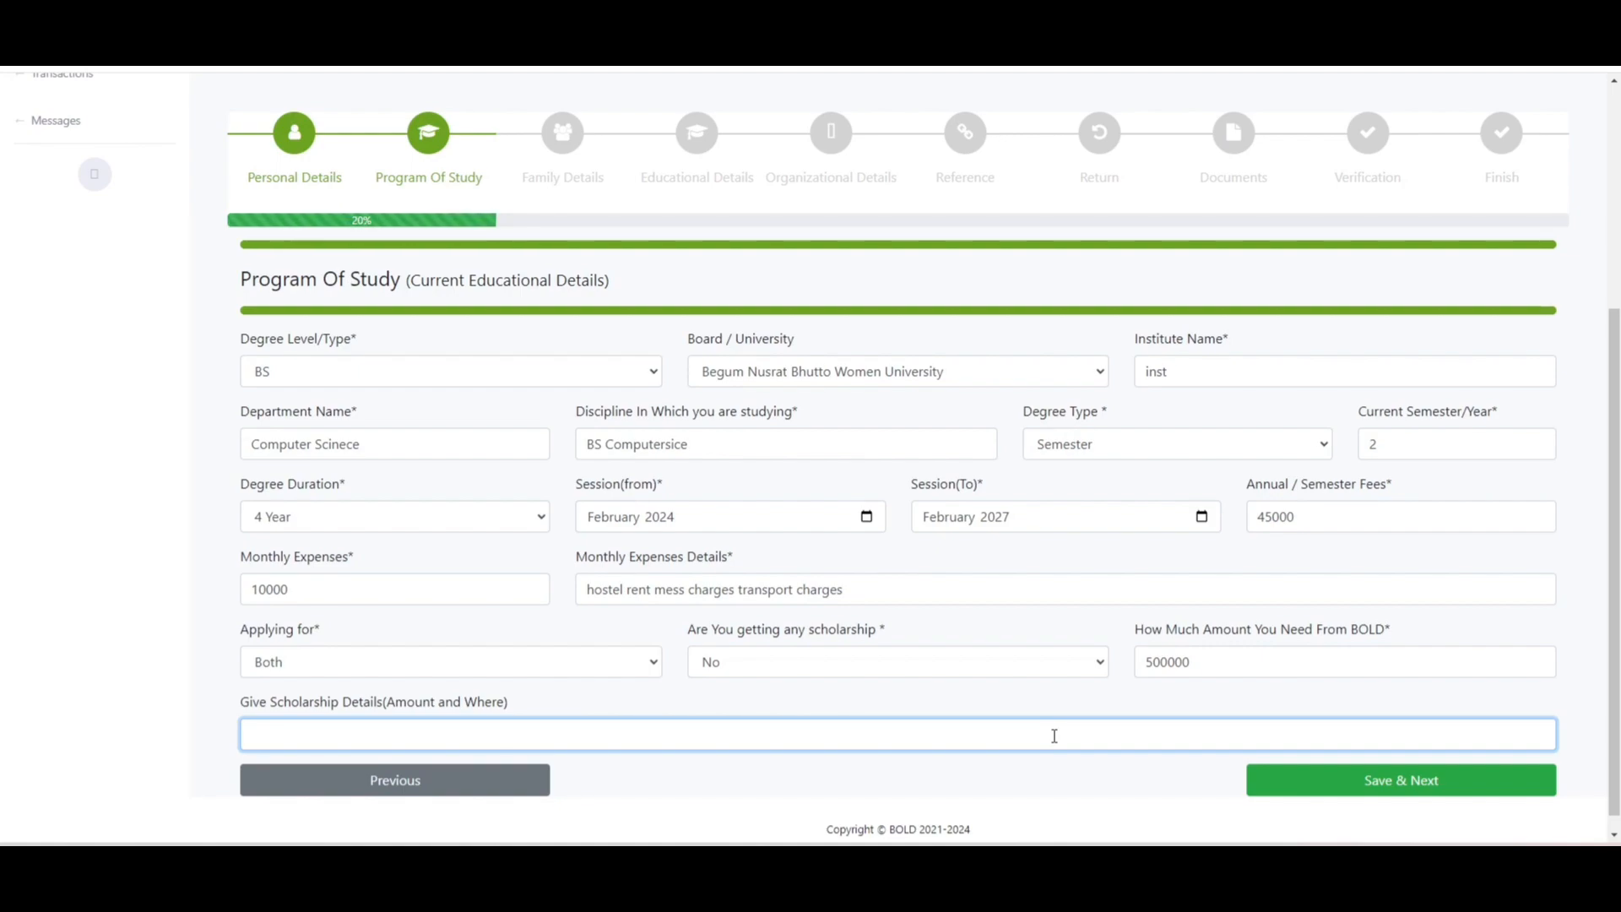
pyautogui.write('details')
# - Save the study step and enter 8 family members, 2 married siblings, 2 earning members
pyautogui.click(1443, 786)
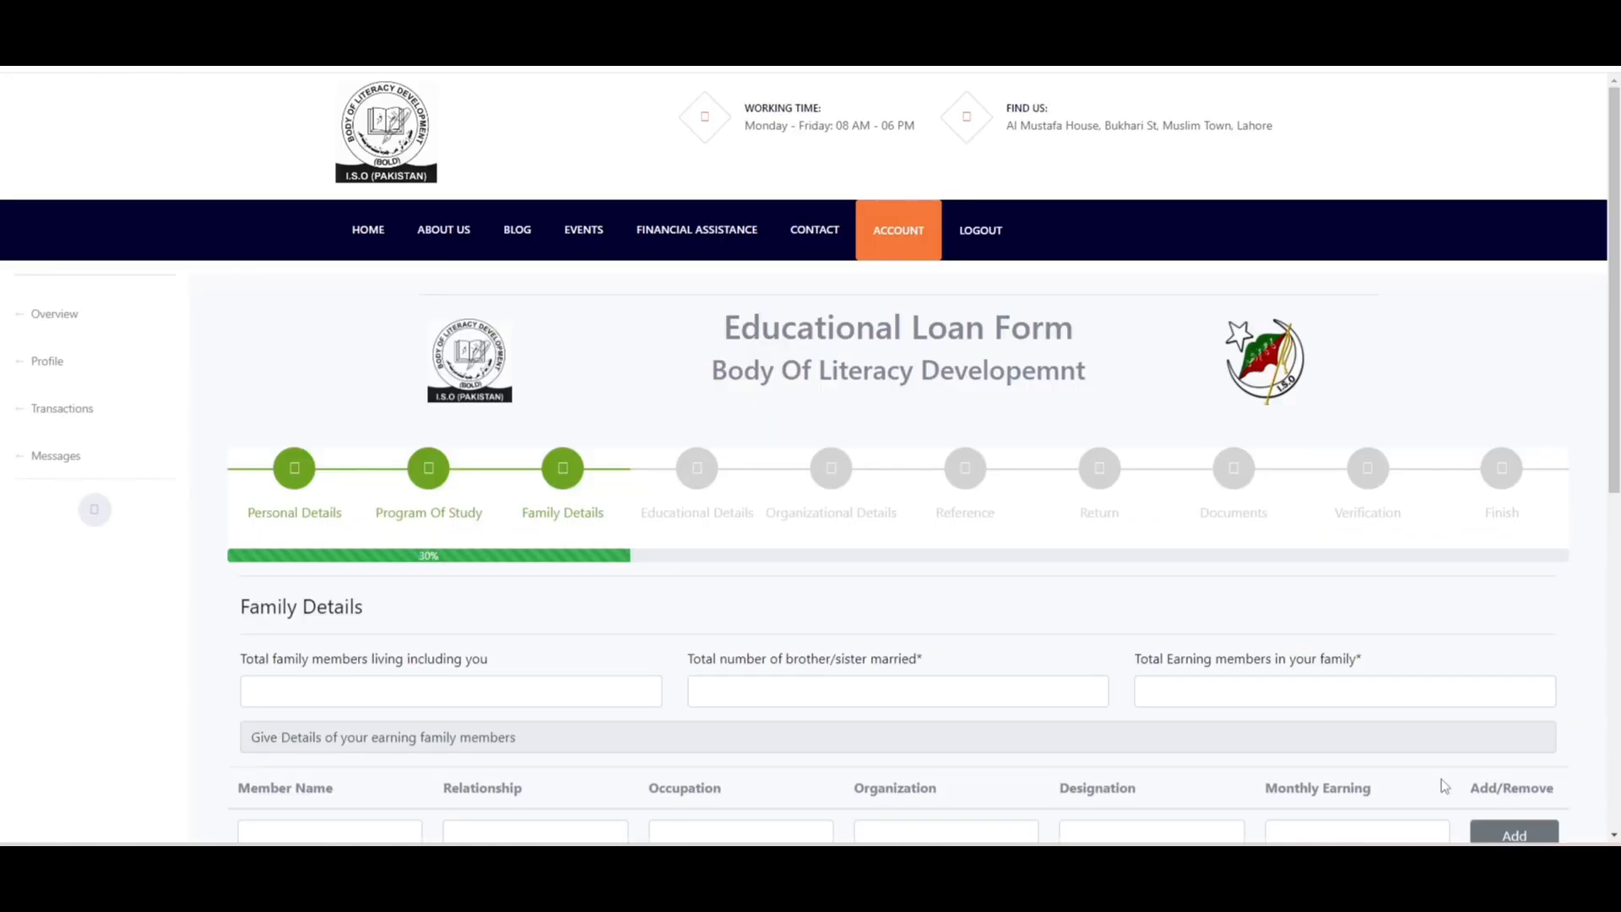
pyautogui.scroll(-3, 674, 589)
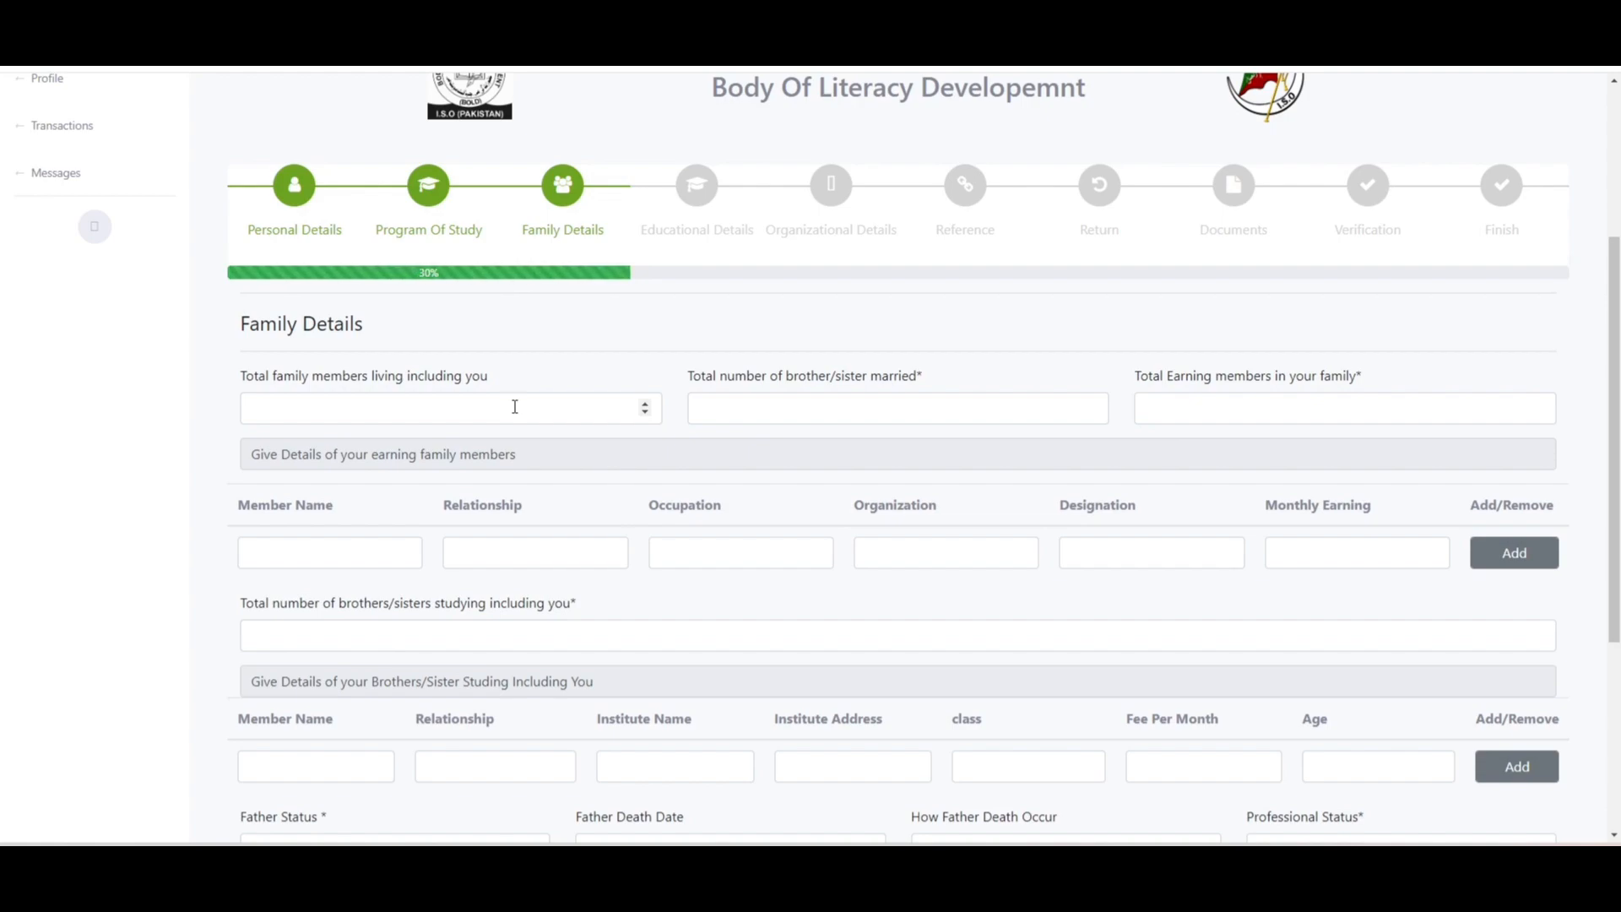
pyautogui.click(515, 407)
pyautogui.write('8')
pyautogui.press('Tab')
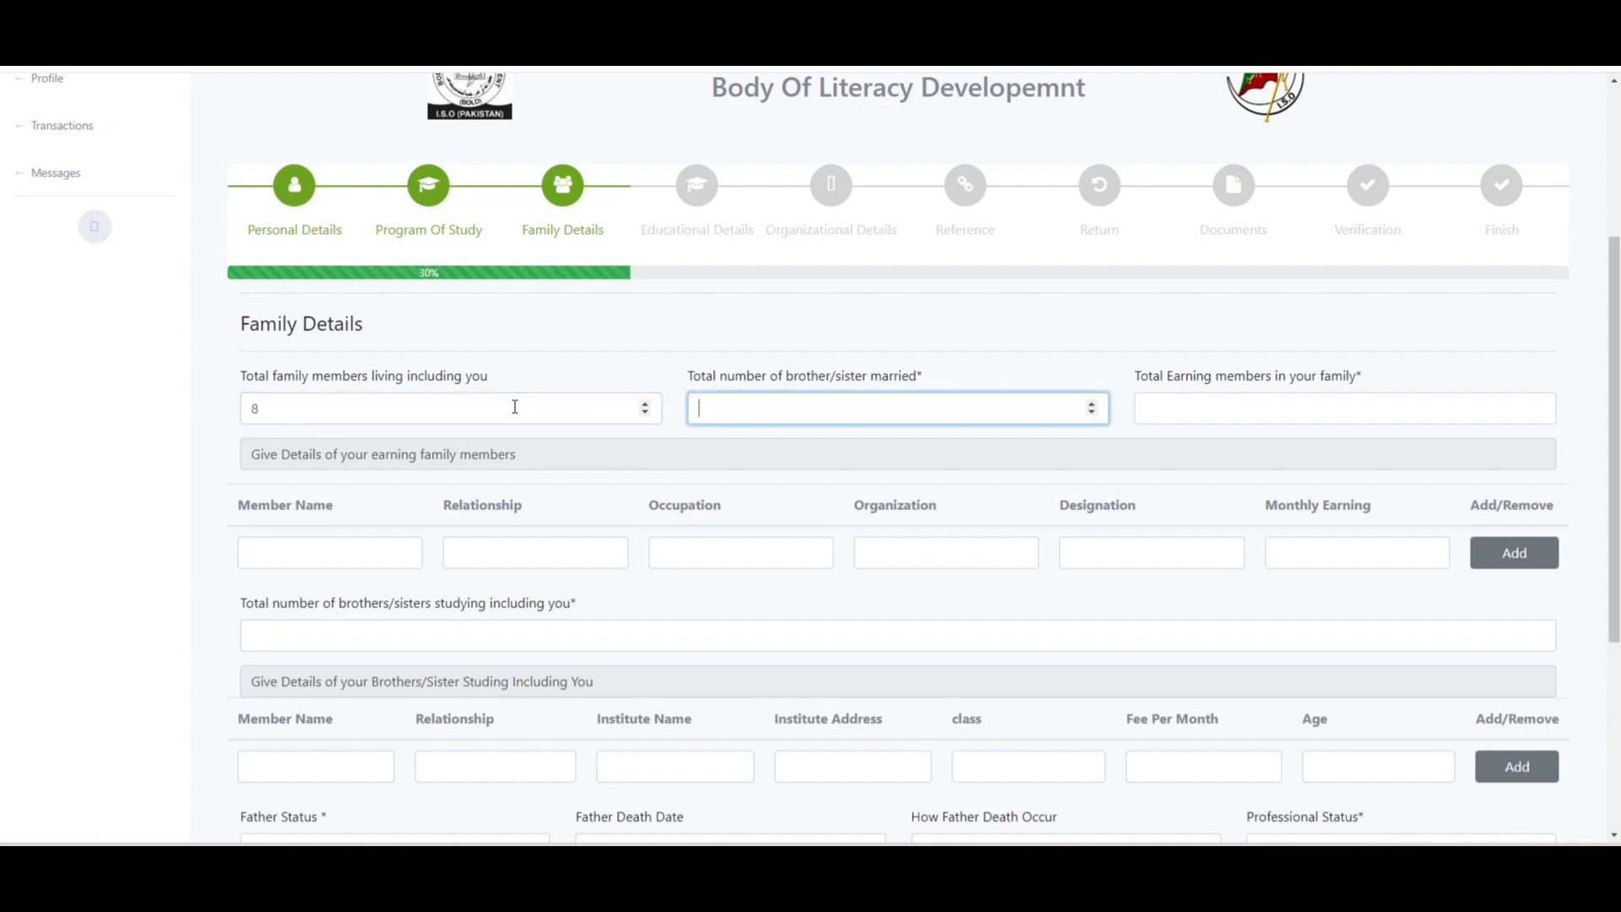
pyautogui.write('2')
pyautogui.press('Tab')
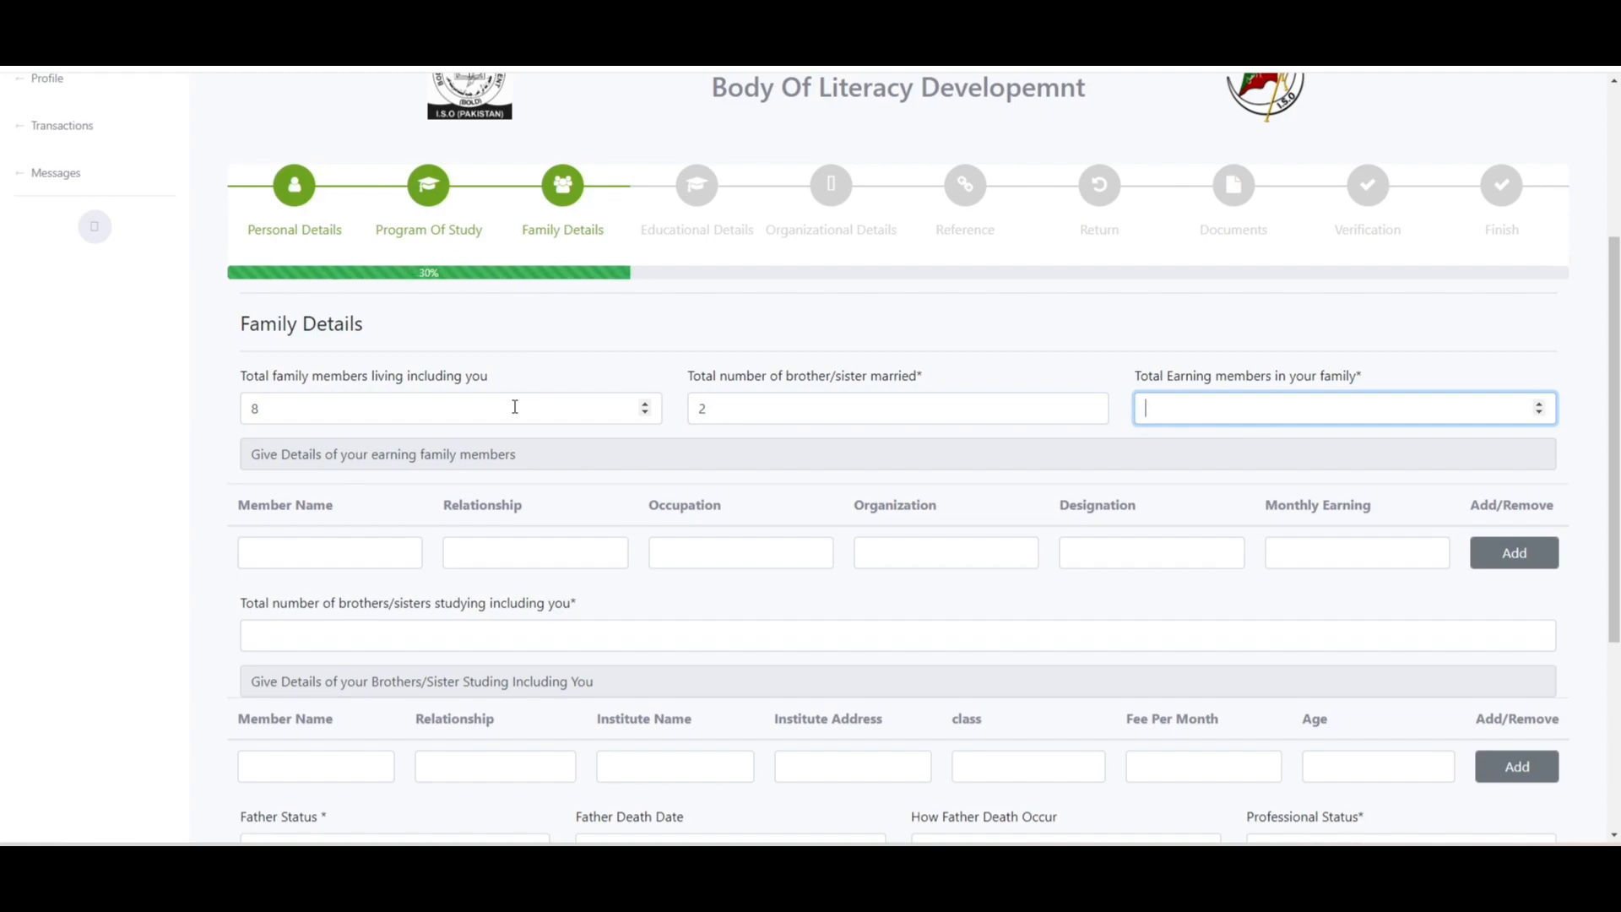
pyautogui.write('2')
# - Fill the first earning member row with placeholder details and monthly income 25000
pyautogui.click(303, 558)
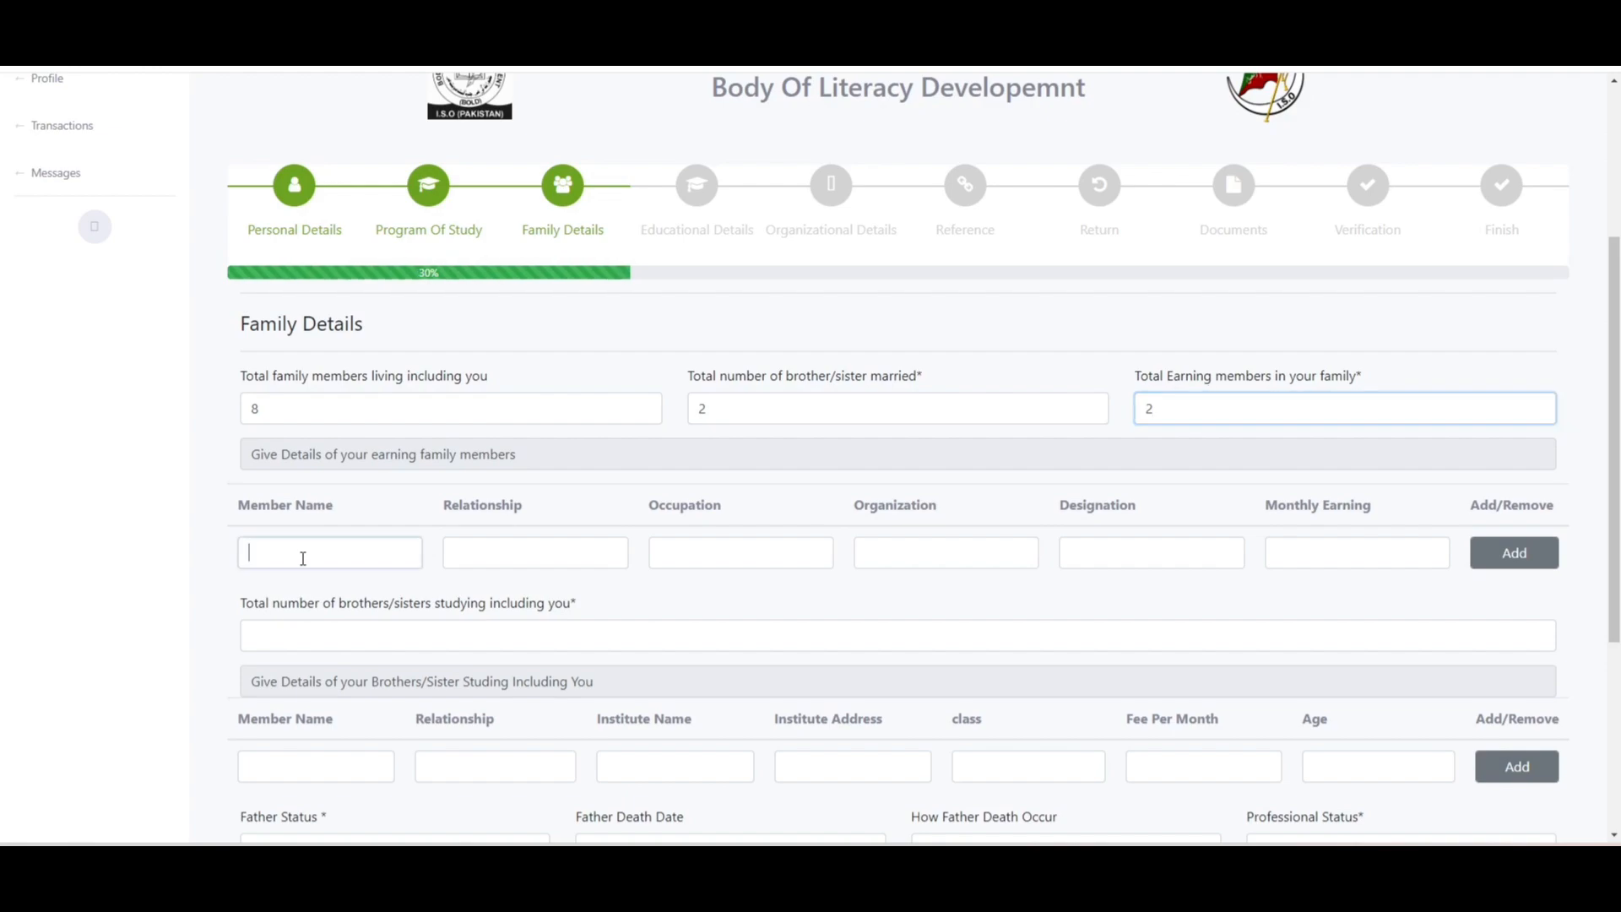
pyautogui.write('b')
pyautogui.press('Tab')
pyautogui.write('b')
pyautogui.press('Tab')
pyautogui.write('b')
pyautogui.press('Tab')
pyautogui.write('b')
pyautogui.press('Tab')
pyautogui.write('b')
pyautogui.press('Tab')
pyautogui.write('25000')
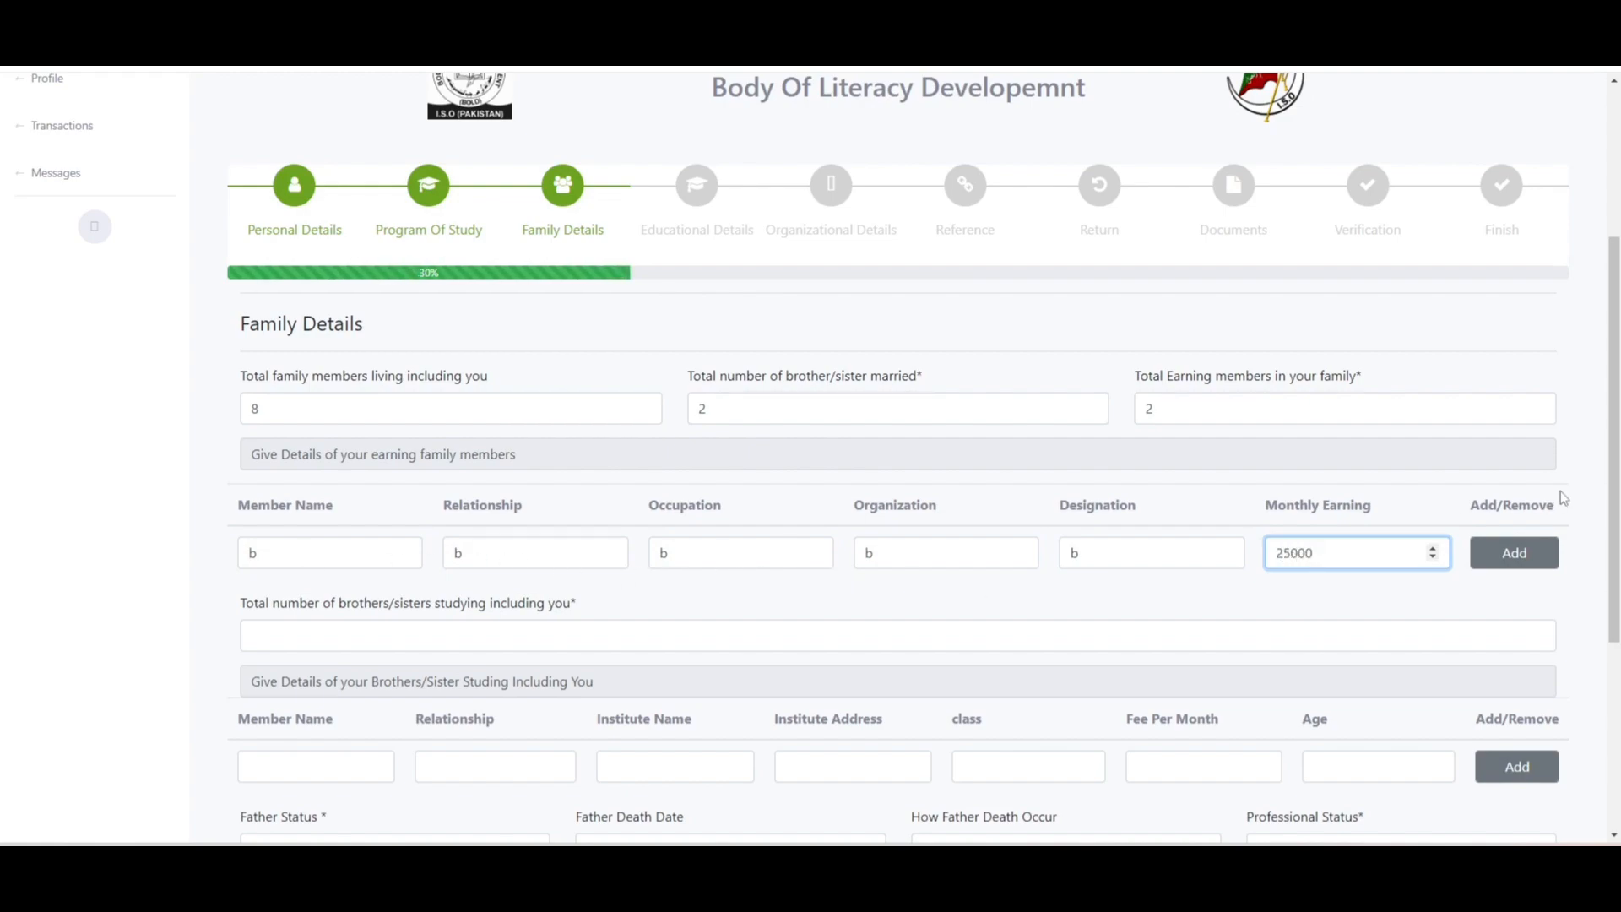
# - Add a second earning member row with placeholder details and monthly income 25000
pyautogui.click(1543, 564)
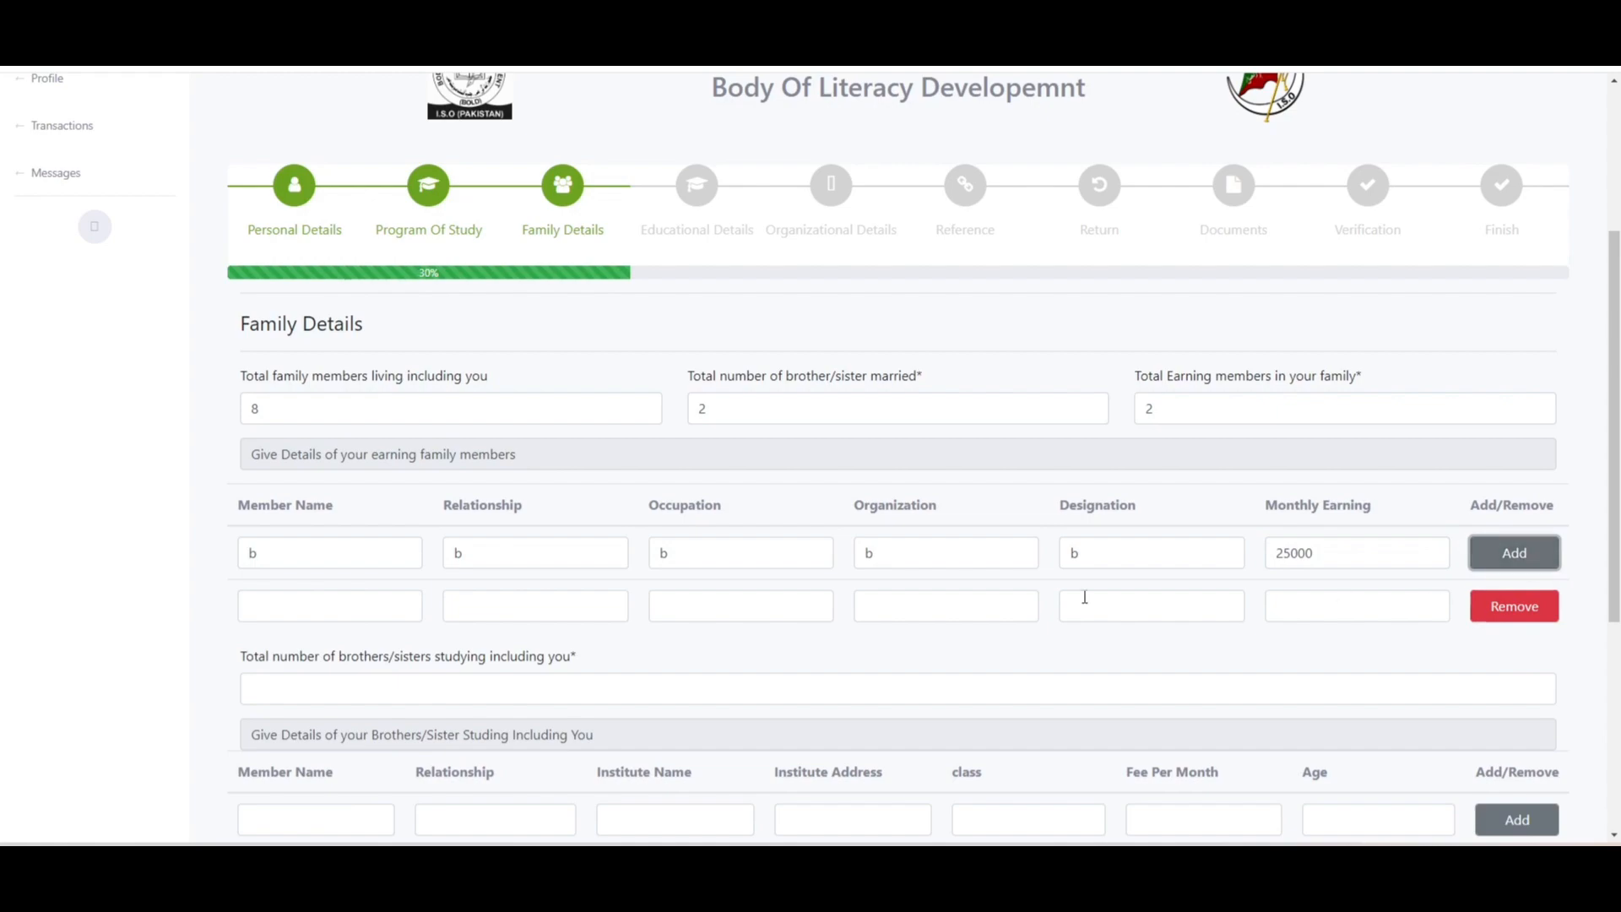
pyautogui.click(267, 609)
pyautogui.write('b')
pyautogui.press('Tab')
pyautogui.write('b')
pyautogui.press('Tab')
pyautogui.write('b')
pyautogui.press('Tab')
pyautogui.write('b')
pyautogui.press('Tab')
pyautogui.write('b')
pyautogui.press('Tab')
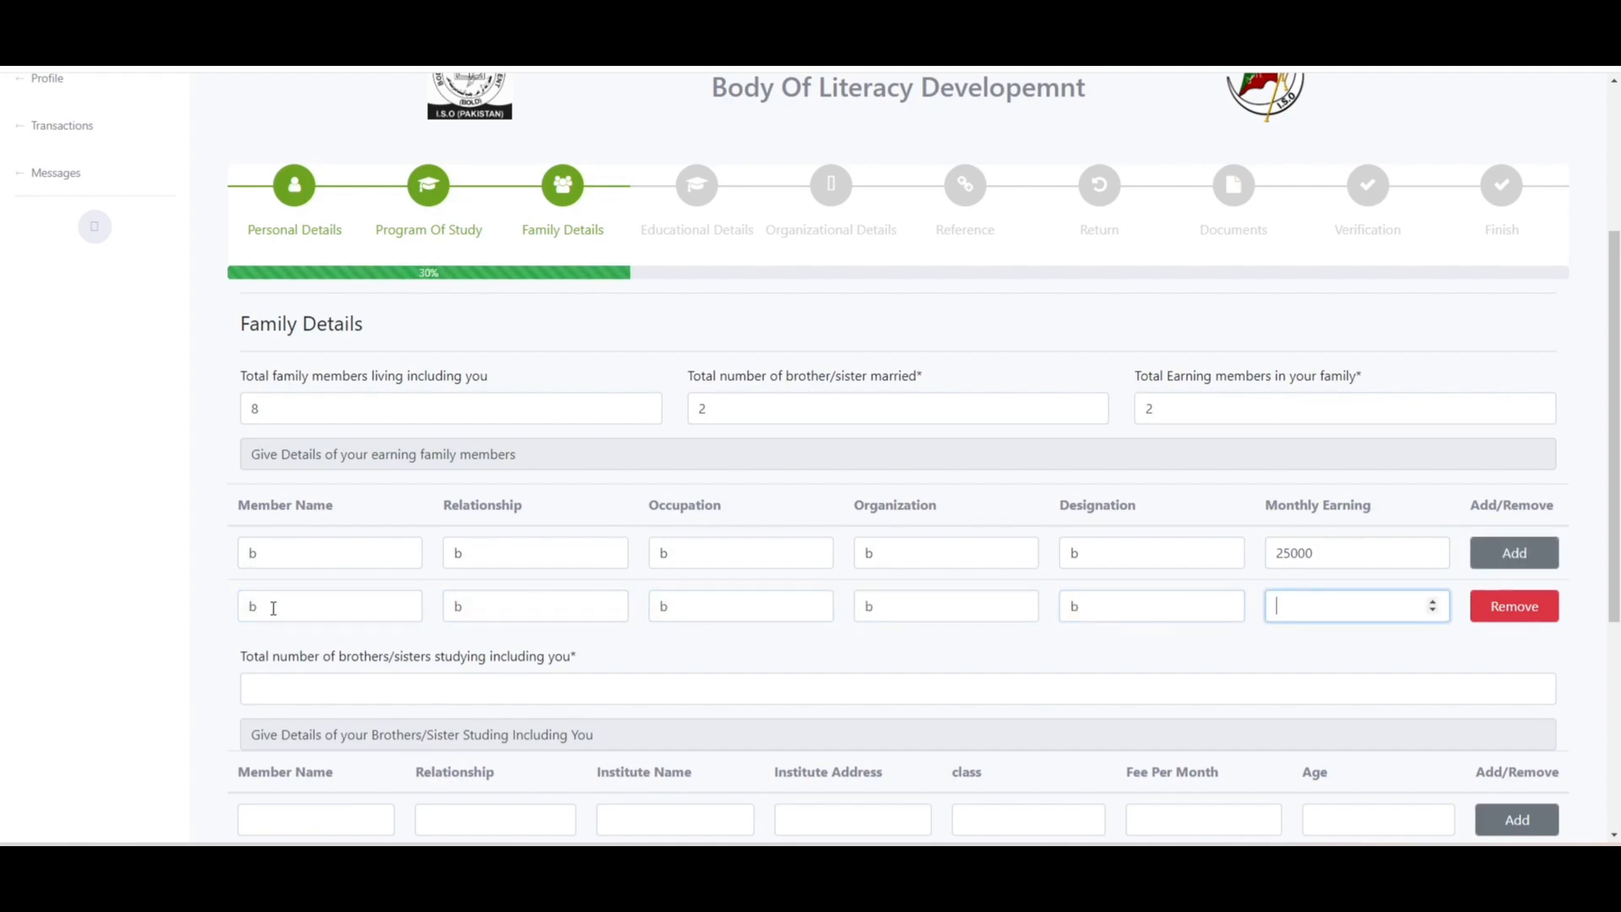
pyautogui.write('25000')
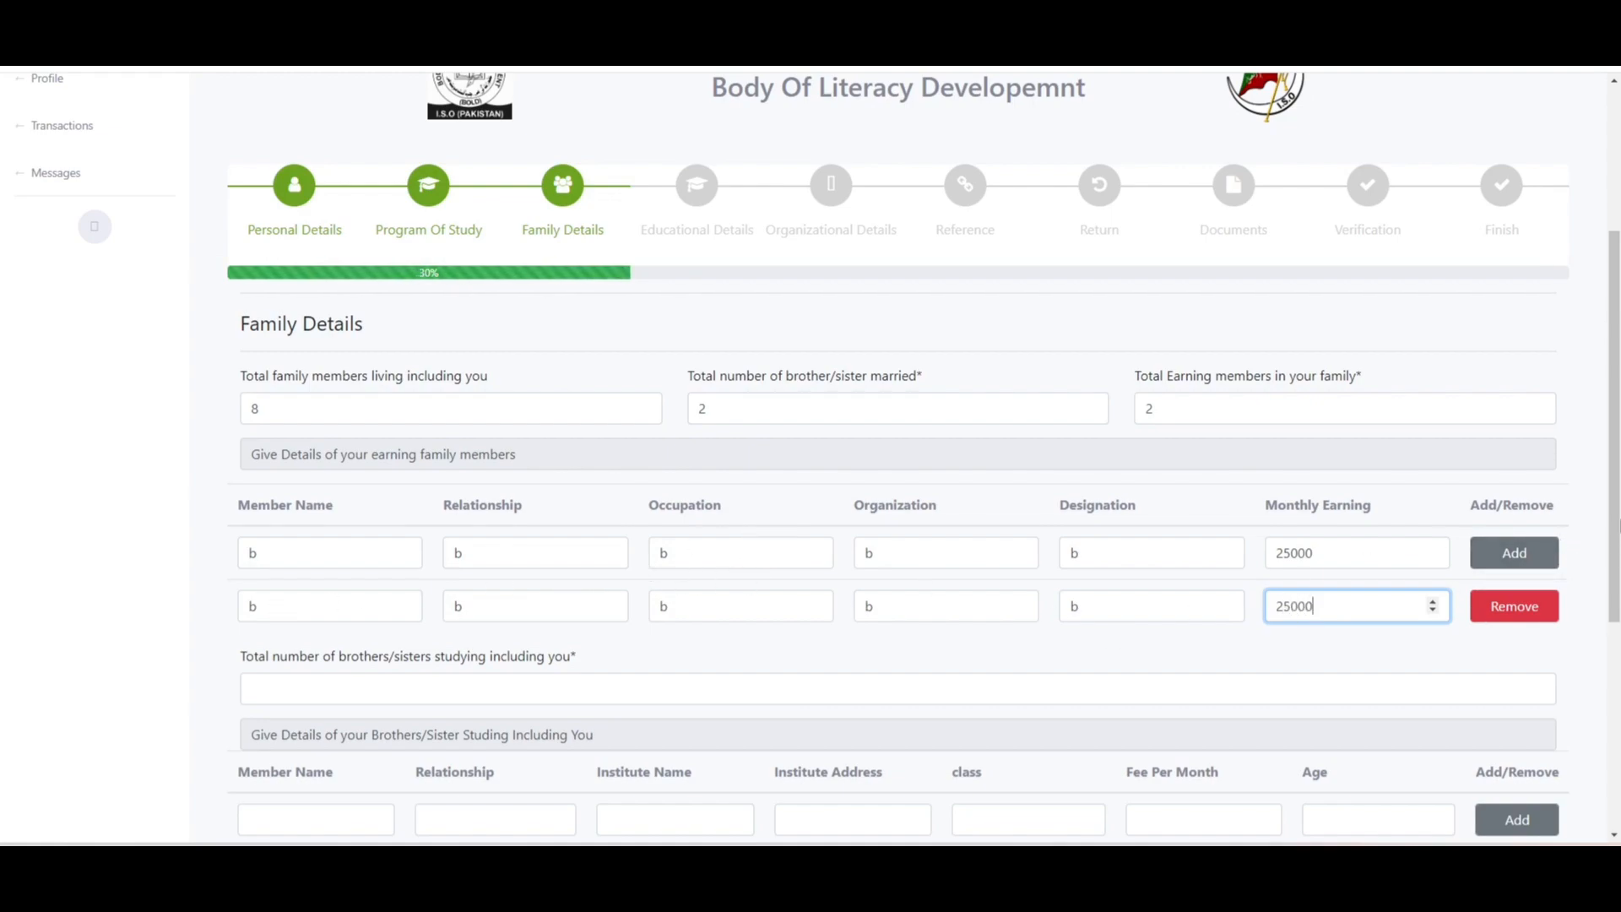
pyautogui.moveTo(1618, 525); pyautogui.dragTo(1617, 646)
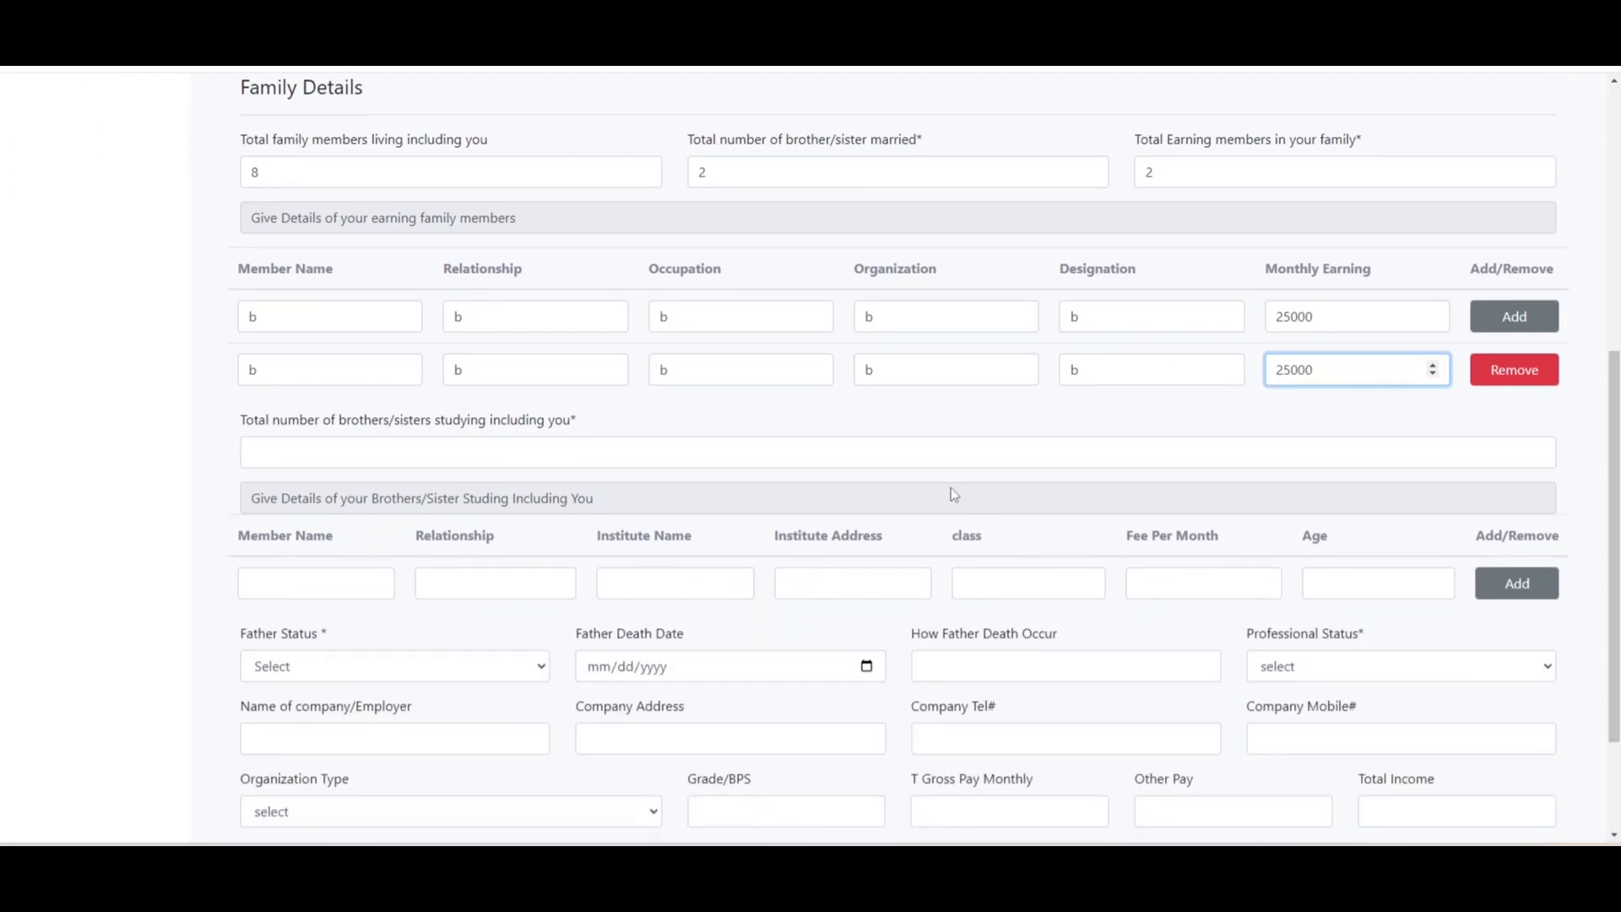
# - Enter 2 studying siblings and fill the first sibling row's name fields with placeholders
pyautogui.click(923, 448)
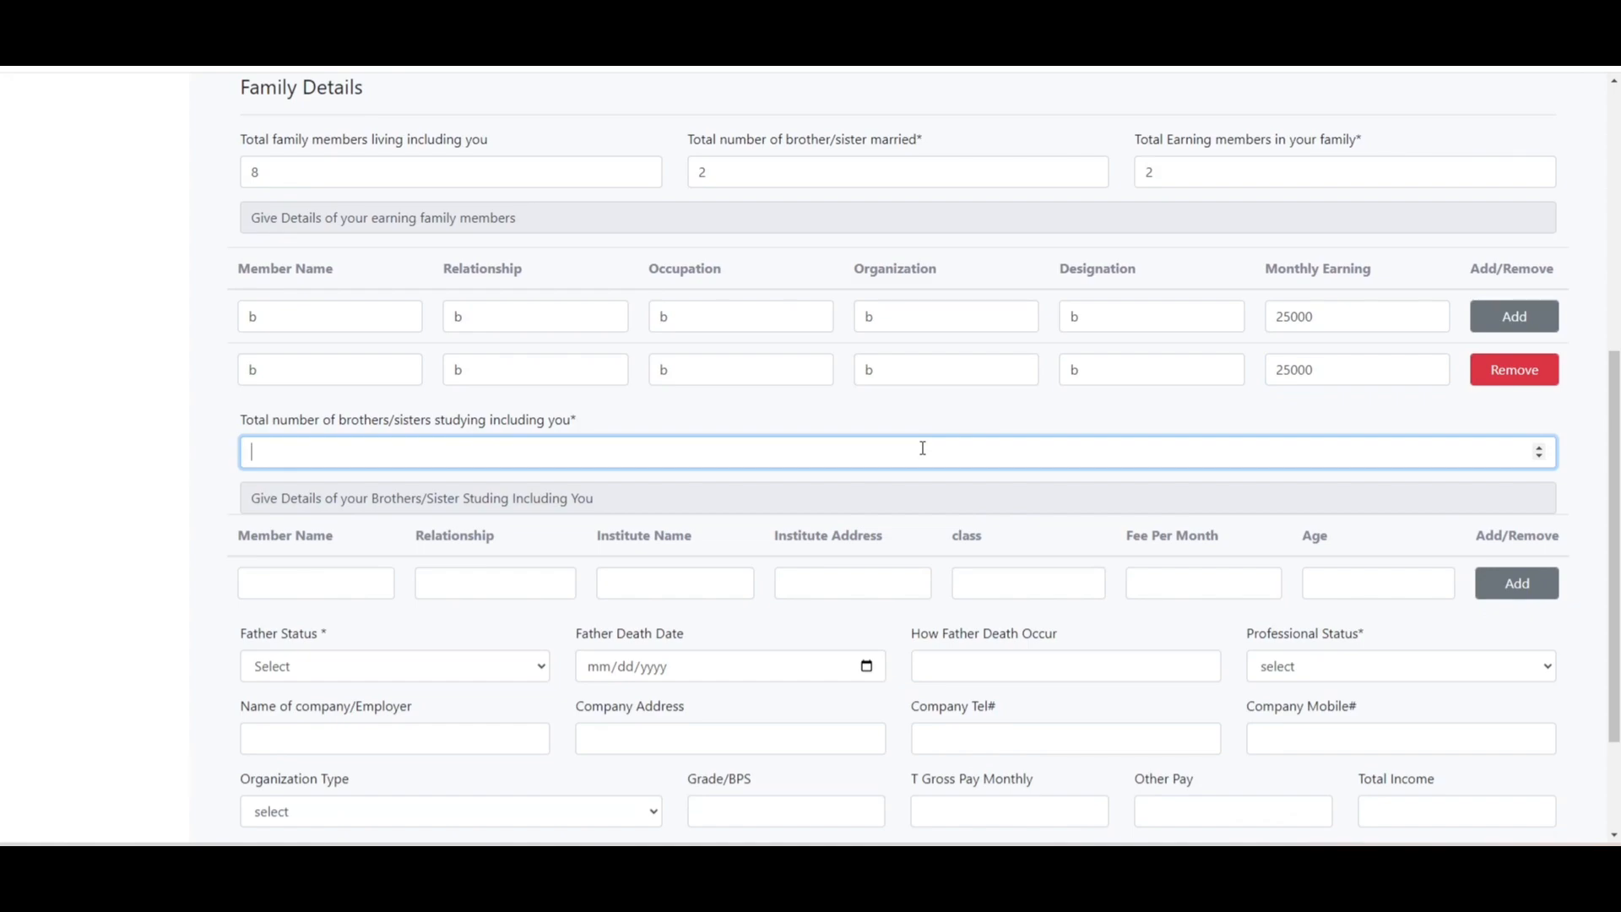
pyautogui.write('2')
pyautogui.click(328, 584)
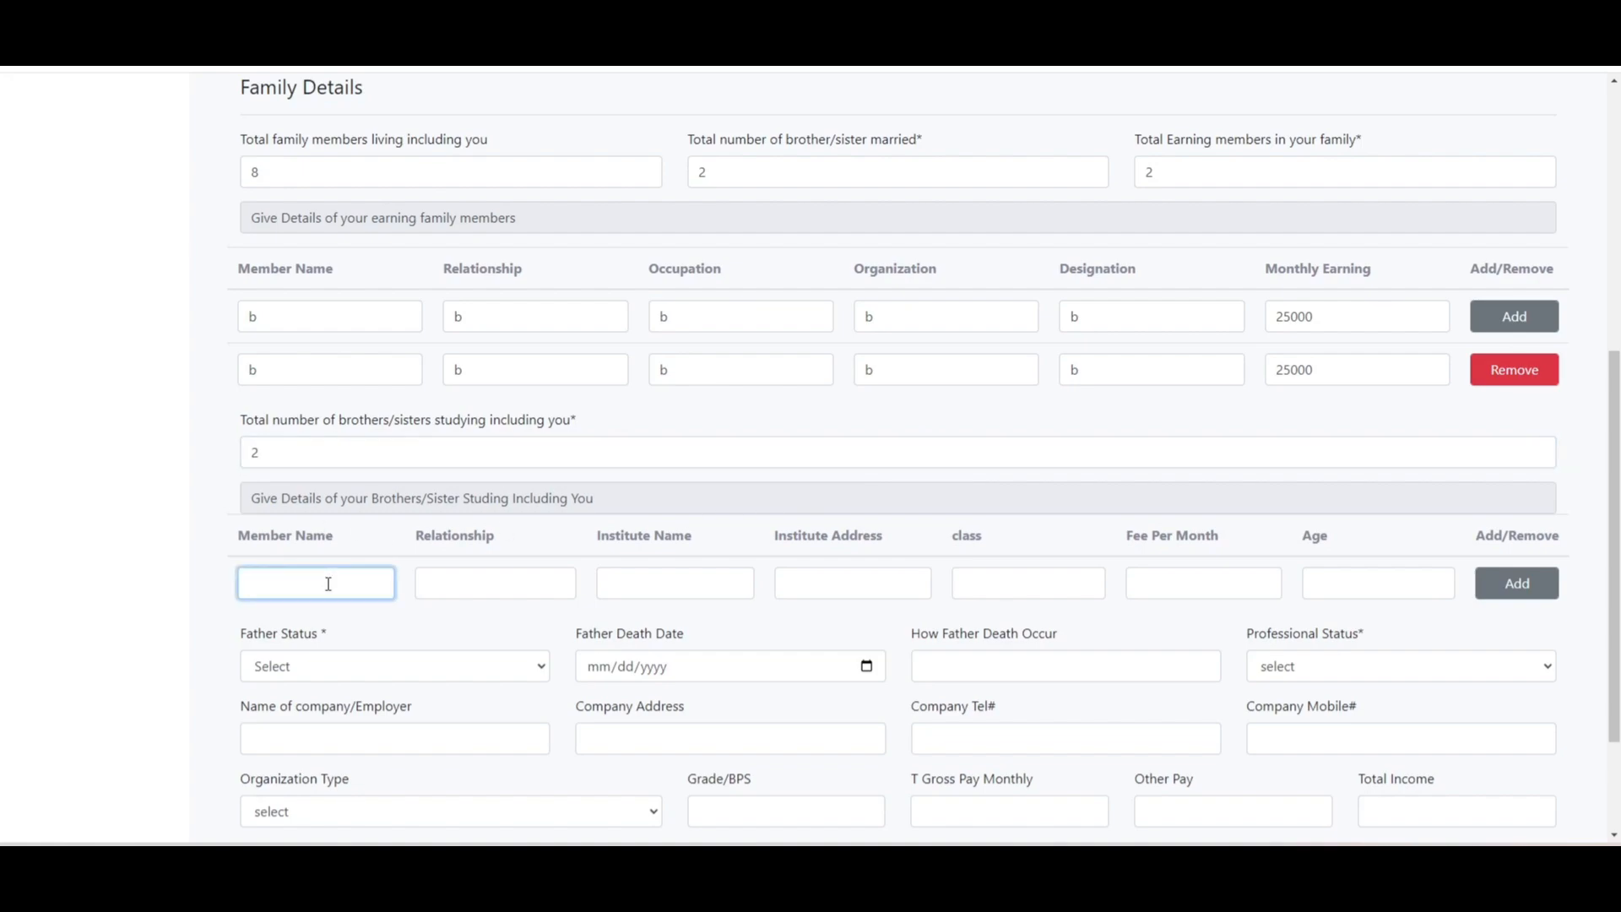
pyautogui.write('b')
pyautogui.press('Tab')
pyautogui.write('b')
pyautogui.press('Tab')
pyautogui.write('b')
pyautogui.press('Tab')
pyautogui.write('b')
# - Give the sibling class '1st year', monthly fee 2000 and age 16
pyautogui.press('Tab')
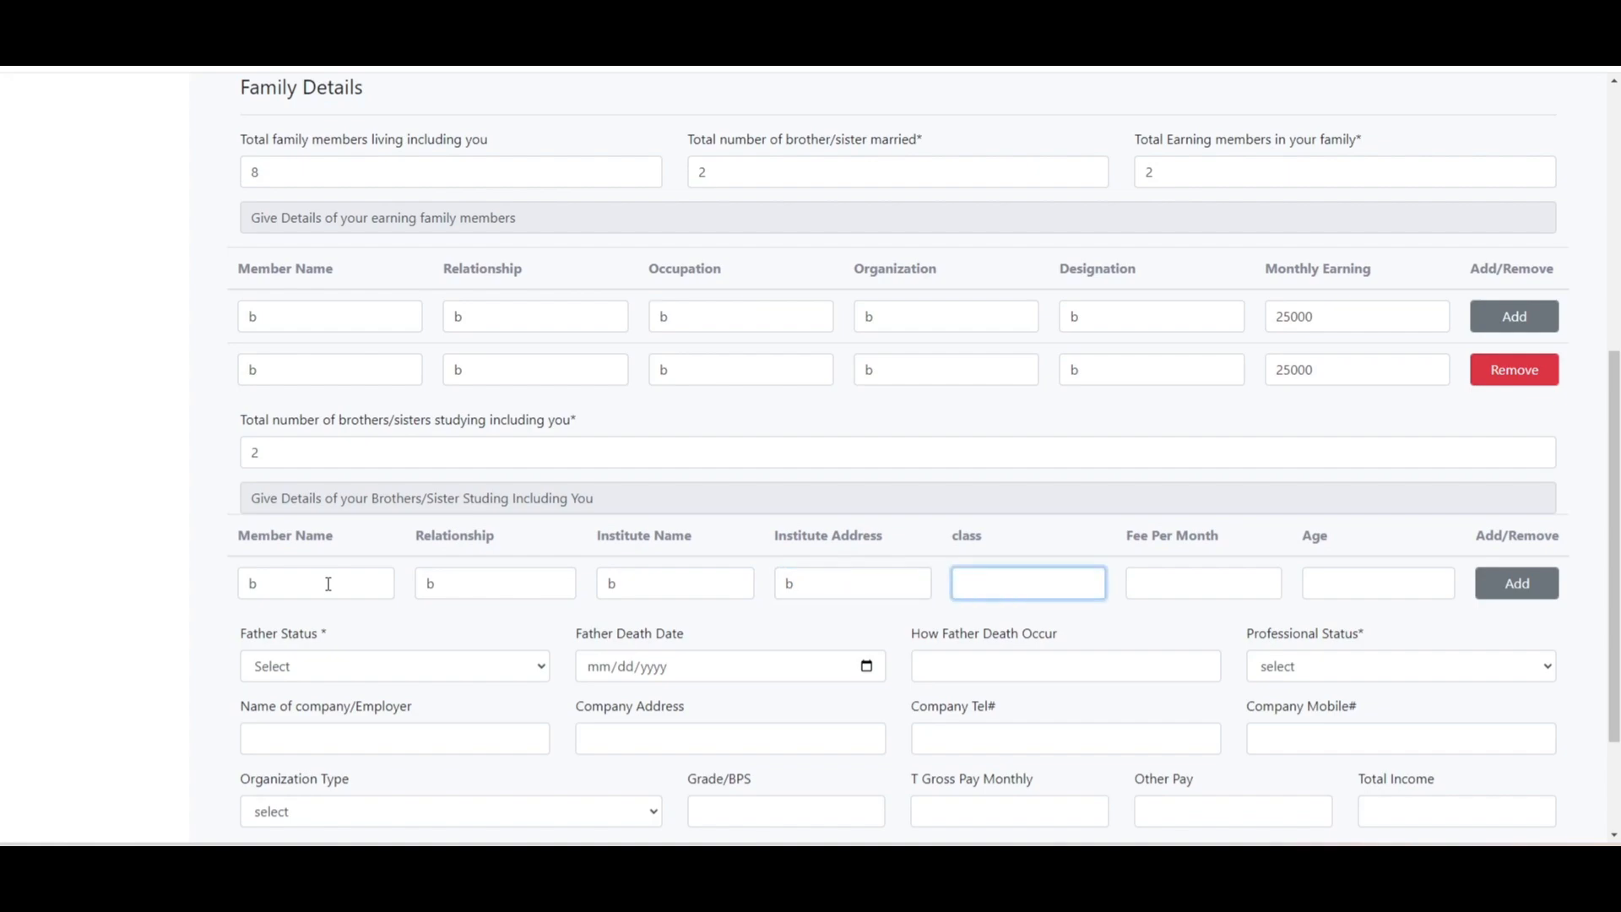
pyautogui.write('1')
pyautogui.write('st')
pyautogui.write(' mem')
pyautogui.press('BackSpace')
pyautogui.press('BackSpace')
pyautogui.press('BackSpace')
pyautogui.write('y')
pyautogui.write('era')
pyautogui.press('BackSpace')
pyautogui.press('BackSpace')
pyautogui.write('ar')
pyautogui.press('Tab')
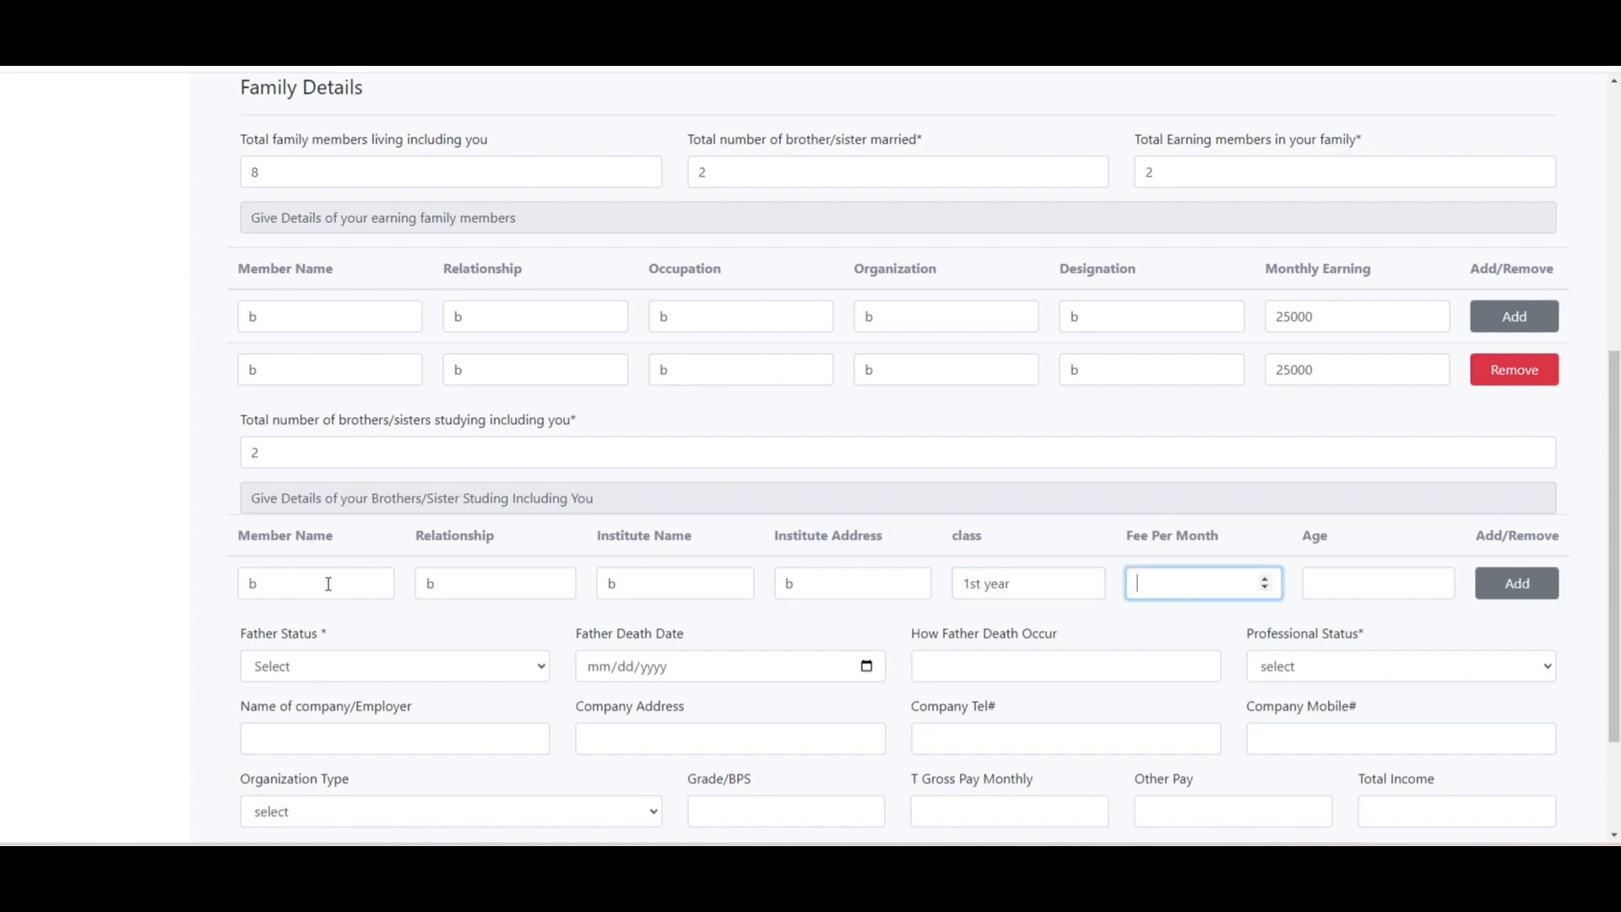
pyautogui.write('0')
pyautogui.press('BackSpace')
pyautogui.write('2000')
pyautogui.click(1350, 590)
pyautogui.write('16')
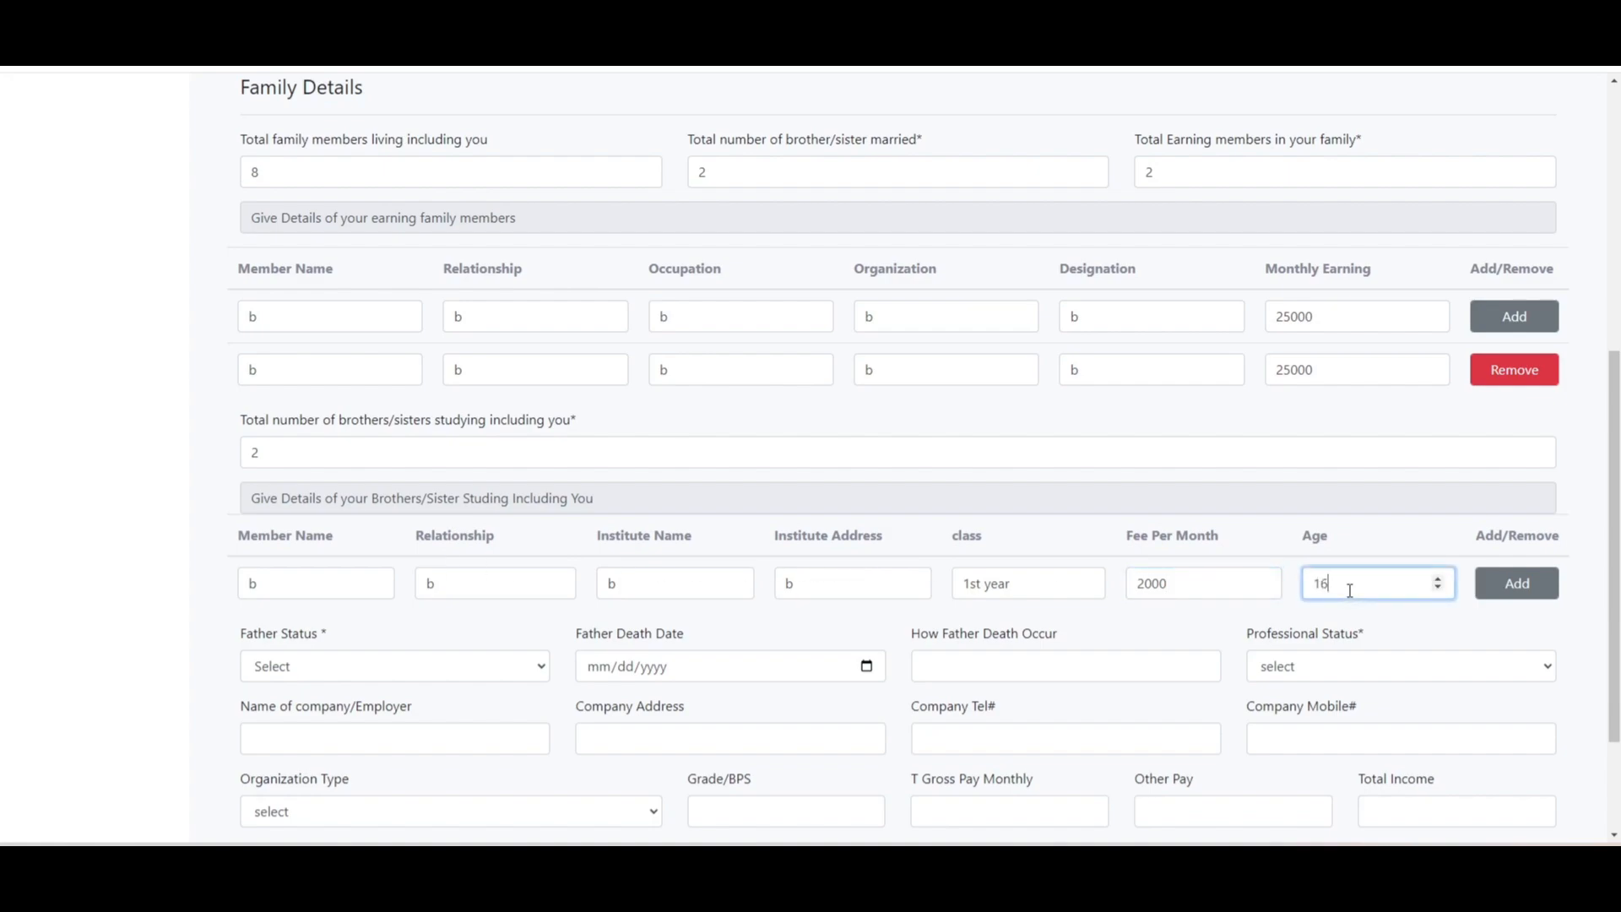
# - Add a new sibling row, then remove the extra empty row
pyautogui.scroll(-2, 1572, 591)
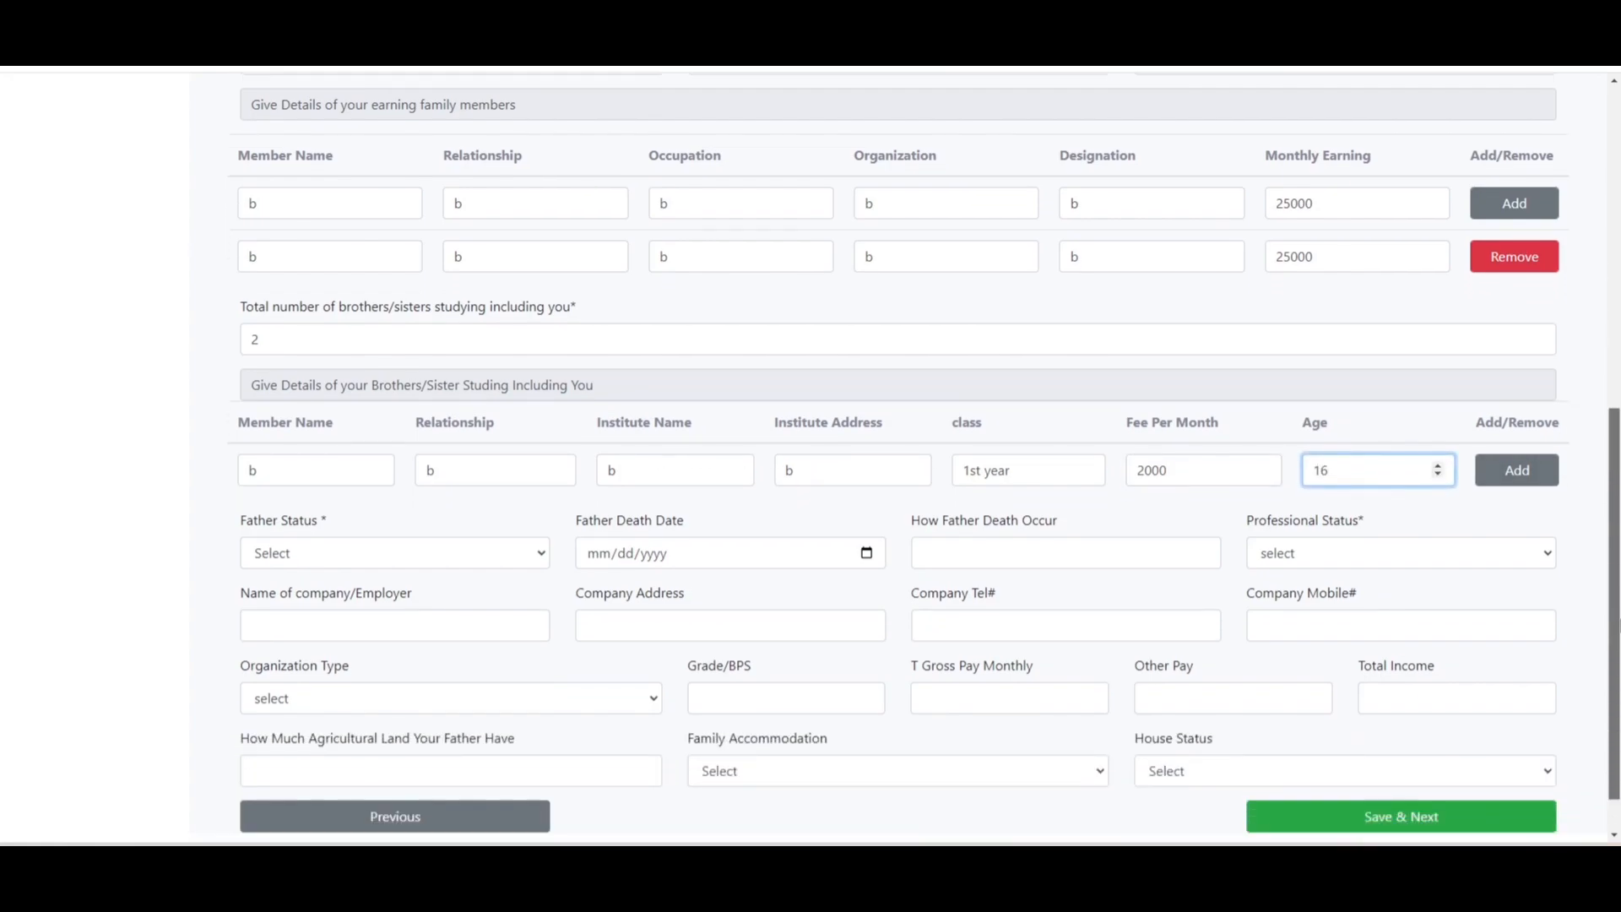
pyautogui.click(1535, 473)
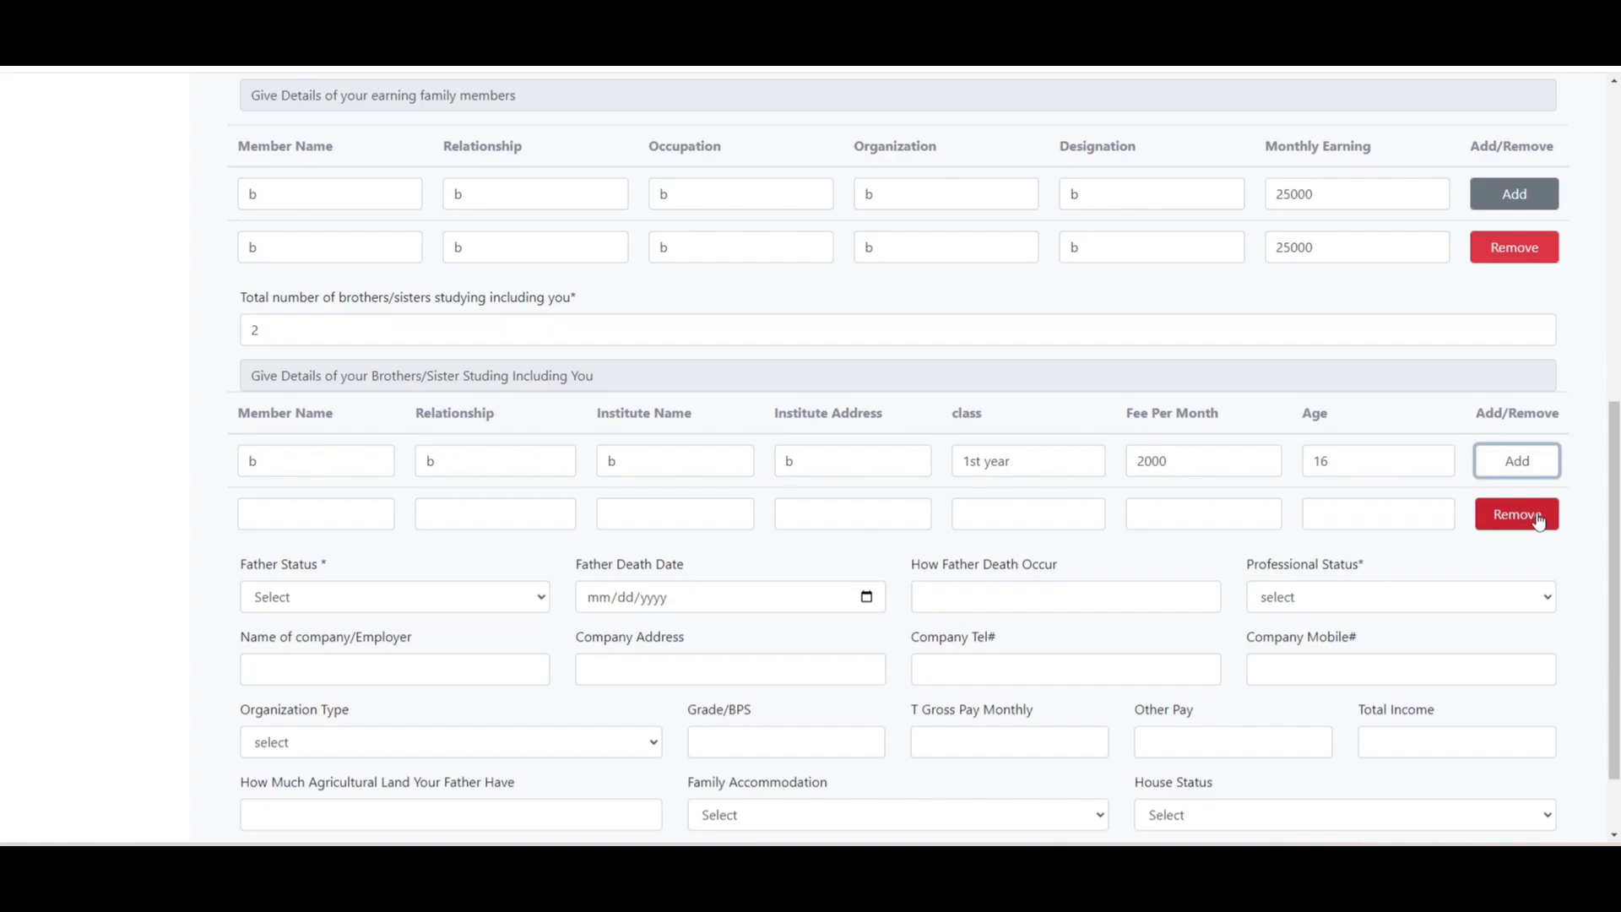
pyautogui.click(1539, 517)
# - Record the father as Deceased on 02/01/2024, with 'reason' as the cause of death
pyautogui.scroll(-1, 925, 454)
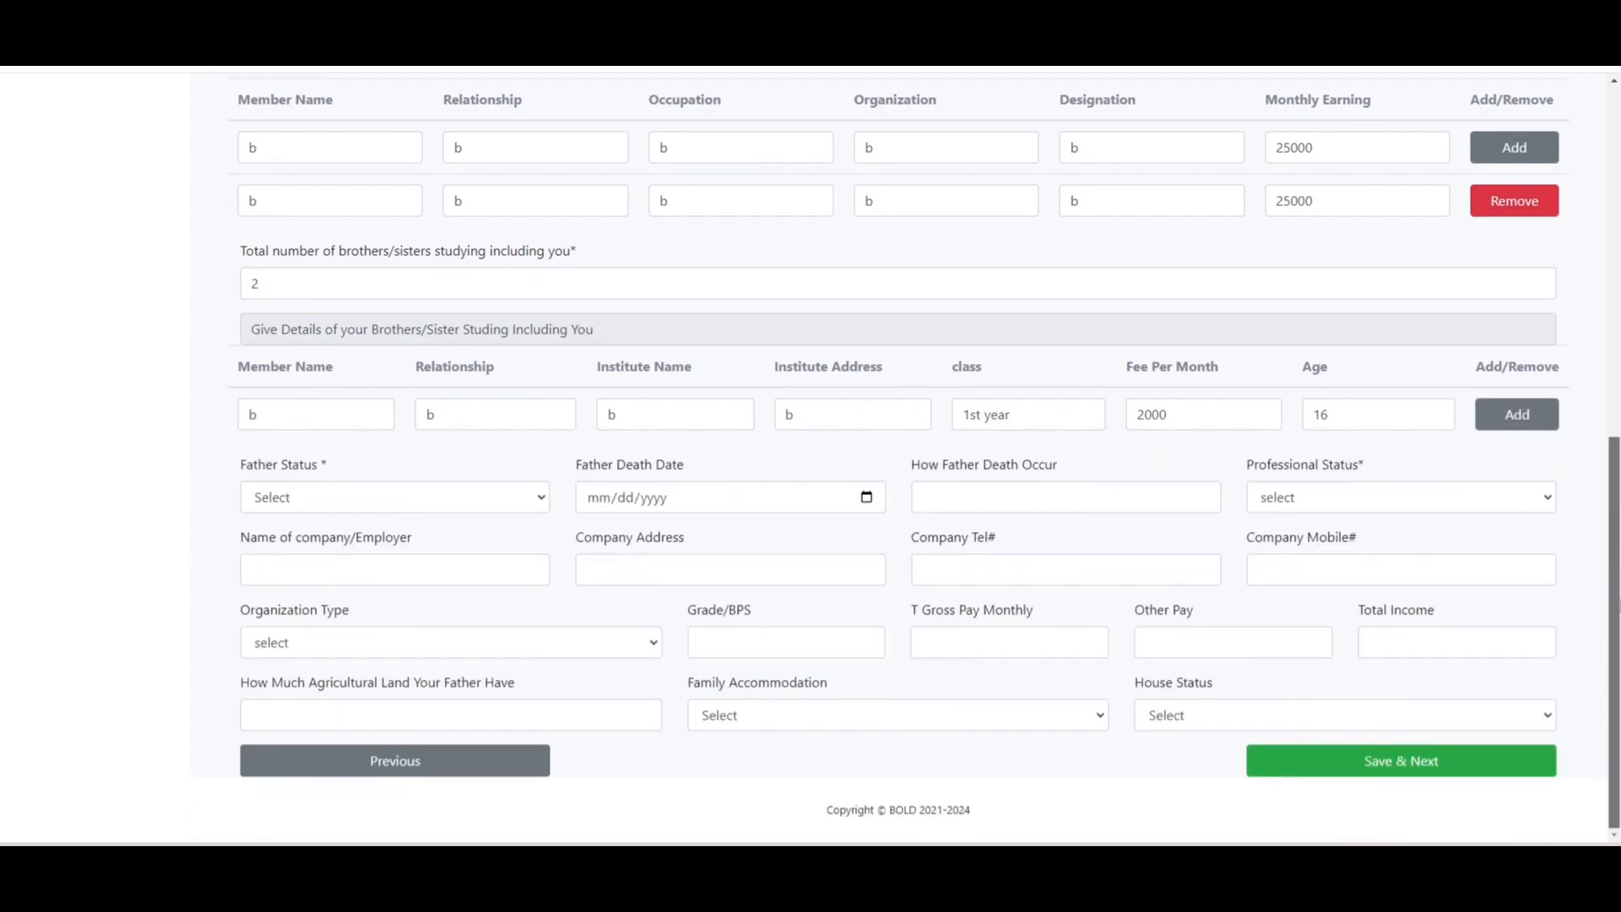
pyautogui.click(482, 509)
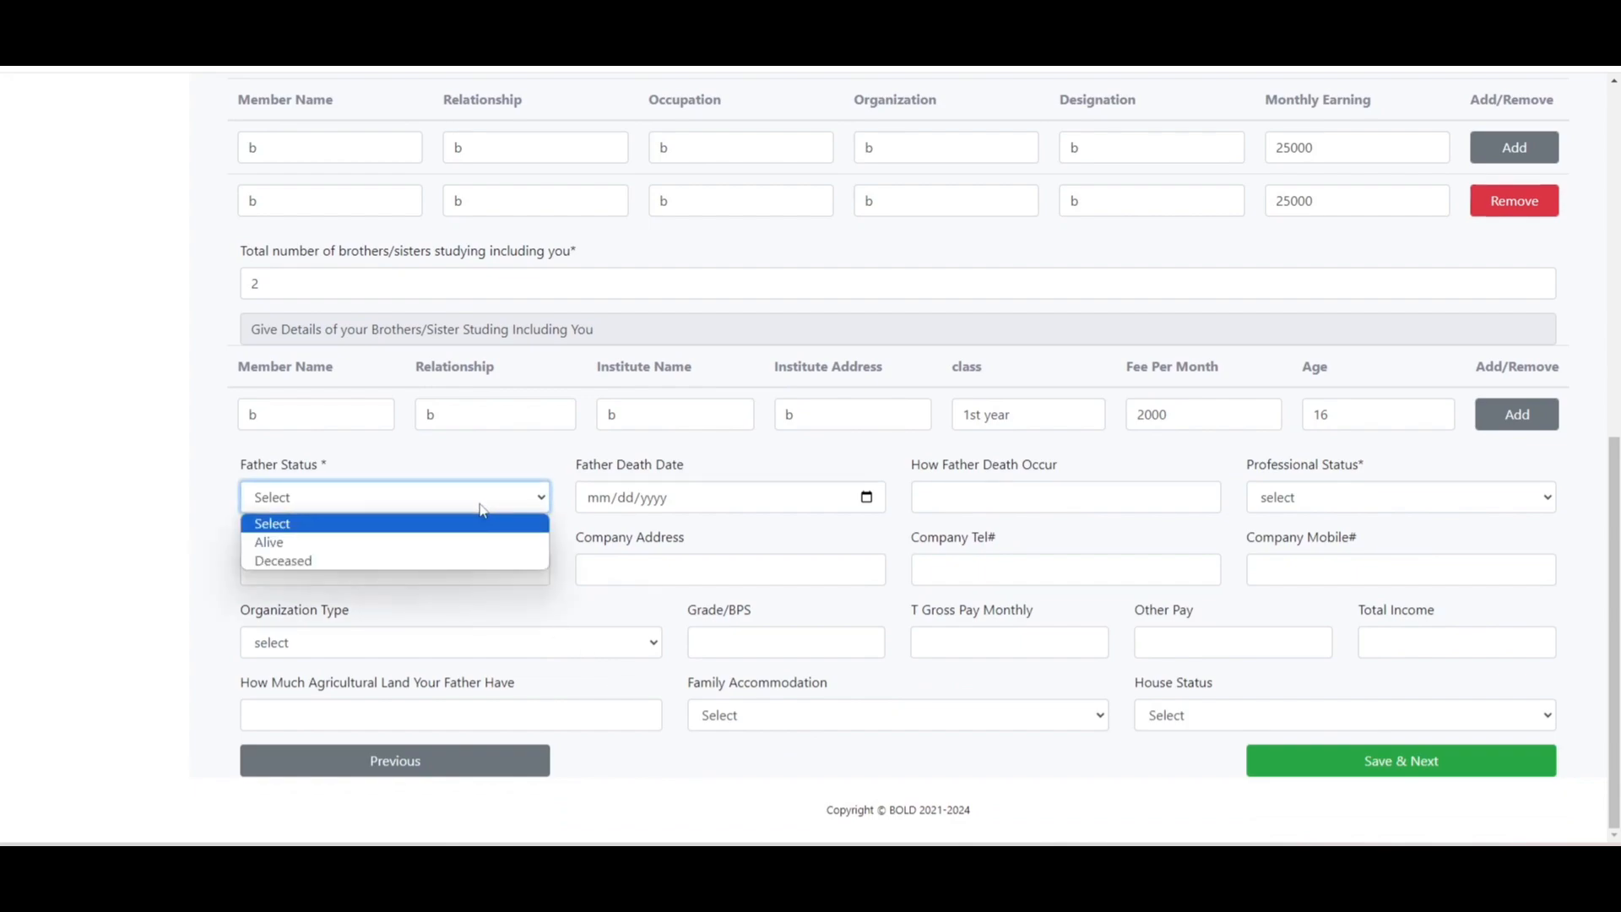
pyautogui.click(482, 561)
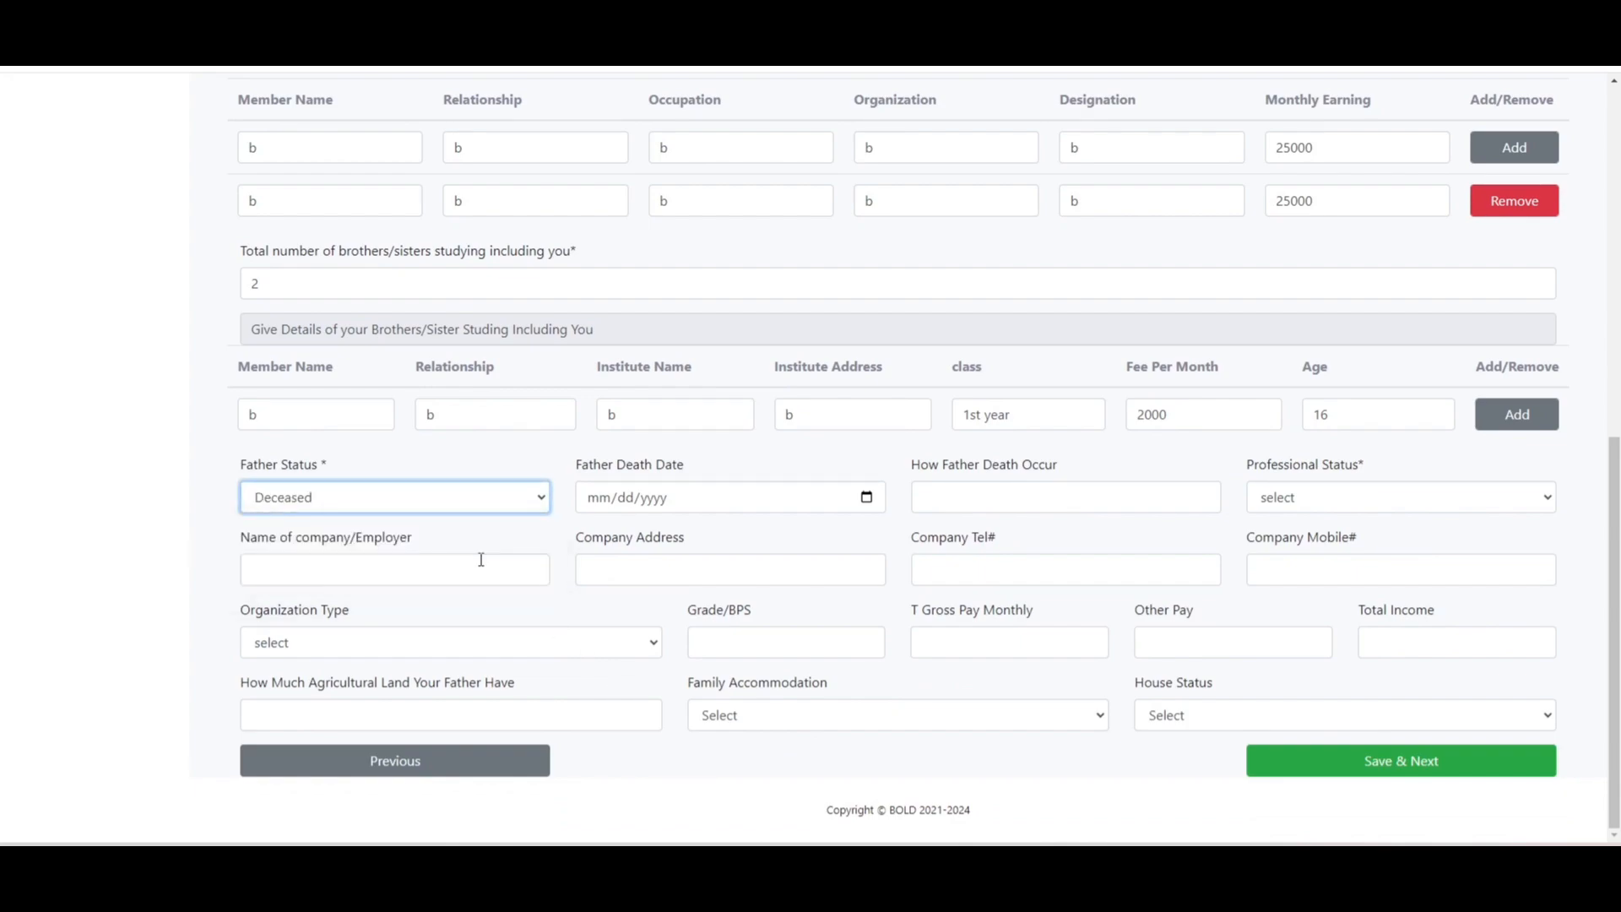
pyautogui.click(866, 497)
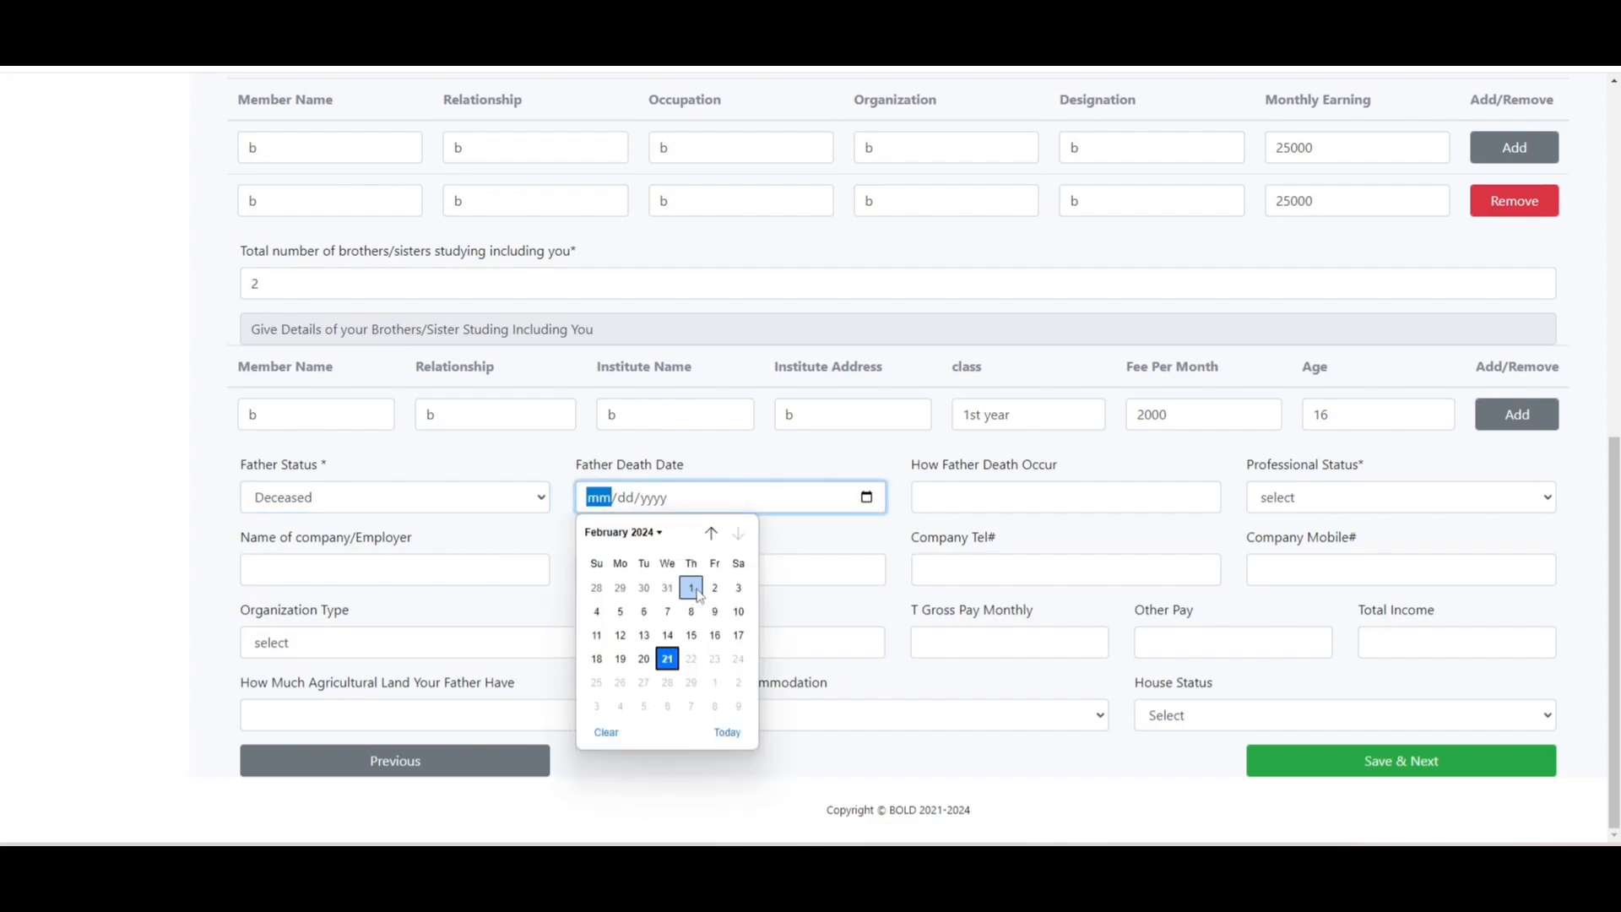
pyautogui.click(692, 589)
pyautogui.click(960, 494)
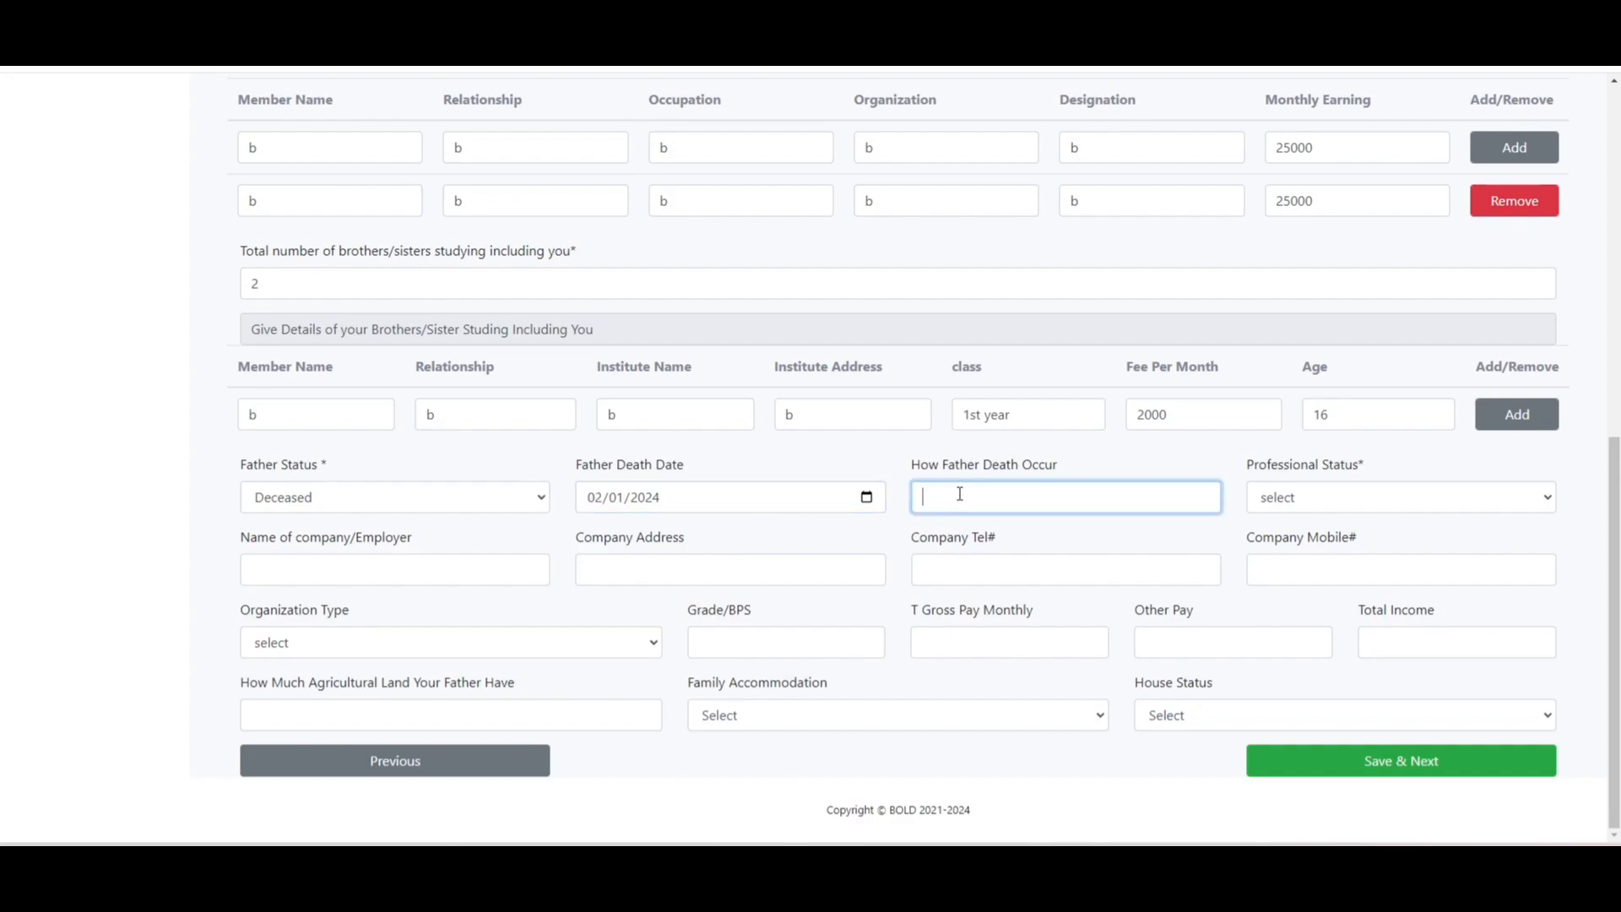
pyautogui.write('reason')
pyautogui.press('Tab')
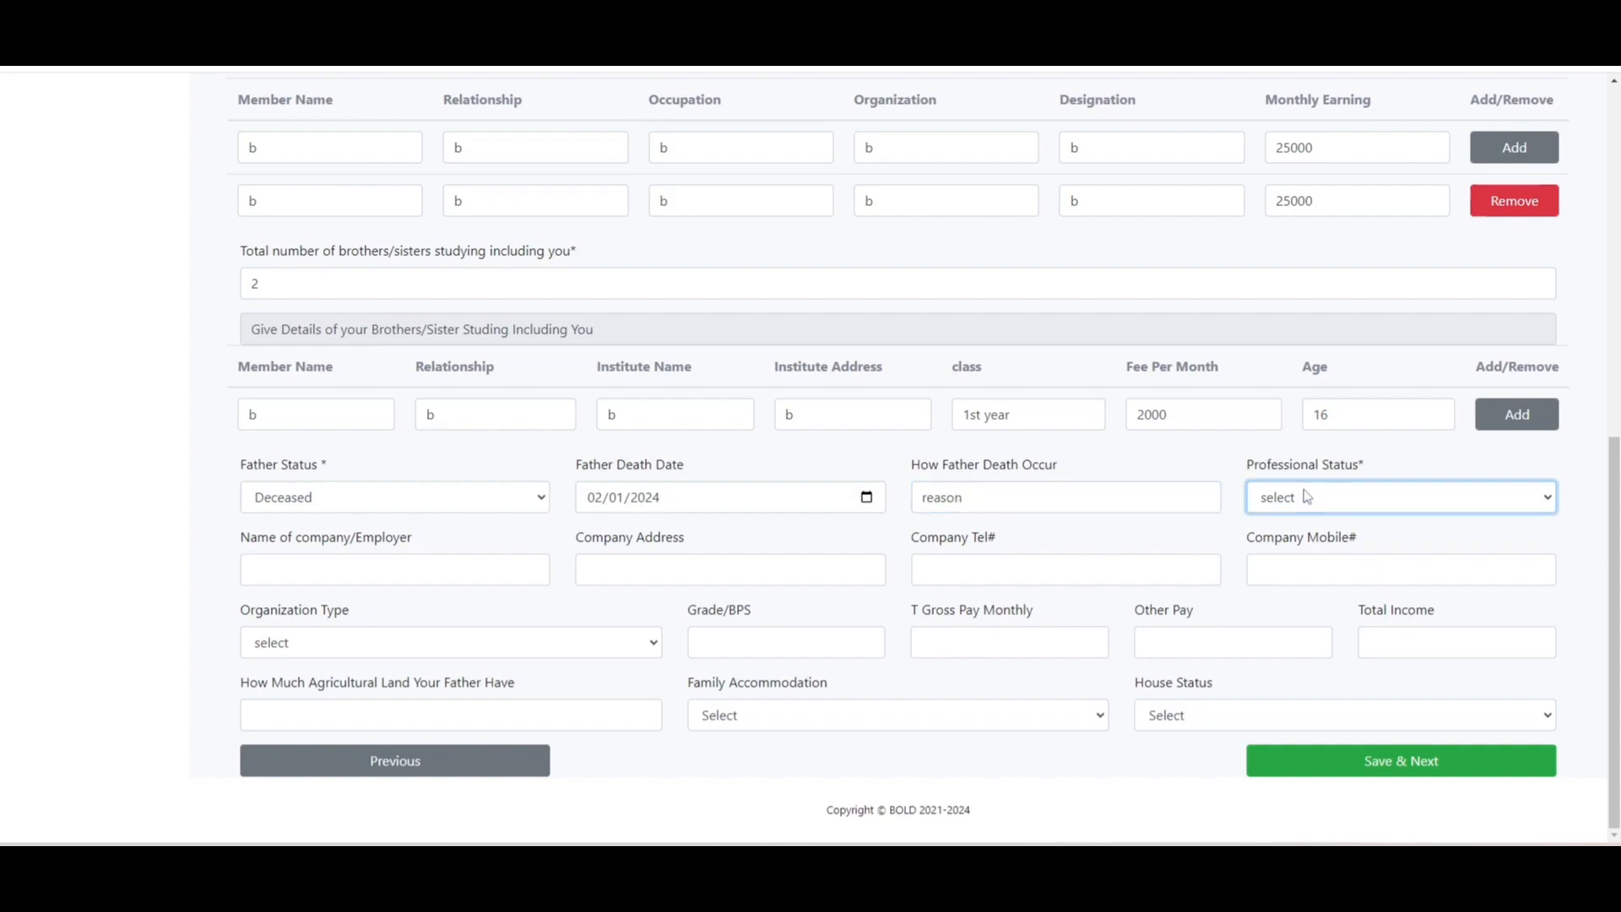
# - Set professional status to Retired, with employer and address 'n' and placeholder zero phone numbers
pyautogui.click(1306, 493)
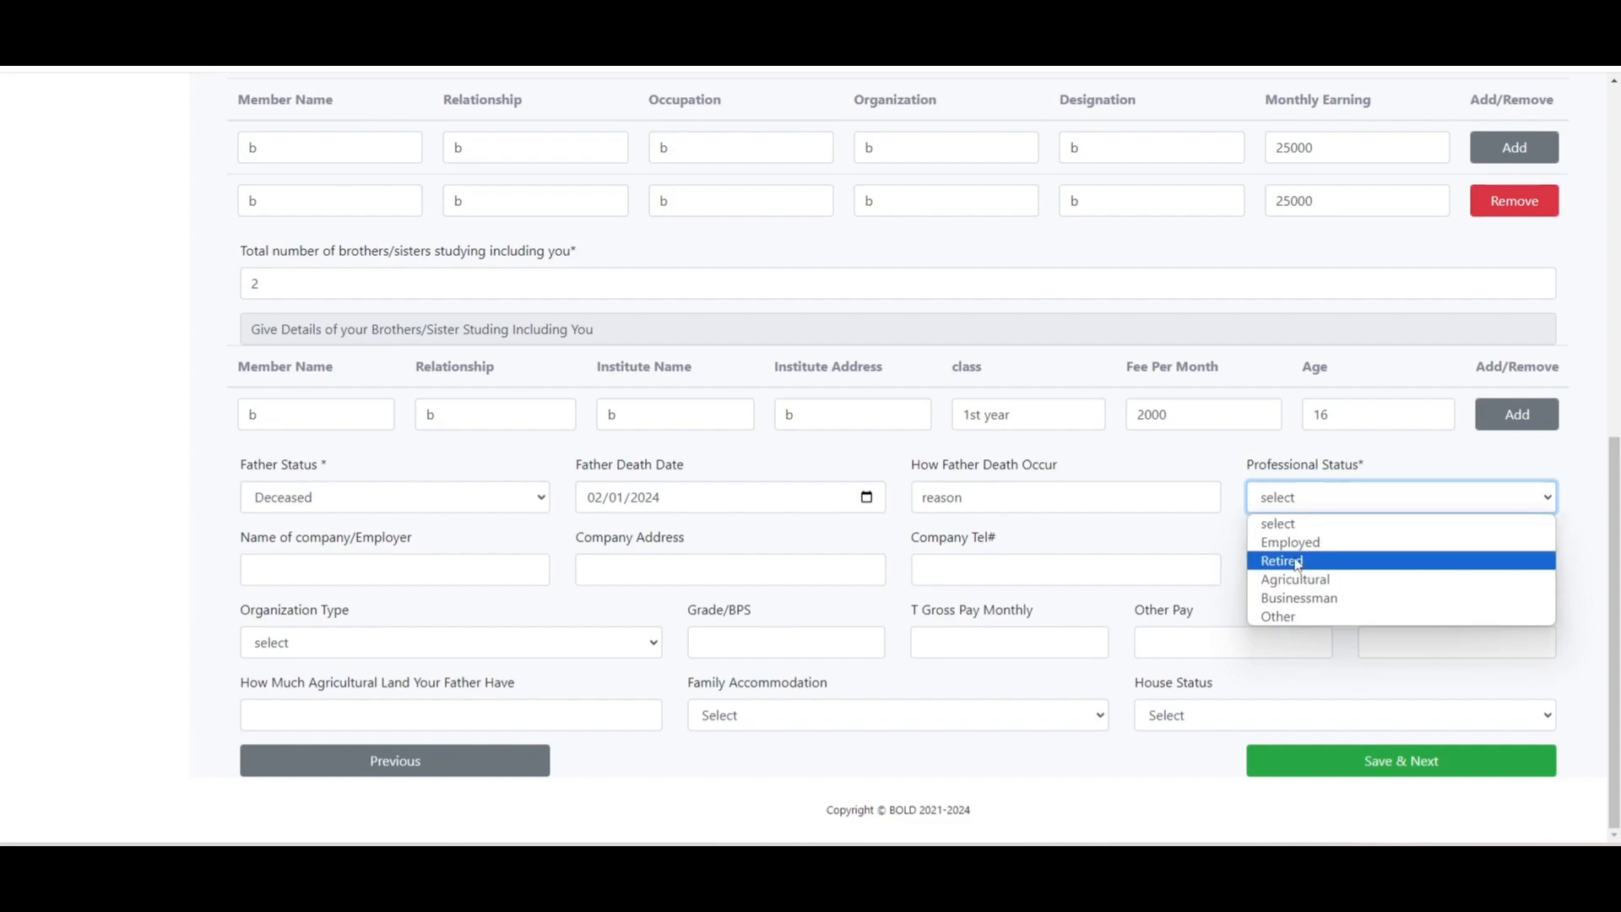
pyautogui.click(1300, 561)
pyautogui.click(473, 571)
pyautogui.write('n')
pyautogui.press('Tab')
pyautogui.write('n')
pyautogui.press('Tab')
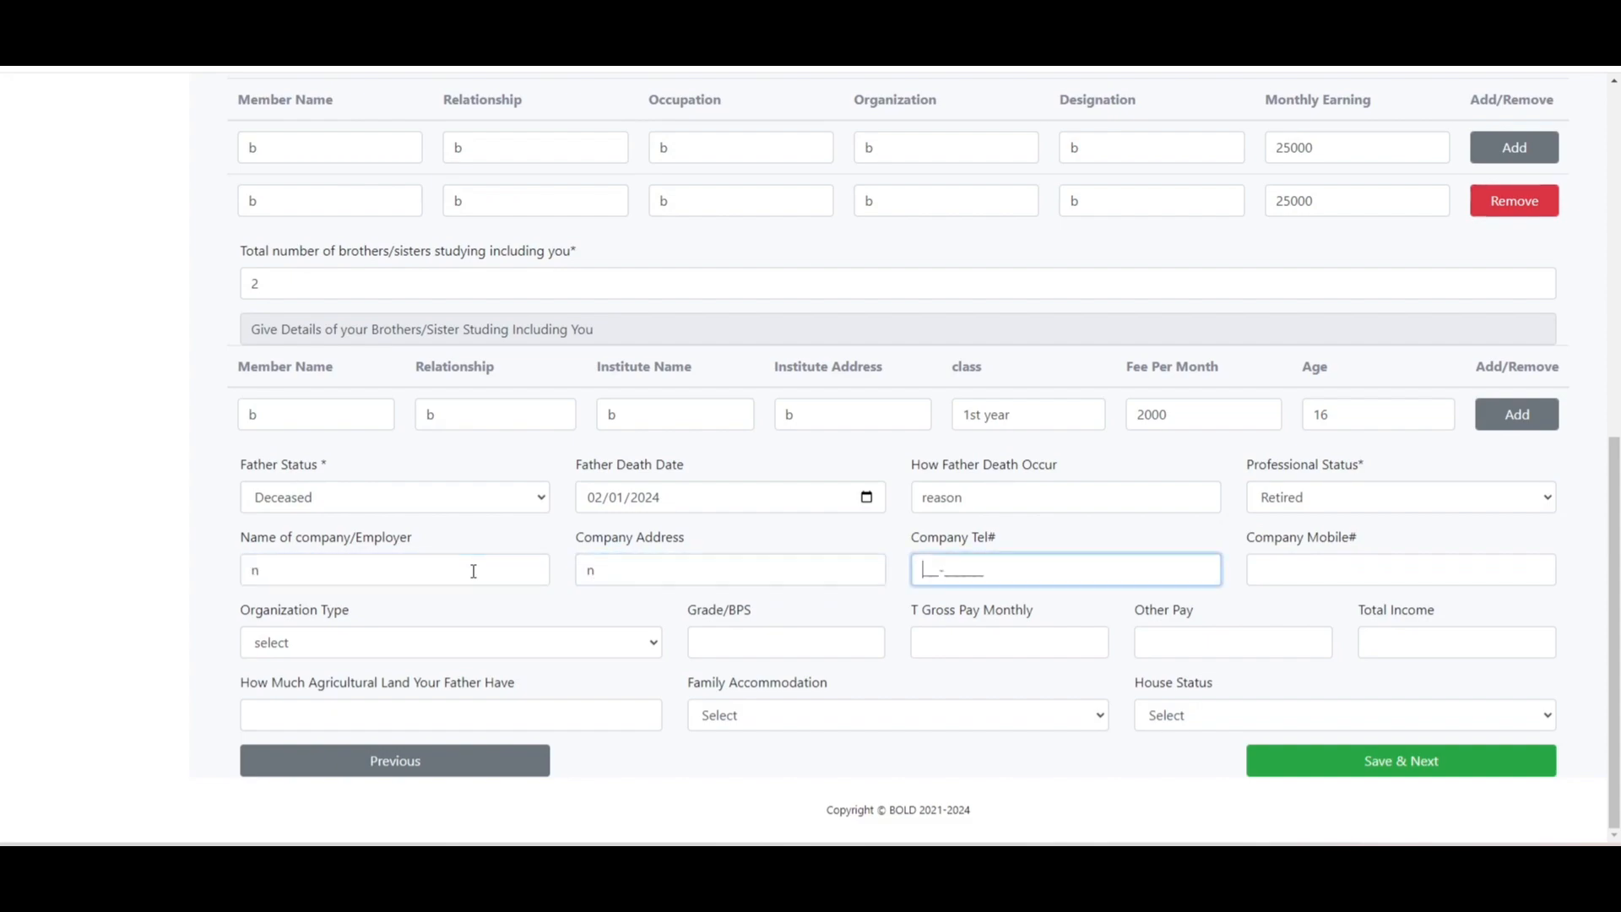
pyautogui.write('00000000000')
pyautogui.press('Tab')
pyautogui.write('00000000000')
pyautogui.press('Tab')
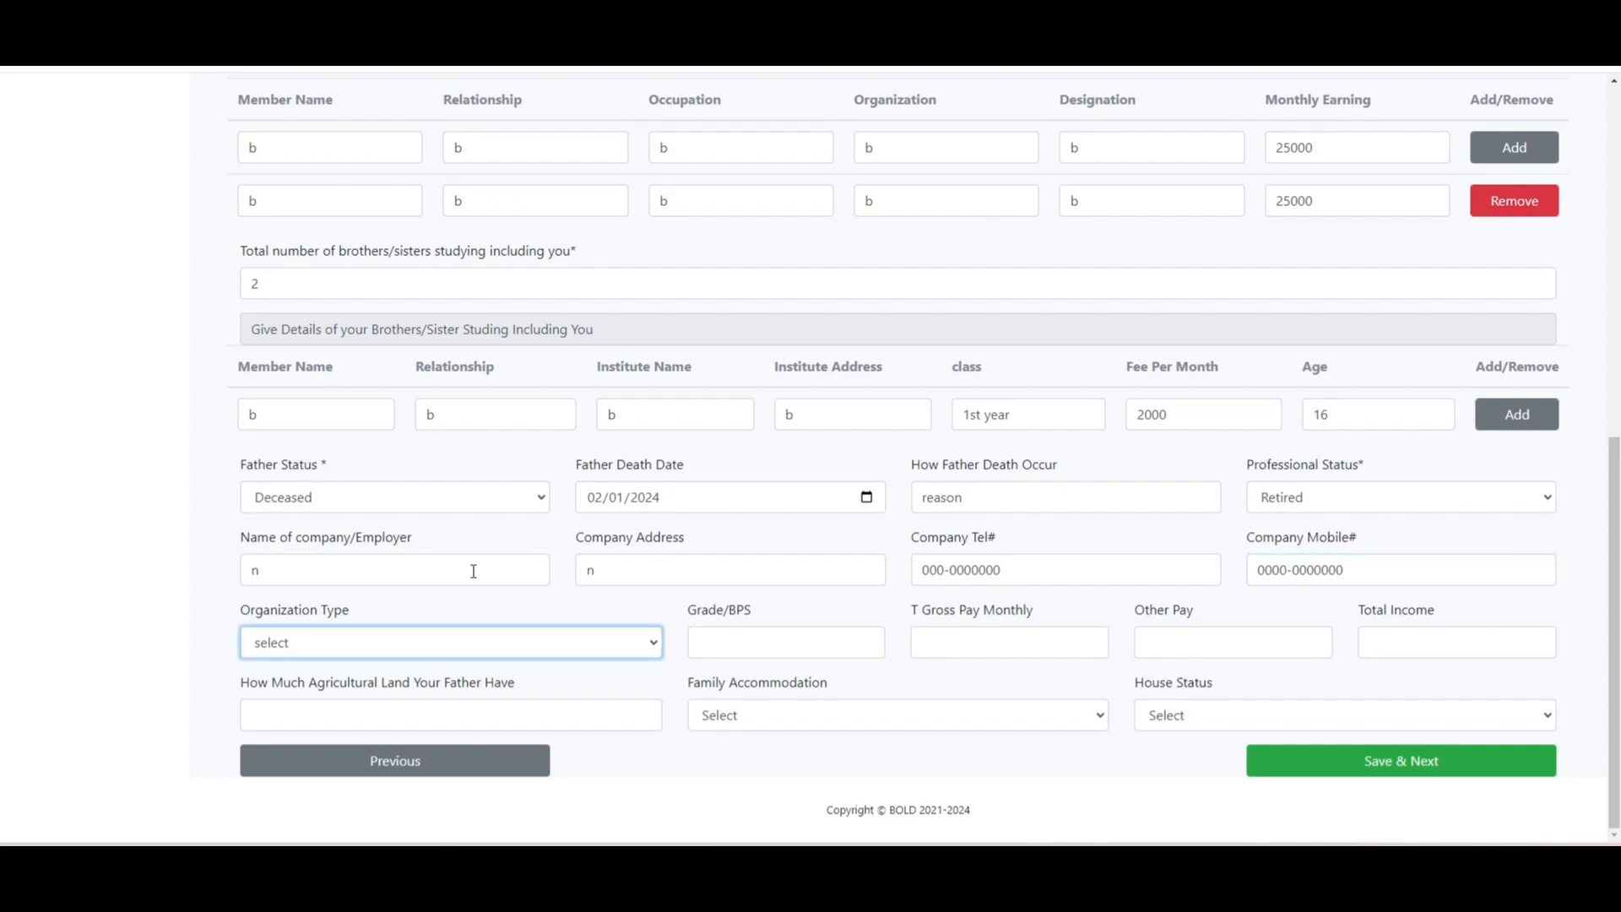
# - Choose Semi Government organization, grade 0, gross and other pay 0, and total income 50000
pyautogui.click(485, 645)
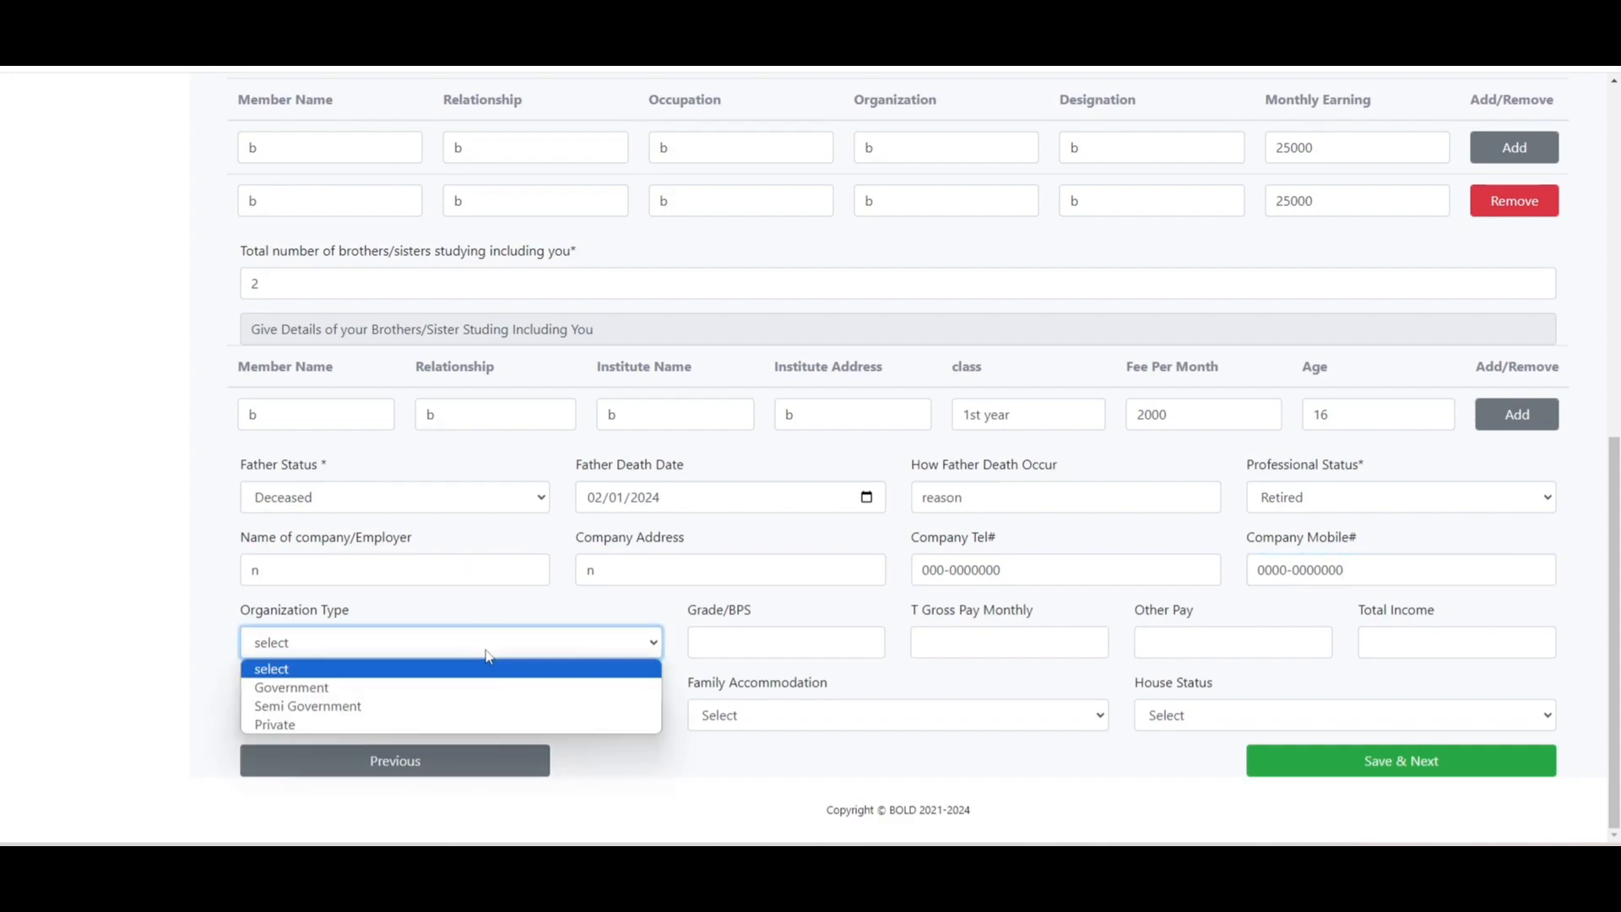
pyautogui.click(486, 706)
pyautogui.click(786, 635)
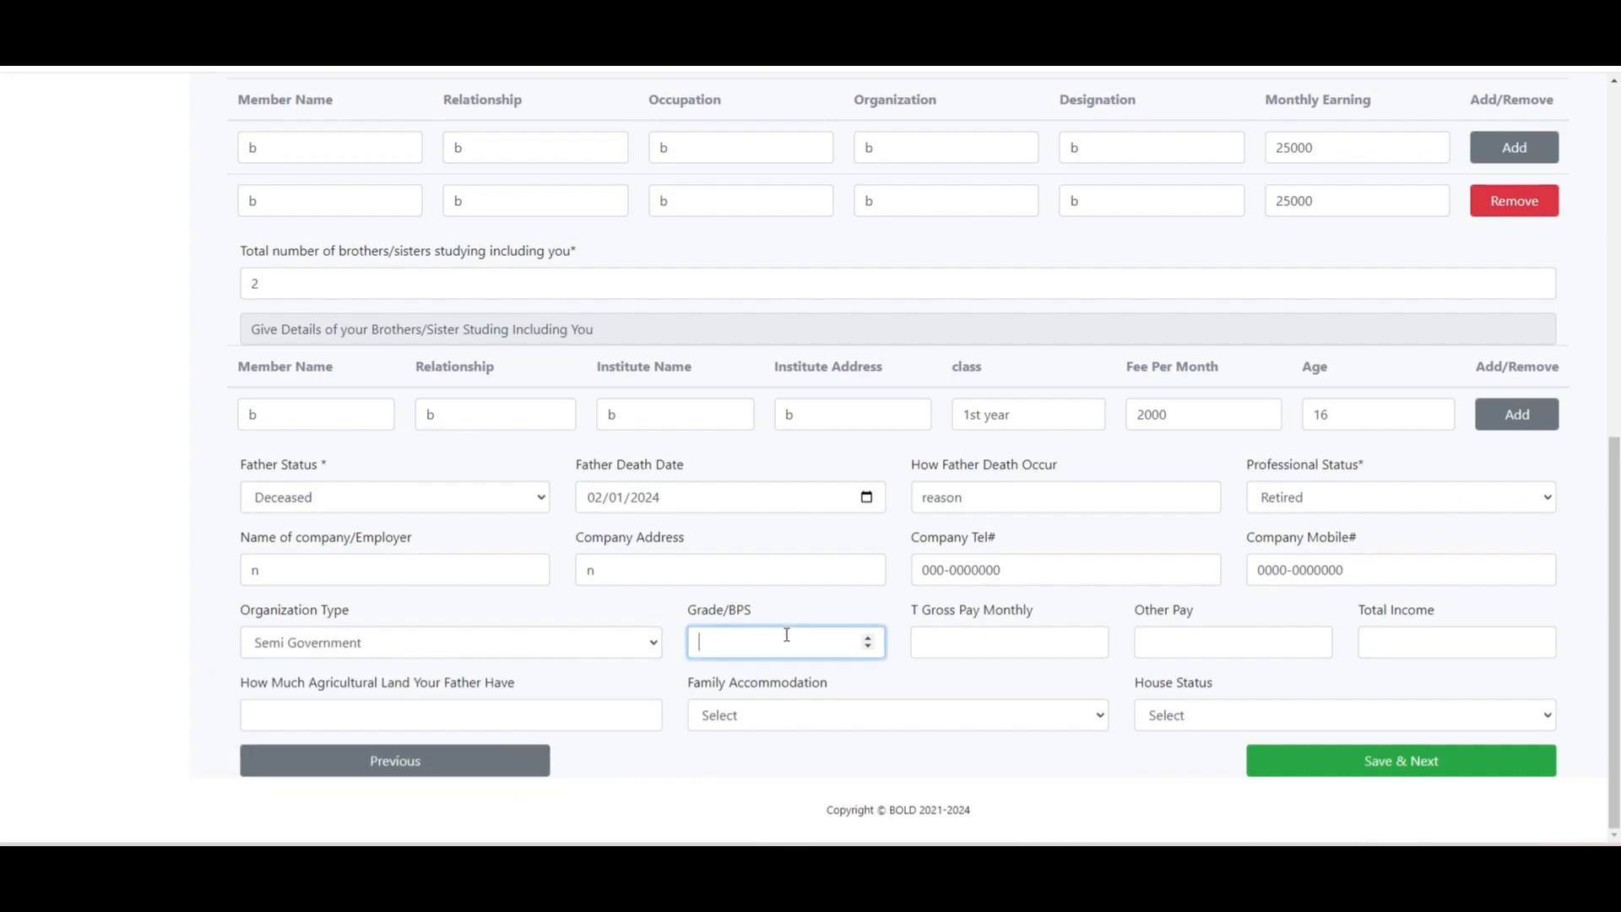
pyautogui.write('0')
pyautogui.press('Tab')
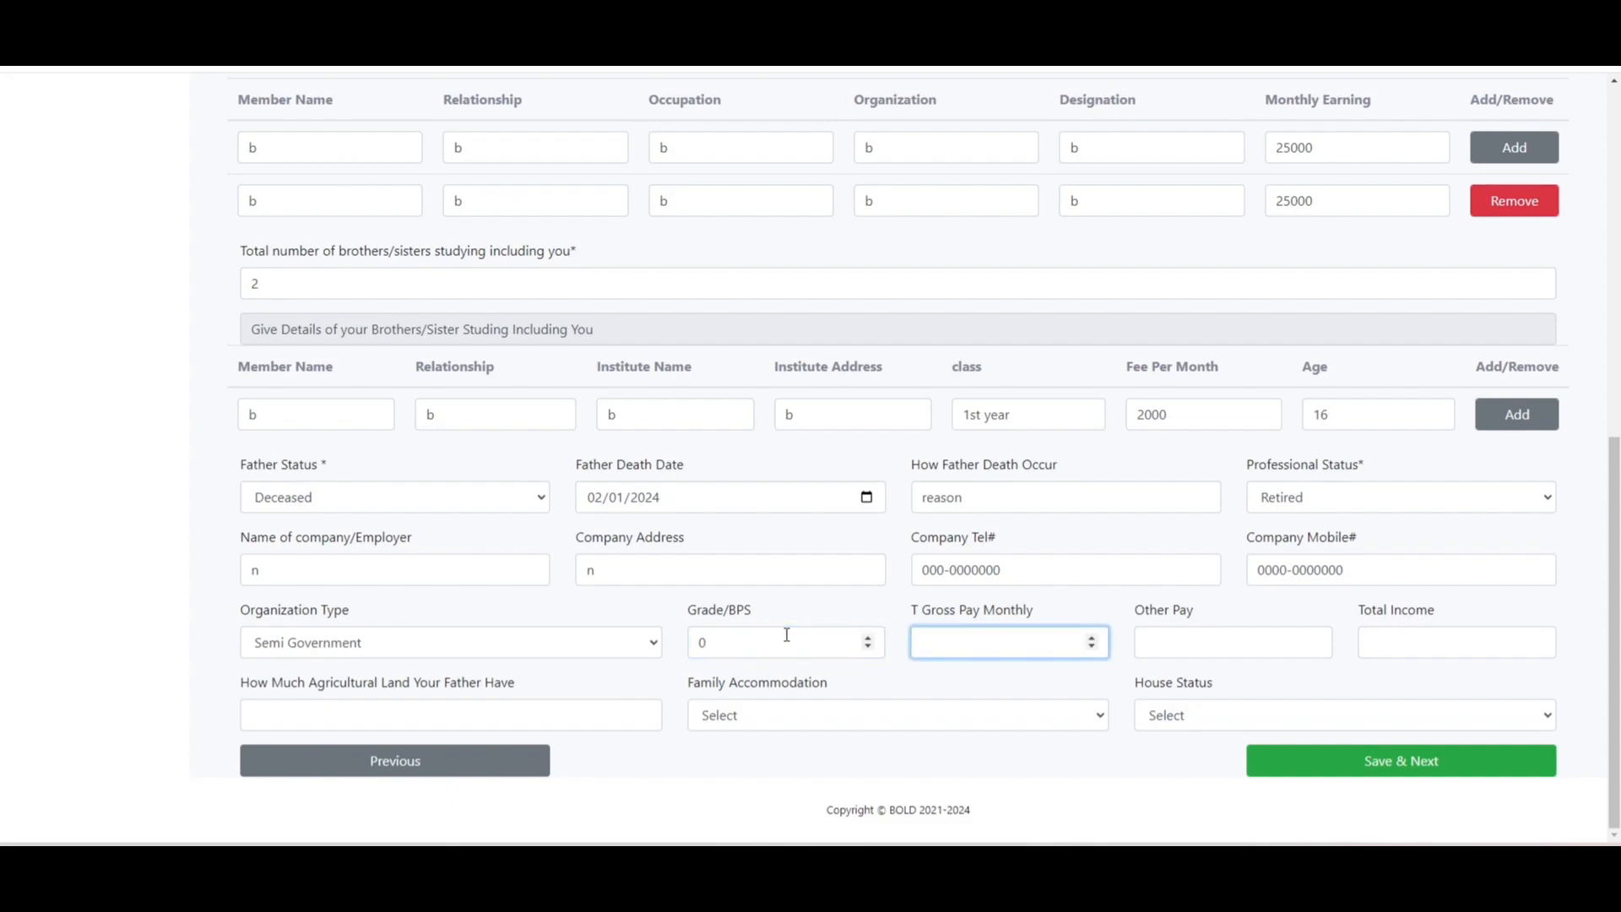
pyautogui.write('0')
pyautogui.press('Tab')
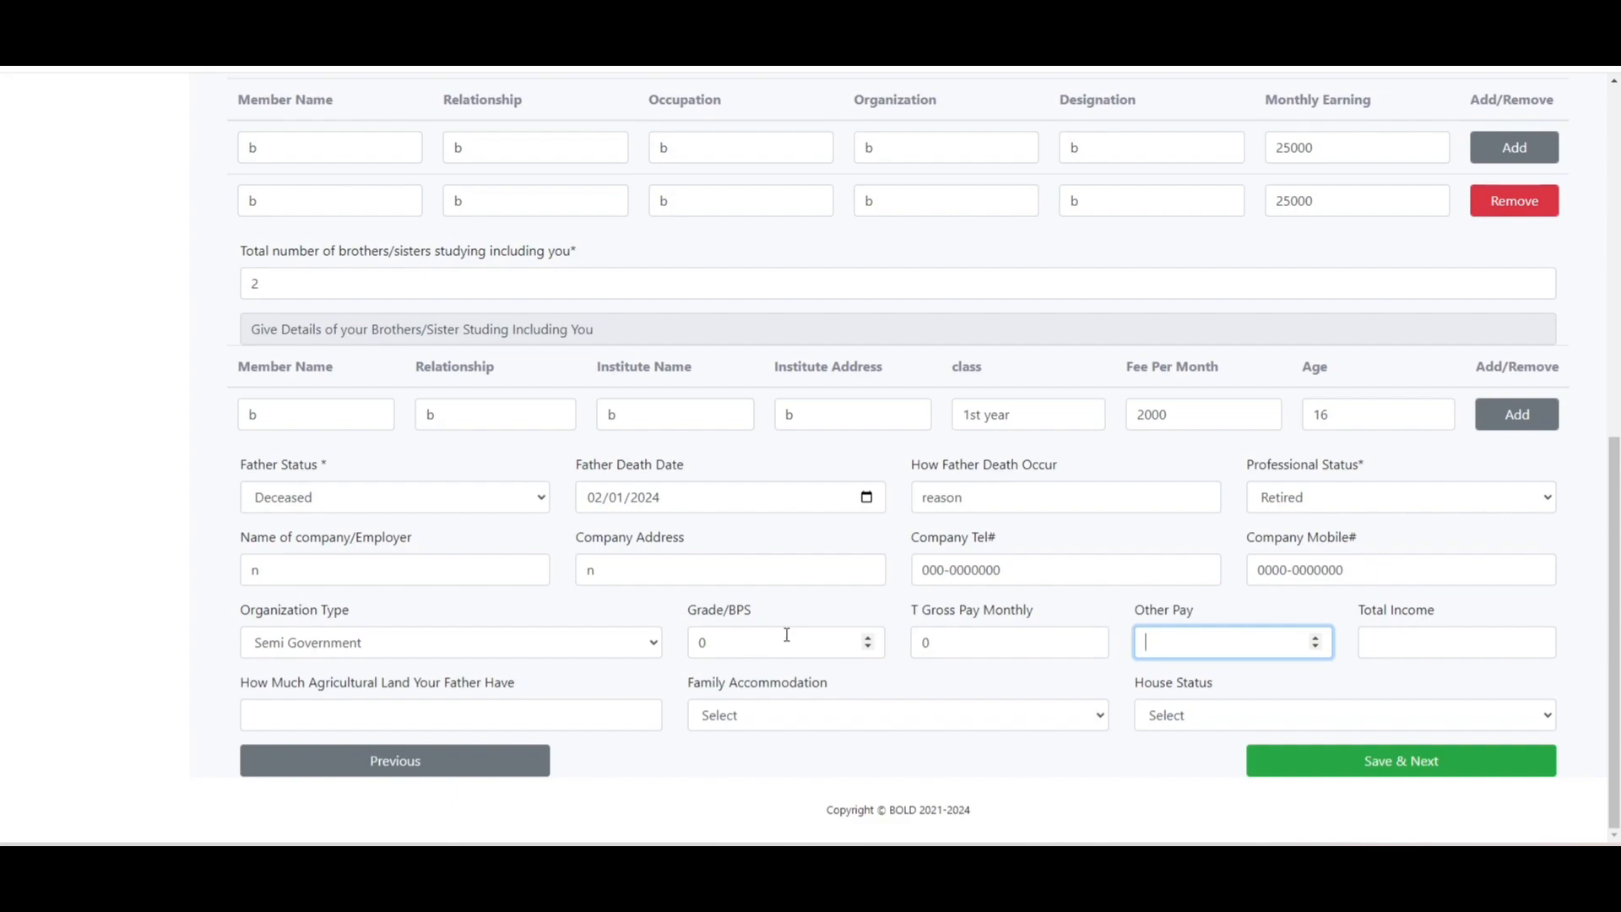
pyautogui.write('0')
pyautogui.press('Tab')
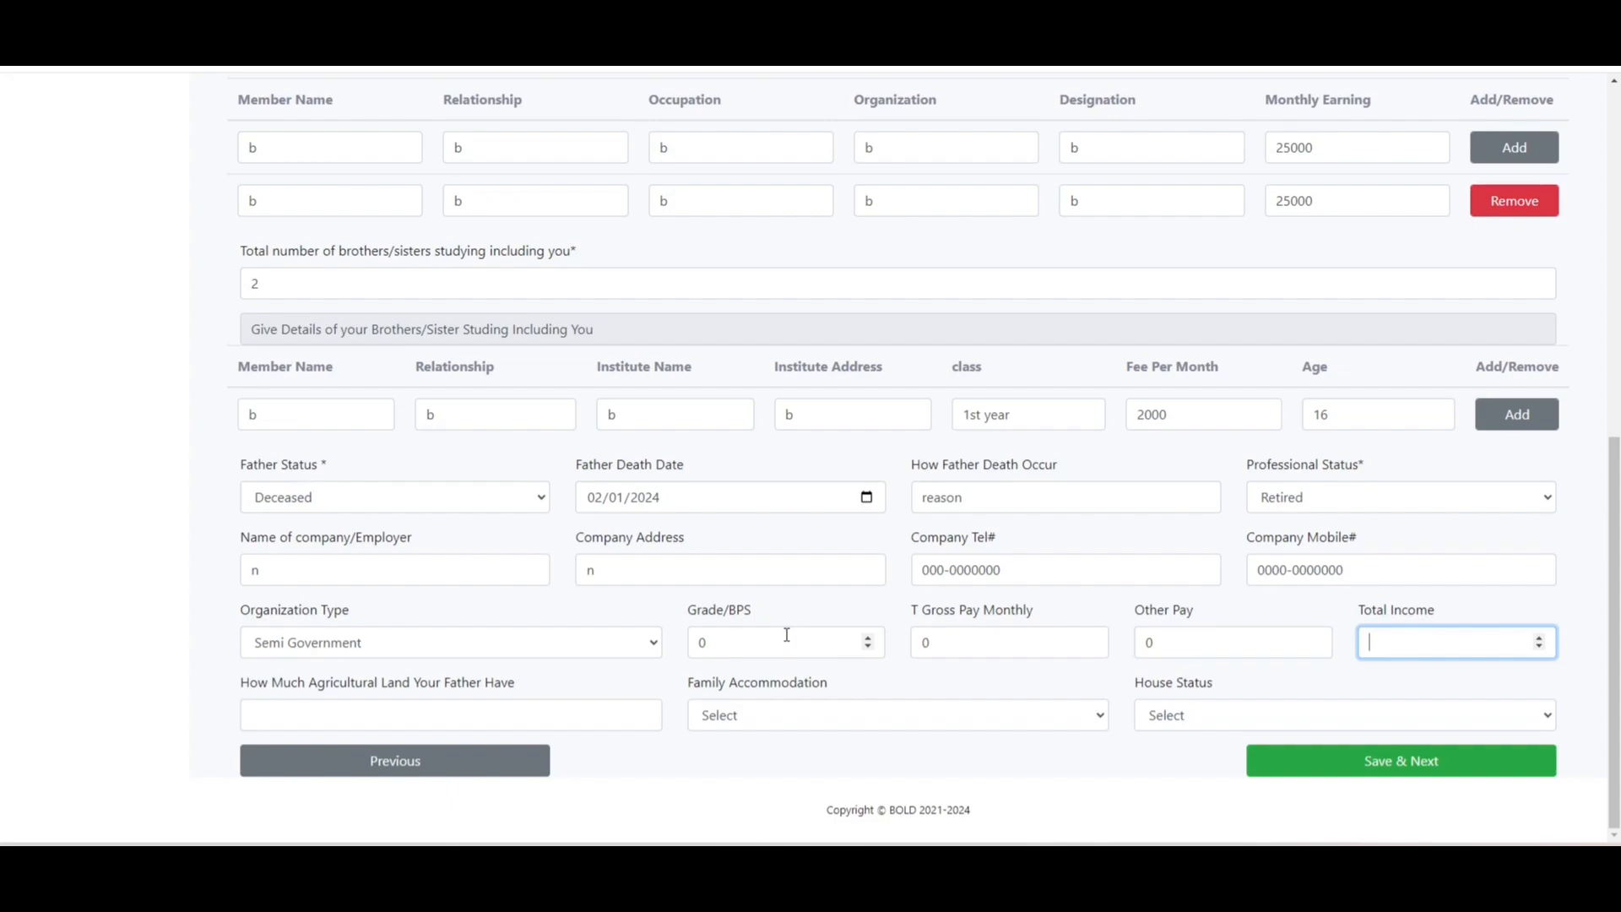
pyautogui.write('50000')
# - Enter 5 kanal agricultural land, Town House accommodation and Family Own house status
pyautogui.click(347, 717)
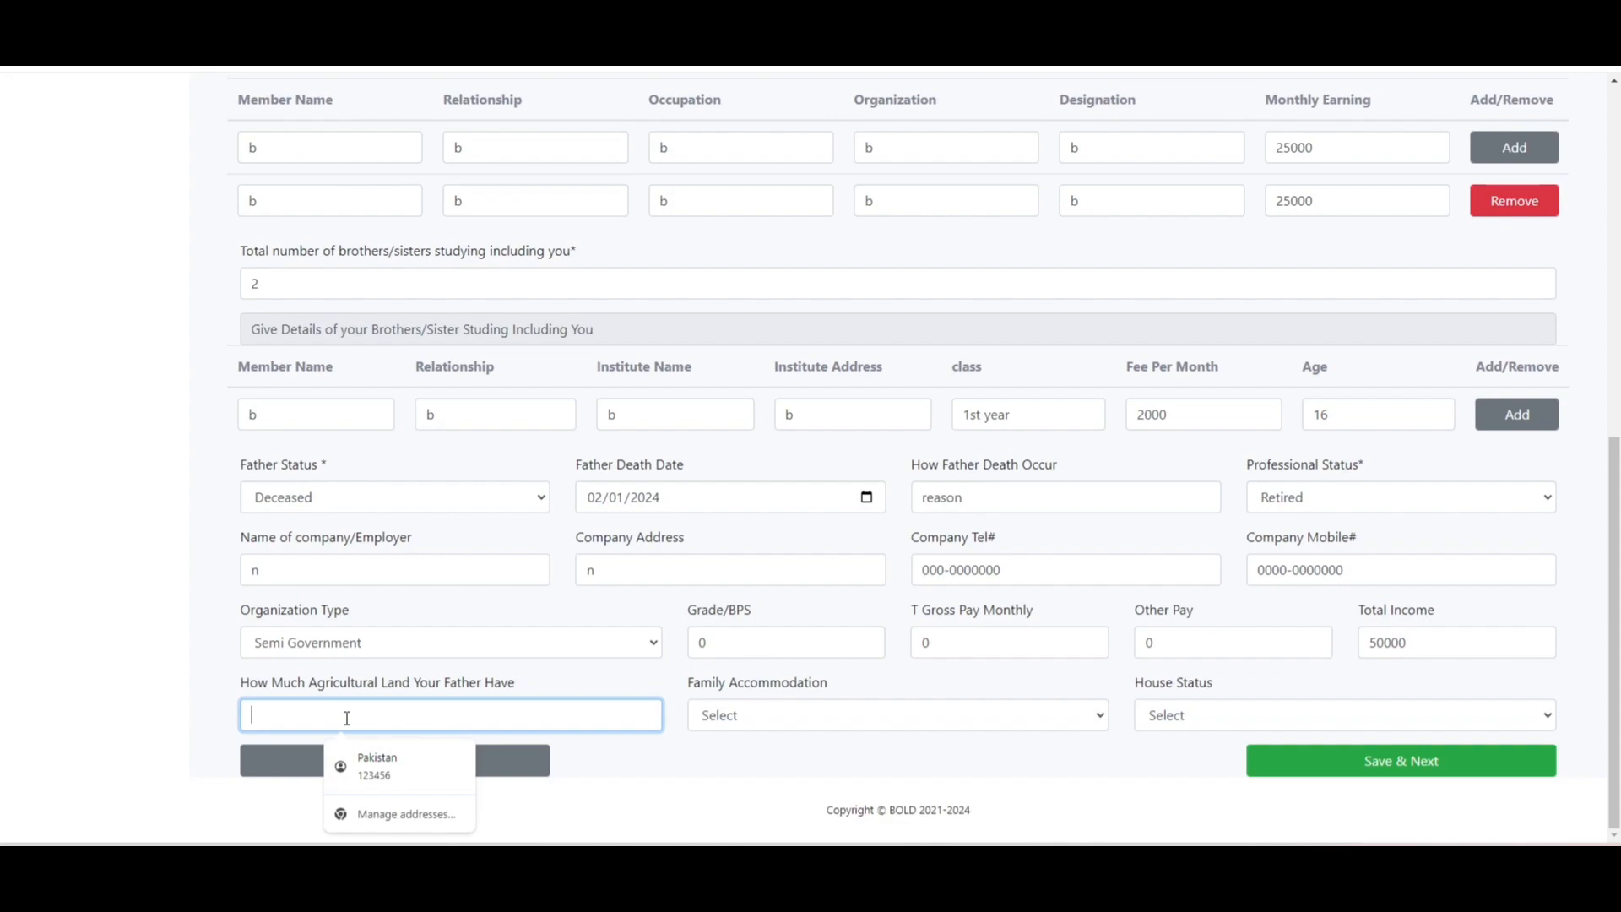
pyautogui.write('5')
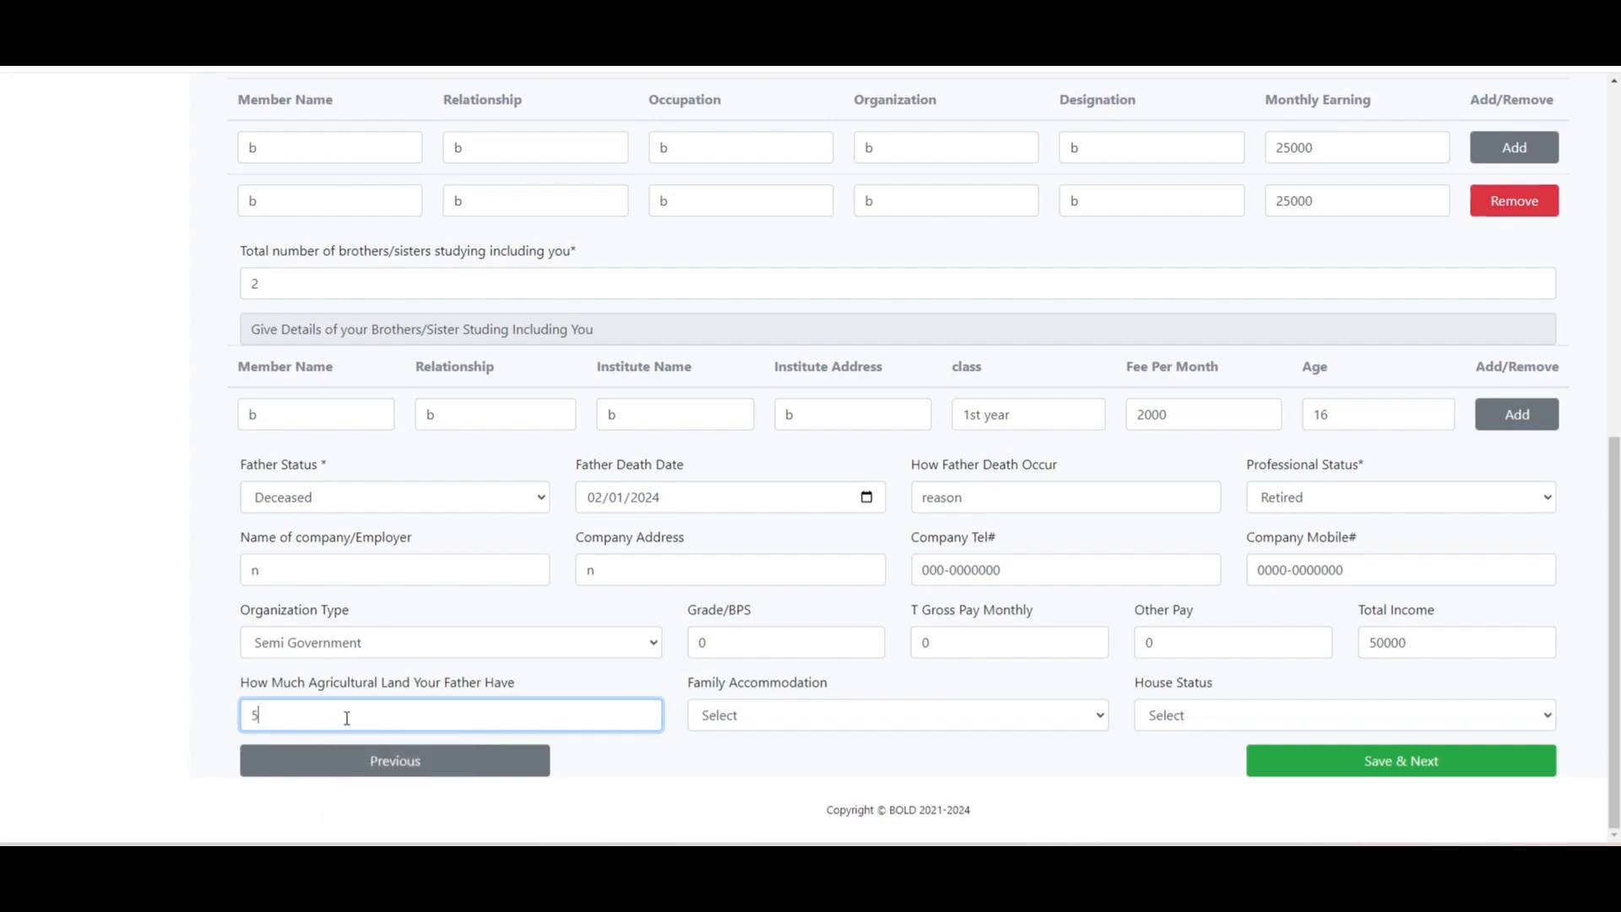
pyautogui.write(' kanal')
pyautogui.press('Tab')
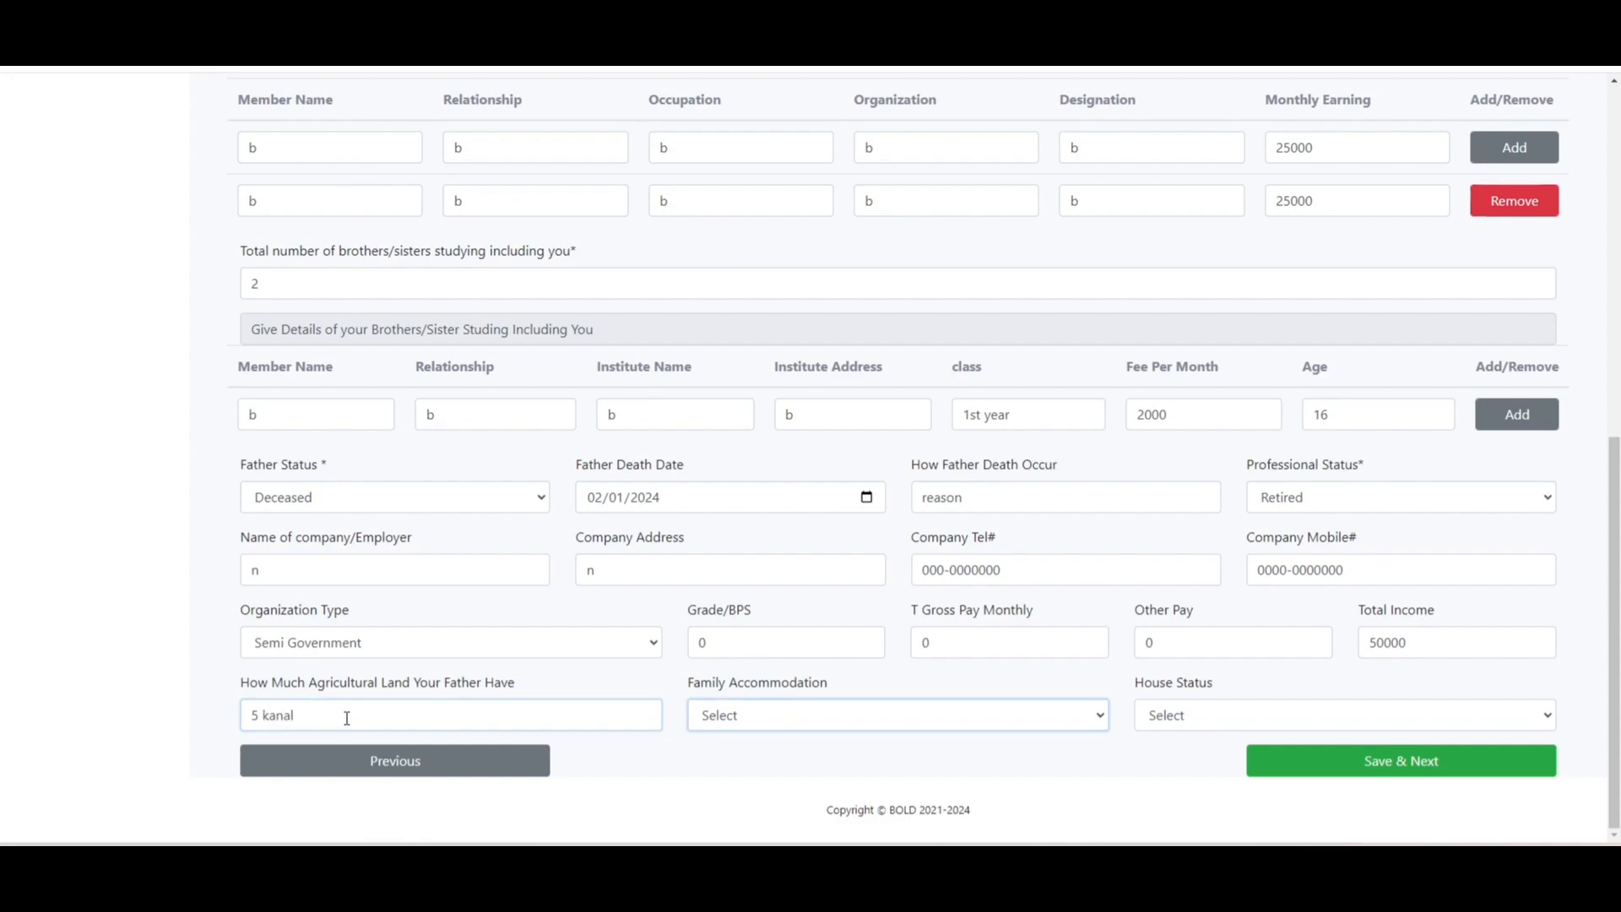
pyautogui.click(765, 716)
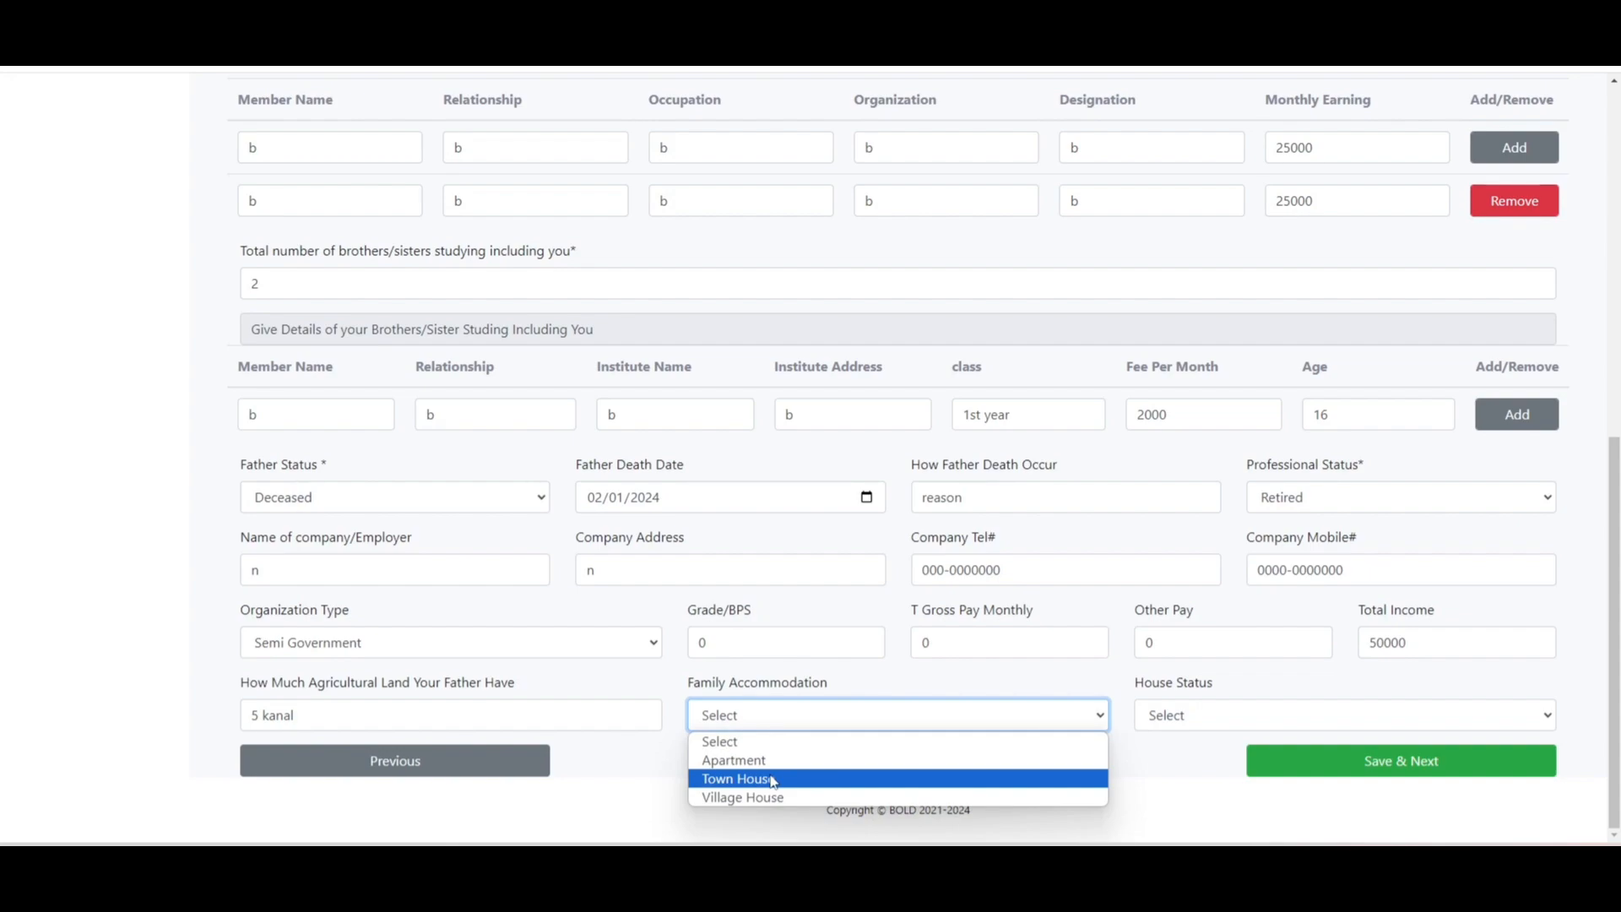
pyautogui.click(774, 780)
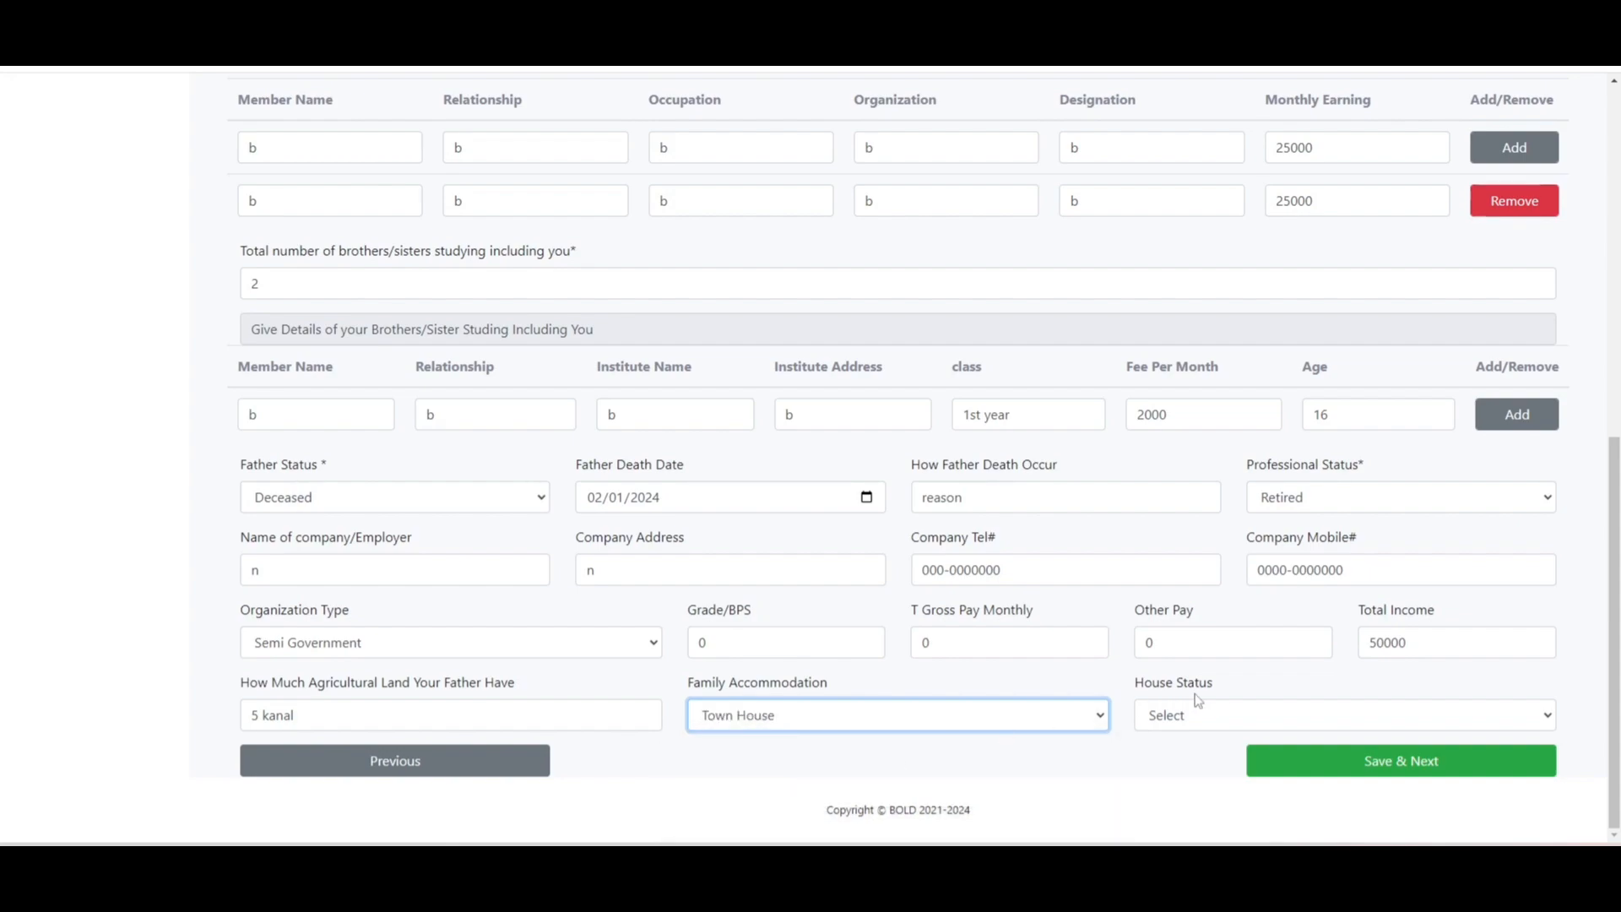
pyautogui.click(1224, 725)
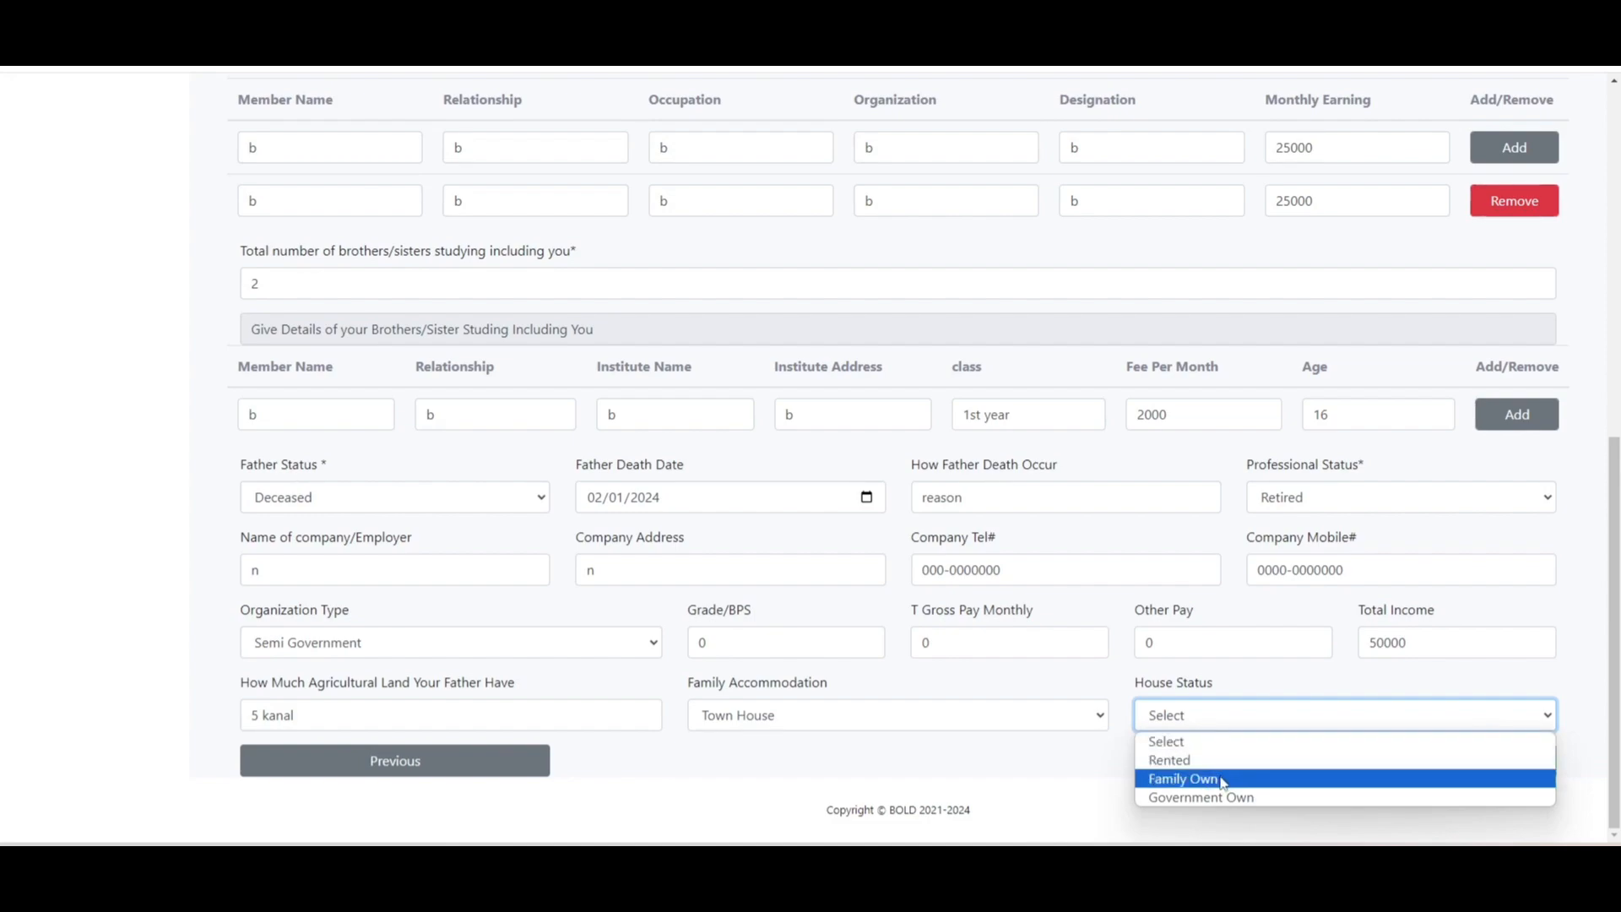
pyautogui.click(1222, 780)
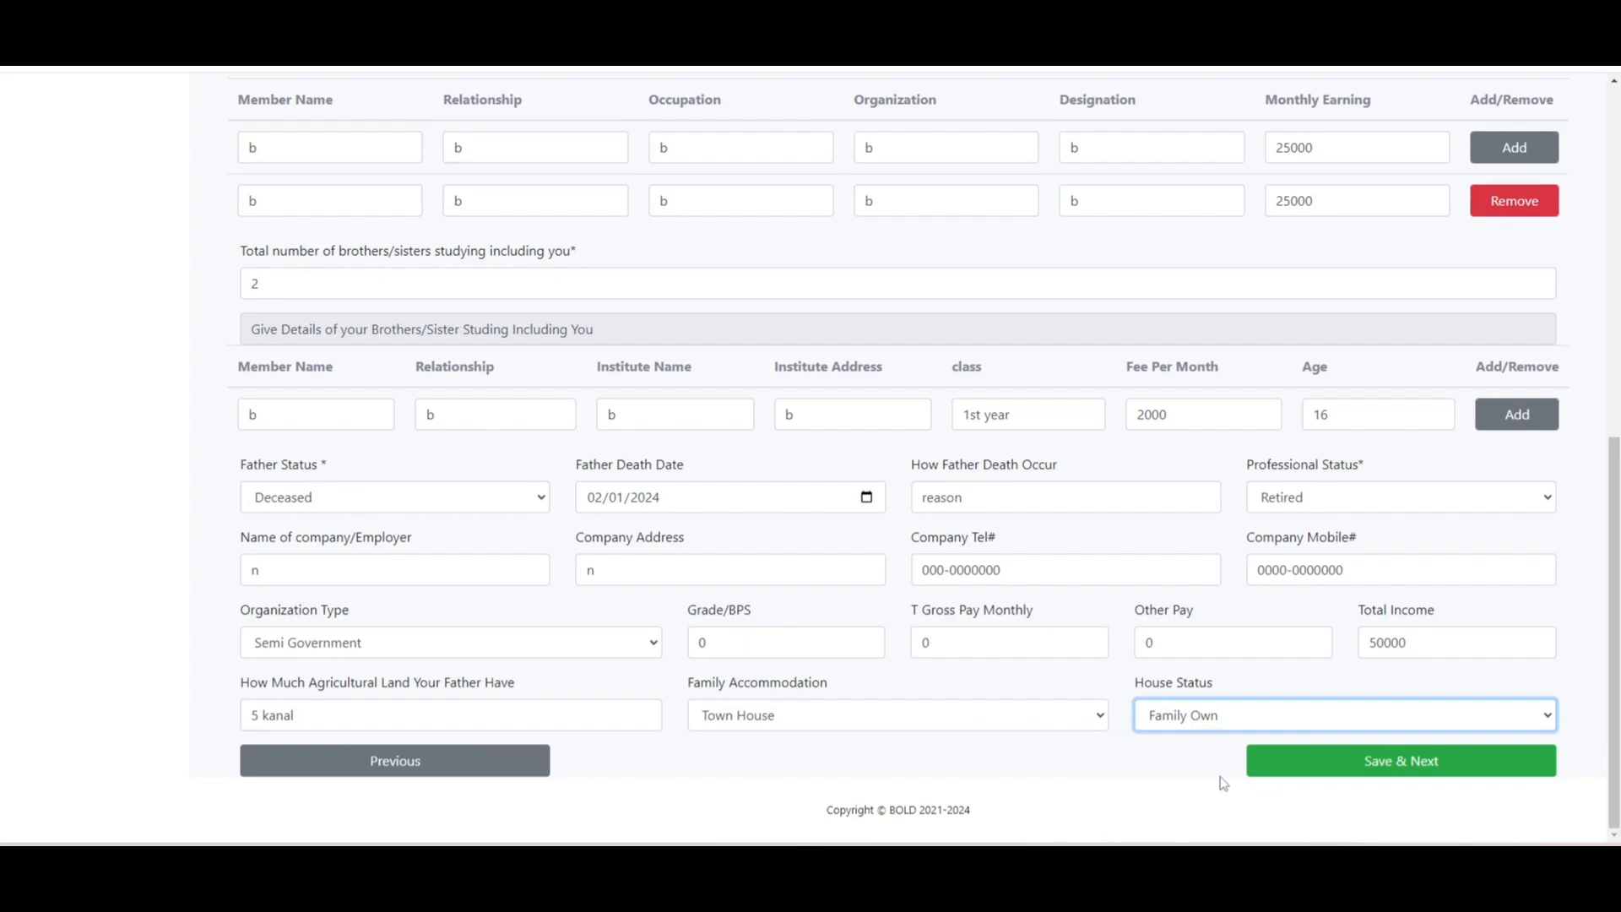
# - Save the family details, dismiss the mark sheet warning and choose Metric as degree level
pyautogui.click(1320, 762)
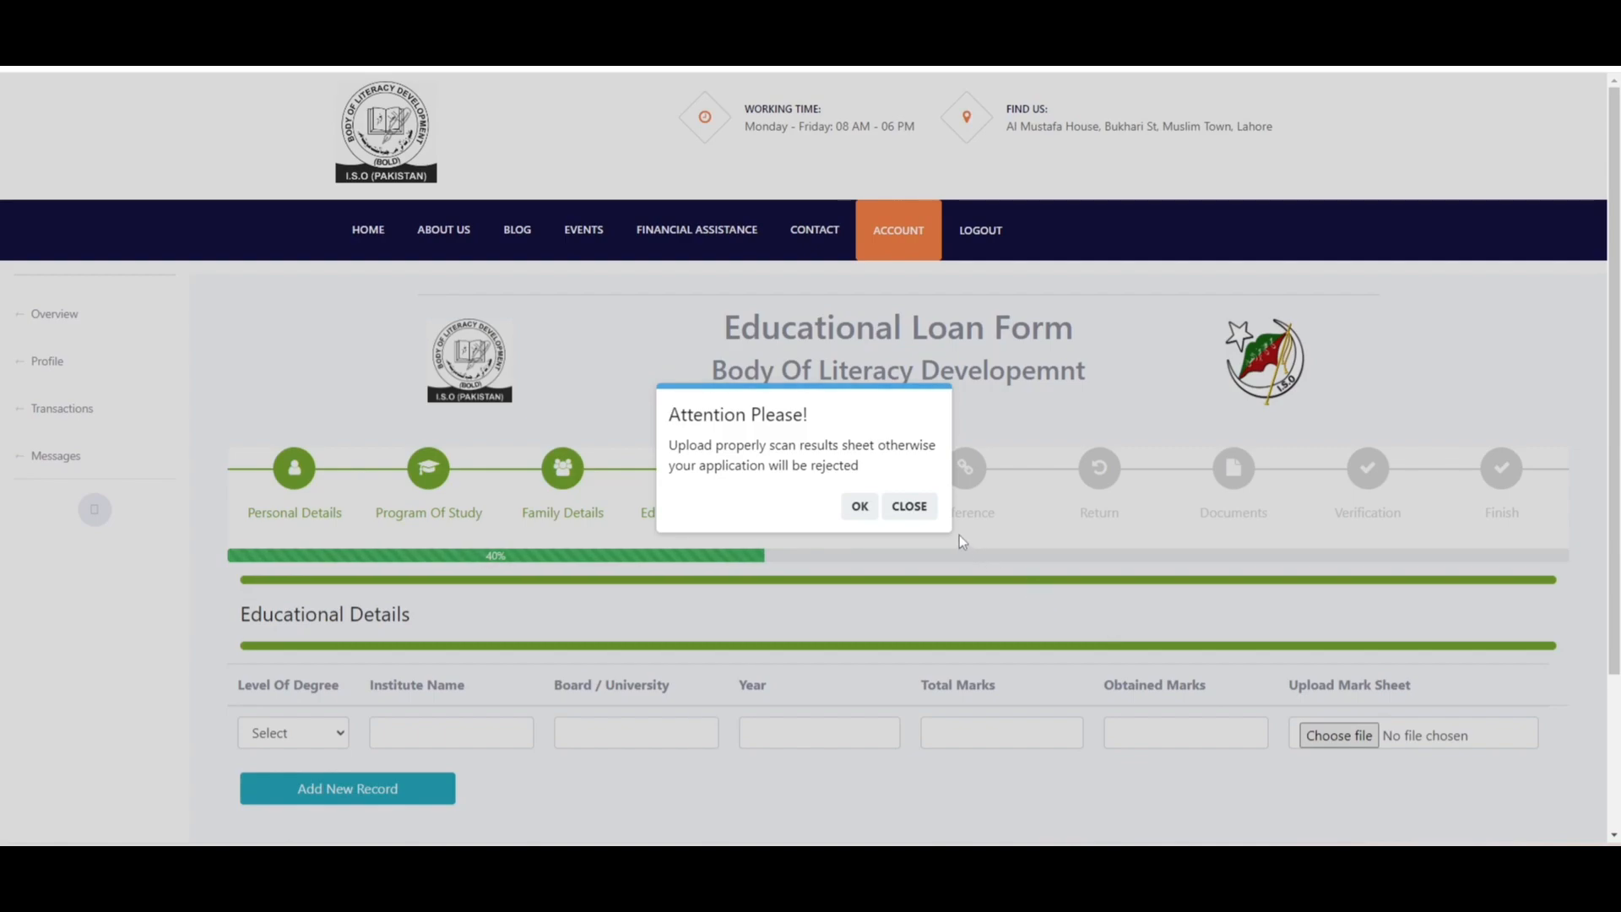
pyautogui.click(910, 506)
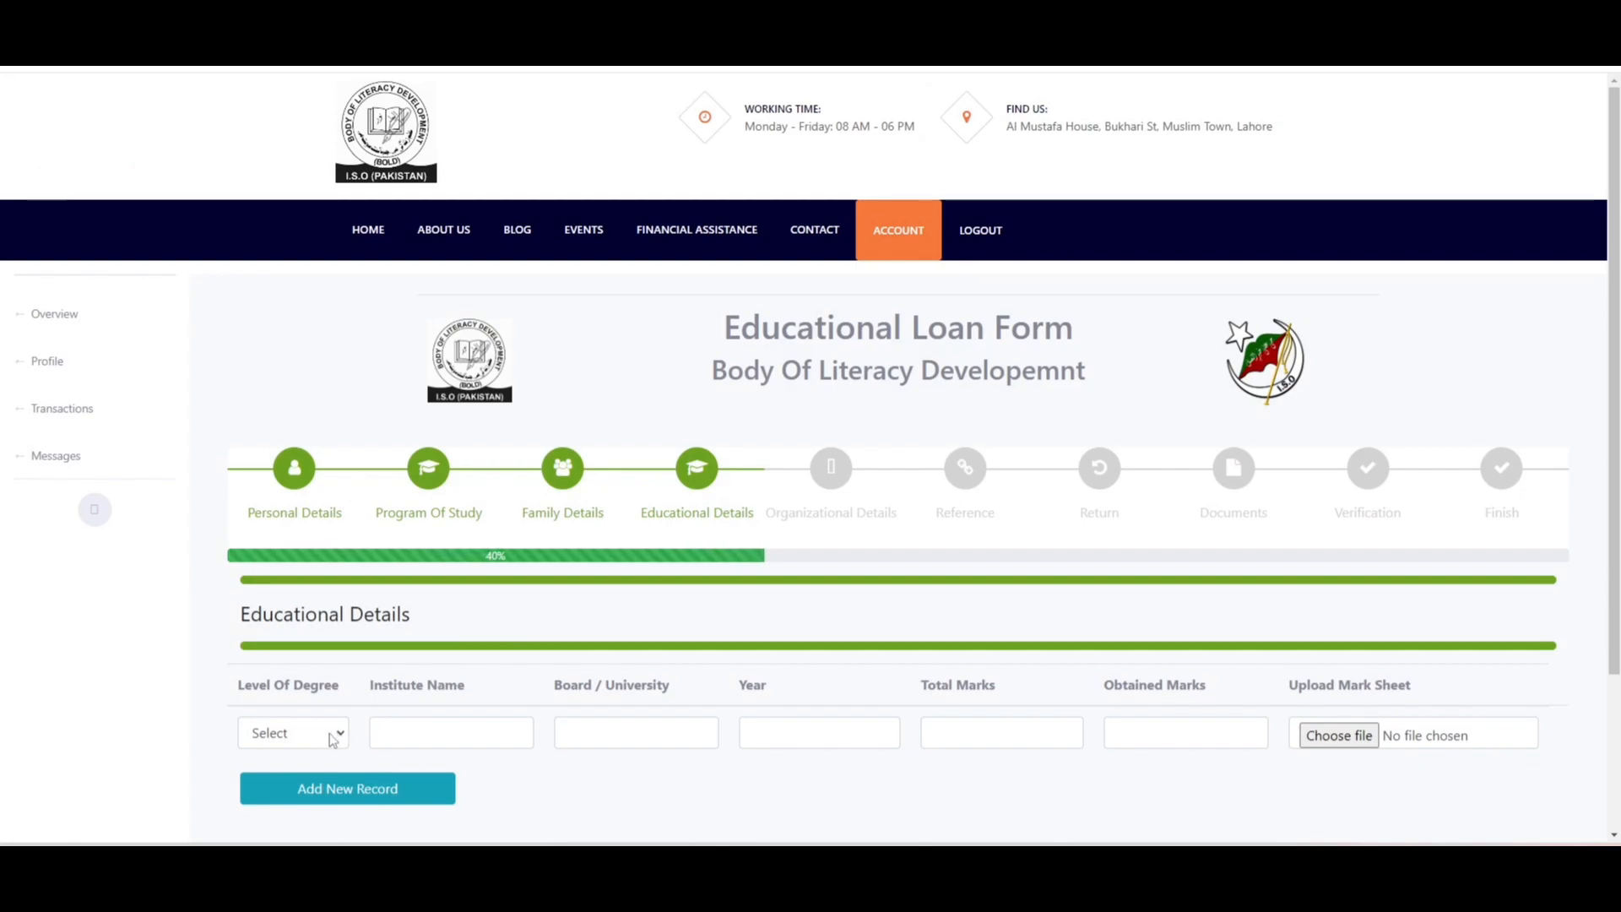
pyautogui.click(331, 736)
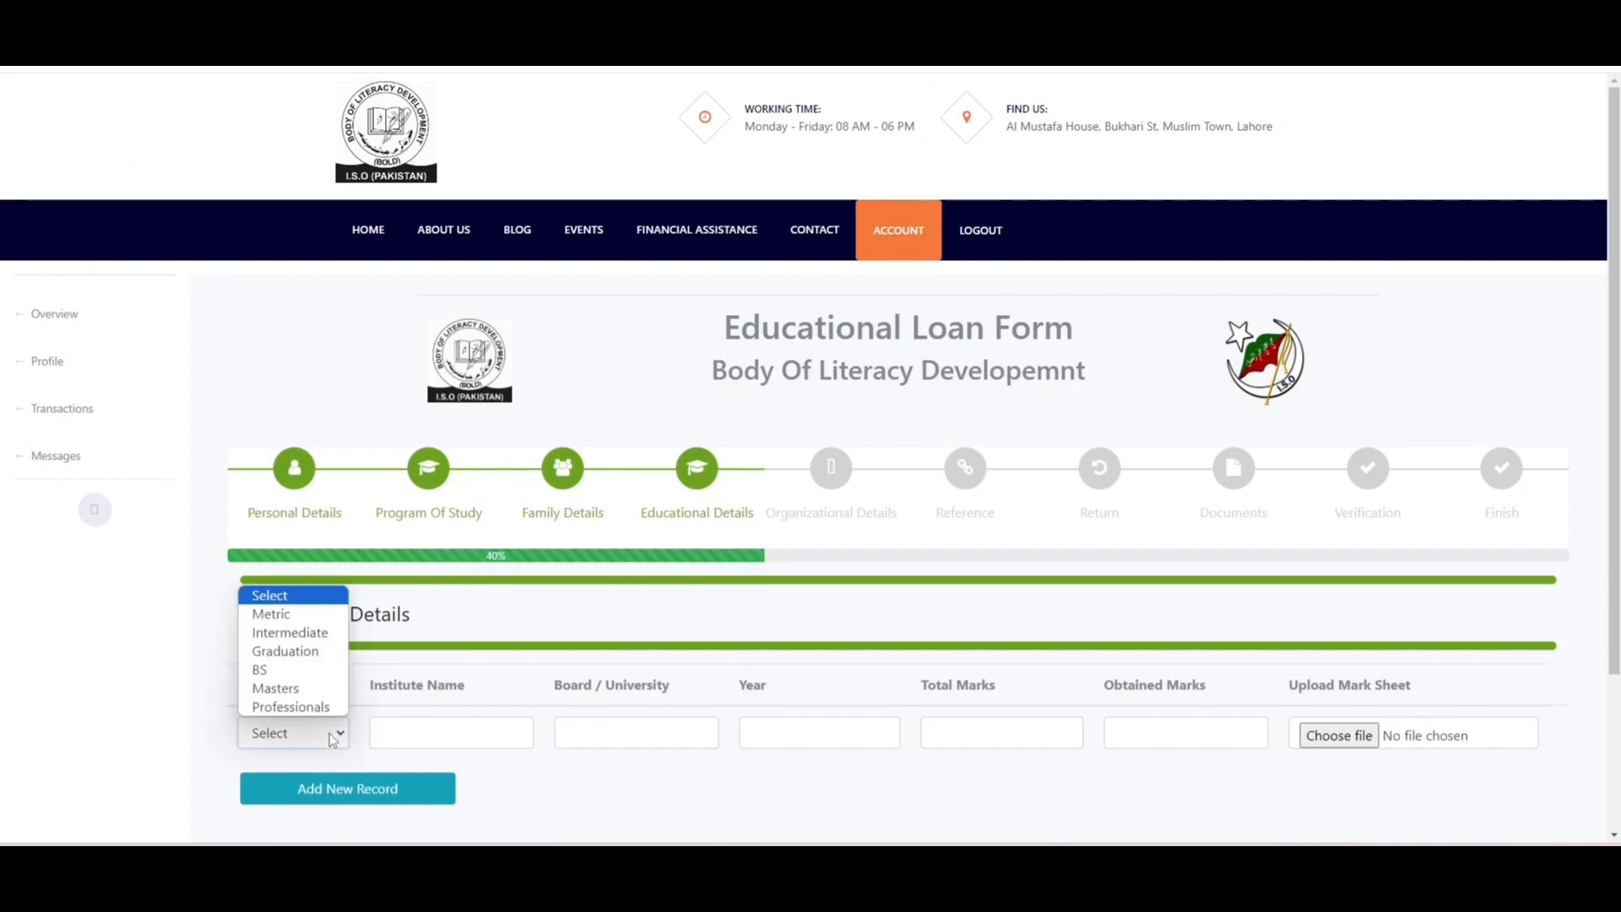
pyautogui.click(306, 614)
# - Fill the Metric row: institute and board 'b', year 2014, 855 of 1100 marks
pyautogui.click(451, 741)
pyautogui.write('b')
pyautogui.press('Tab')
pyautogui.write('b')
pyautogui.press('Tab')
pyautogui.write('2014')
pyautogui.press('Tab')
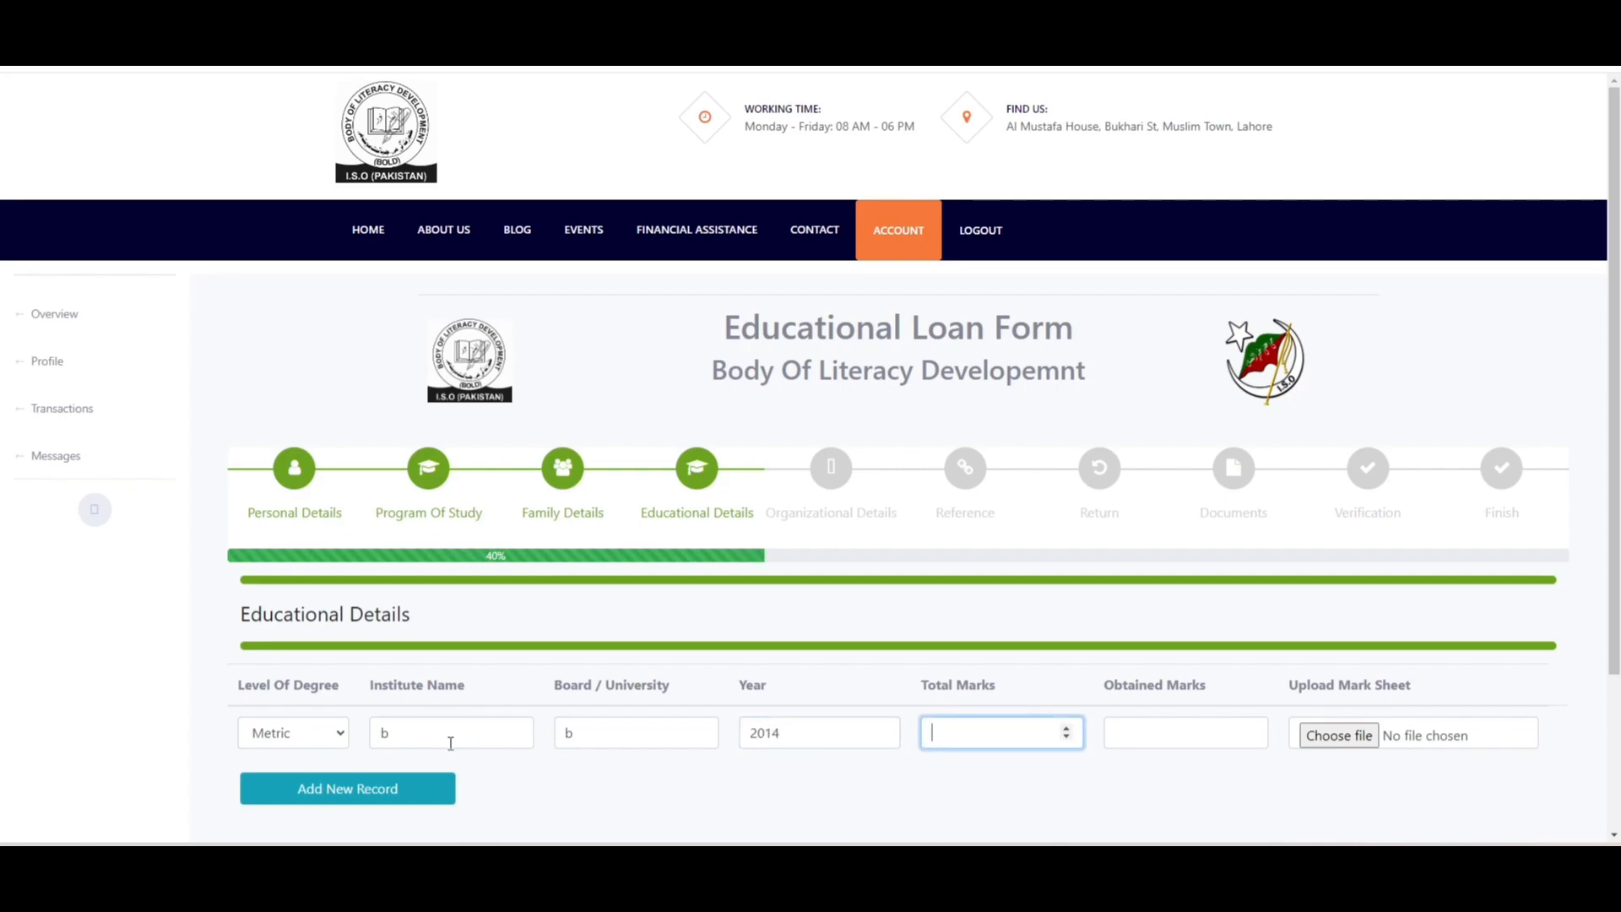
pyautogui.write('1100')
pyautogui.press('Tab')
pyautogui.write('855')
pyautogui.press('Tab')
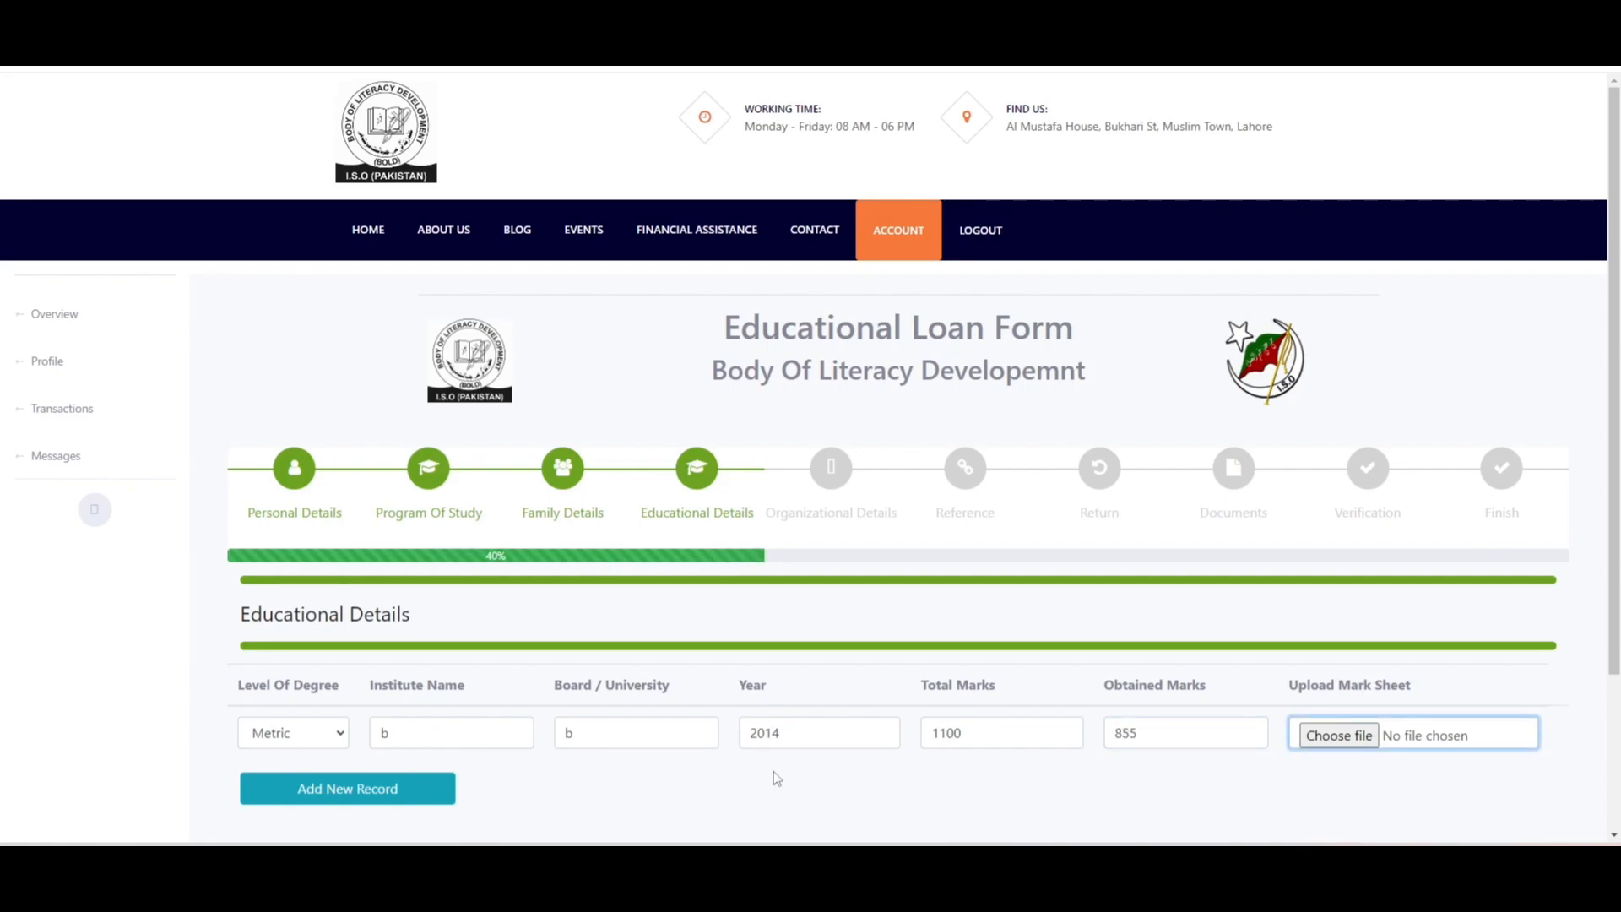
# - Attach paper1.jpg as the Metric mark sheet
pyautogui.click(1360, 736)
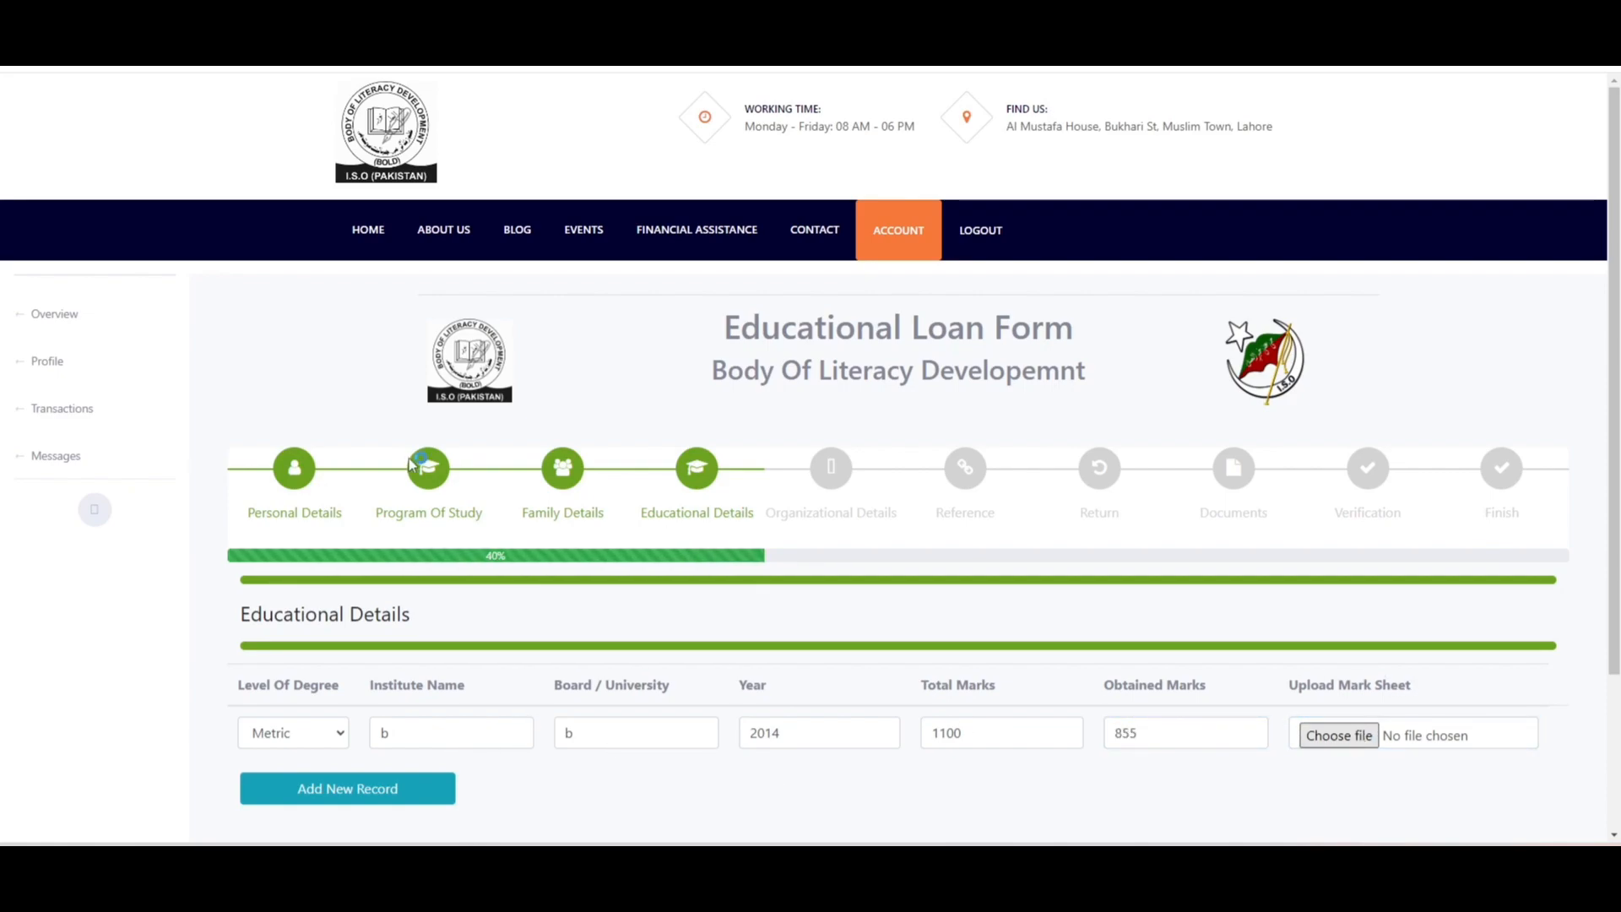
pyautogui.click(488, 345)
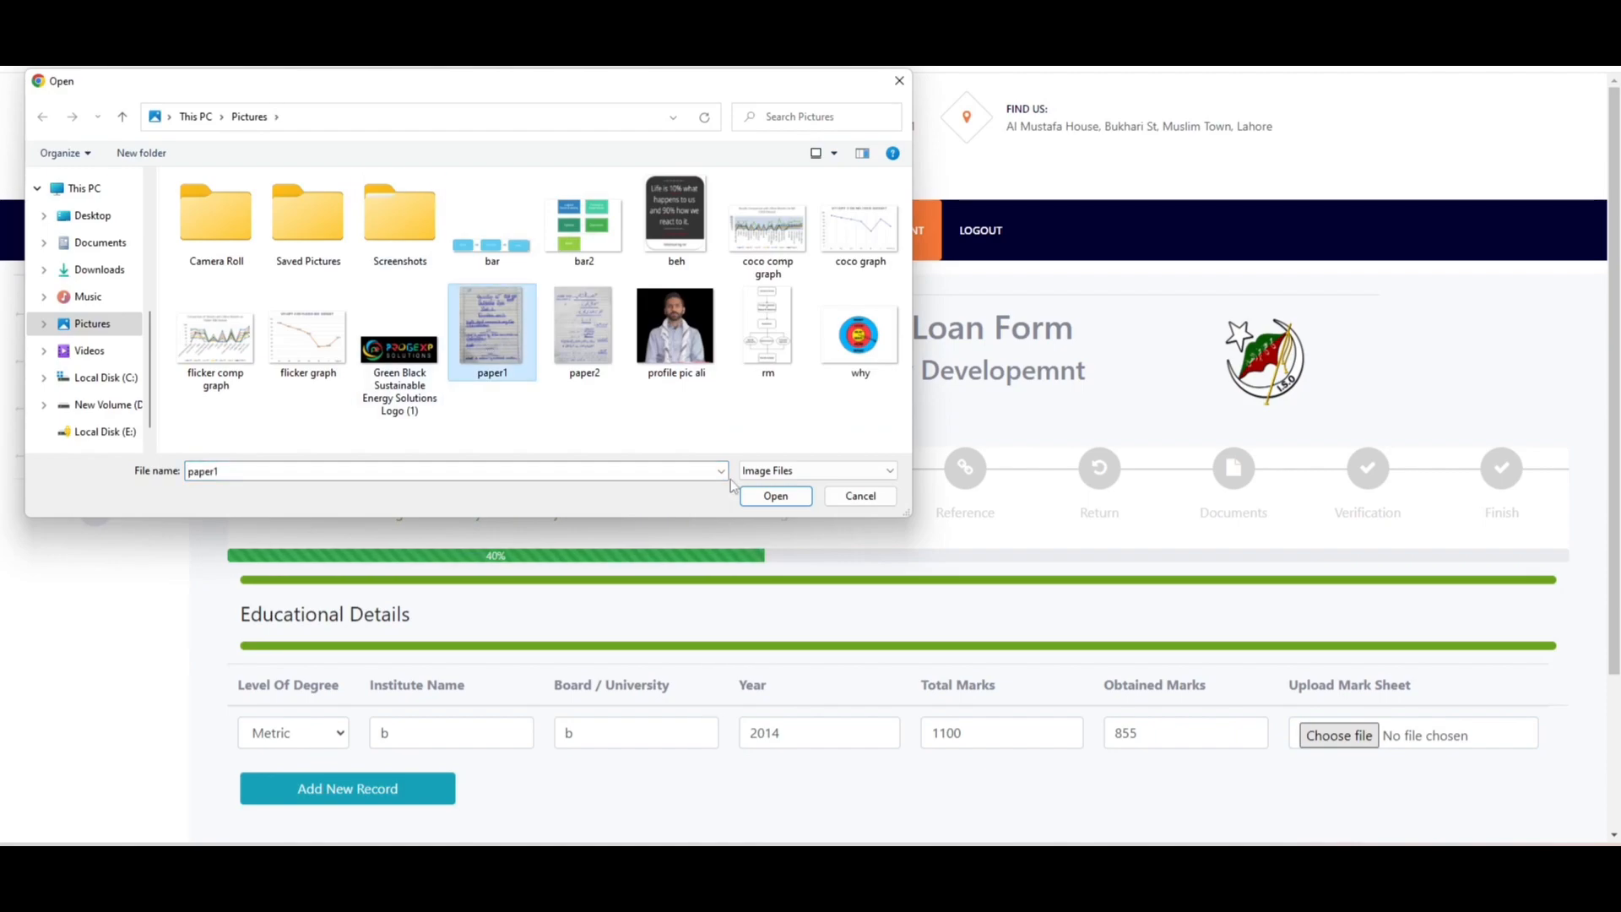
pyautogui.click(761, 496)
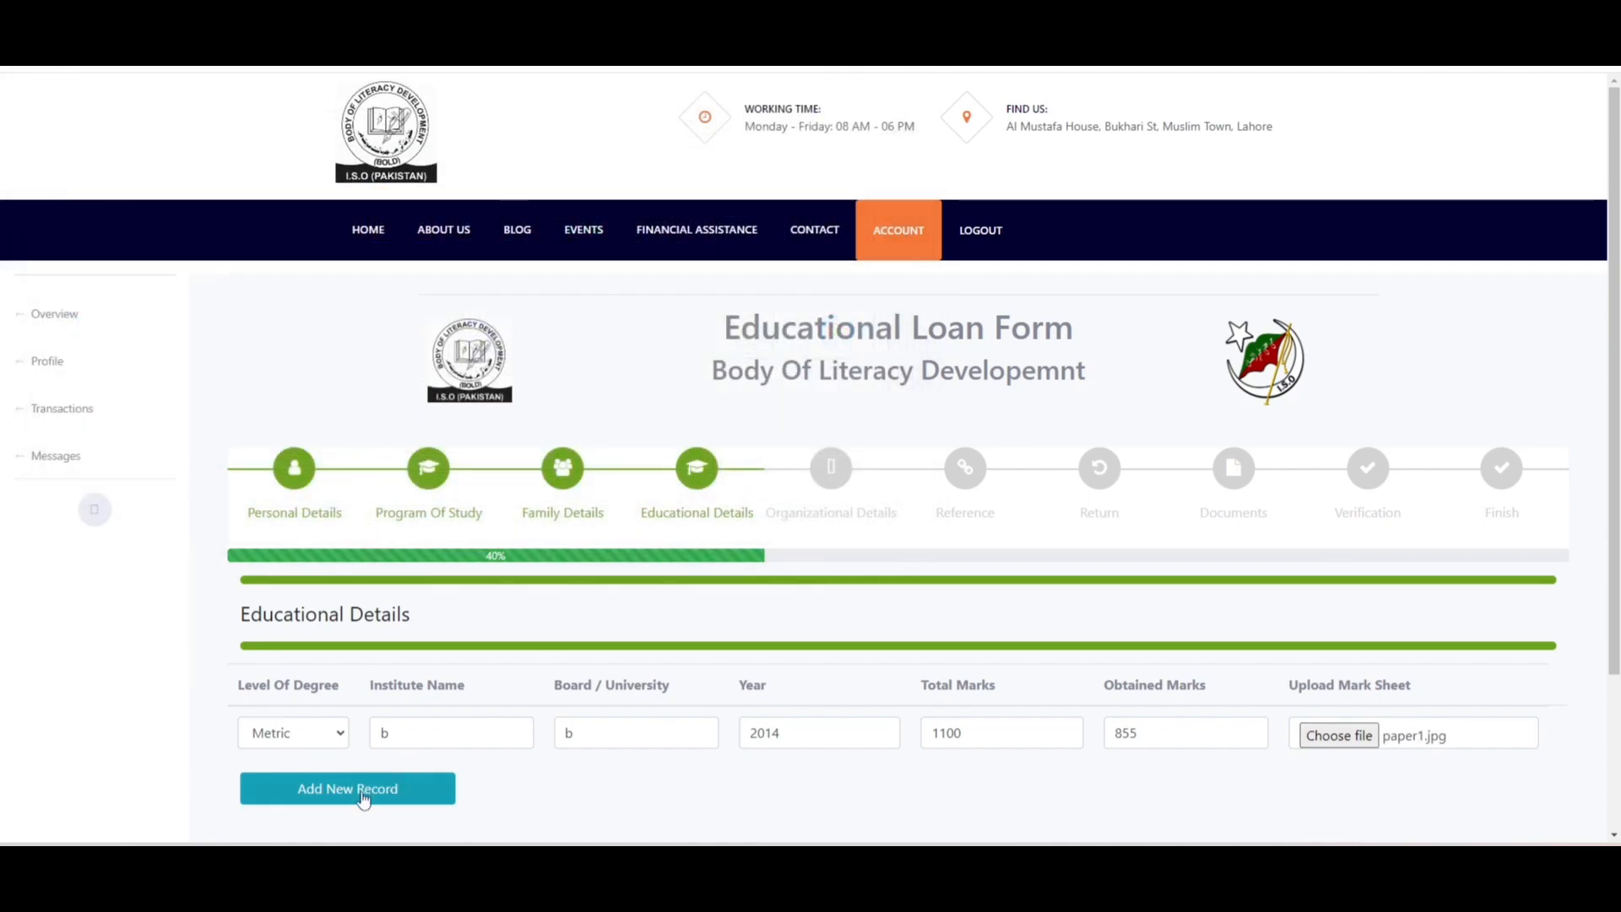
# - Add an Intermediate record: institute and board 'b', year 2016, 855 of 1100 marks
pyautogui.click(347, 795)
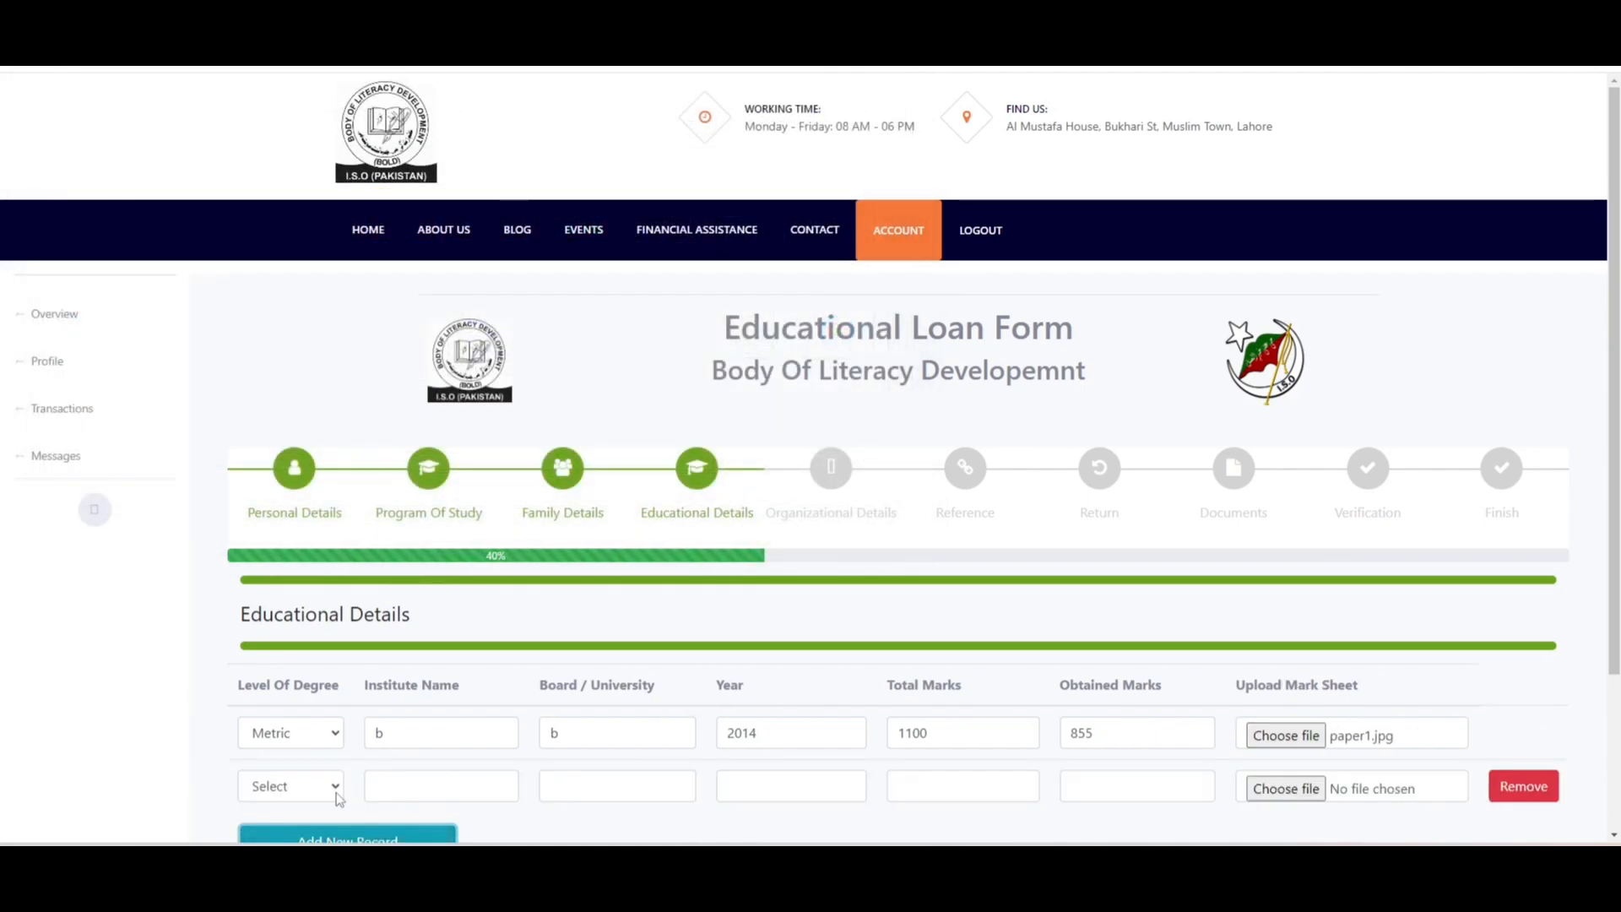
pyautogui.click(286, 798)
pyautogui.click(314, 667)
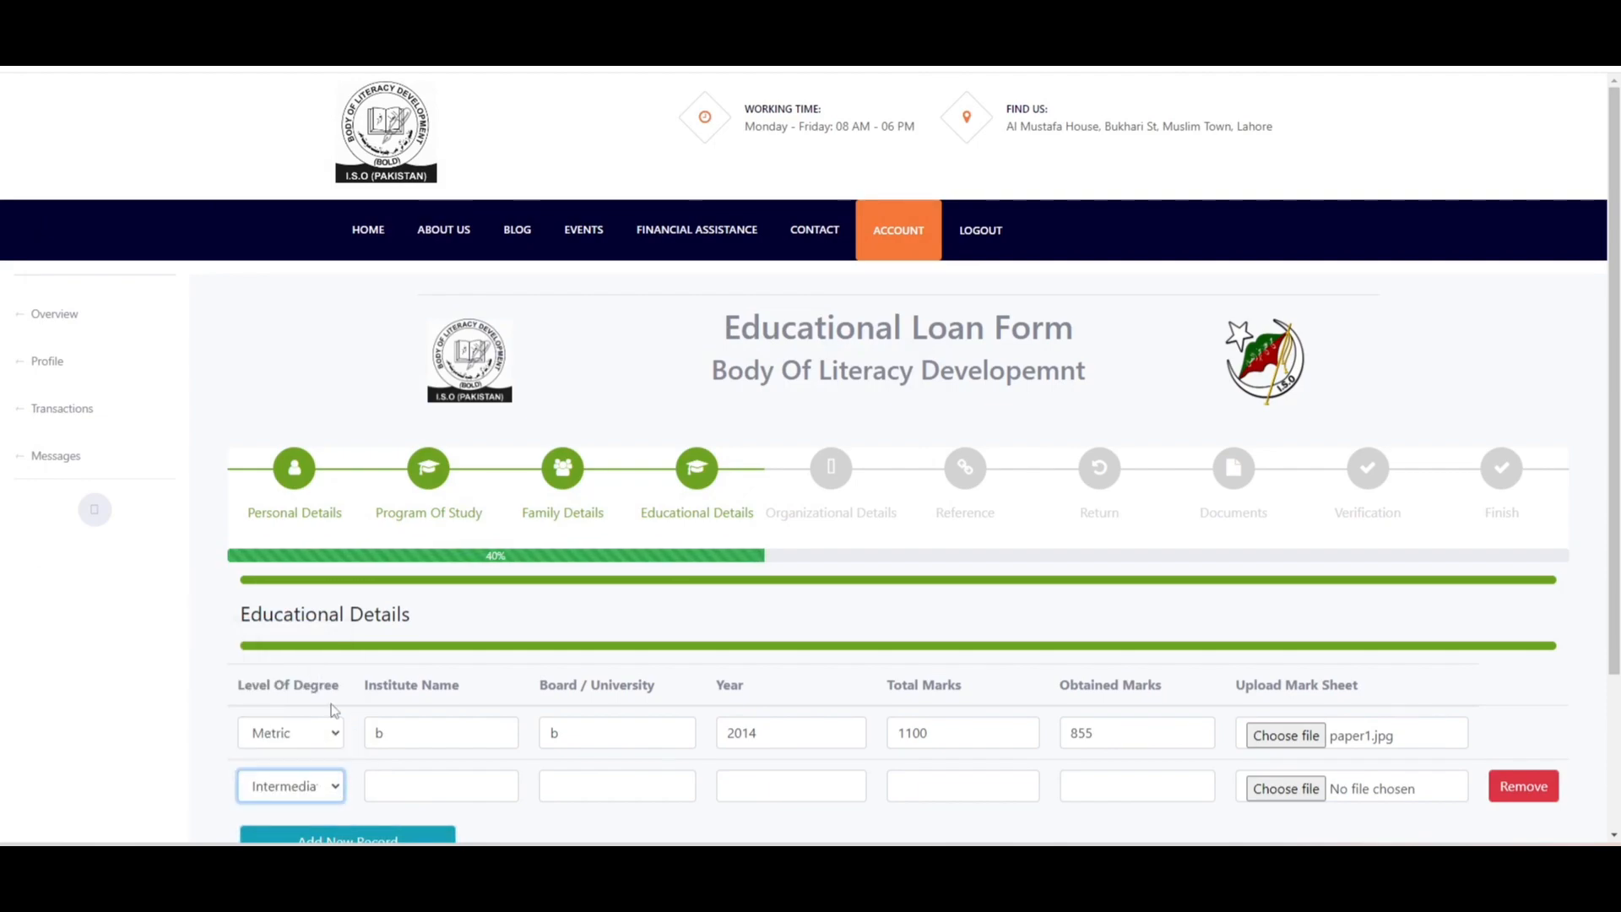
pyautogui.click(409, 785)
pyautogui.write('b')
pyautogui.press('Tab')
pyautogui.write('b')
pyautogui.press('Tab')
pyautogui.write('2016')
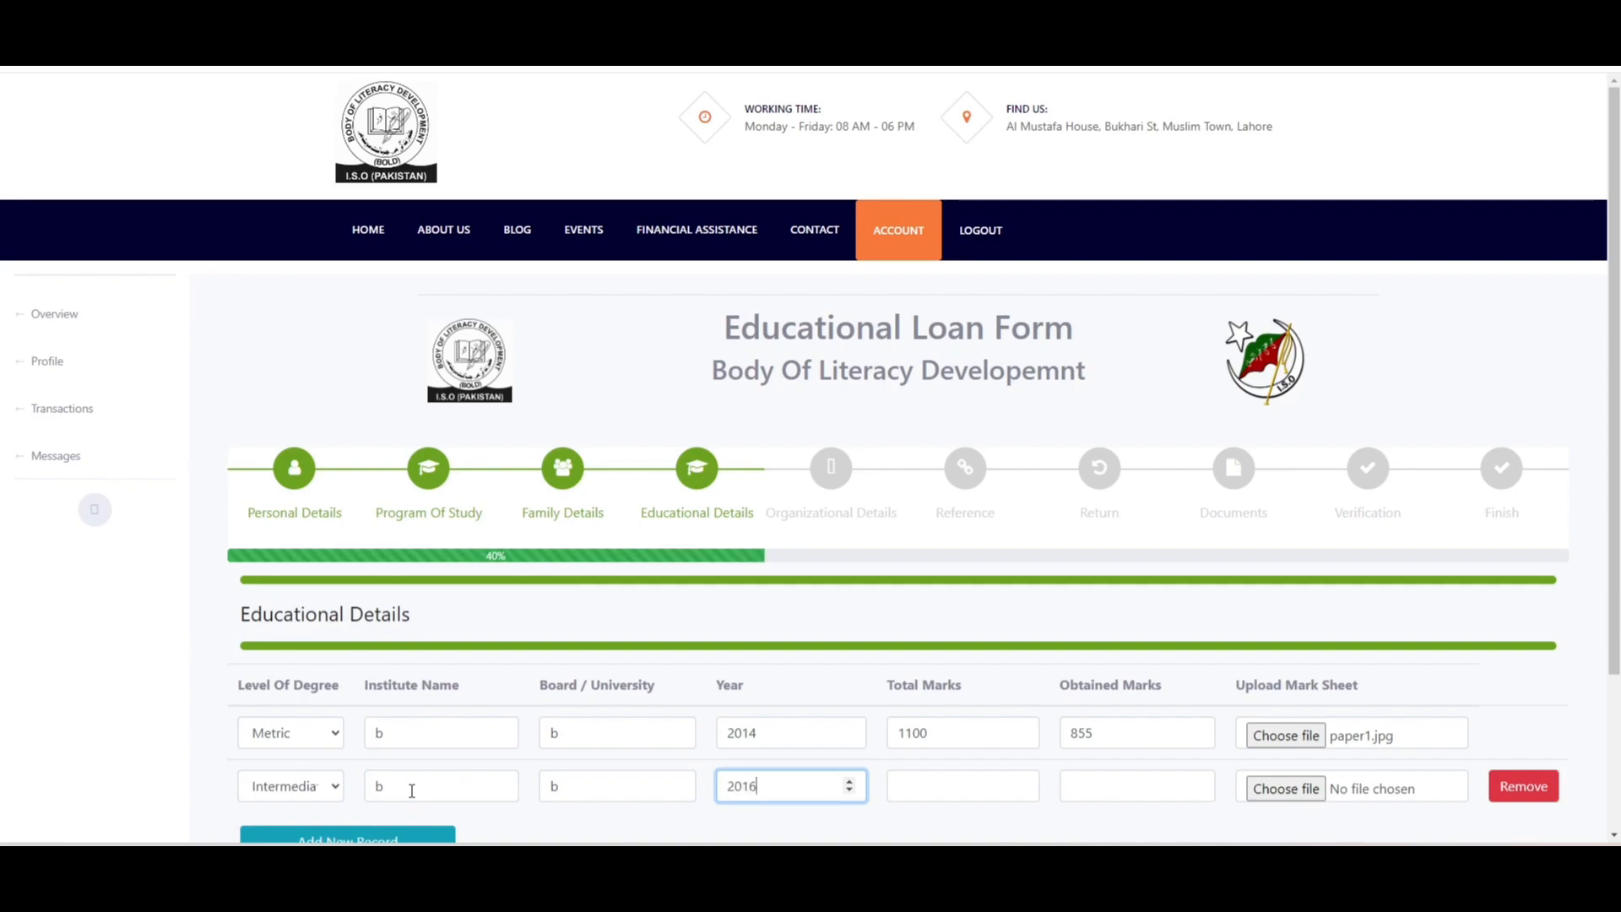
pyautogui.press('Tab')
pyautogui.write('1100')
pyautogui.press('Tab')
pyautogui.write('855')
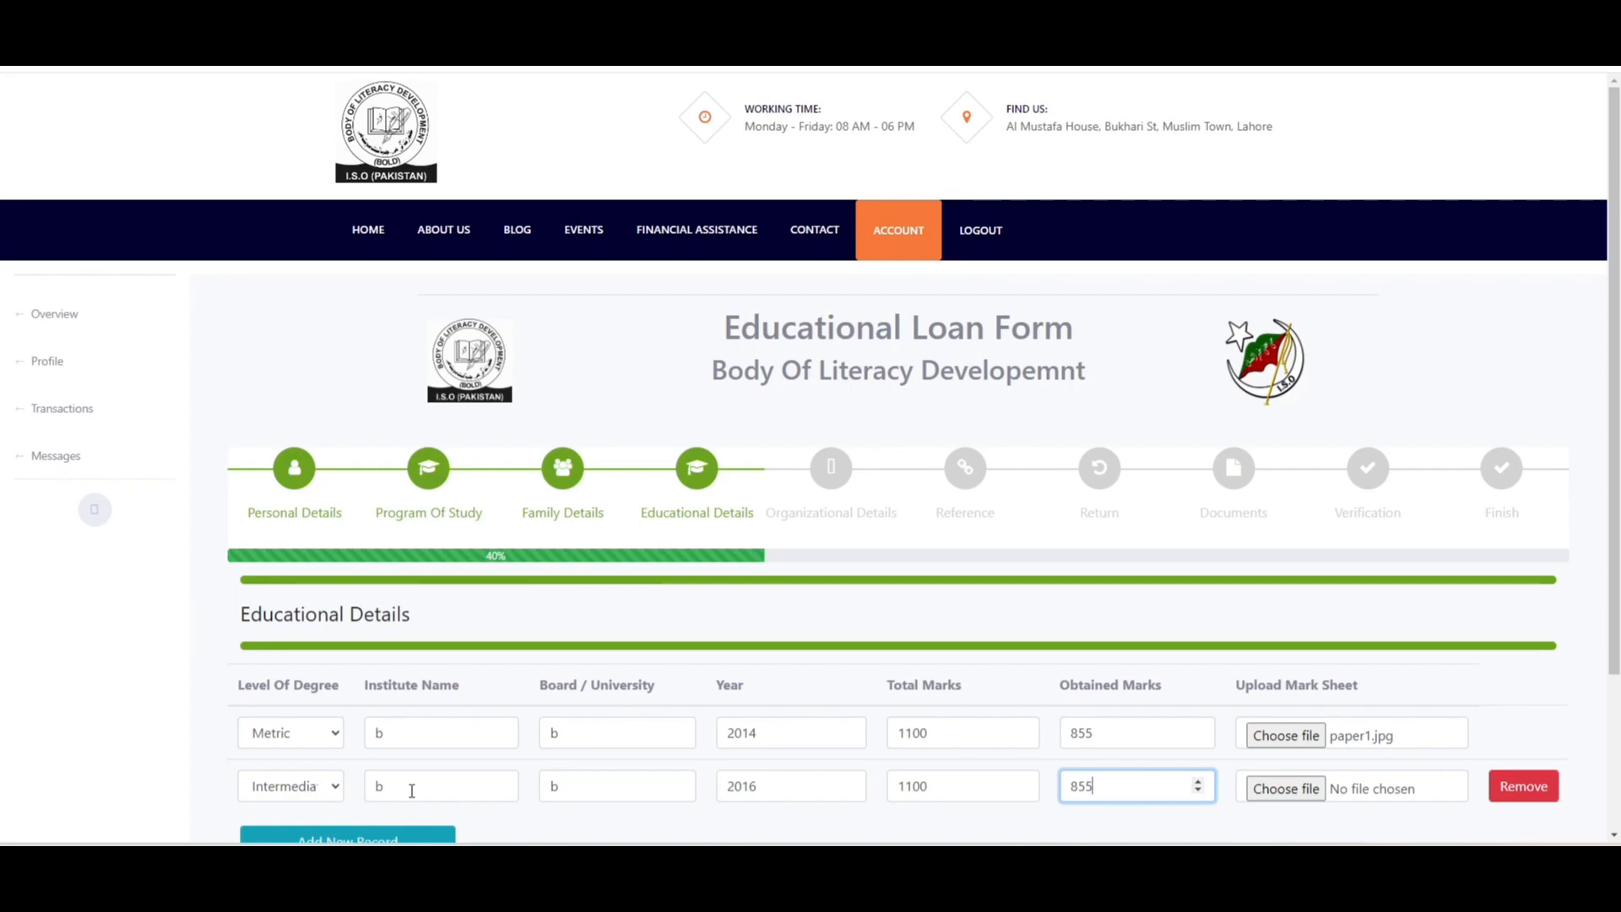
# - Attach paper2.jpg as the Intermediate mark sheet and add a third record row
pyautogui.click(1286, 787)
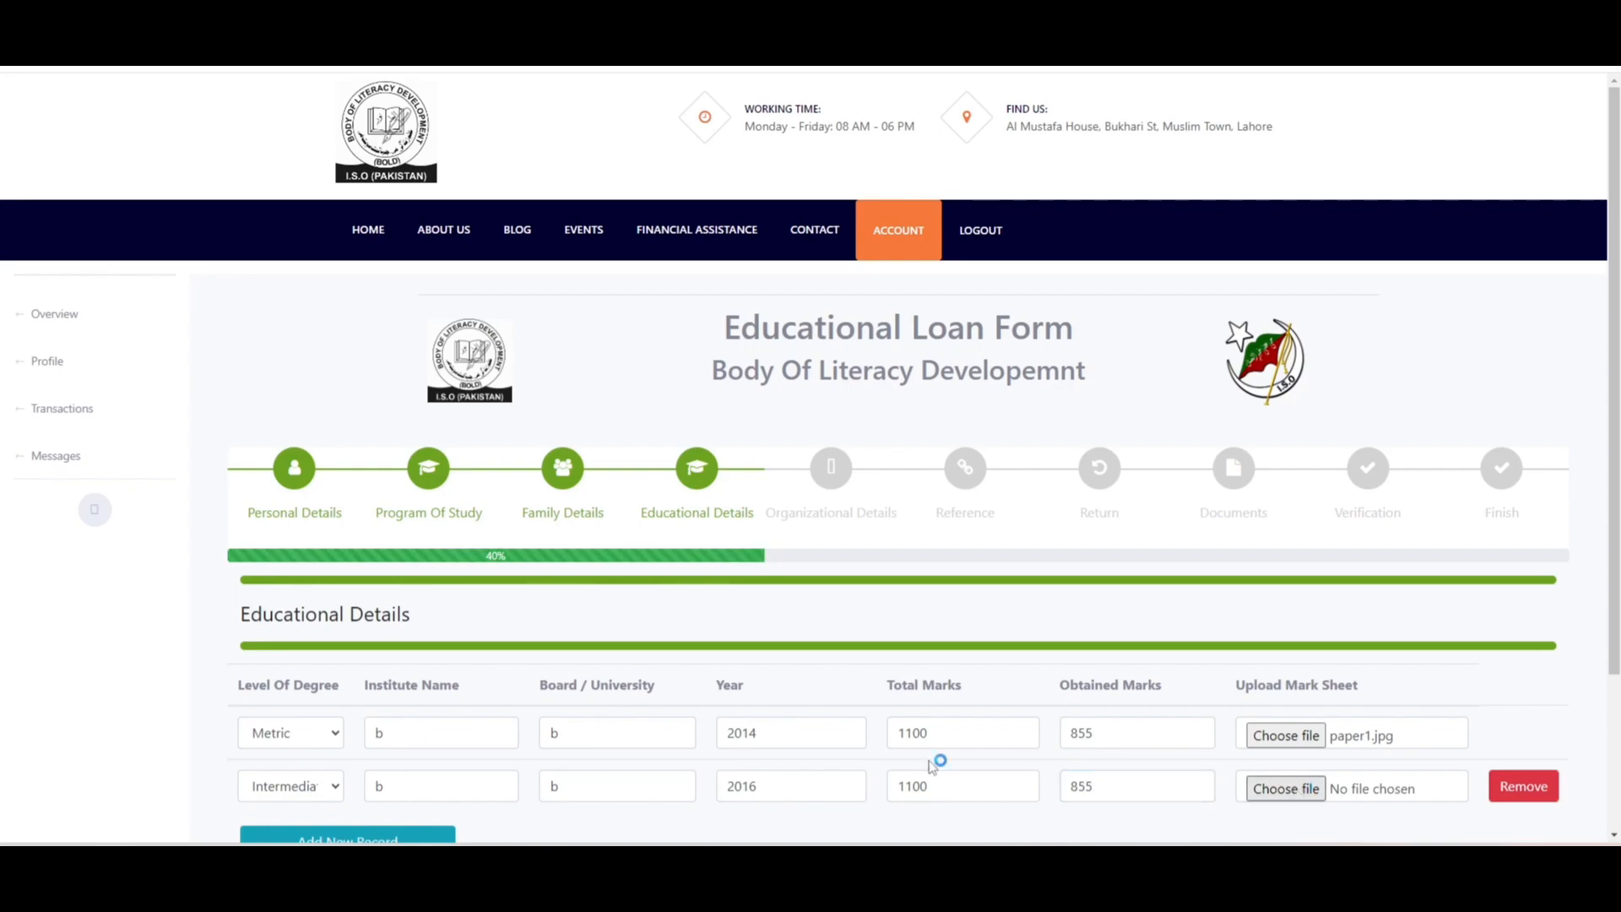
pyautogui.click(586, 331)
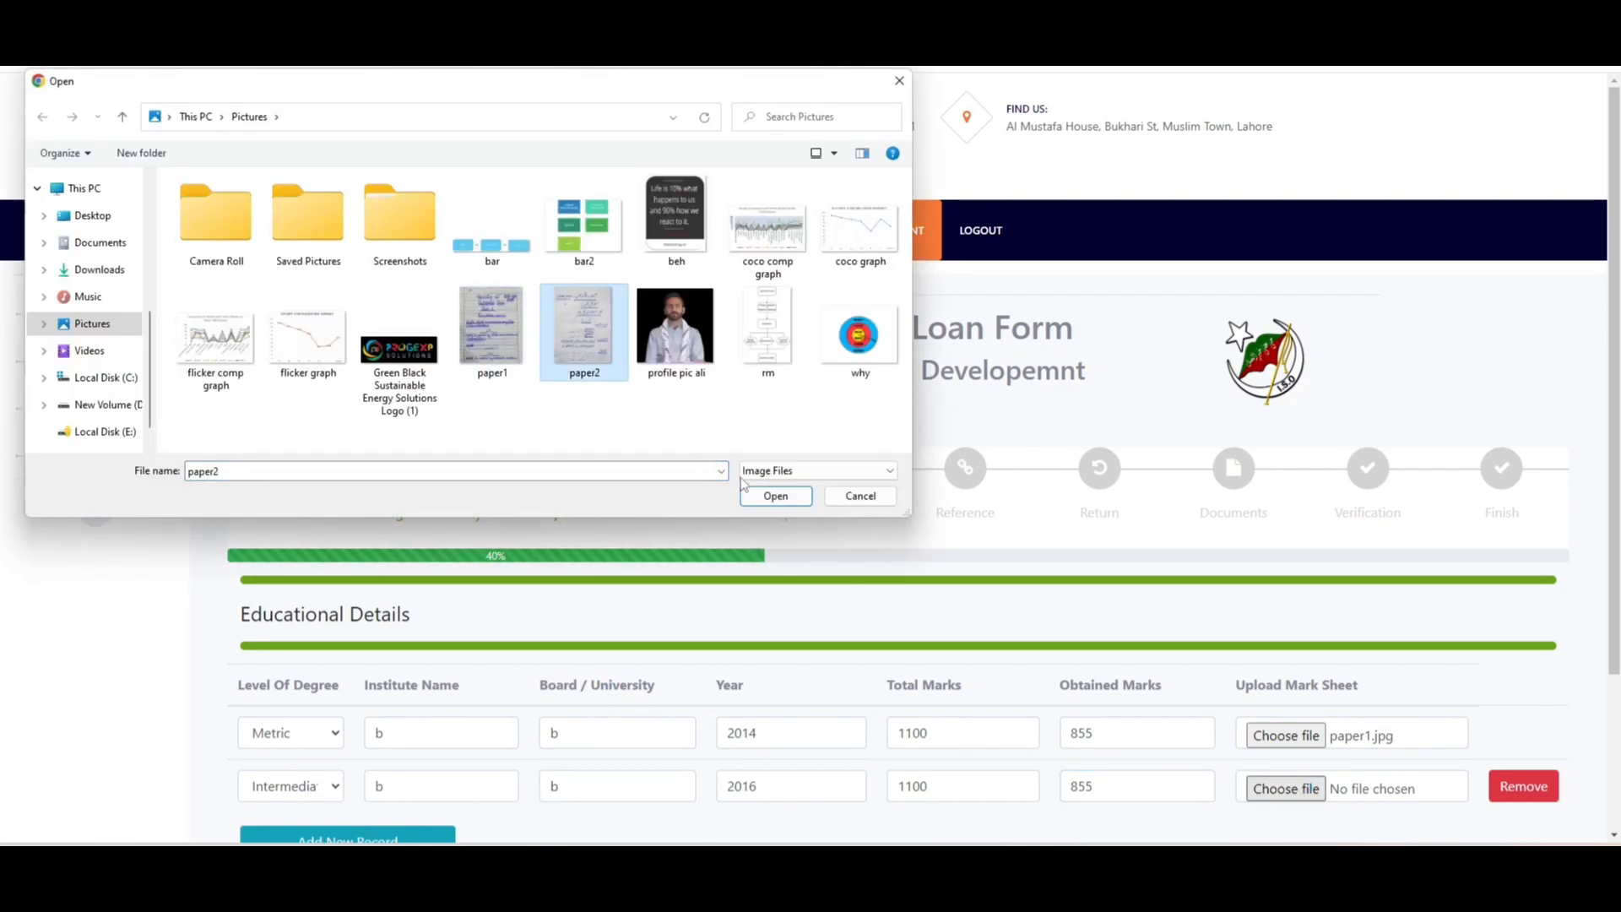
pyautogui.click(775, 496)
pyautogui.scroll(-3, 1205, 543)
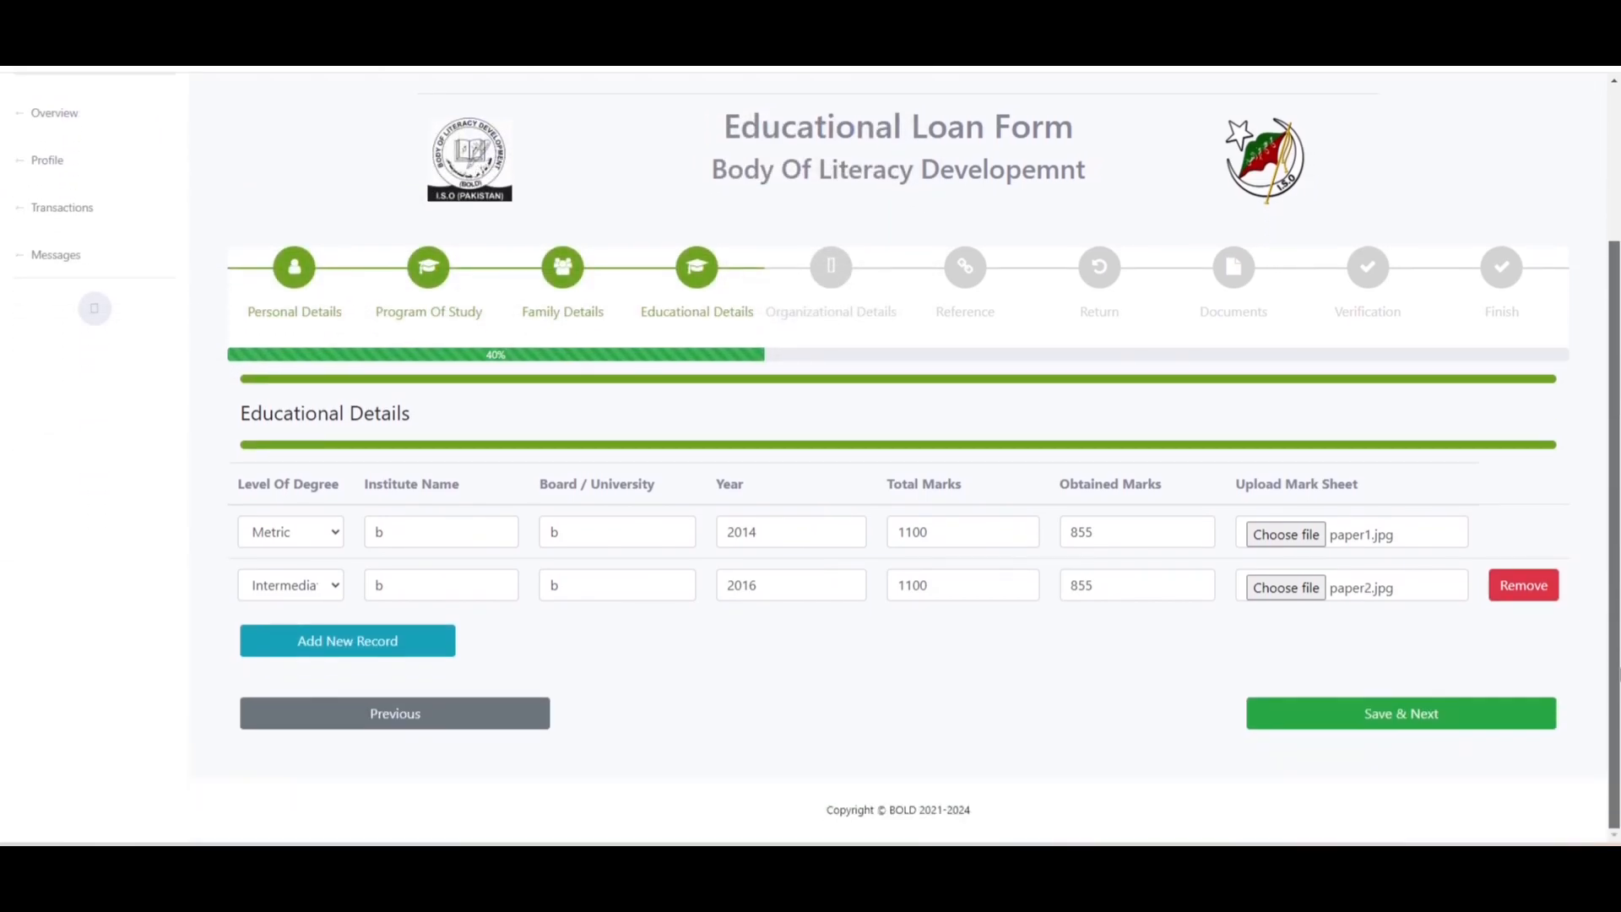
pyautogui.click(421, 646)
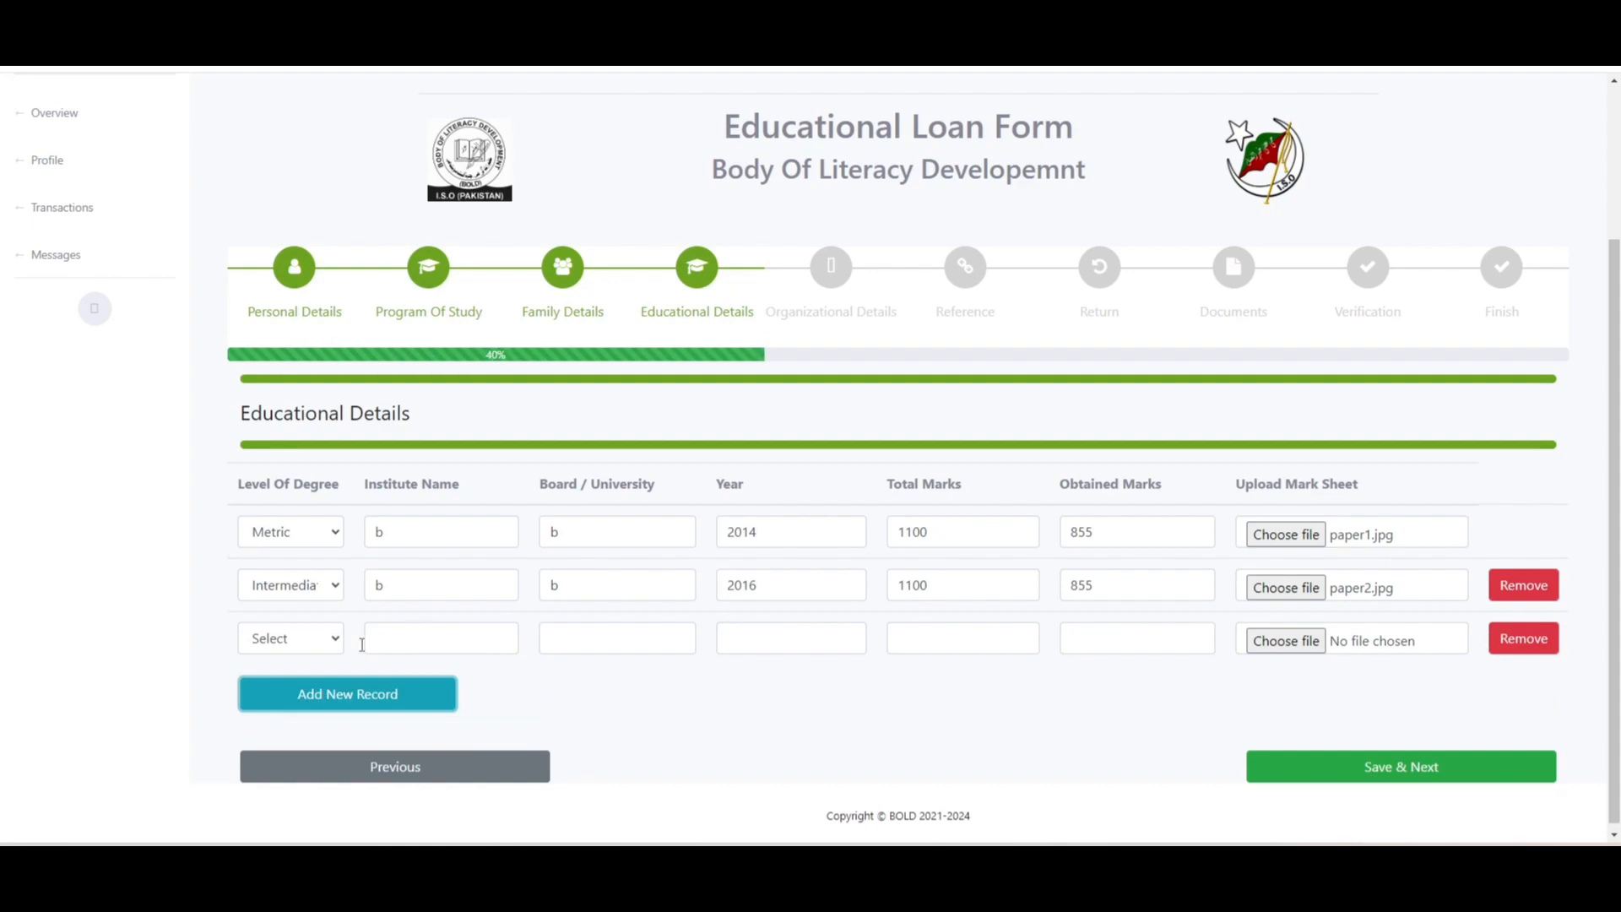
# - Fill the third row as BS: institute 'b', year 2024, 3.3 obtained of 4
pyautogui.click(294, 641)
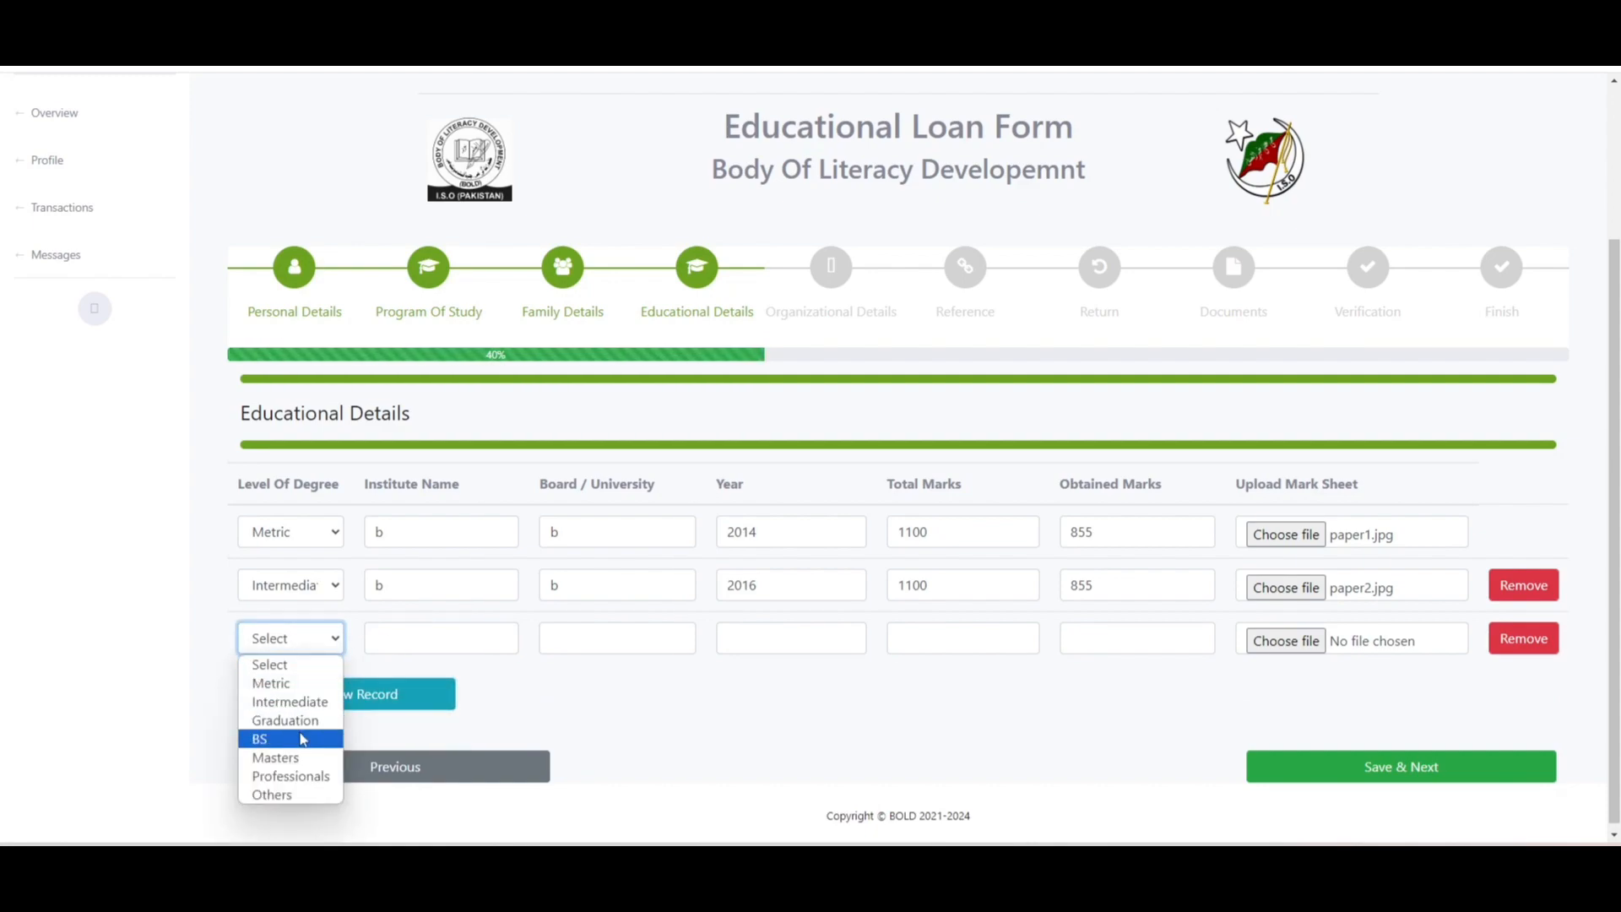
pyautogui.click(302, 739)
pyautogui.click(409, 643)
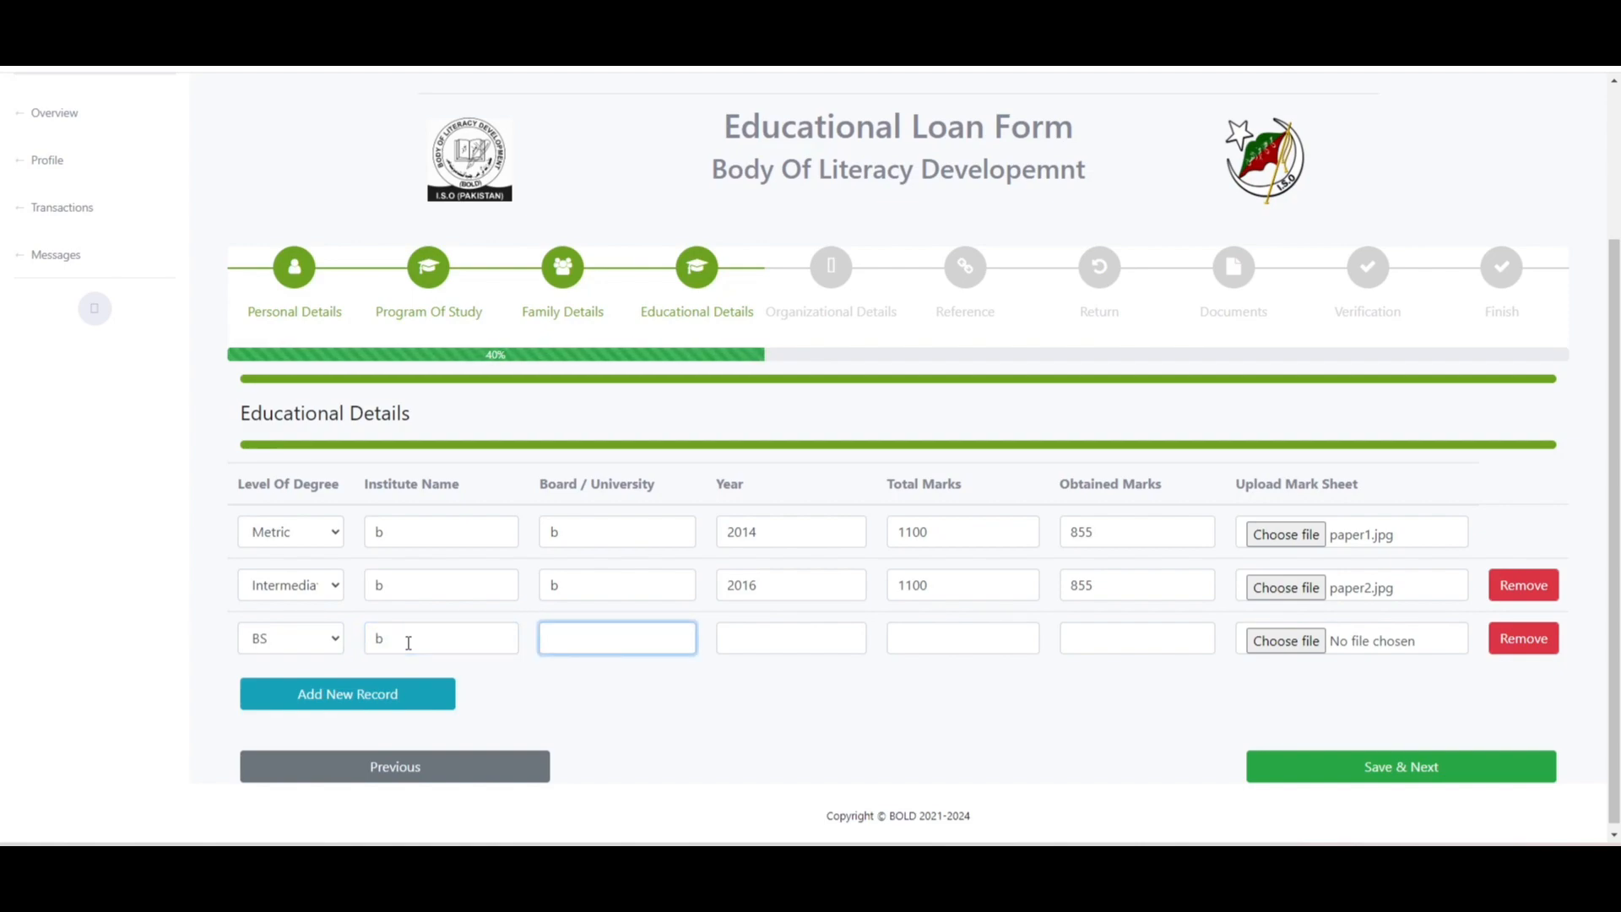
pyautogui.write('b')
pyautogui.press('Tab')
pyautogui.write('2024')
pyautogui.press('Tab')
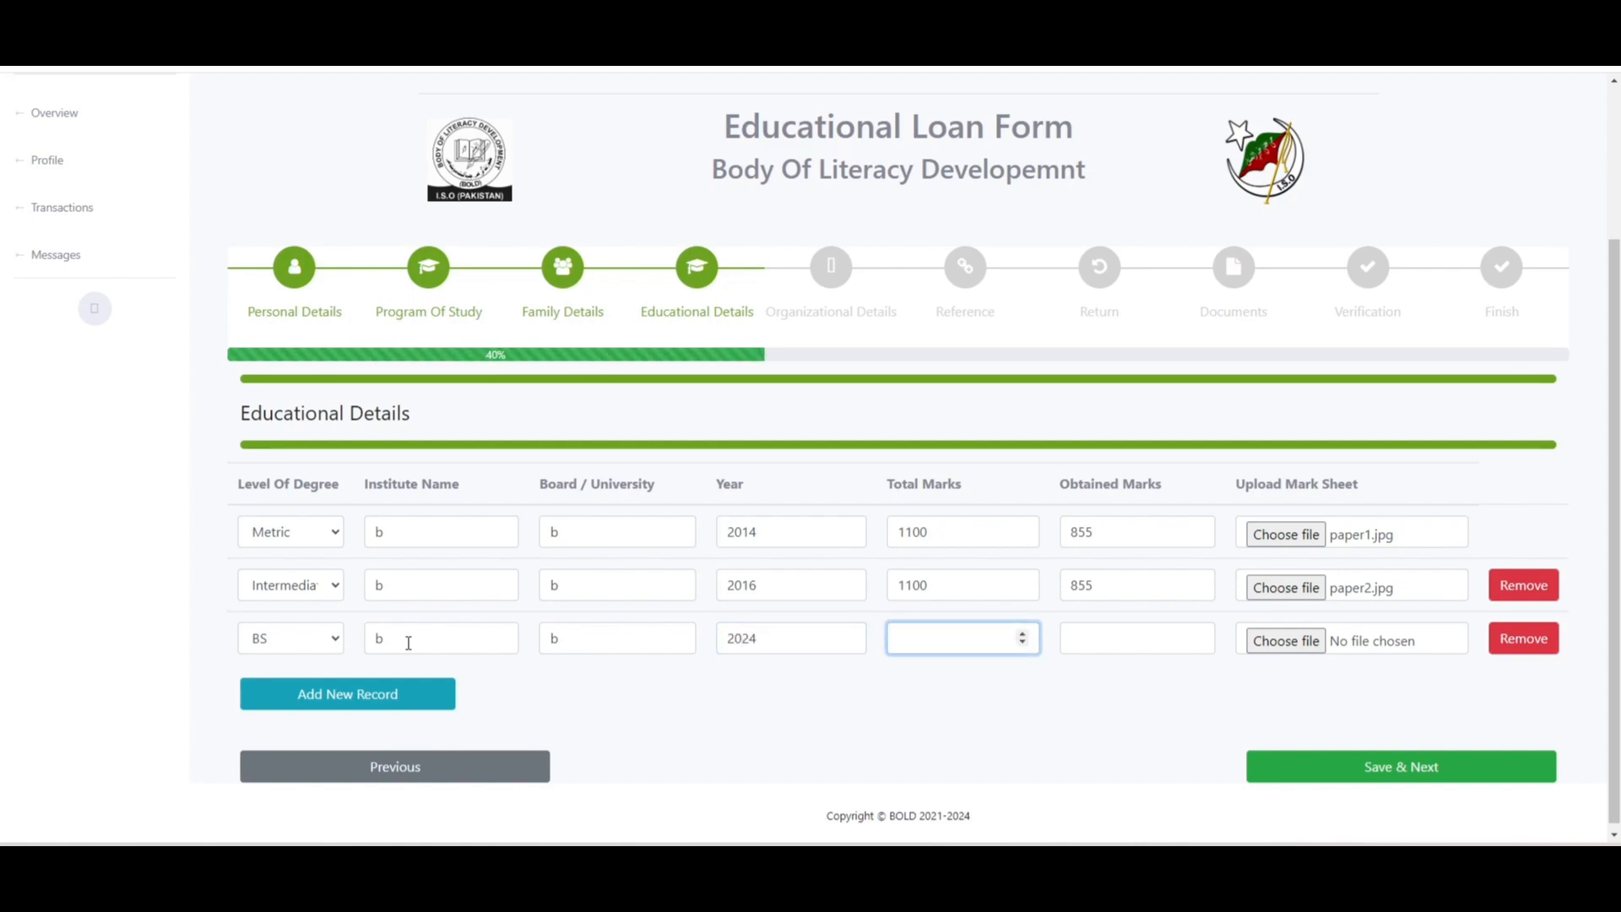
pyautogui.write('4')
pyautogui.press('Tab')
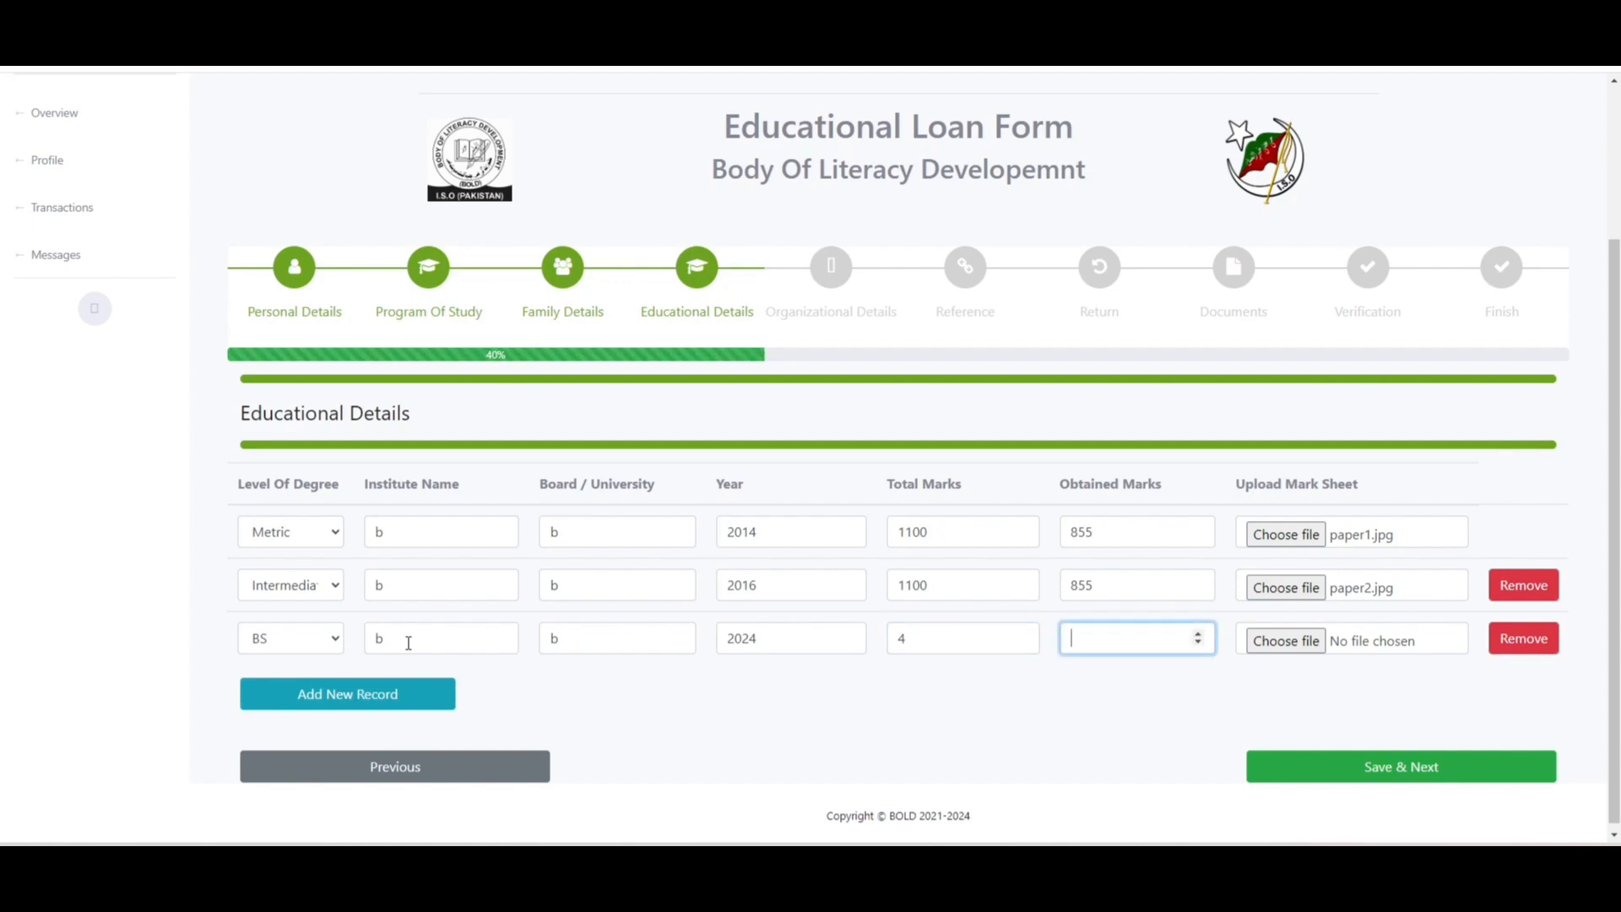
pyautogui.write('3.3')
# - Attach rm.png as the BS mark sheet and save the Educational Details
pyautogui.click(1311, 648)
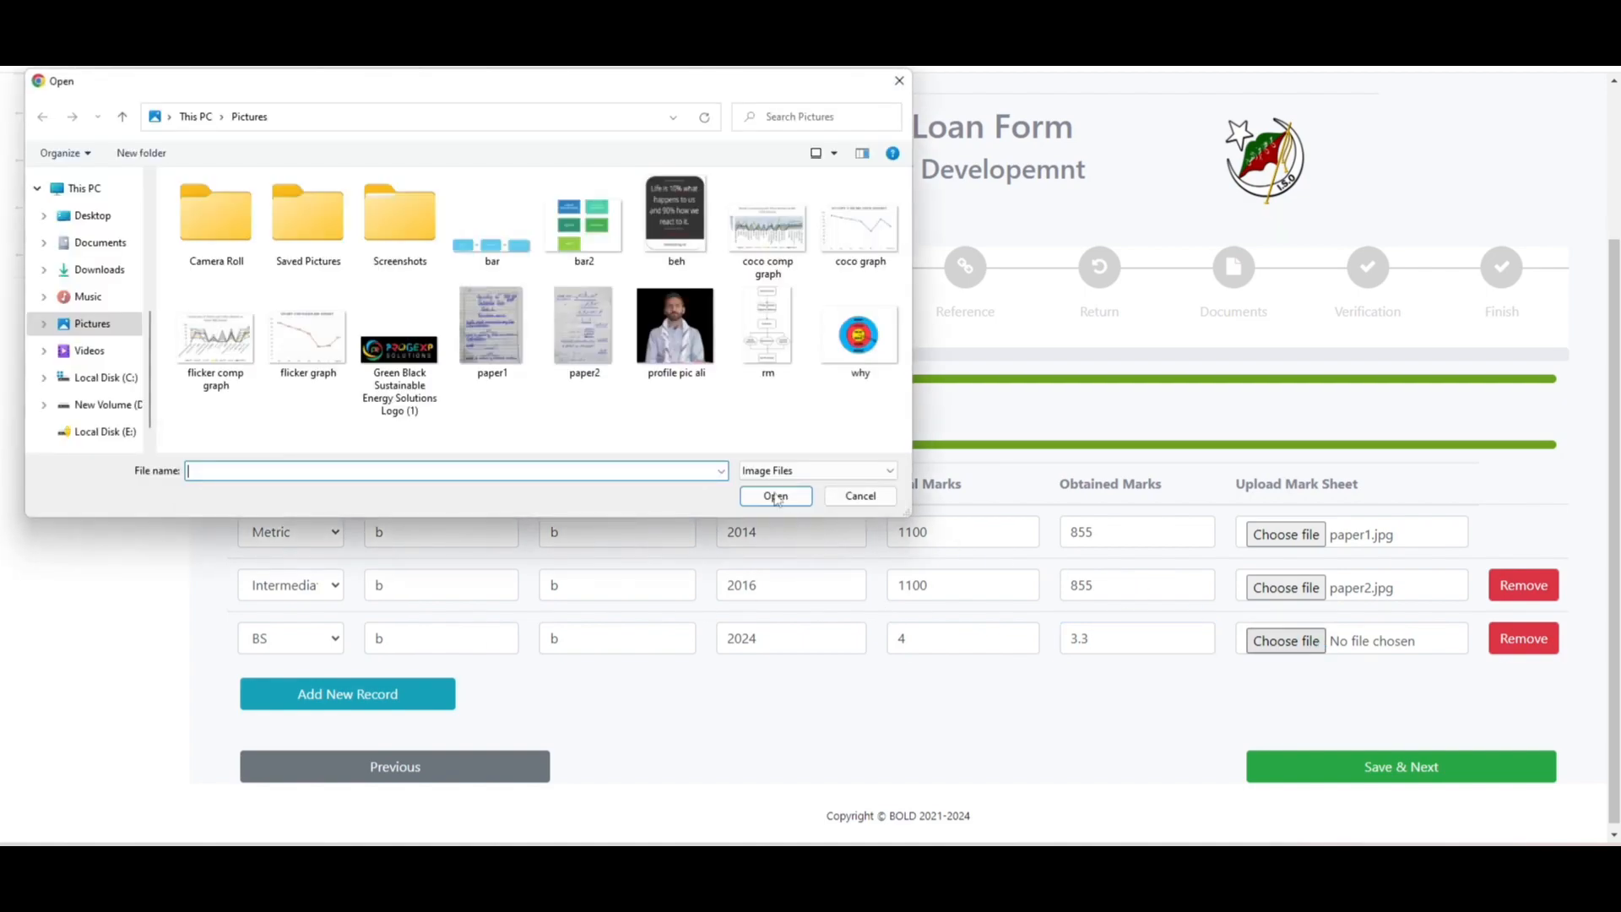
pyautogui.click(767, 334)
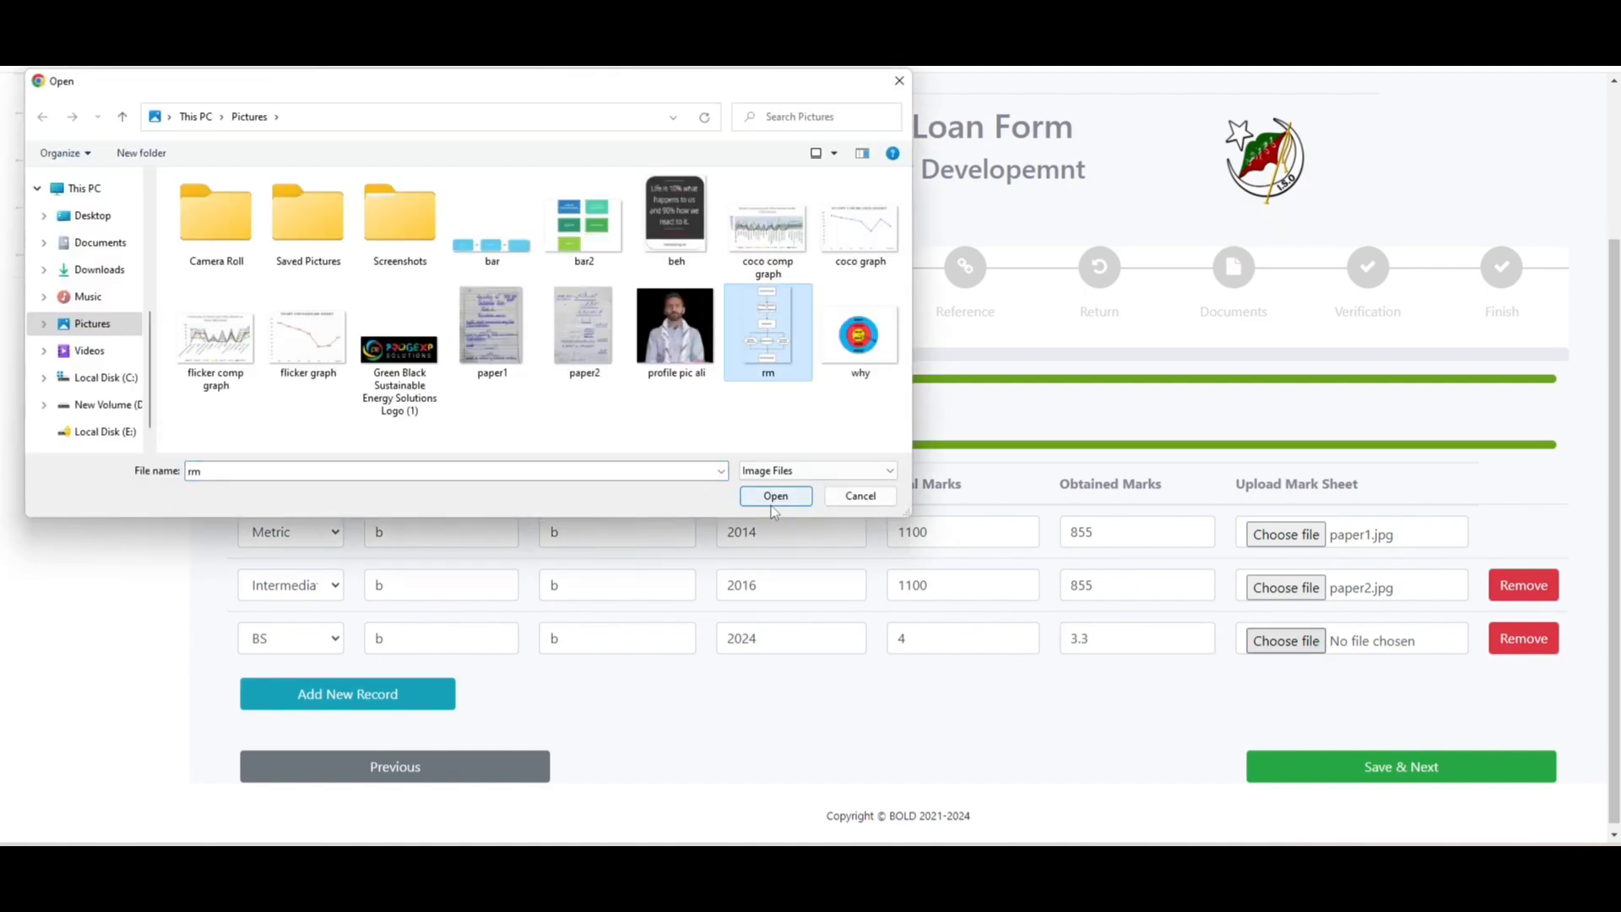
pyautogui.click(772, 503)
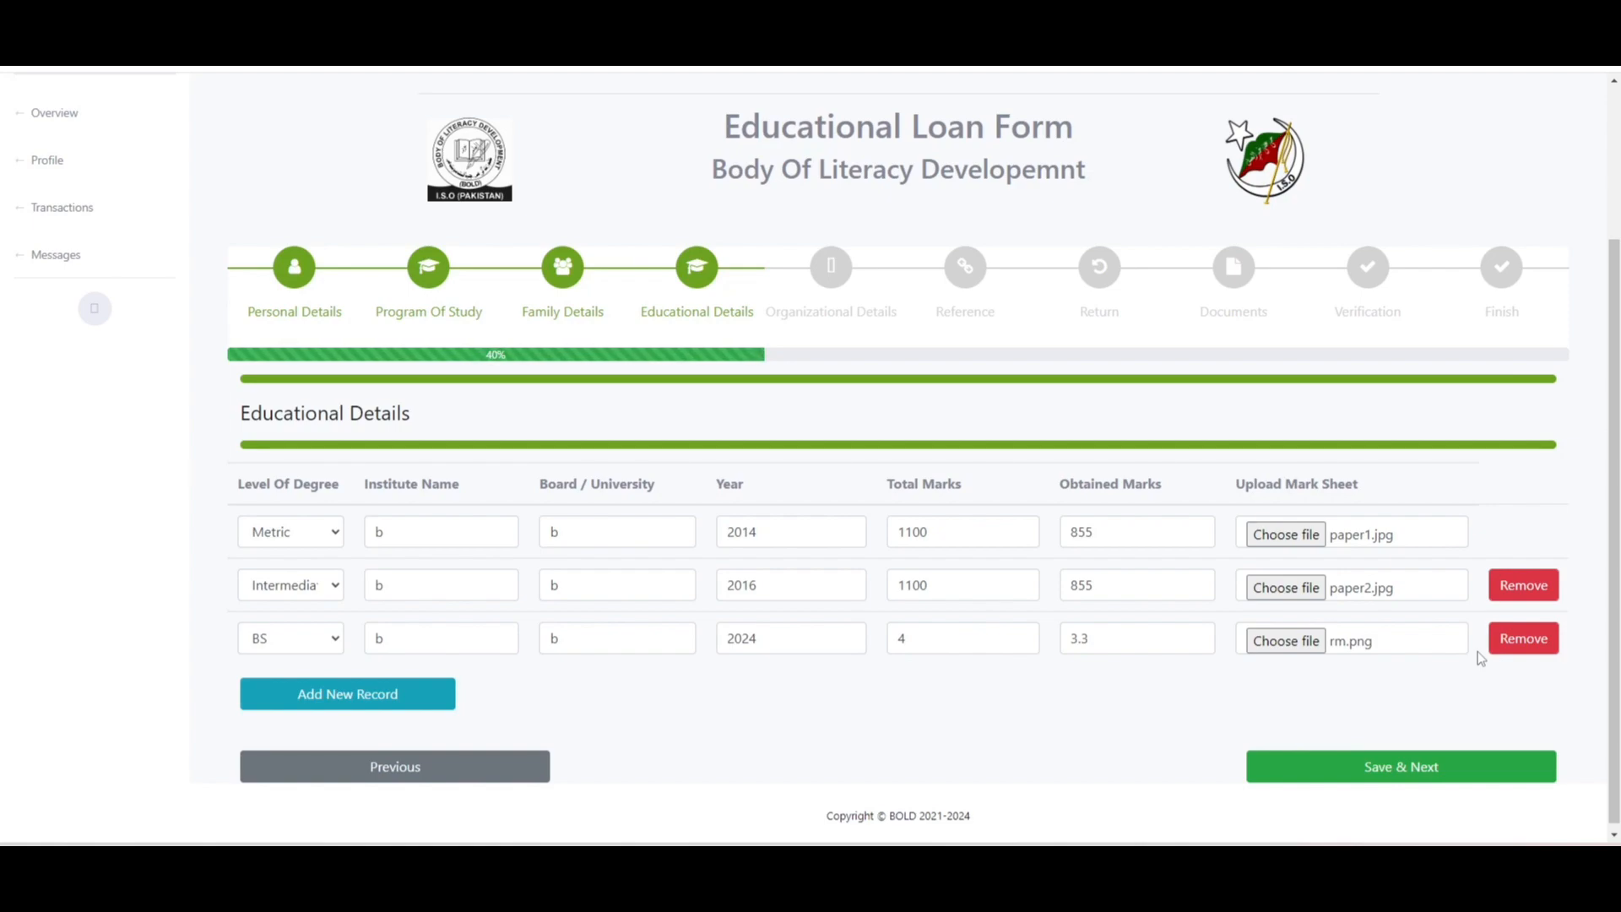
pyautogui.click(1399, 776)
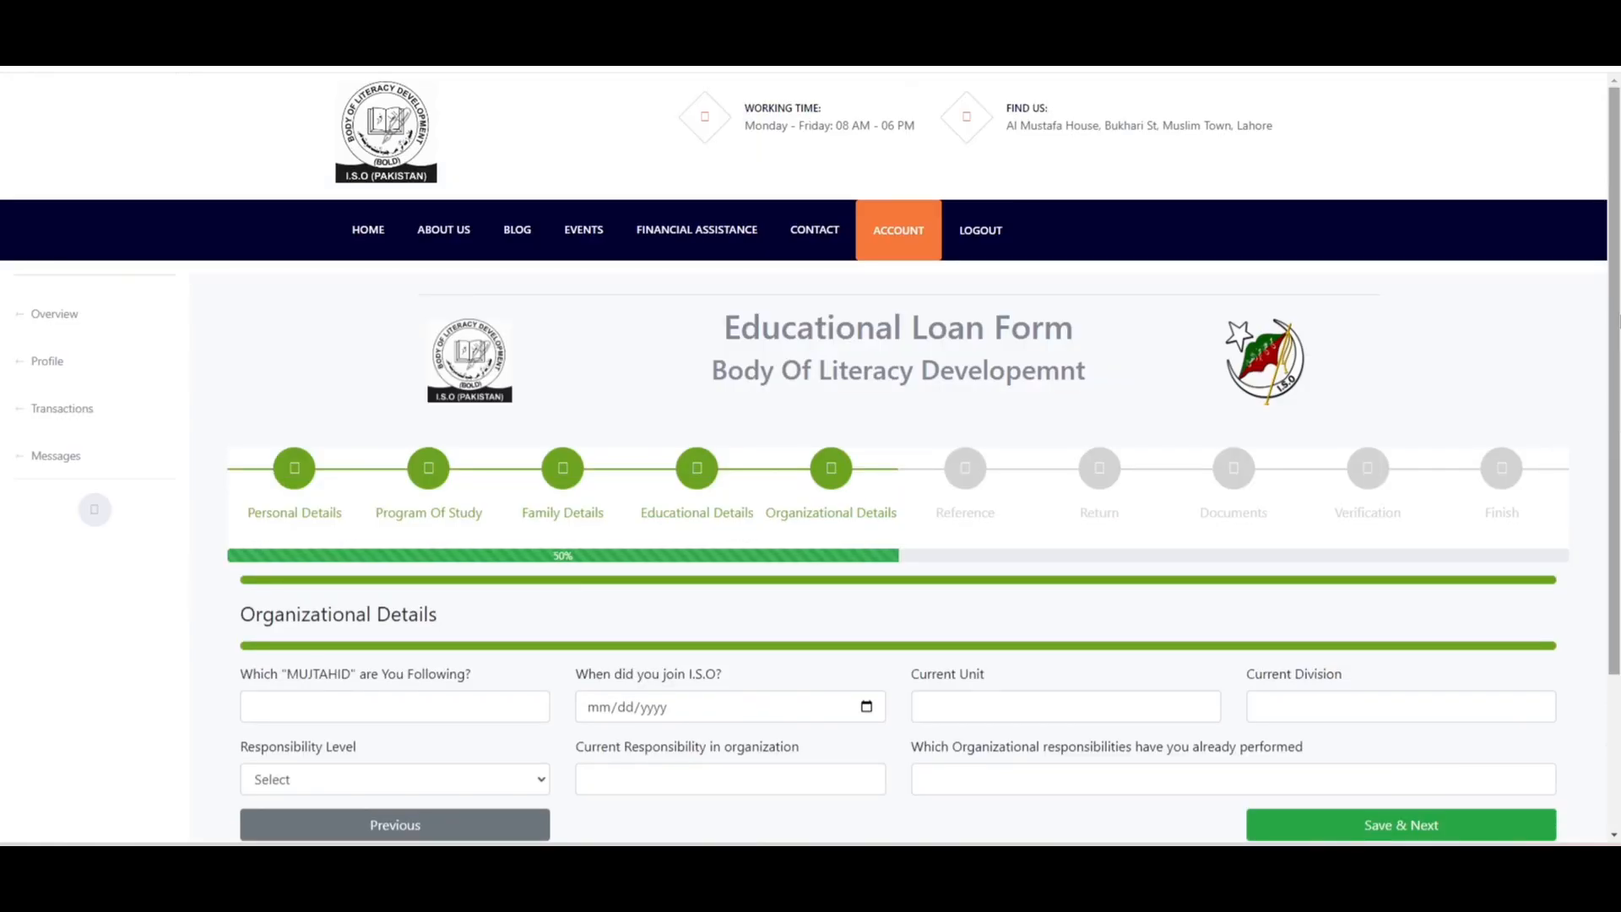
# - Enter the followed MUJTAHID's name and set the join date to 02/01/2024
pyautogui.scroll(-2, 639, 500)
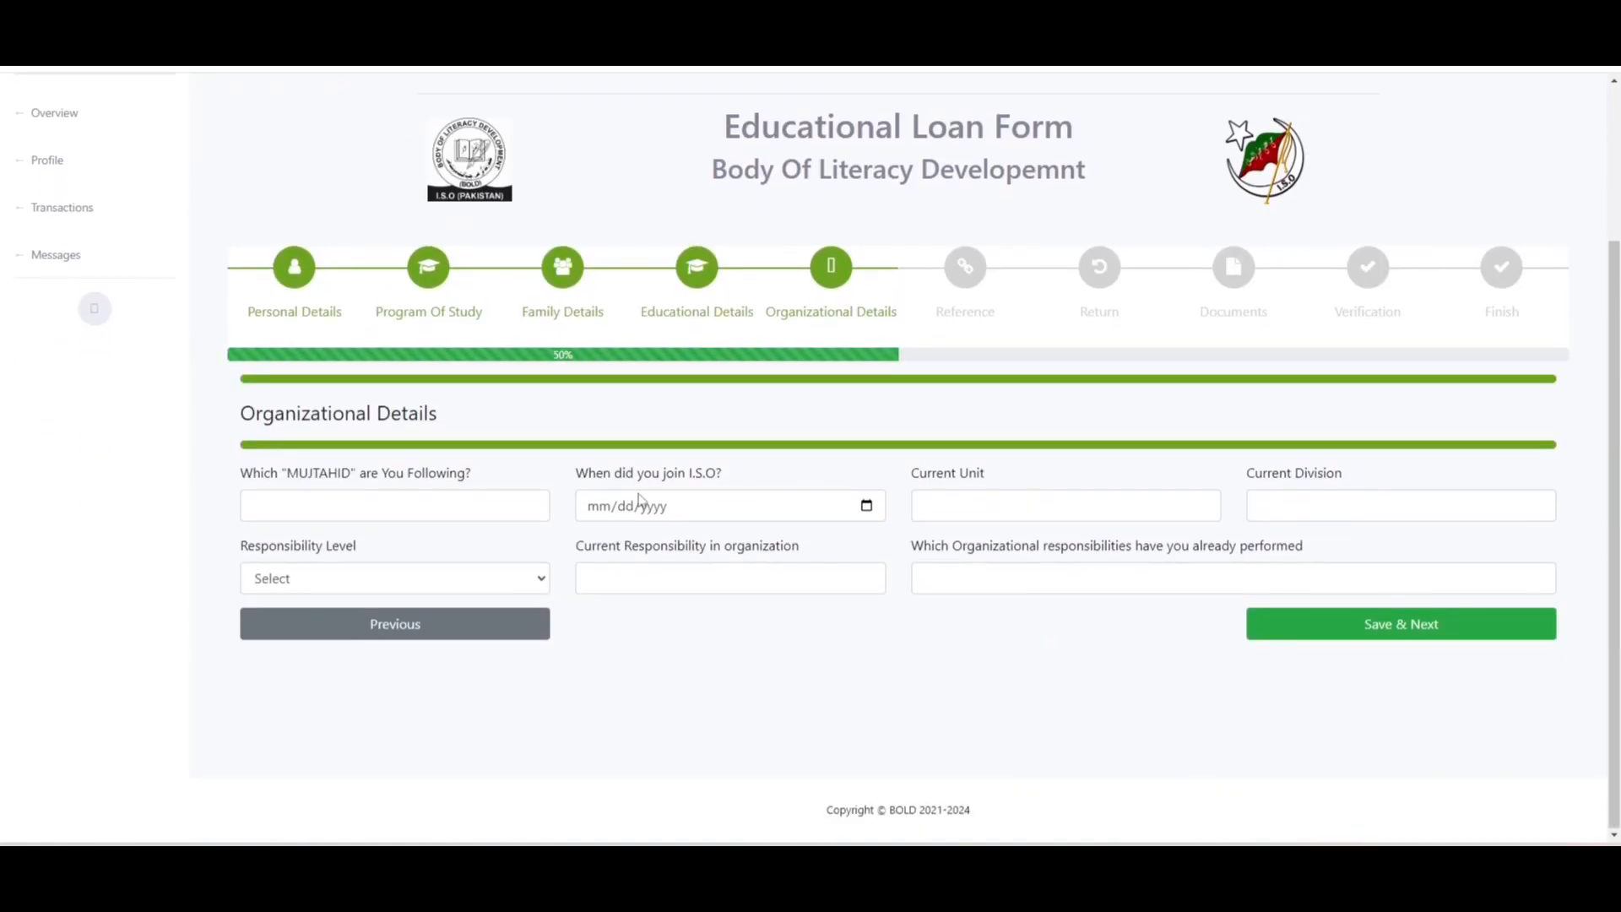
pyautogui.click(500, 498)
pyautogui.write('Ag')
pyautogui.write('ja')
pyautogui.write('ha ')
pyautogui.write('Reber')
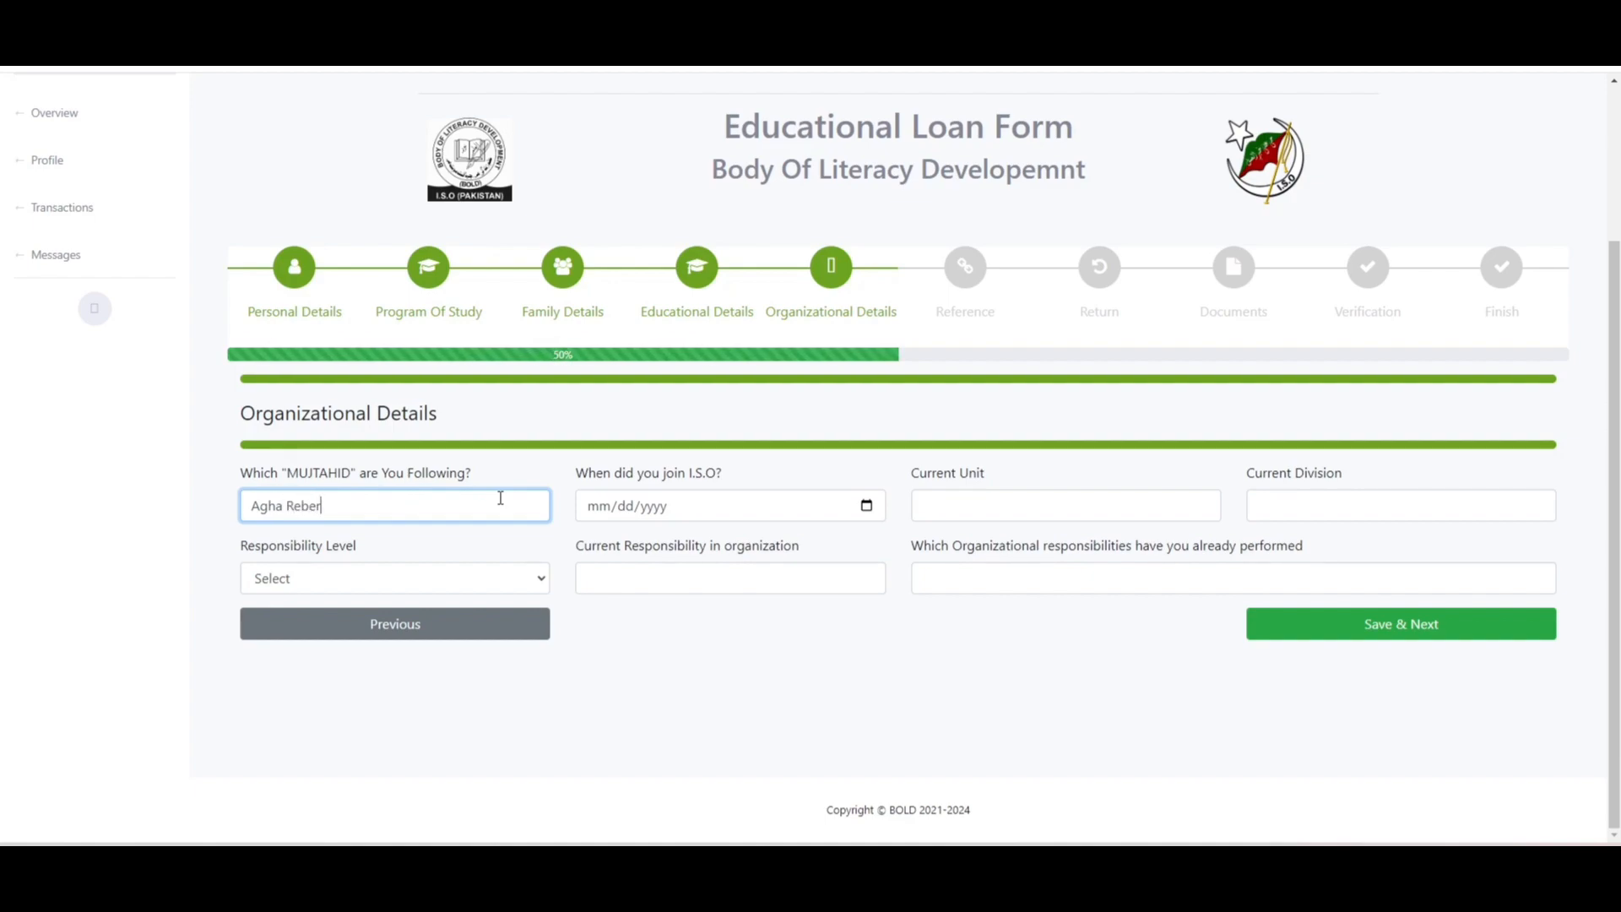
pyautogui.press('Tab')
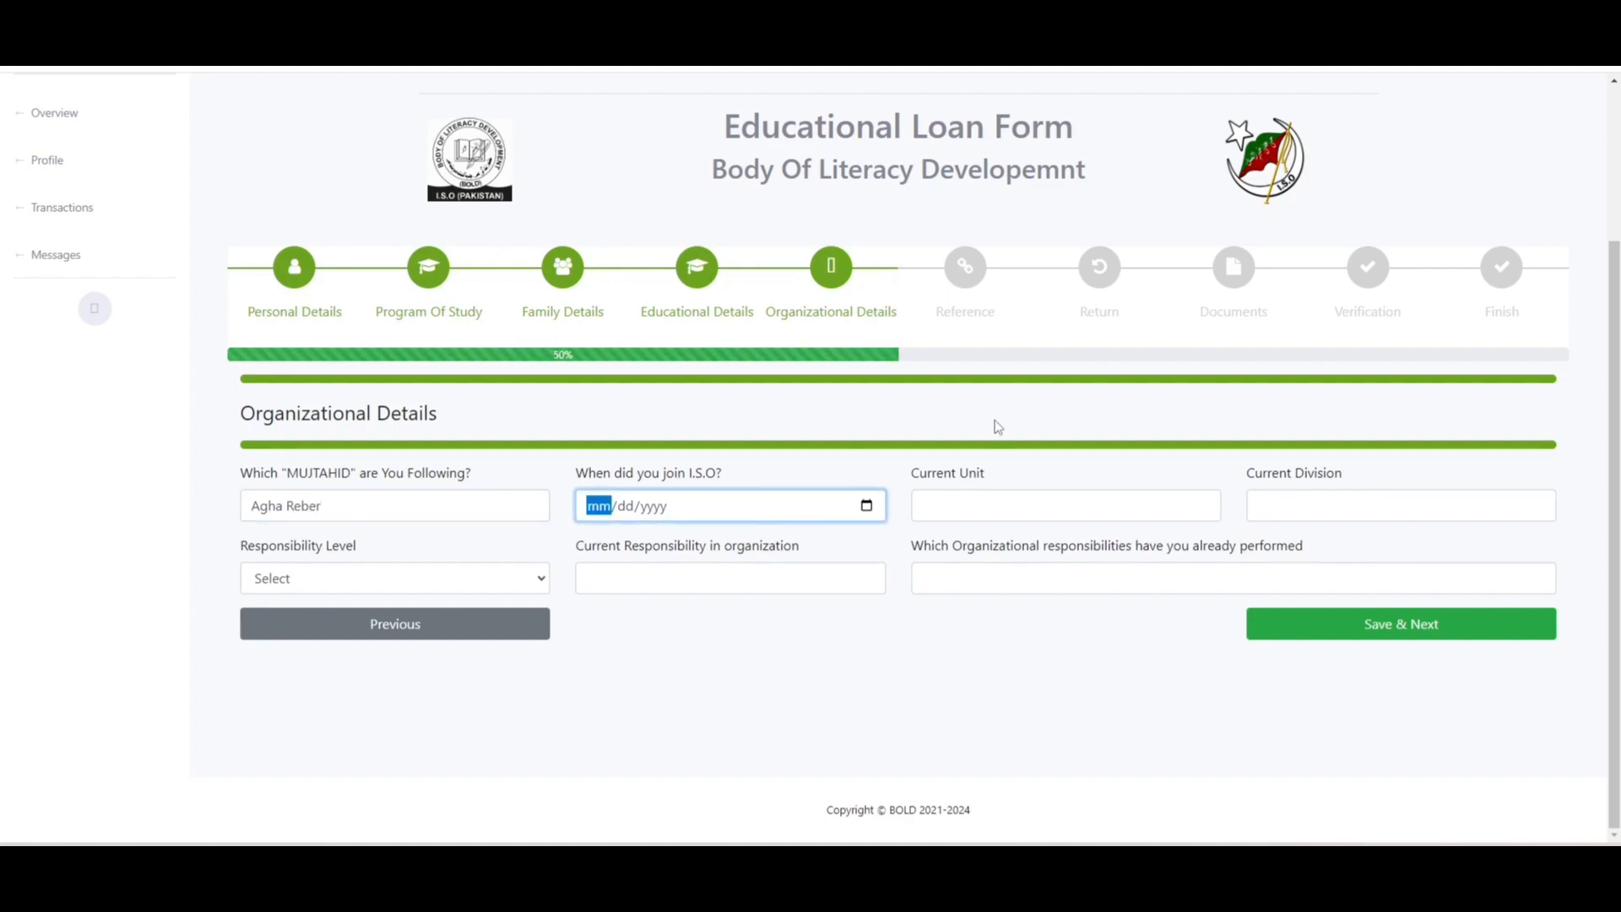
pyautogui.click(866, 506)
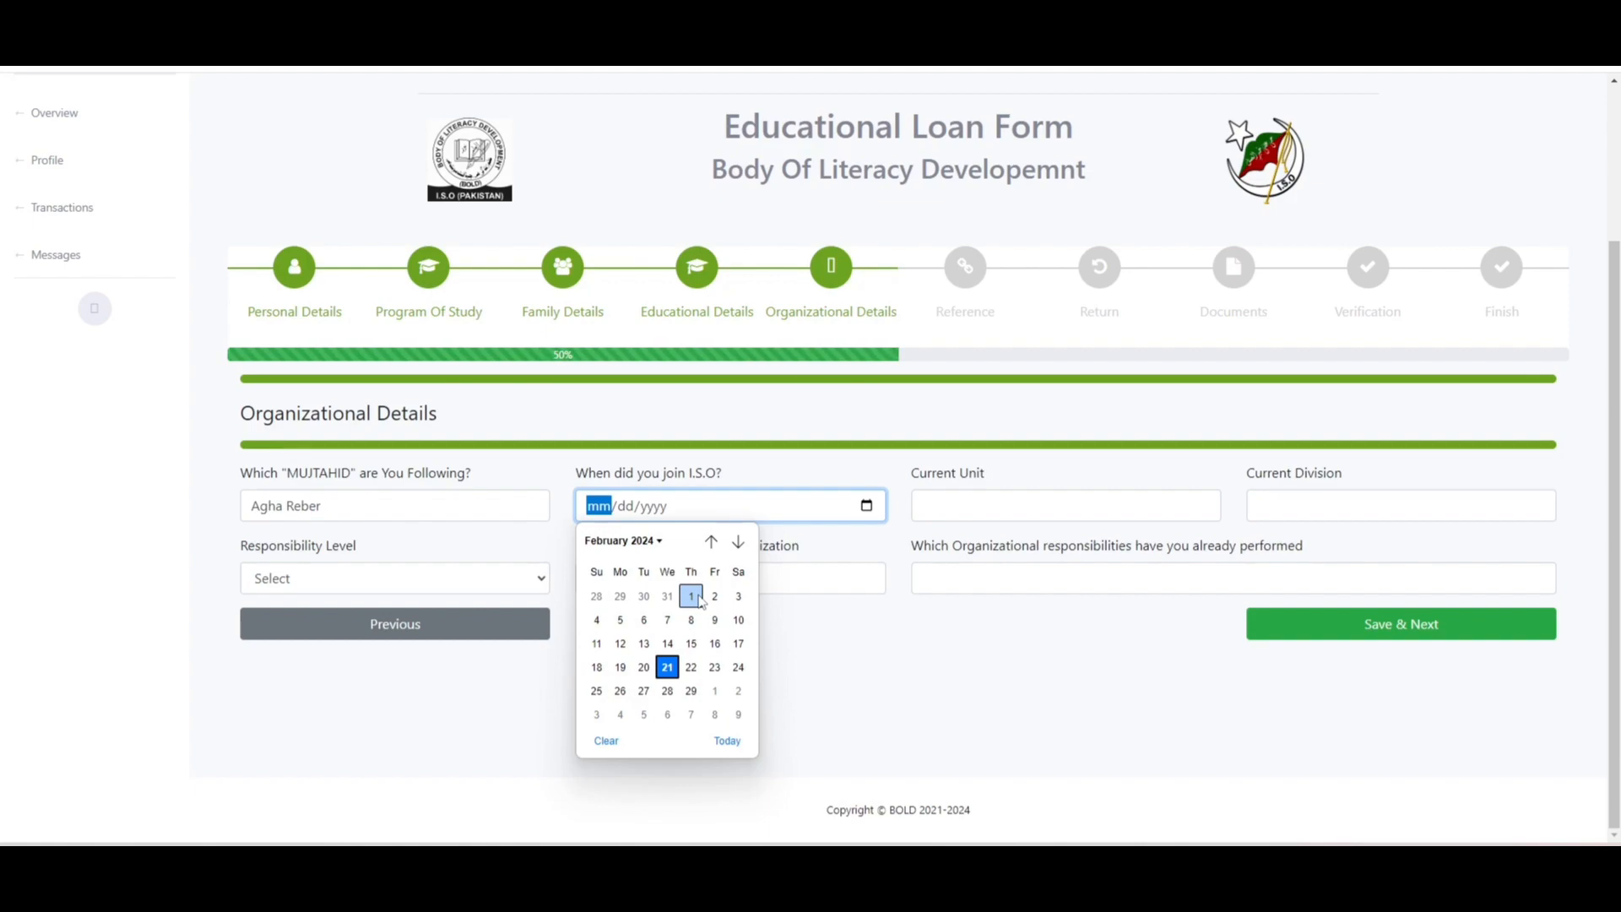
pyautogui.click(699, 599)
# - Fill unit 'unit', division 'div', No Member level, current 'curr' and past 'pre' responsibilities
pyautogui.click(996, 504)
pyautogui.write('unit')
pyautogui.press('Tab')
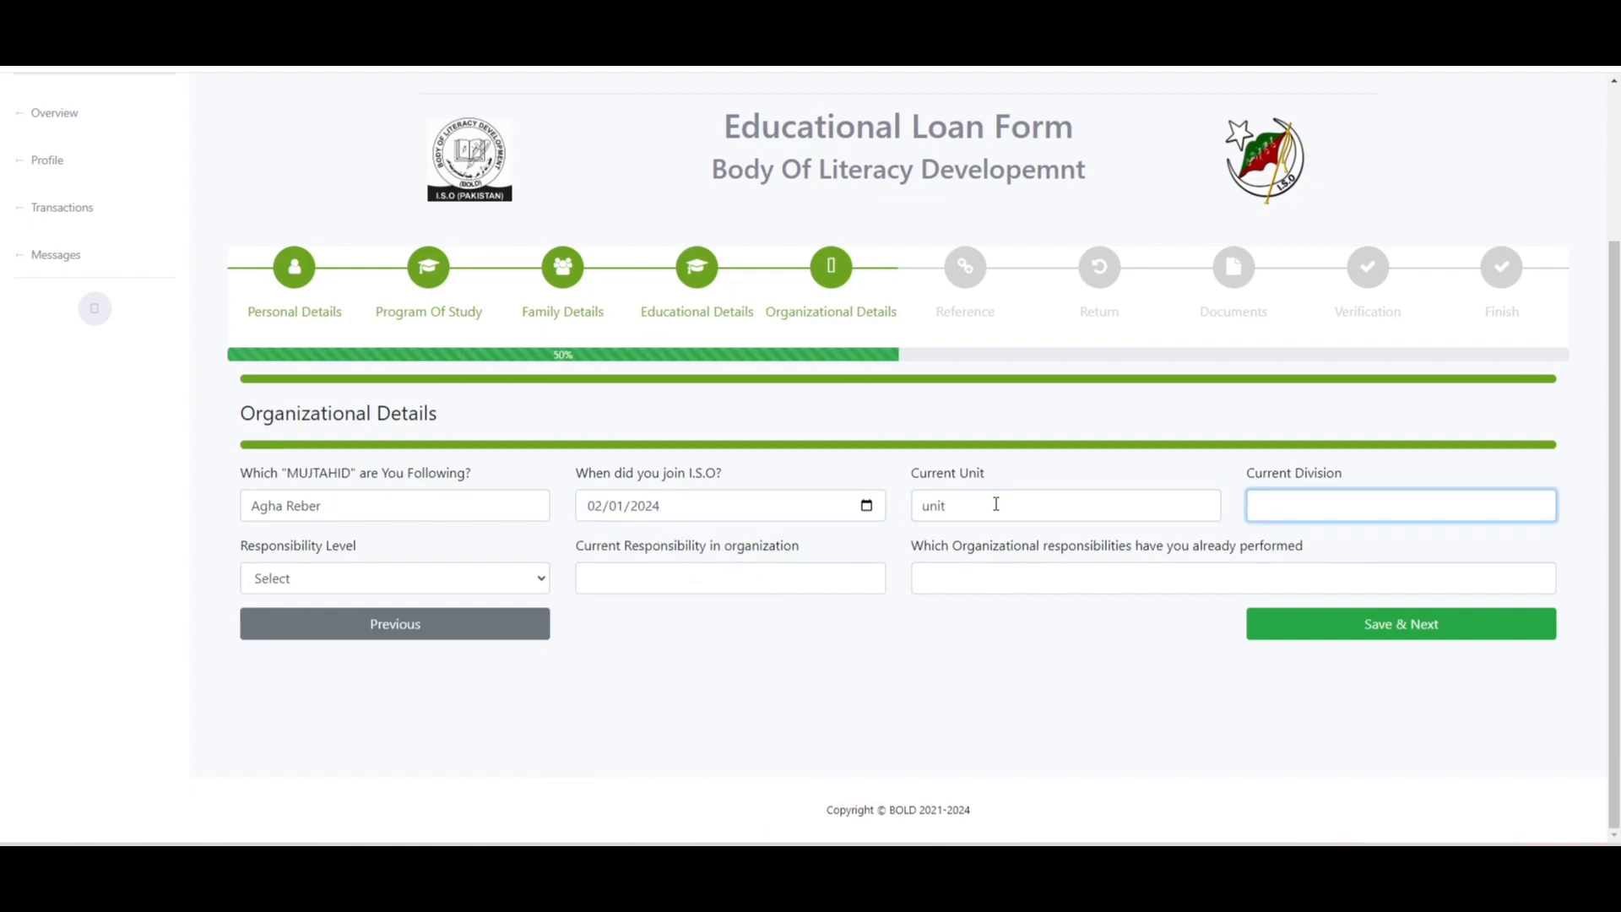
pyautogui.write('div')
pyautogui.press('Tab')
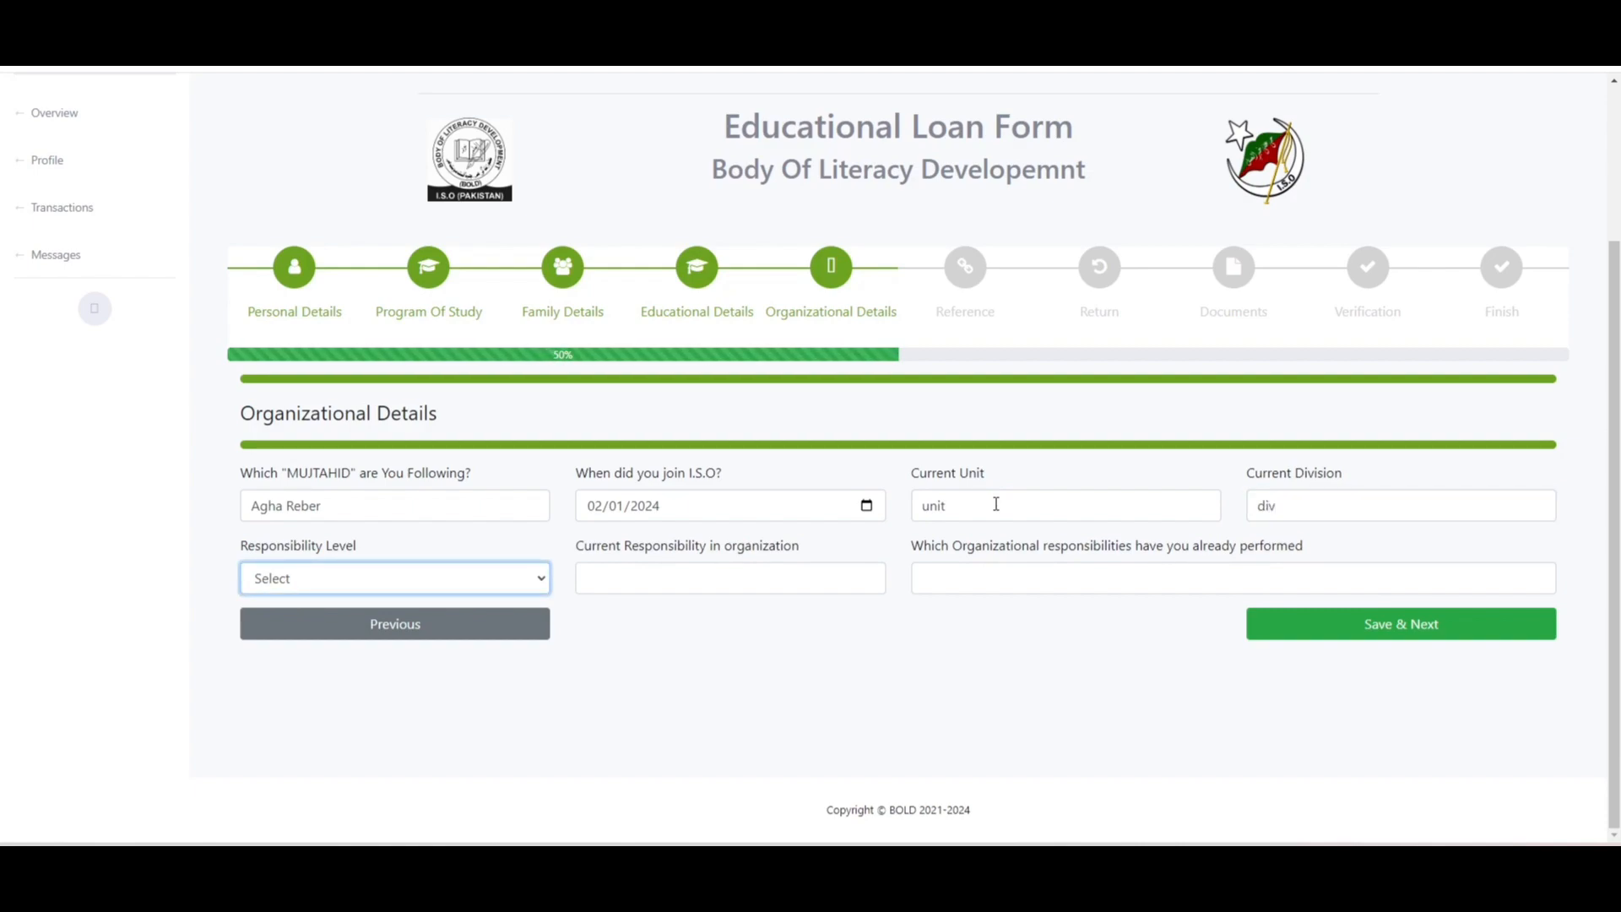
pyautogui.click(534, 577)
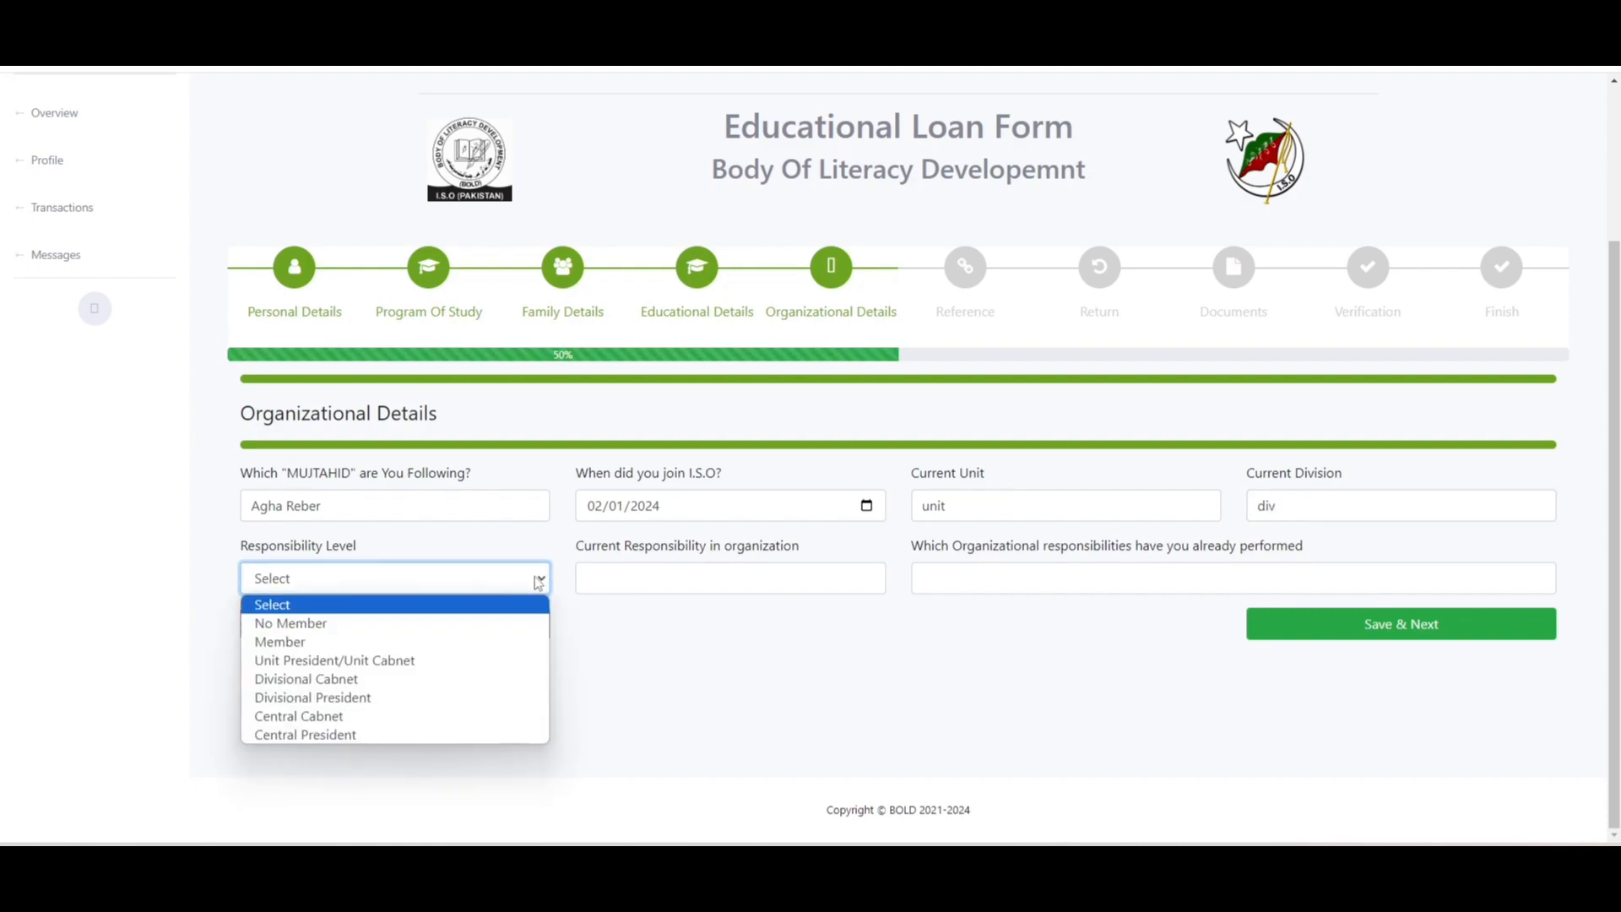
pyautogui.click(518, 623)
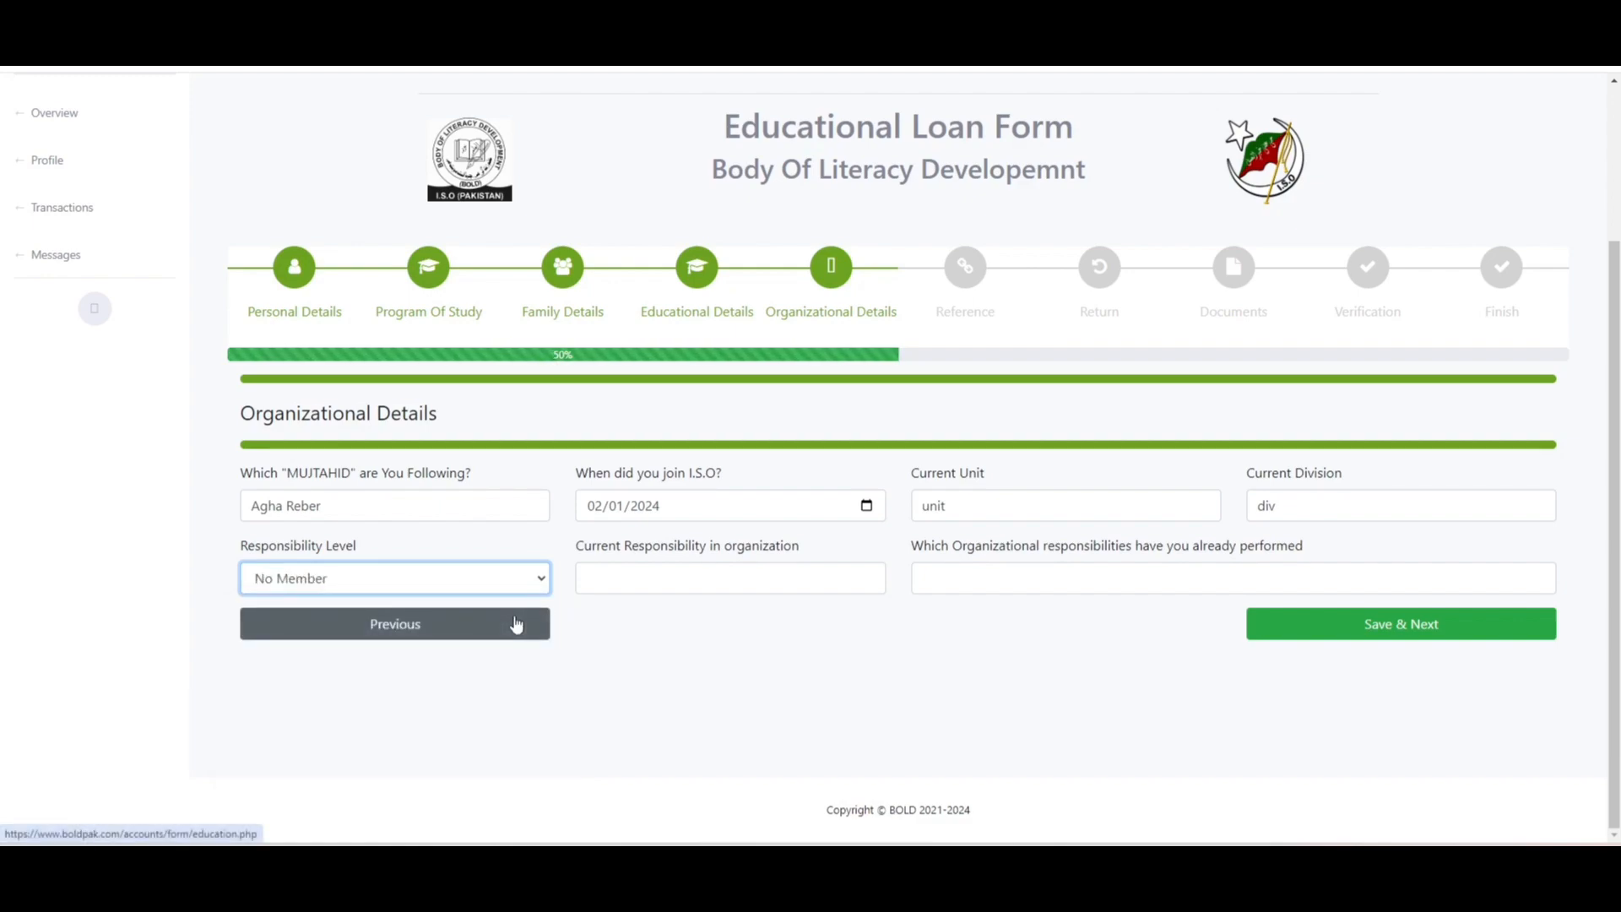
pyautogui.click(744, 580)
pyautogui.write('curr')
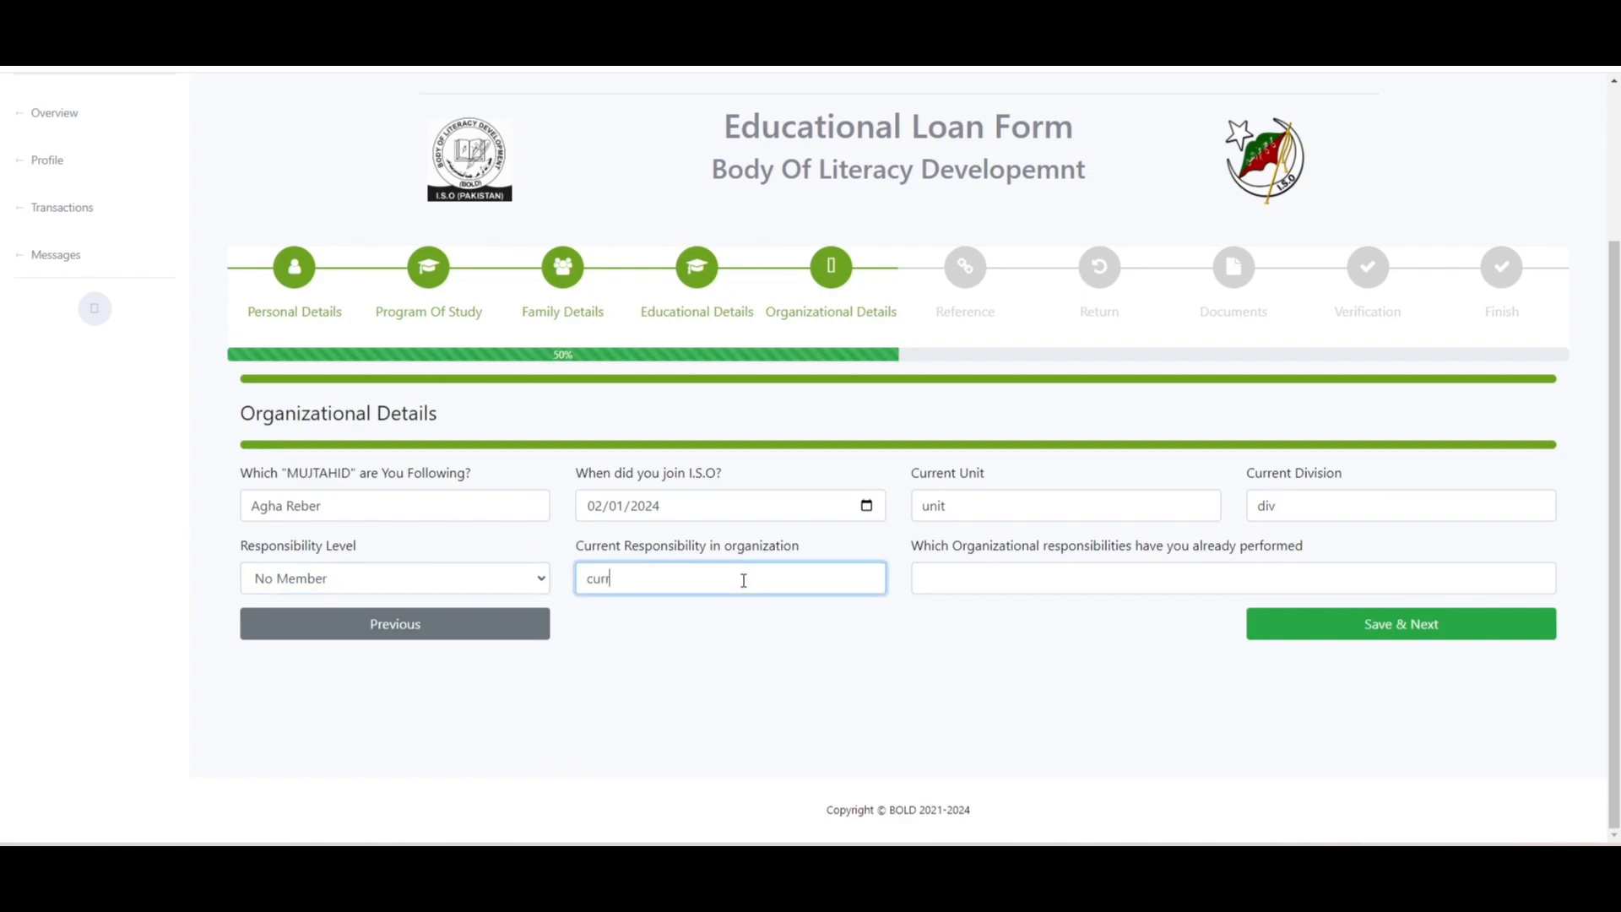
pyautogui.press('Tab')
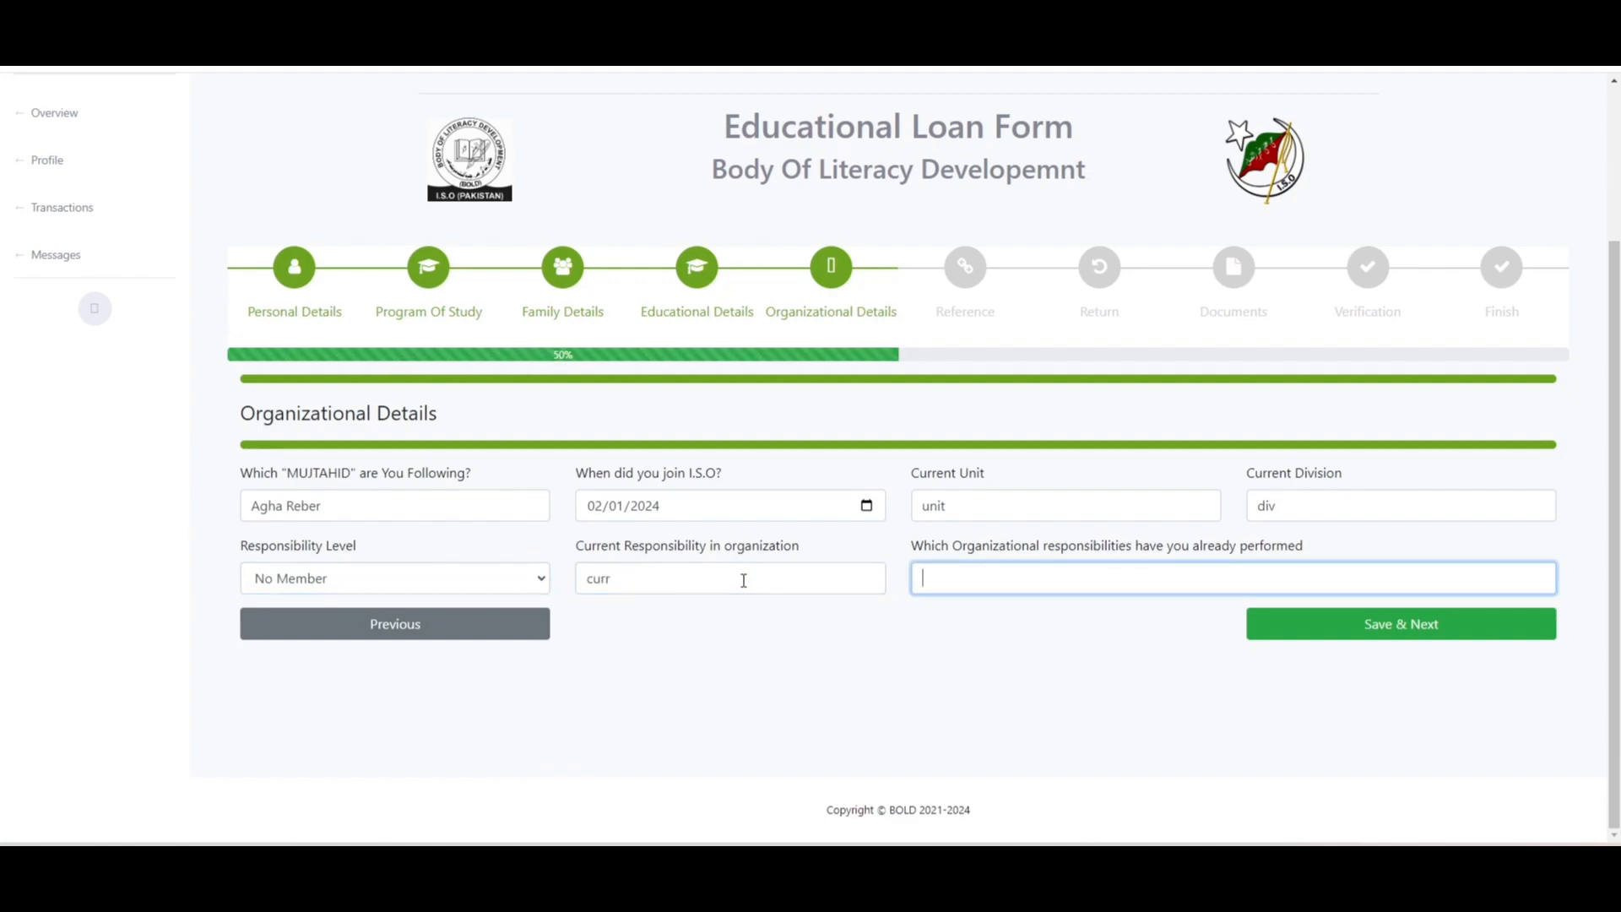
pyautogui.write('prev')
# - Save the organizational details, then enter unit name 'unit' and the unit president's mobile number
pyautogui.click(1283, 635)
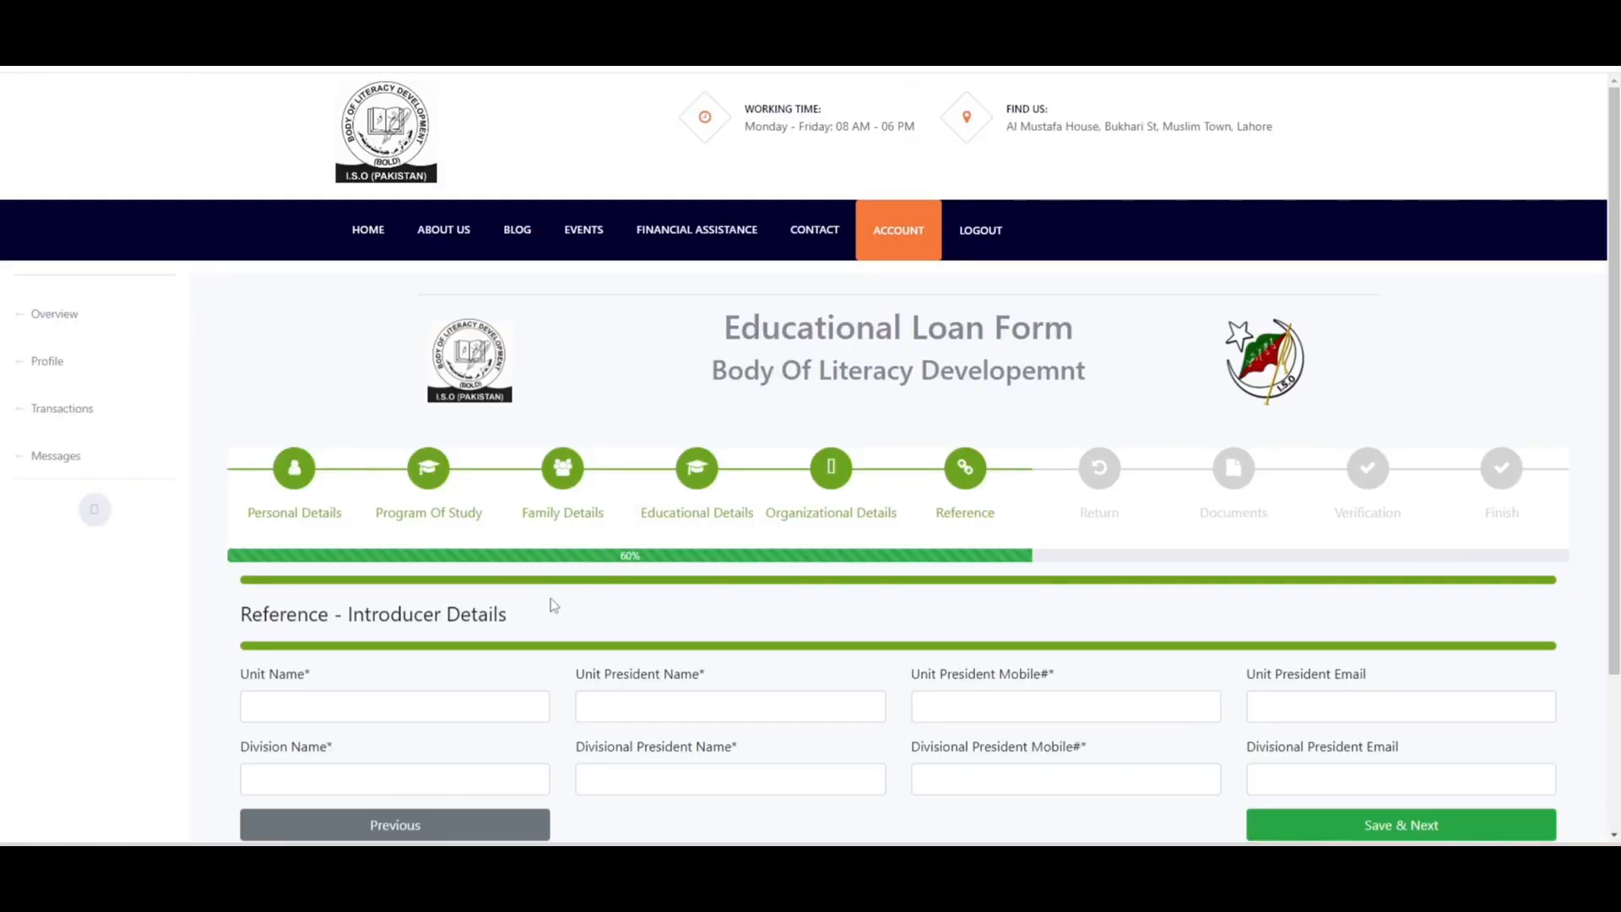
pyautogui.scroll(-3, 950, 426)
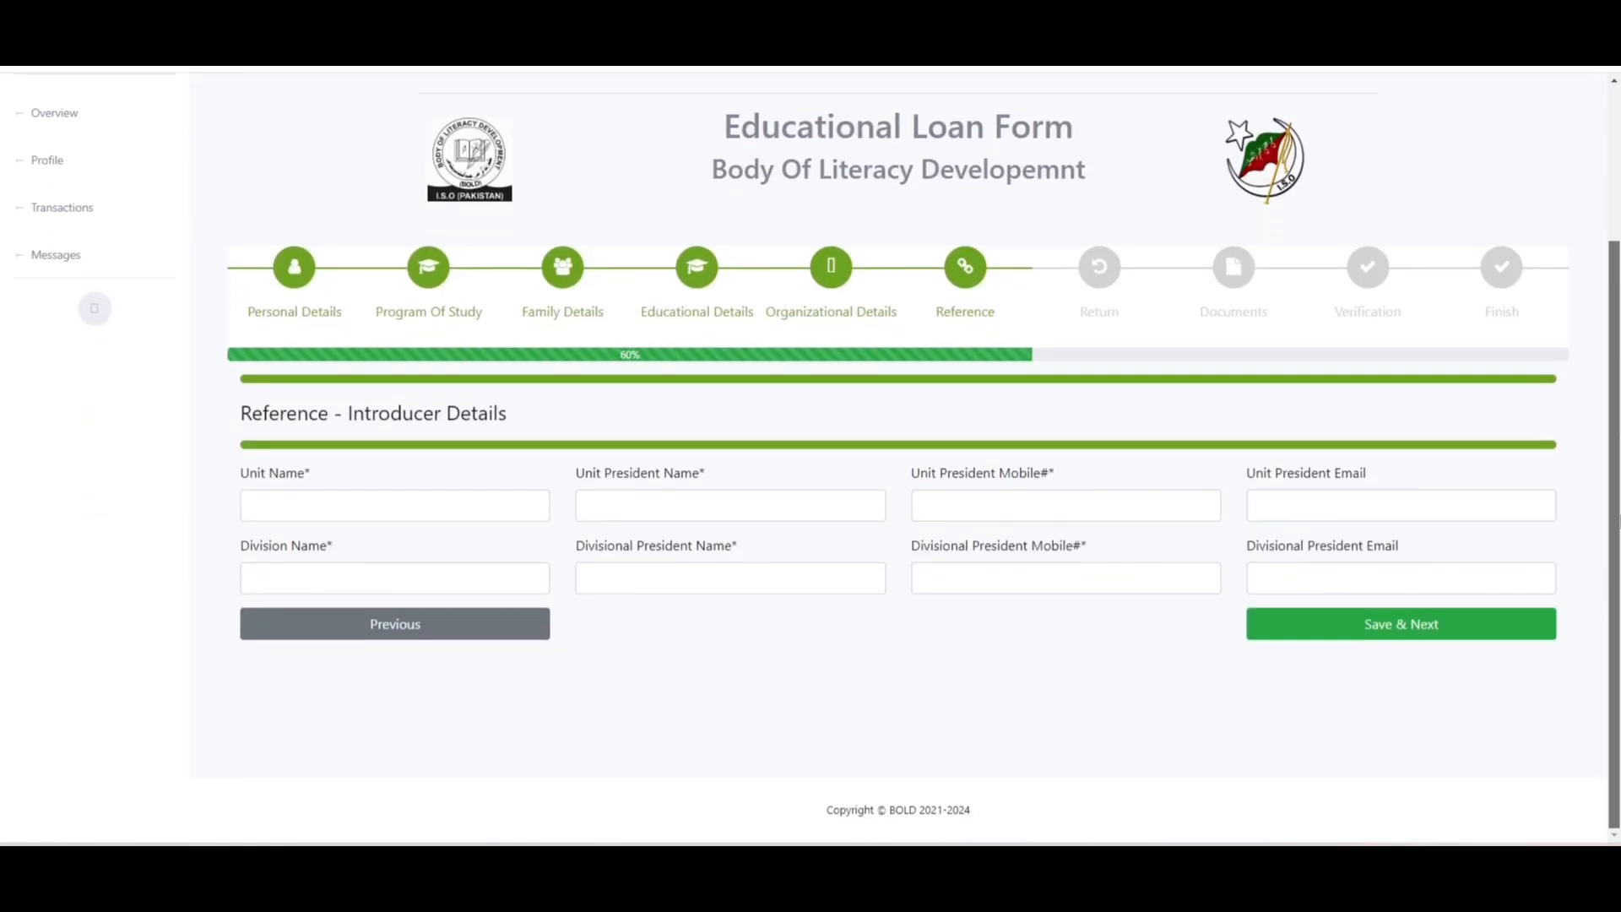
pyautogui.click(467, 494)
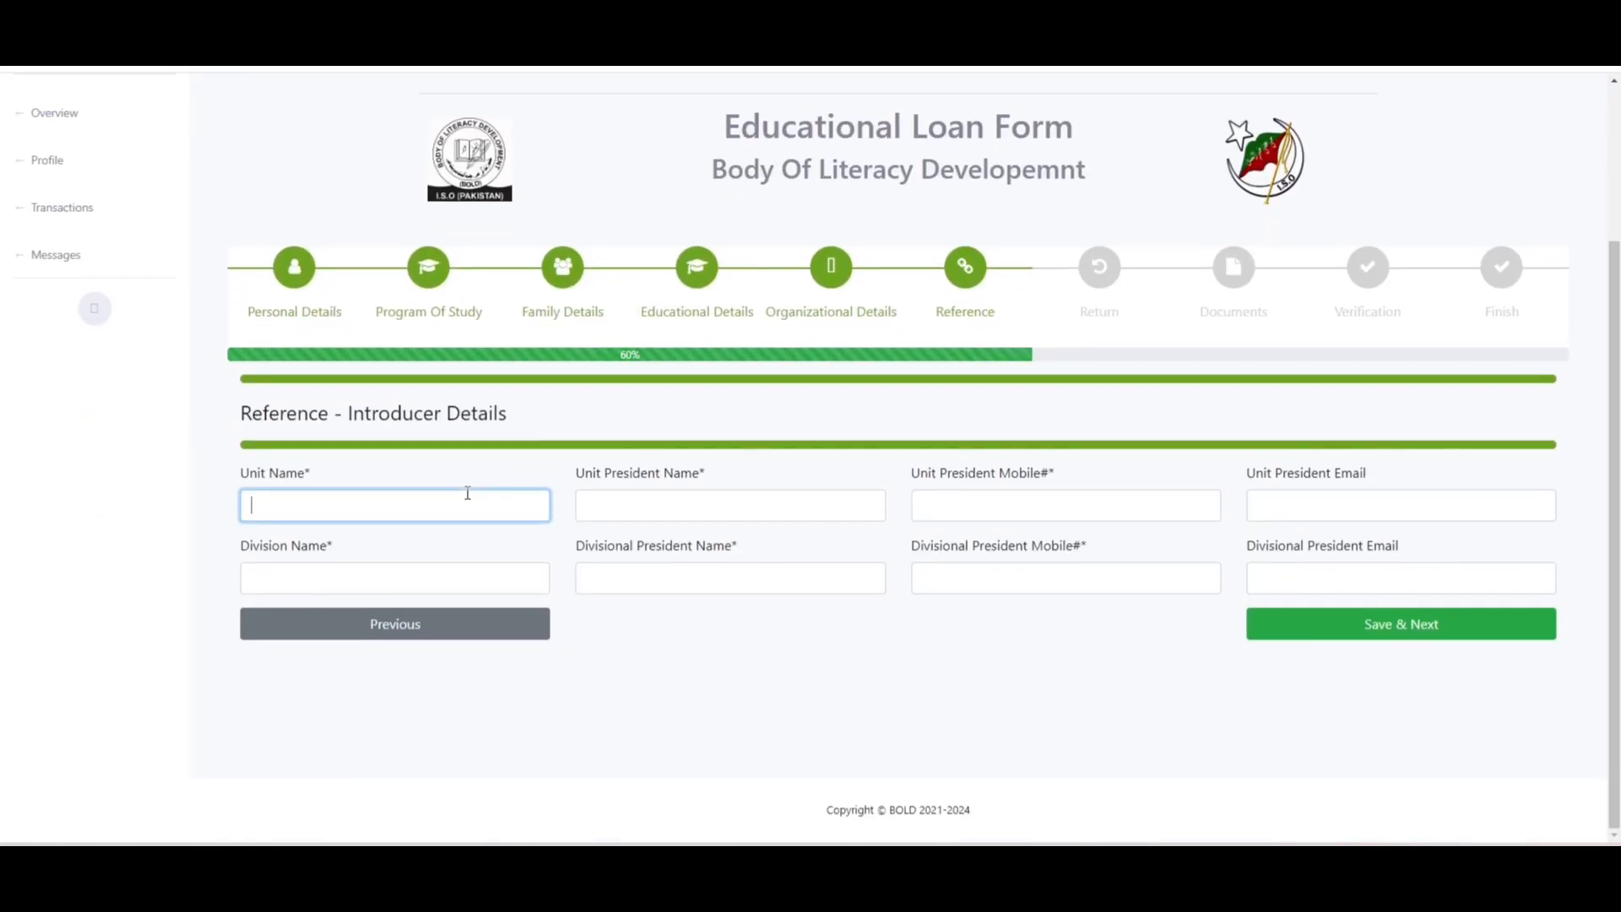
pyautogui.write('unit')
pyautogui.press('Tab')
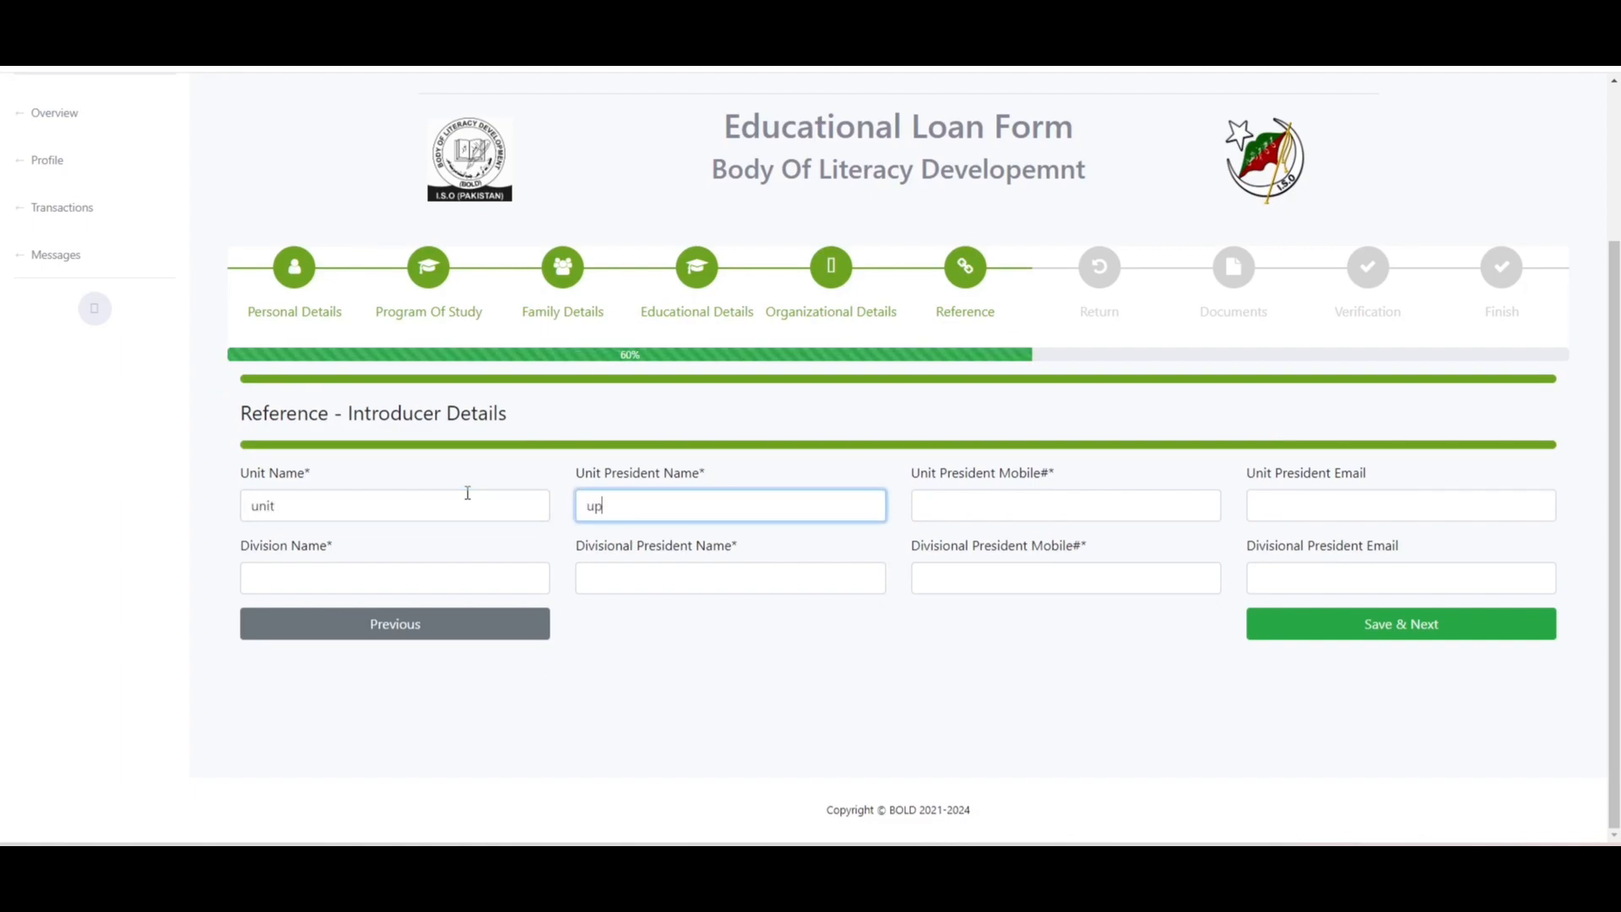
pyautogui.press('Tab')
pyautogui.write('0000-0000000')
pyautogui.press('Tab')
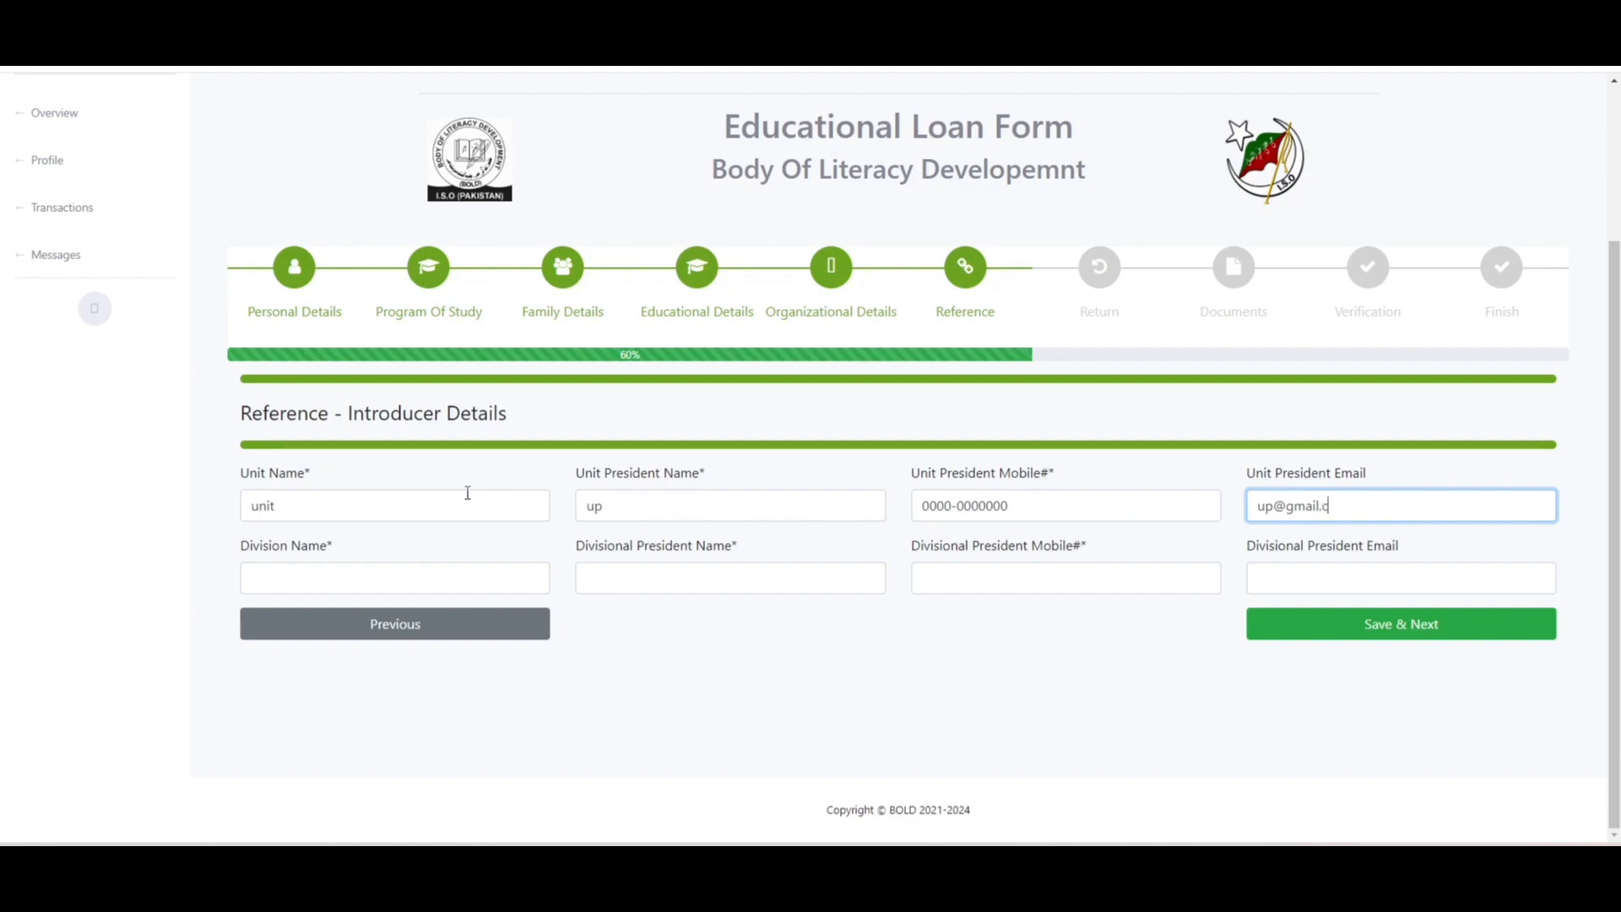
# - Fill the divisional president's details, including mobile number and e-mail address
pyautogui.press('Tab')
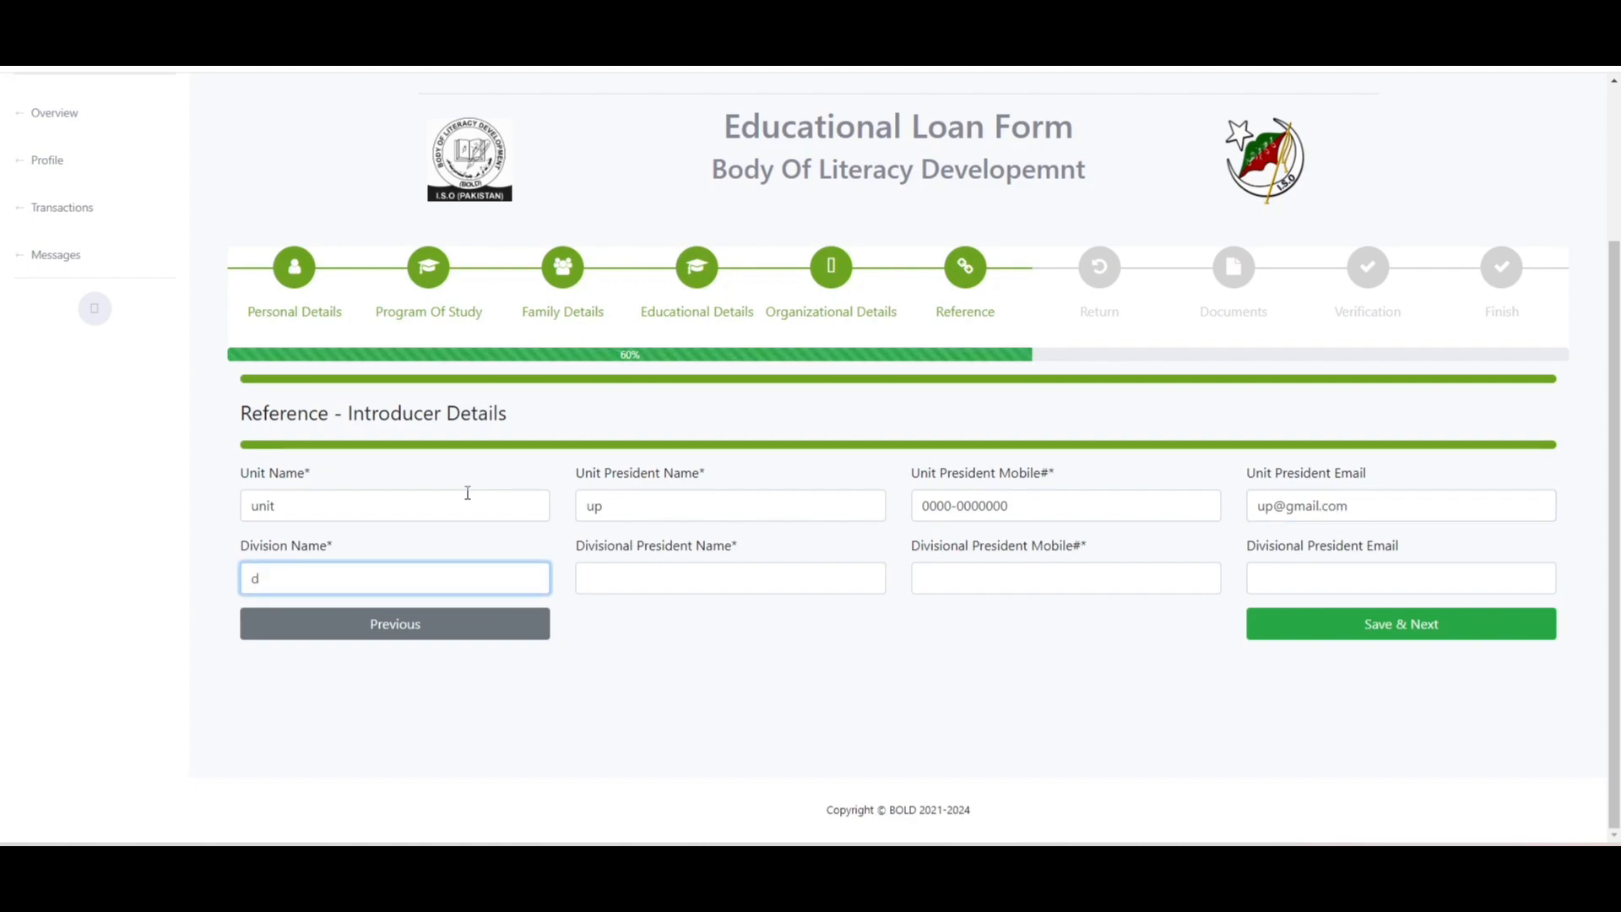
pyautogui.press('Tab')
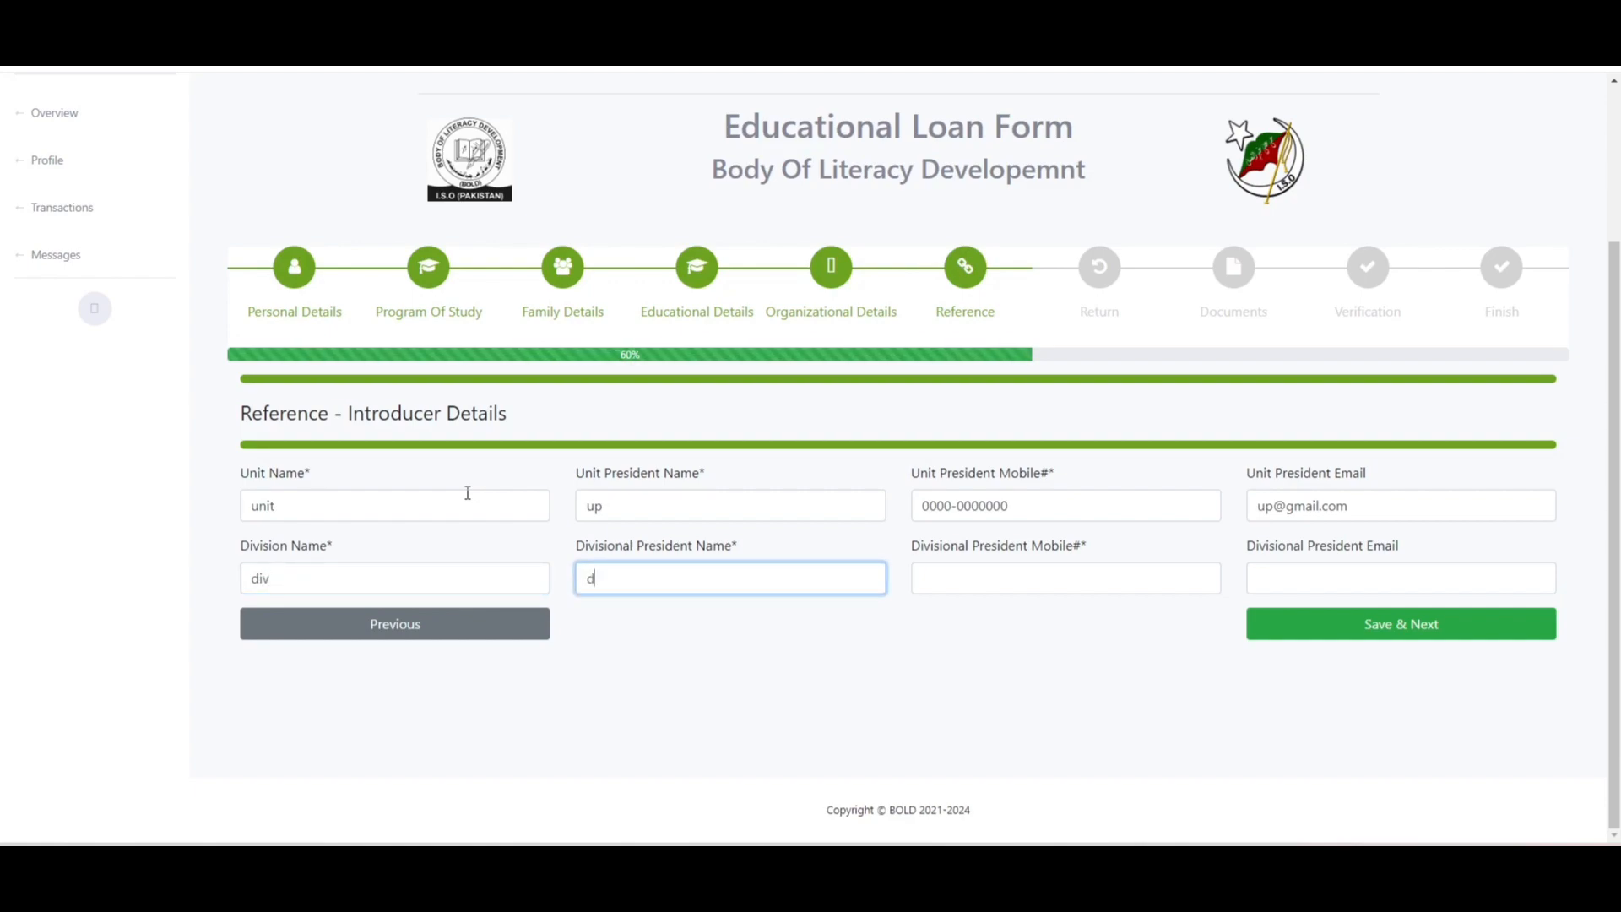
pyautogui.press('Tab')
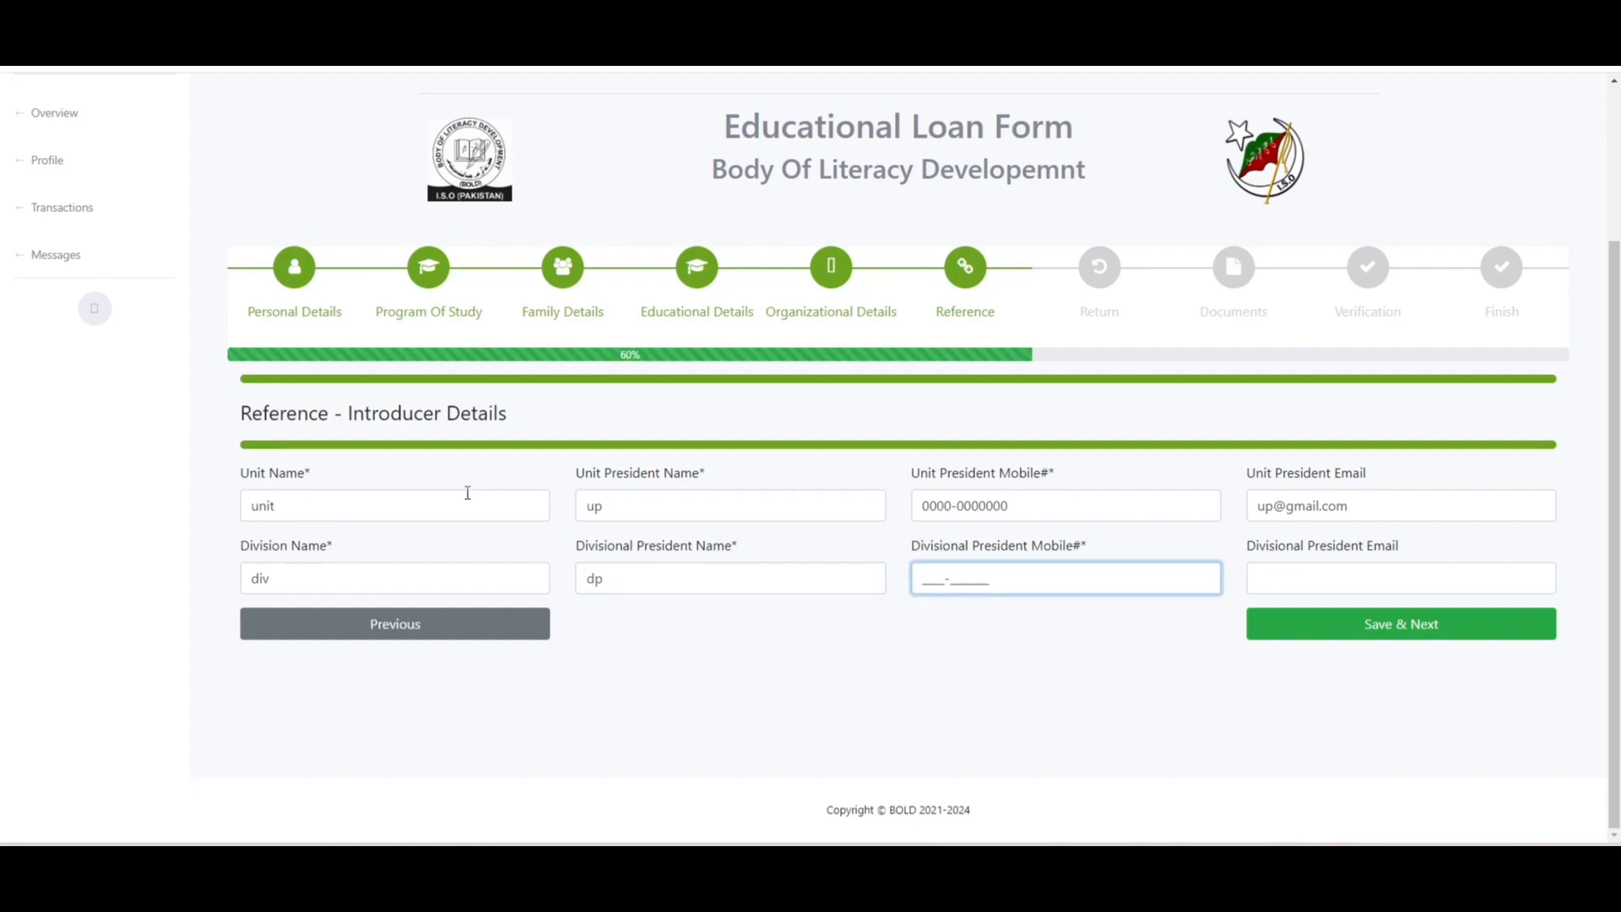
pyautogui.write('0000-0000000')
pyautogui.press('Tab')
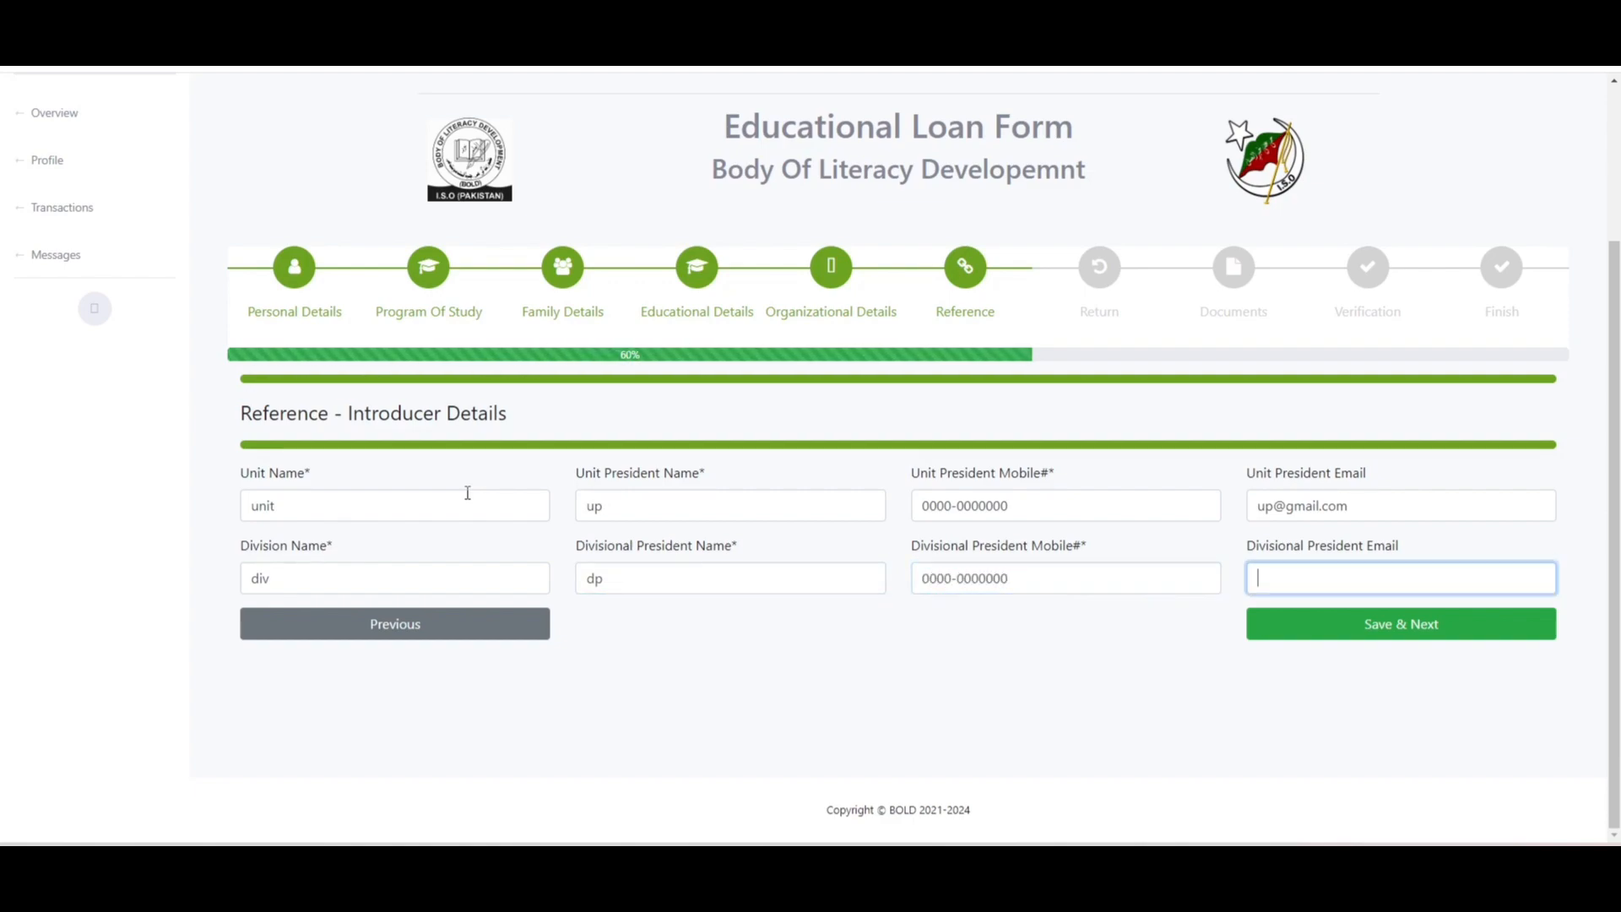
# - Save the reference details and move on to Loan Return Details
pyautogui.click(1342, 632)
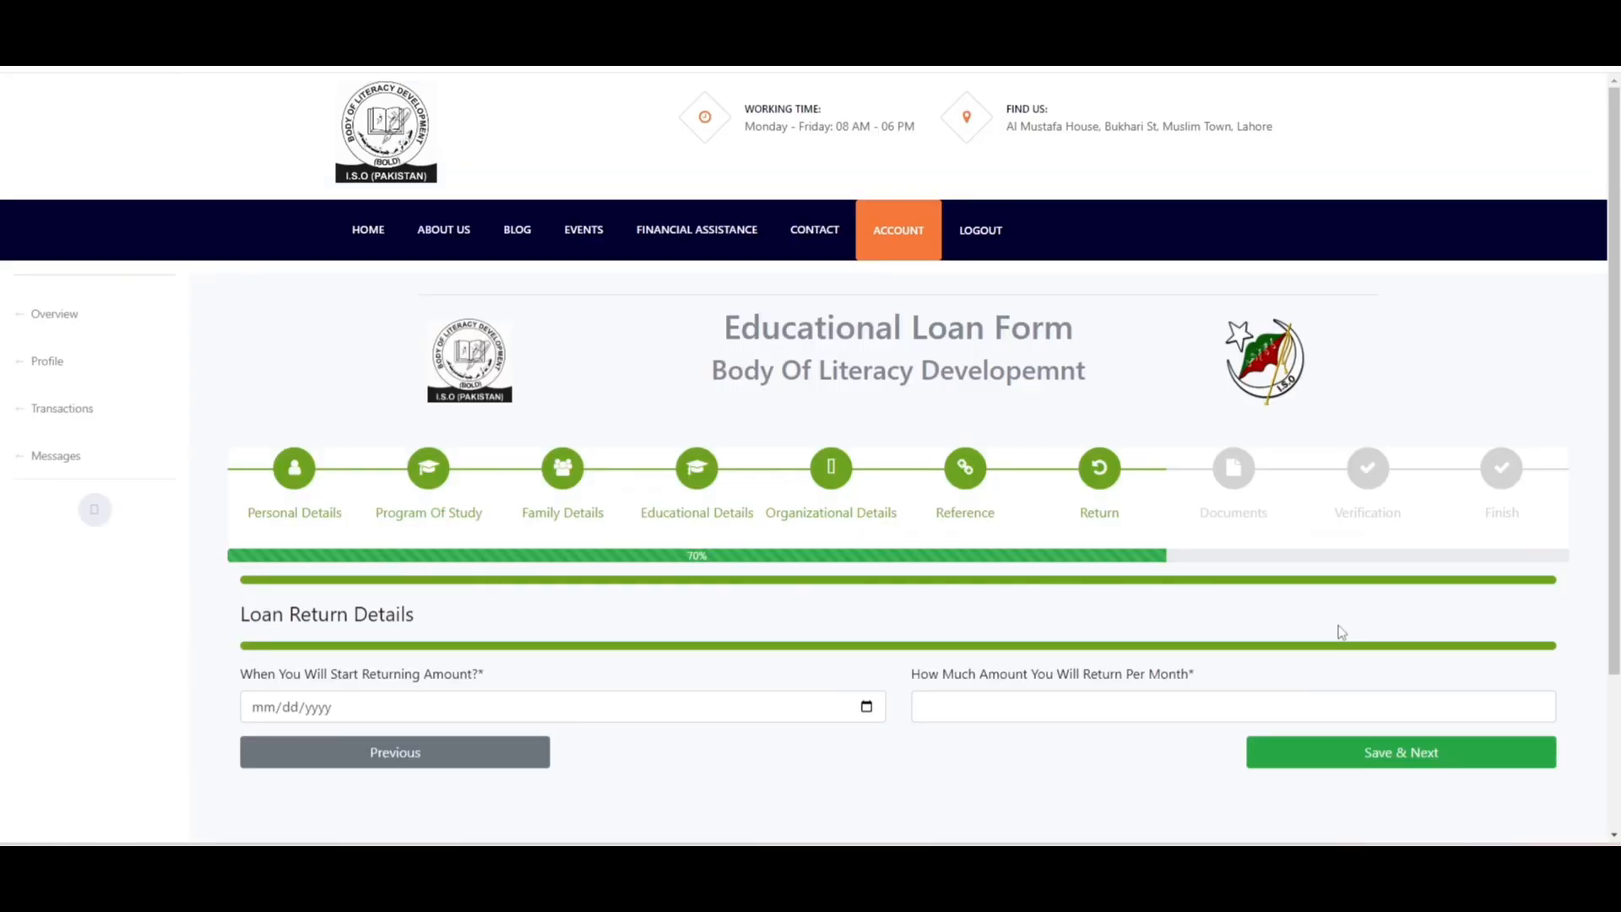
pyautogui.scroll(-1, 1614, 549)
pyautogui.scroll(-2, 927, 545)
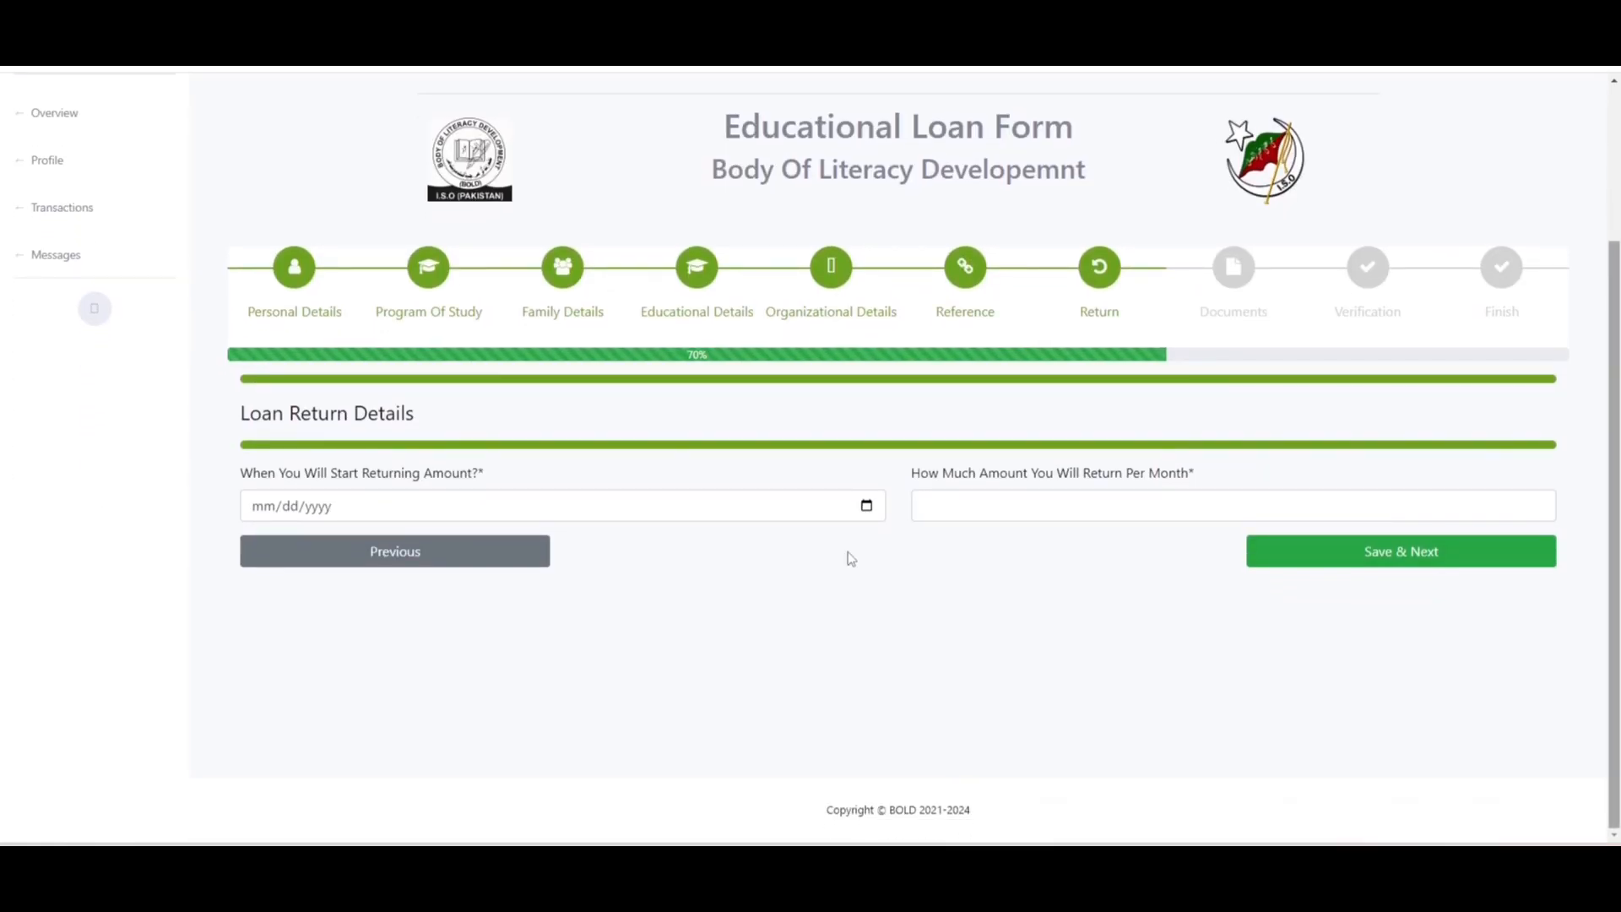
# - Set repayment to start 02/25/2027 at 5000 per month and submit the step
pyautogui.click(866, 504)
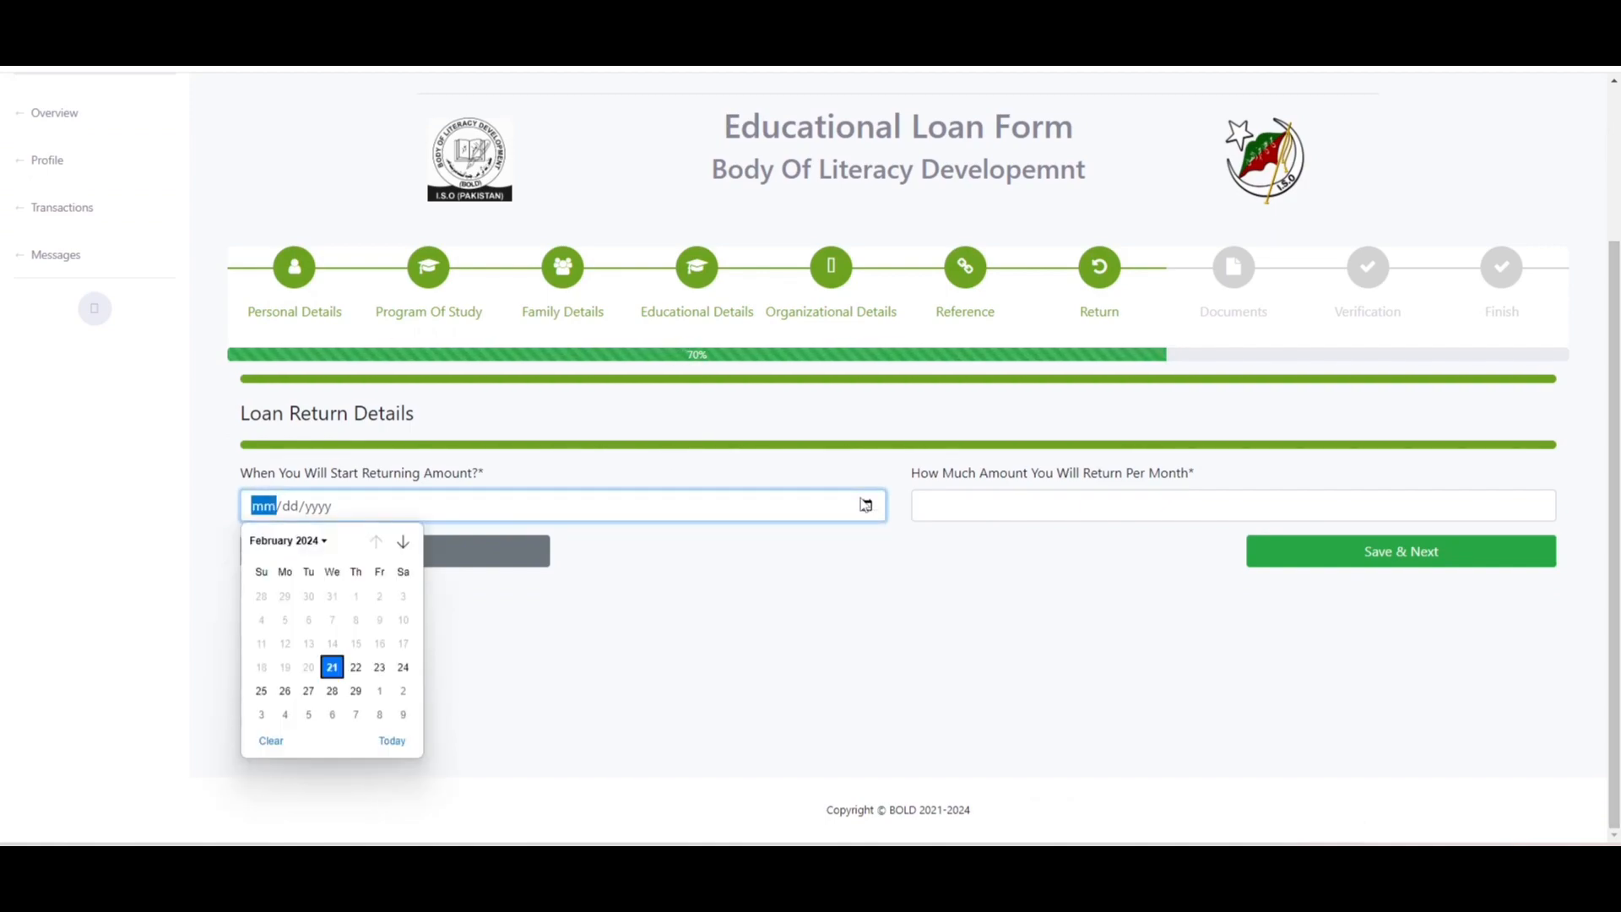
pyautogui.click(355, 691)
pyautogui.click(314, 508)
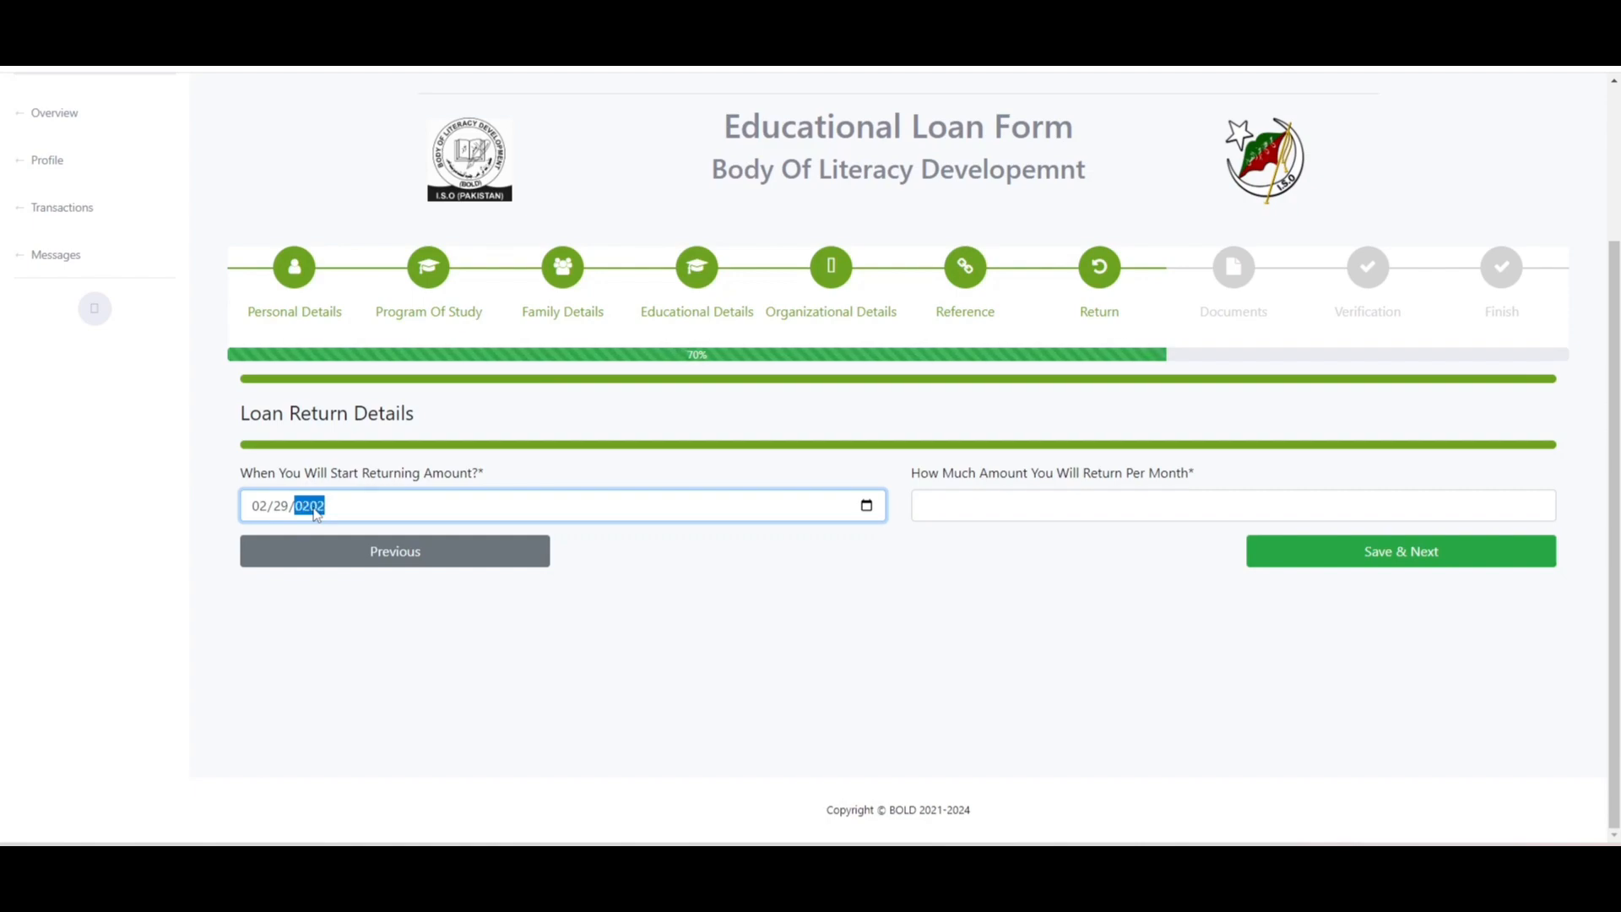
pyautogui.write('7')
pyautogui.click(285, 507)
pyautogui.write('25')
pyautogui.click(1122, 515)
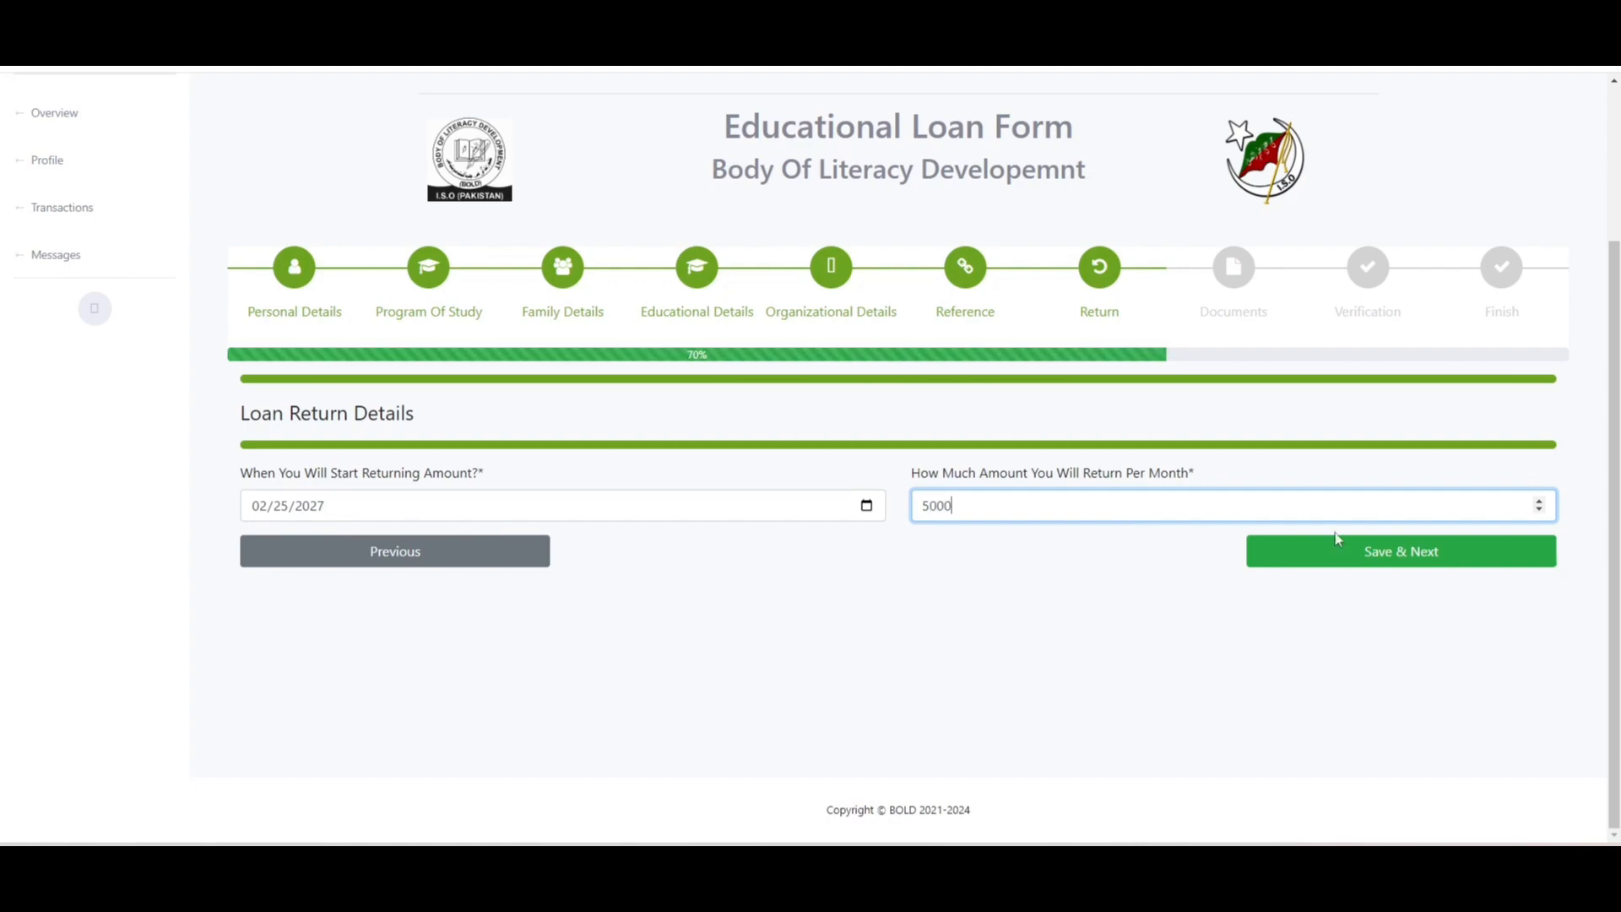
pyautogui.click(1386, 561)
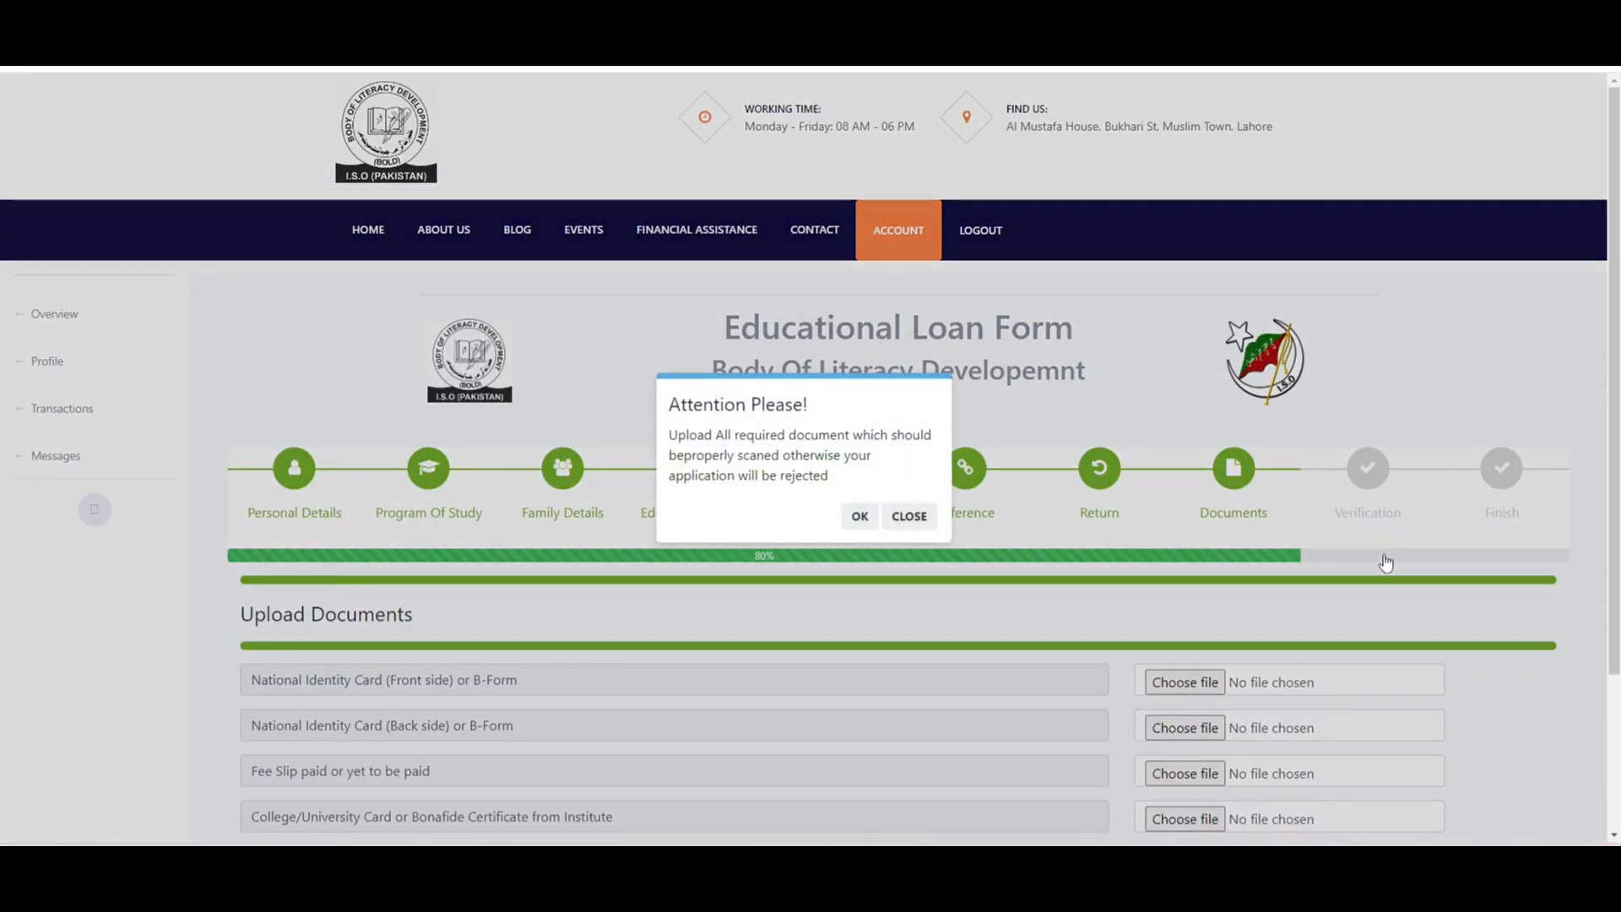
# - Attach flicker comp graph as the ID card front and flicker graph as the back
pyautogui.click(908, 516)
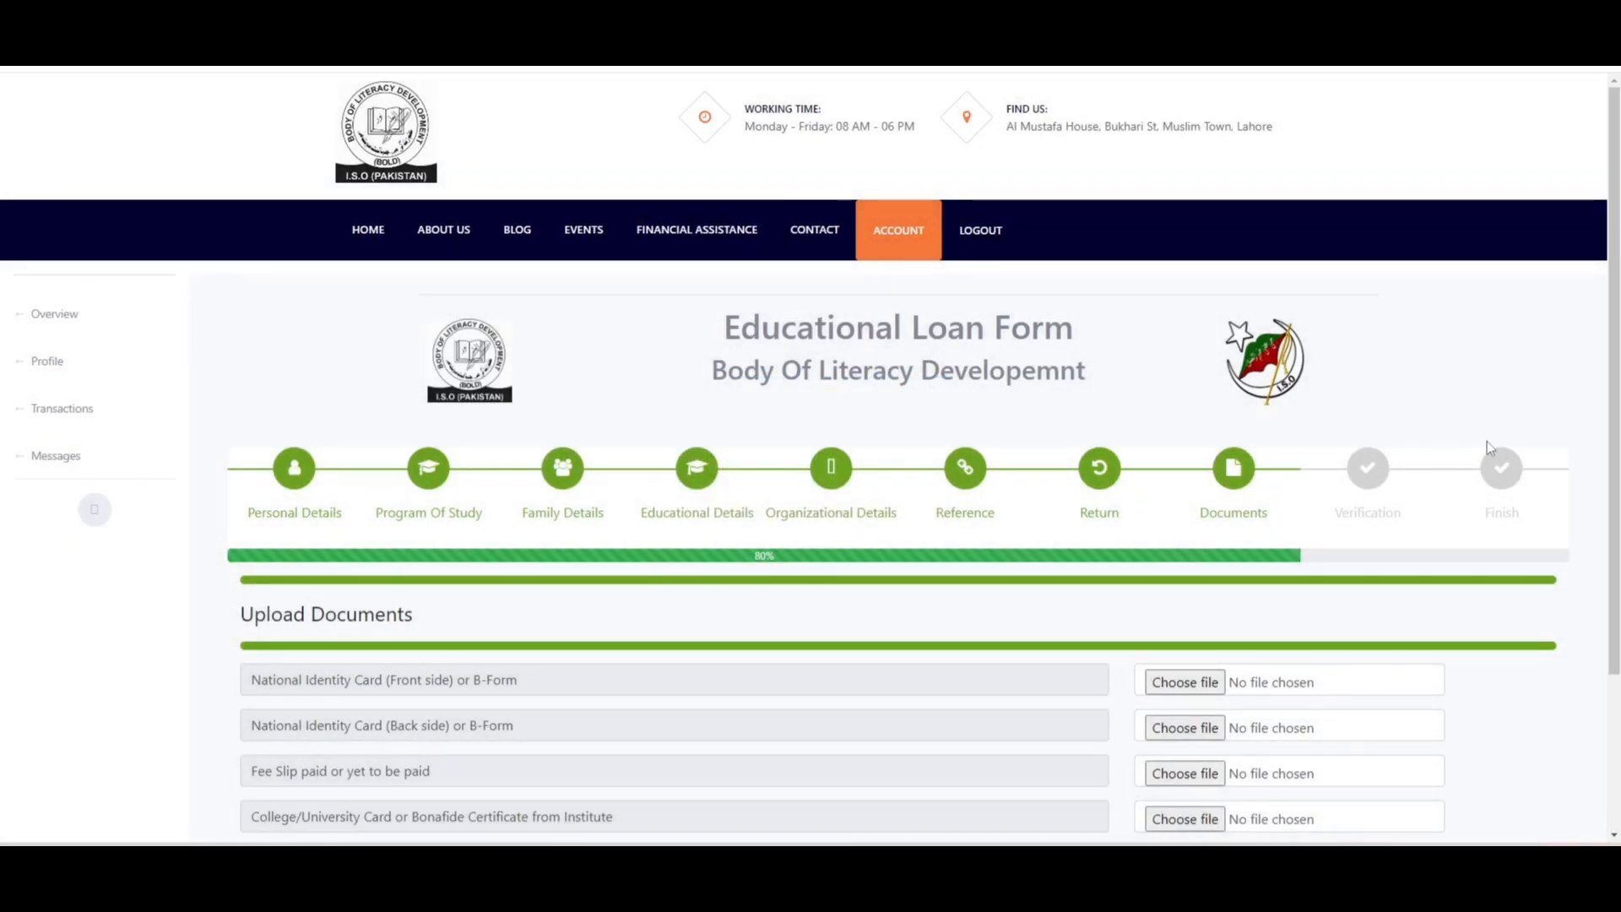
pyautogui.scroll(-3, 811, 456)
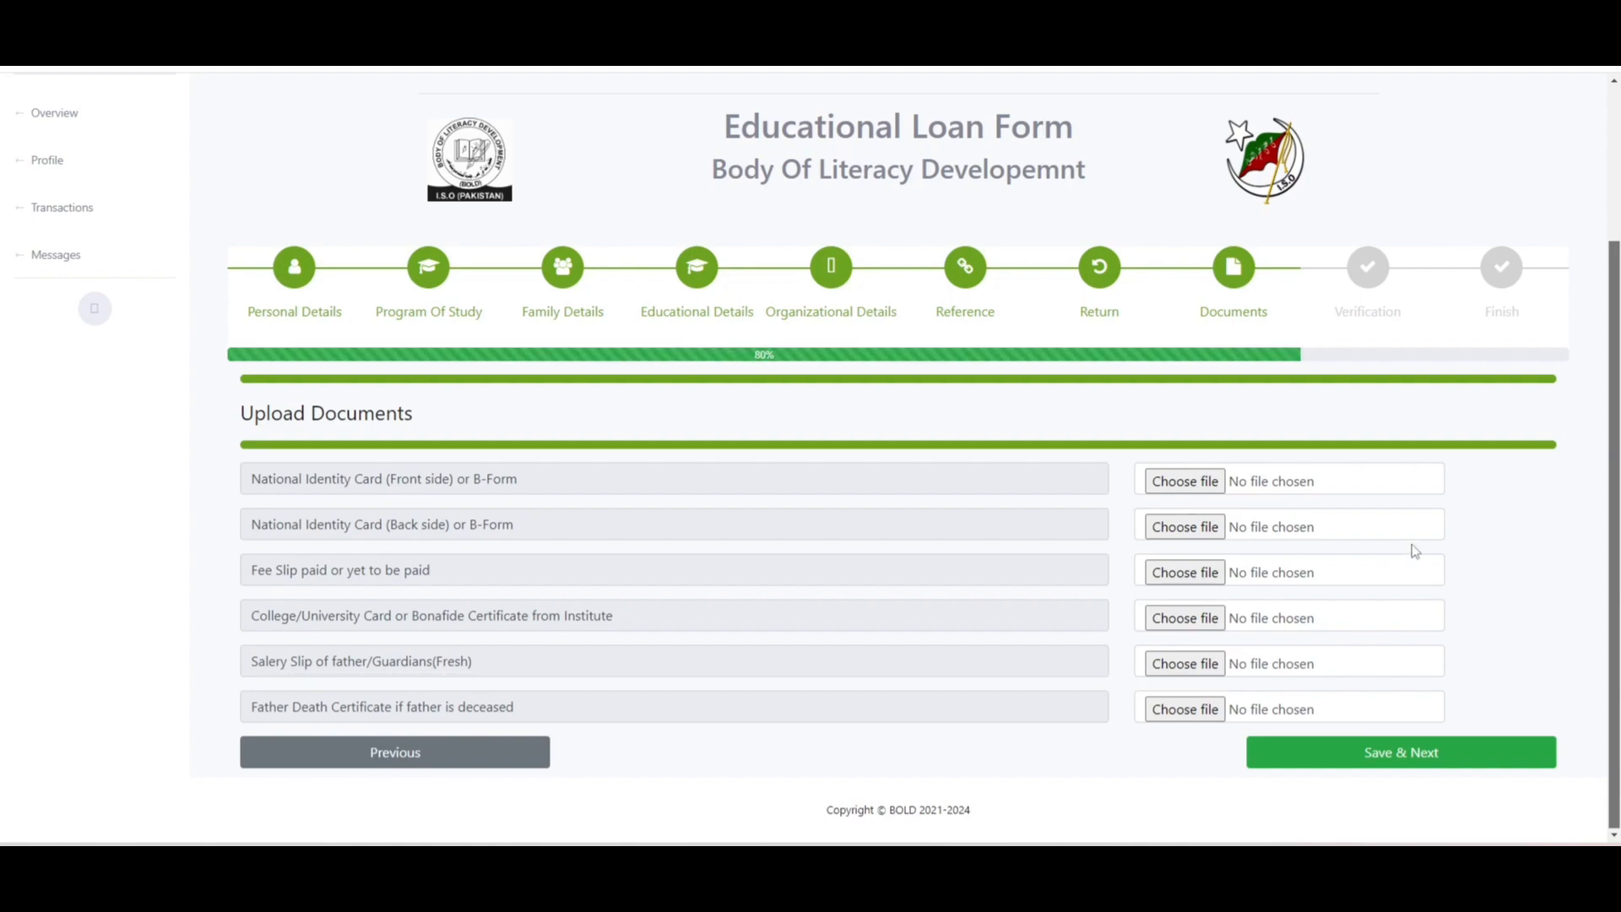
pyautogui.click(1382, 490)
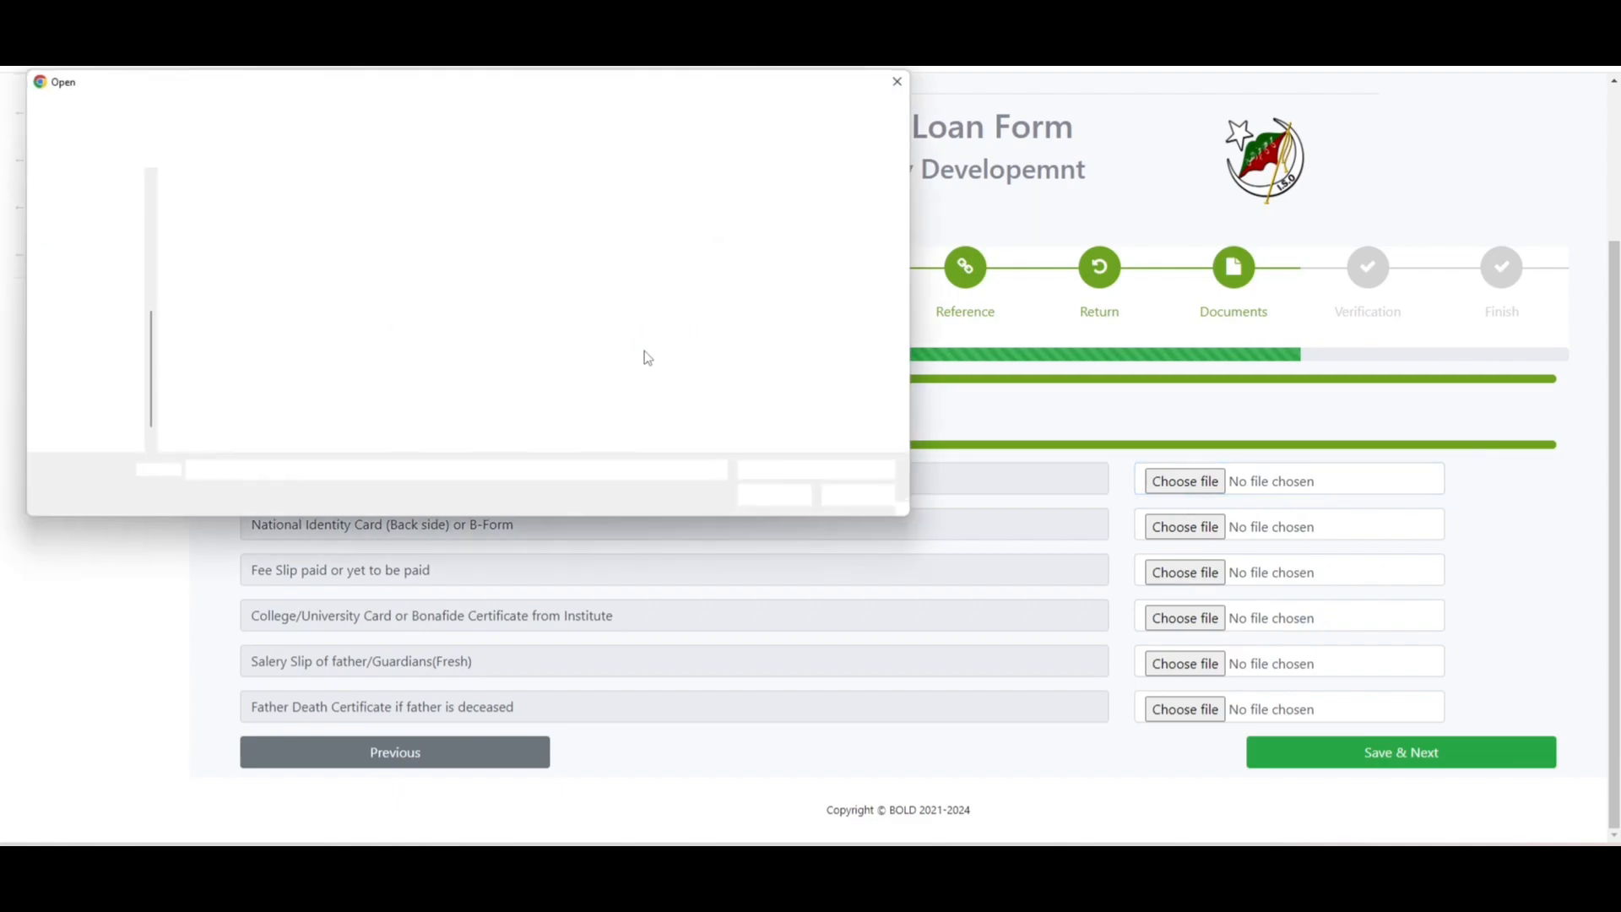
pyautogui.click(216, 338)
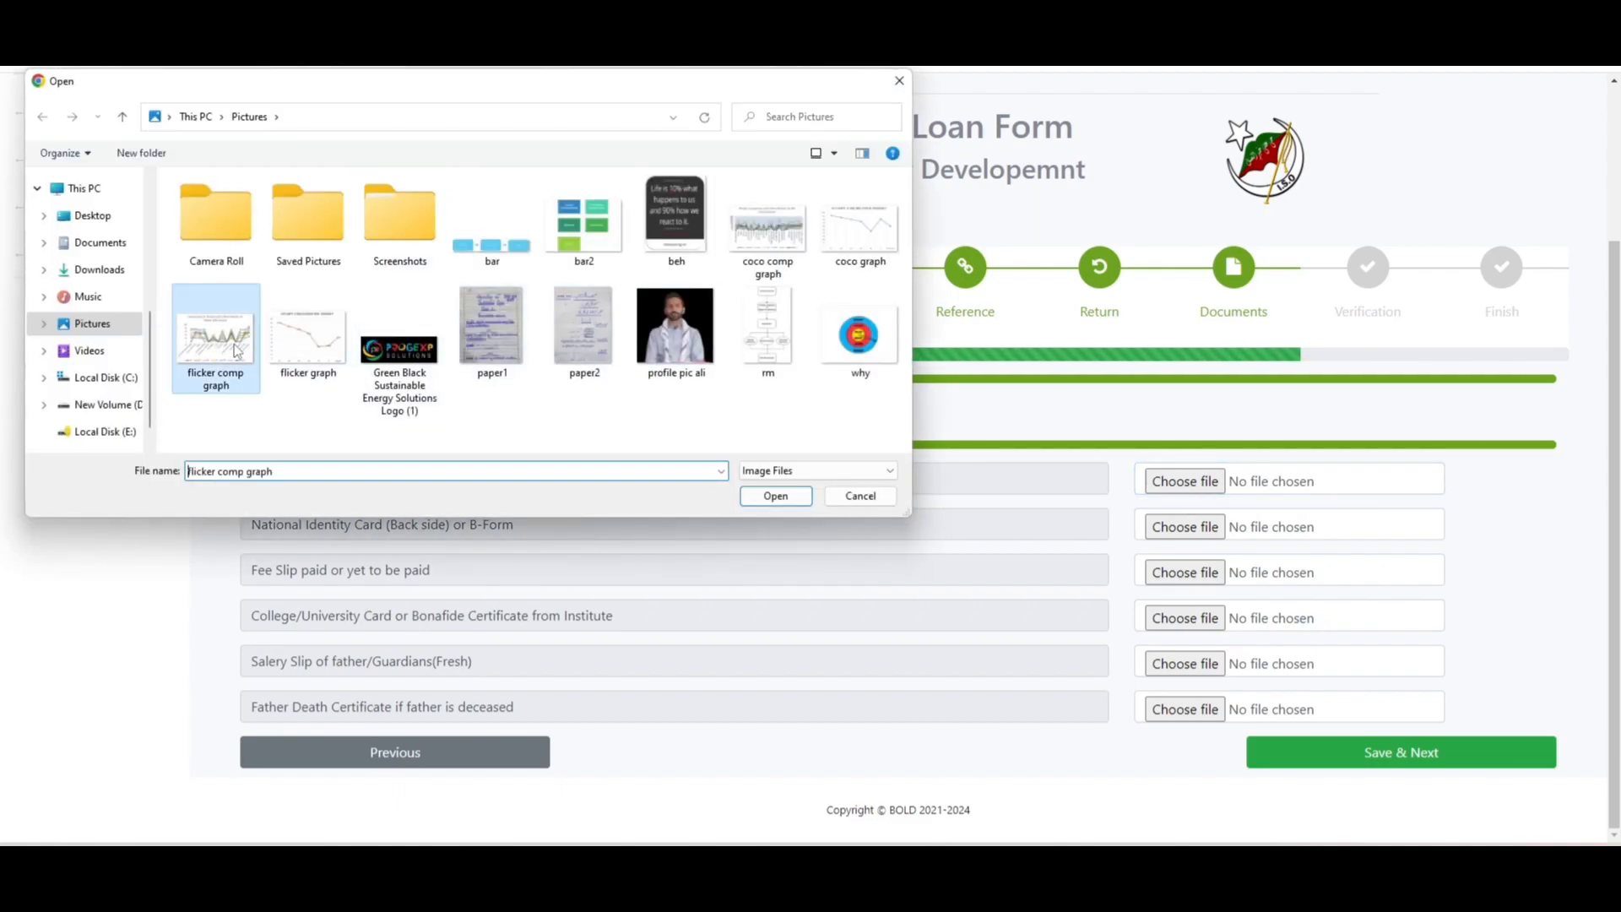
pyautogui.click(781, 498)
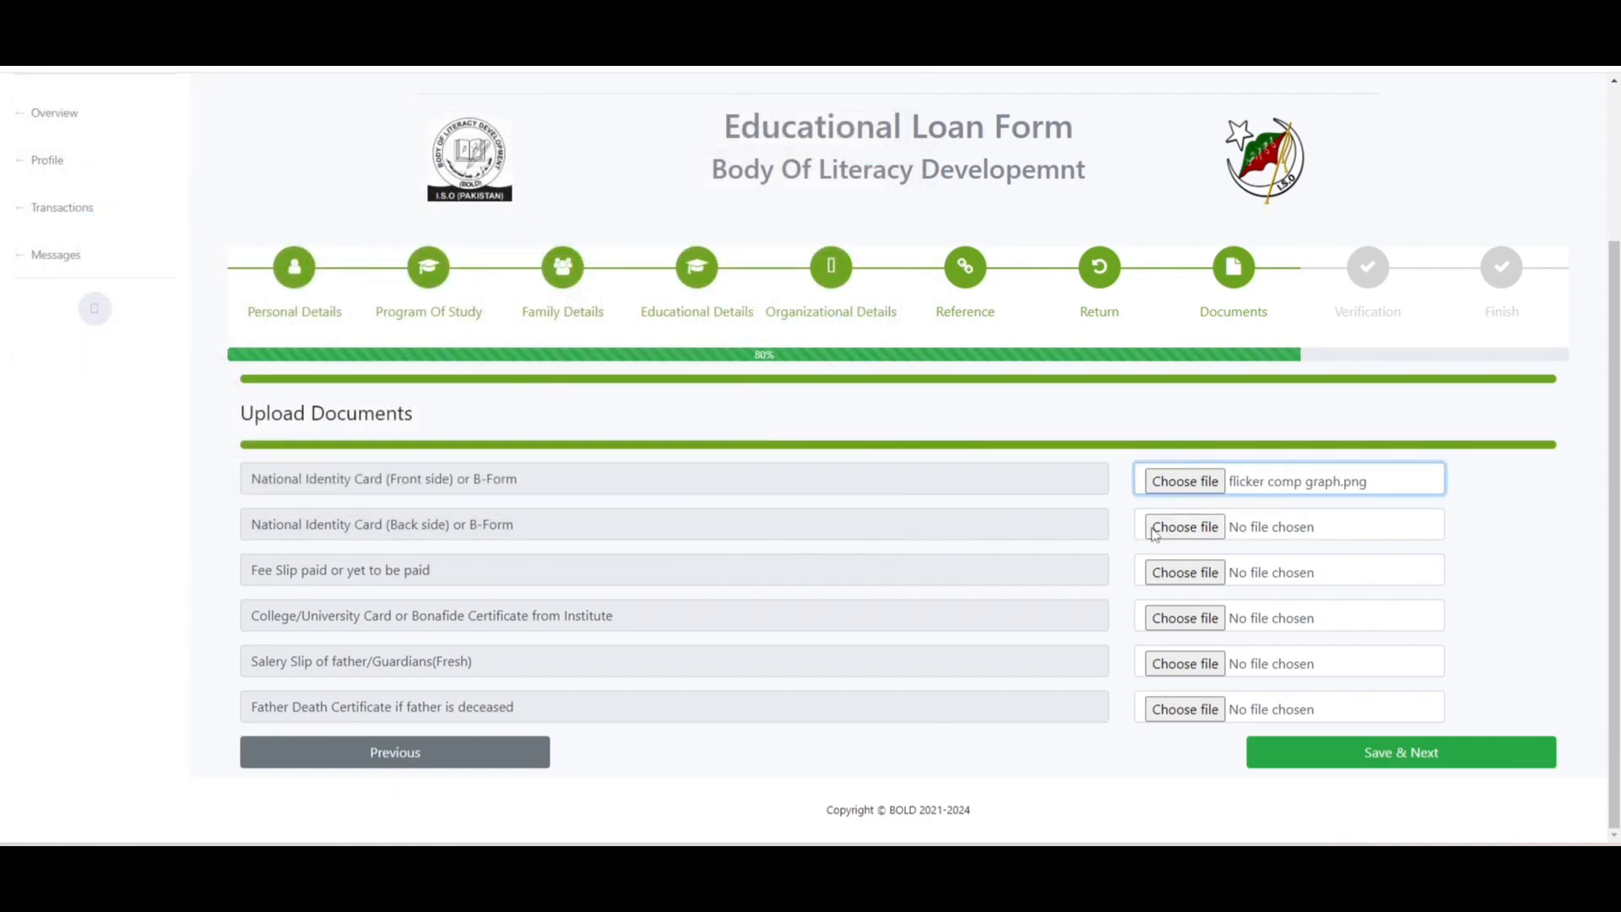
pyautogui.click(323, 304)
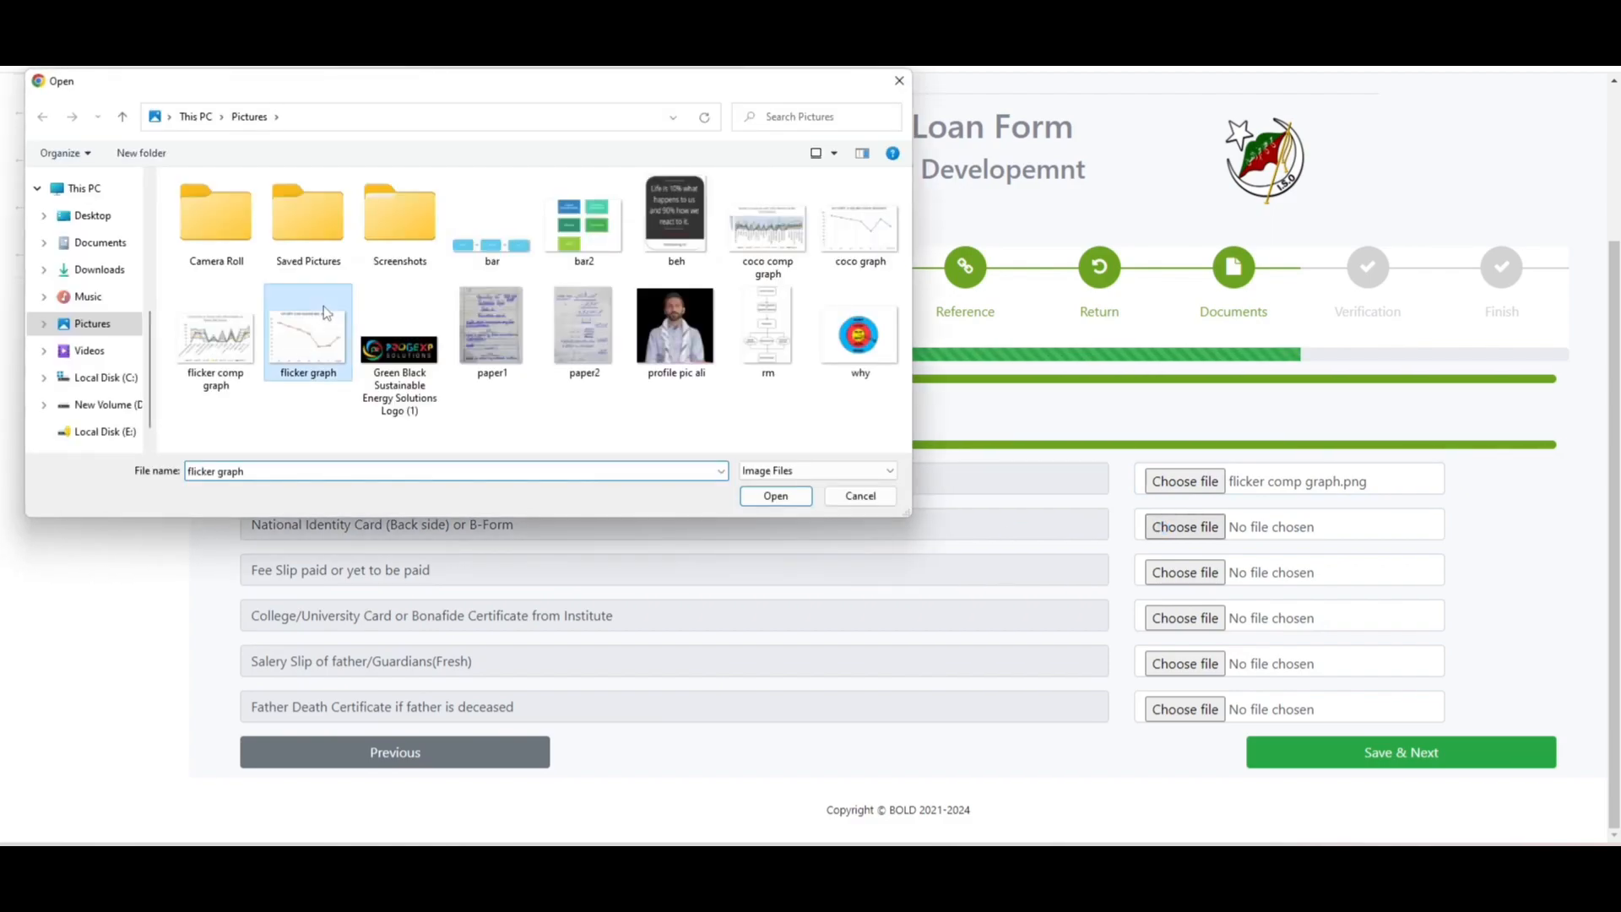
pyautogui.click(770, 500)
# - Attach beh.jpg as the fee slip and coco comp graph as the college card
pyautogui.click(1186, 573)
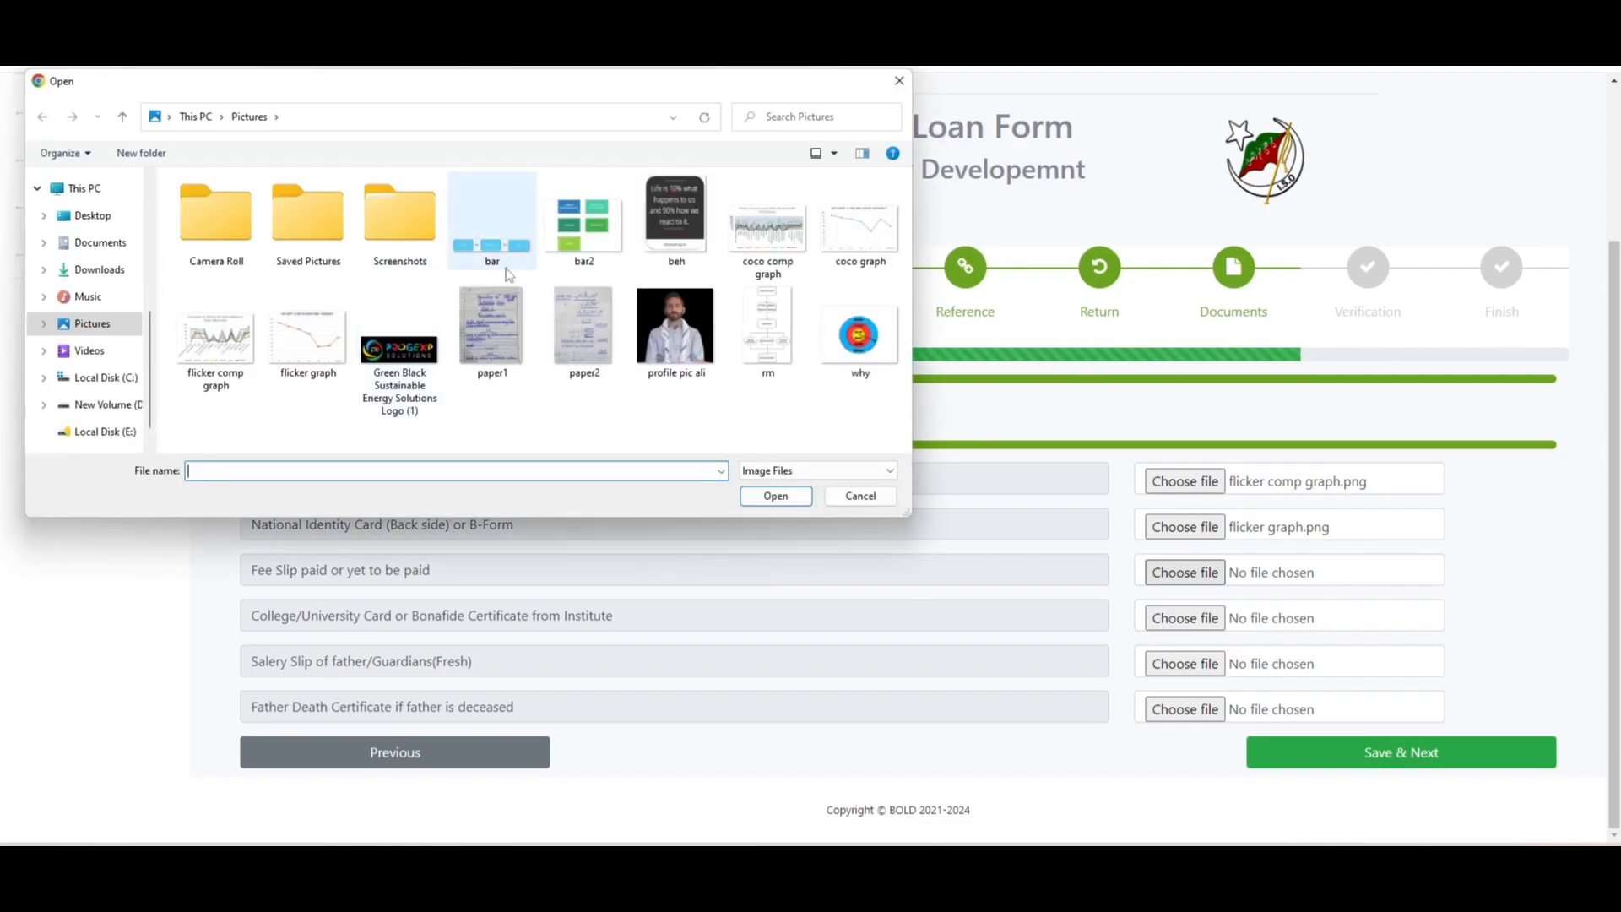
pyautogui.click(676, 215)
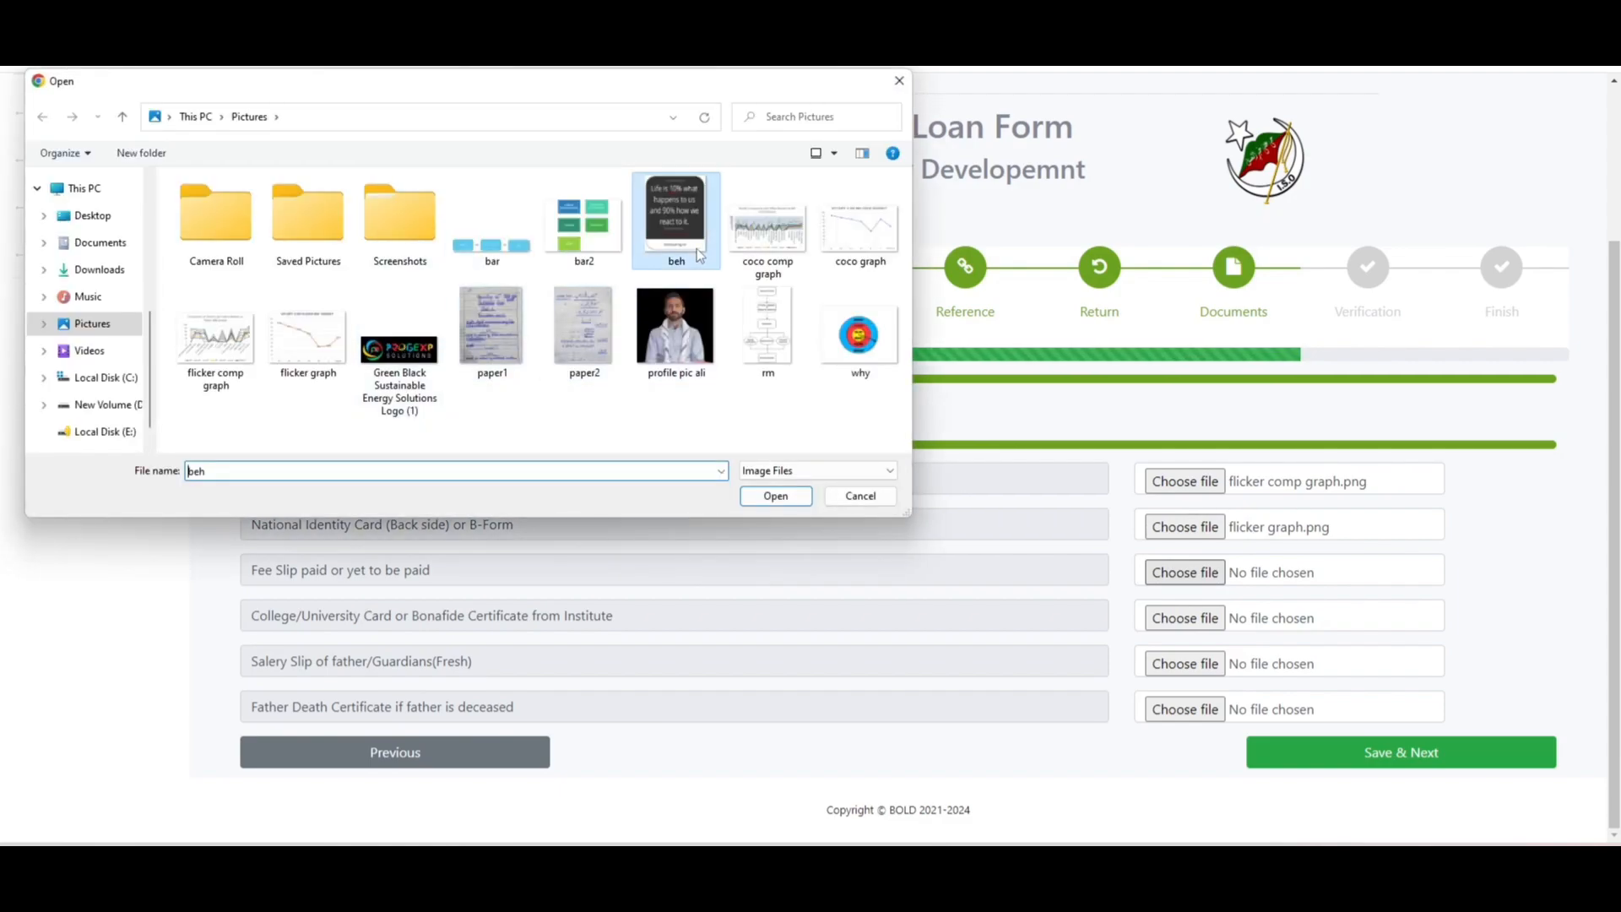
pyautogui.click(747, 498)
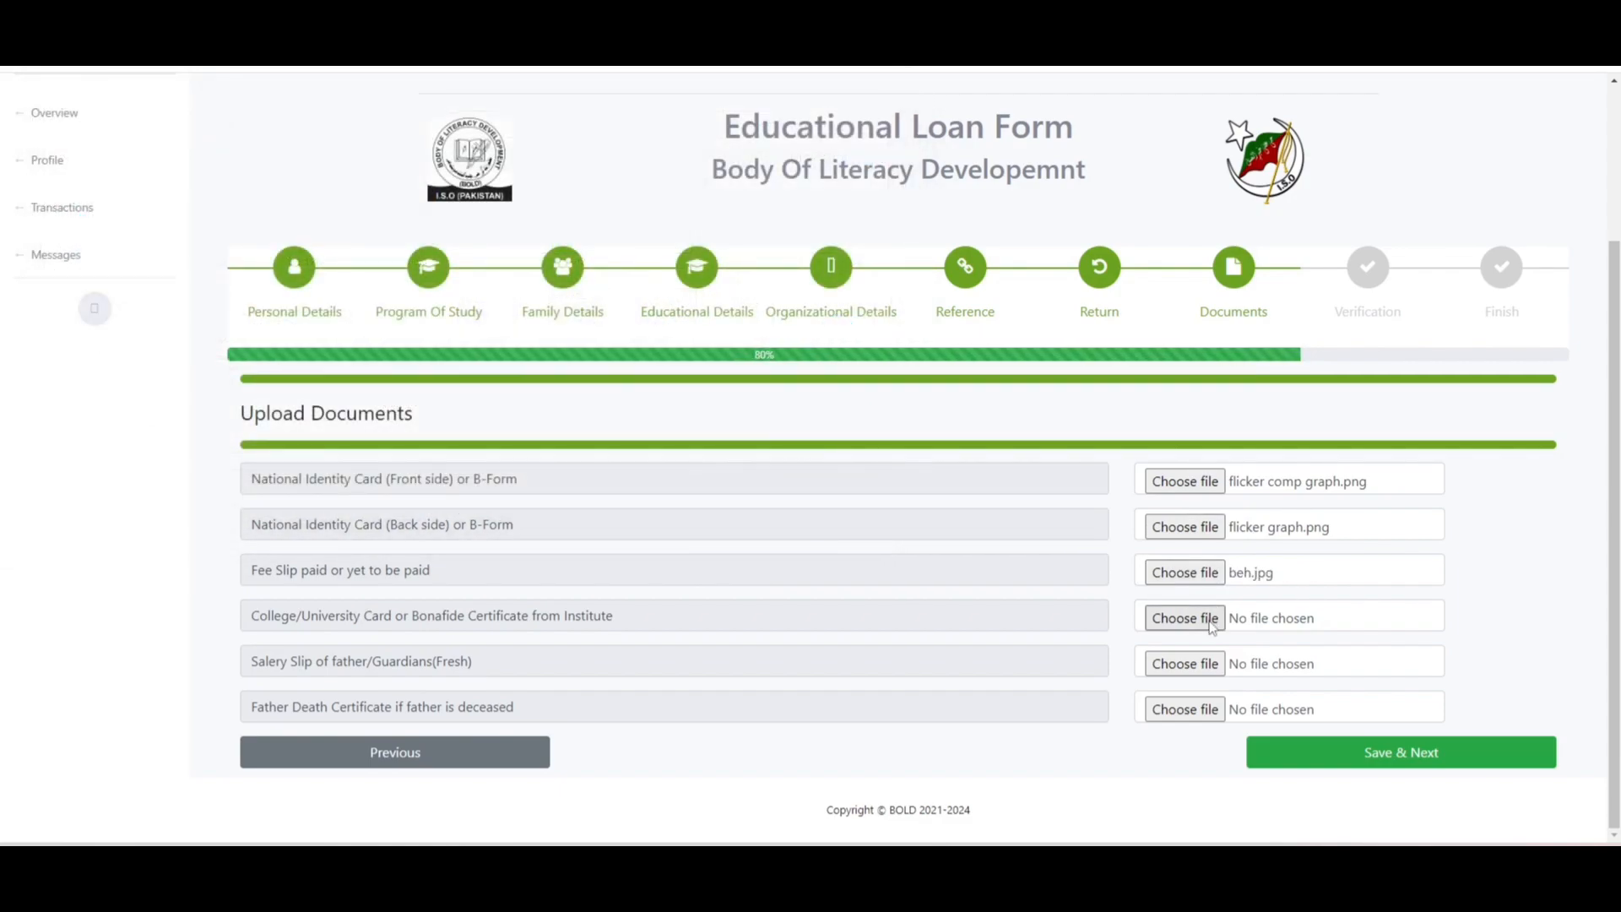
pyautogui.click(1212, 623)
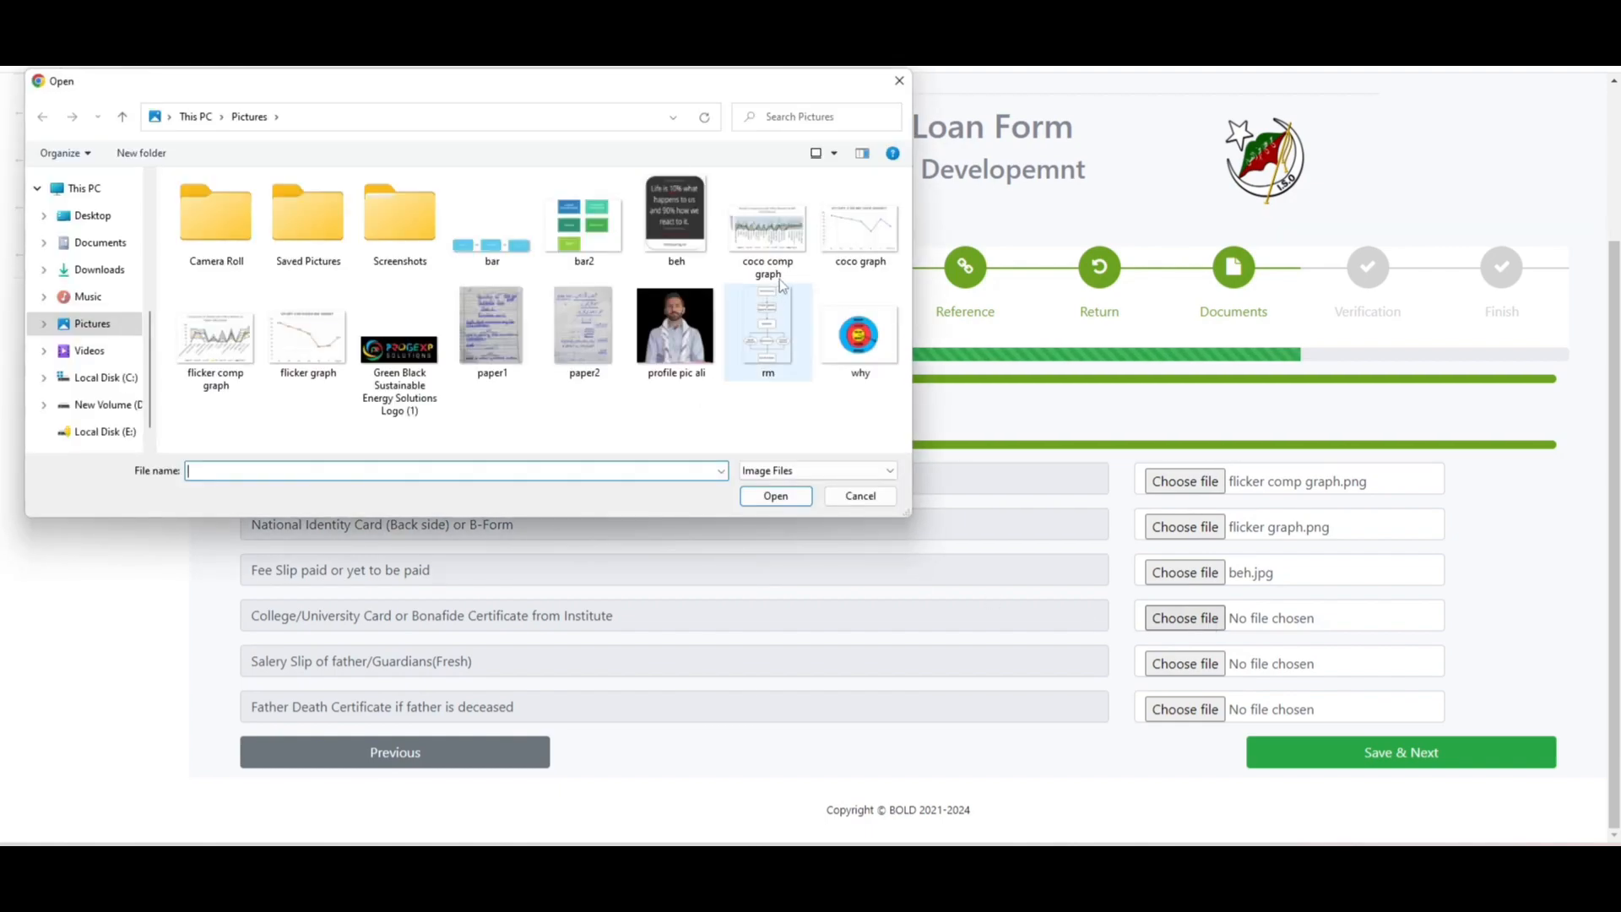
pyautogui.click(789, 255)
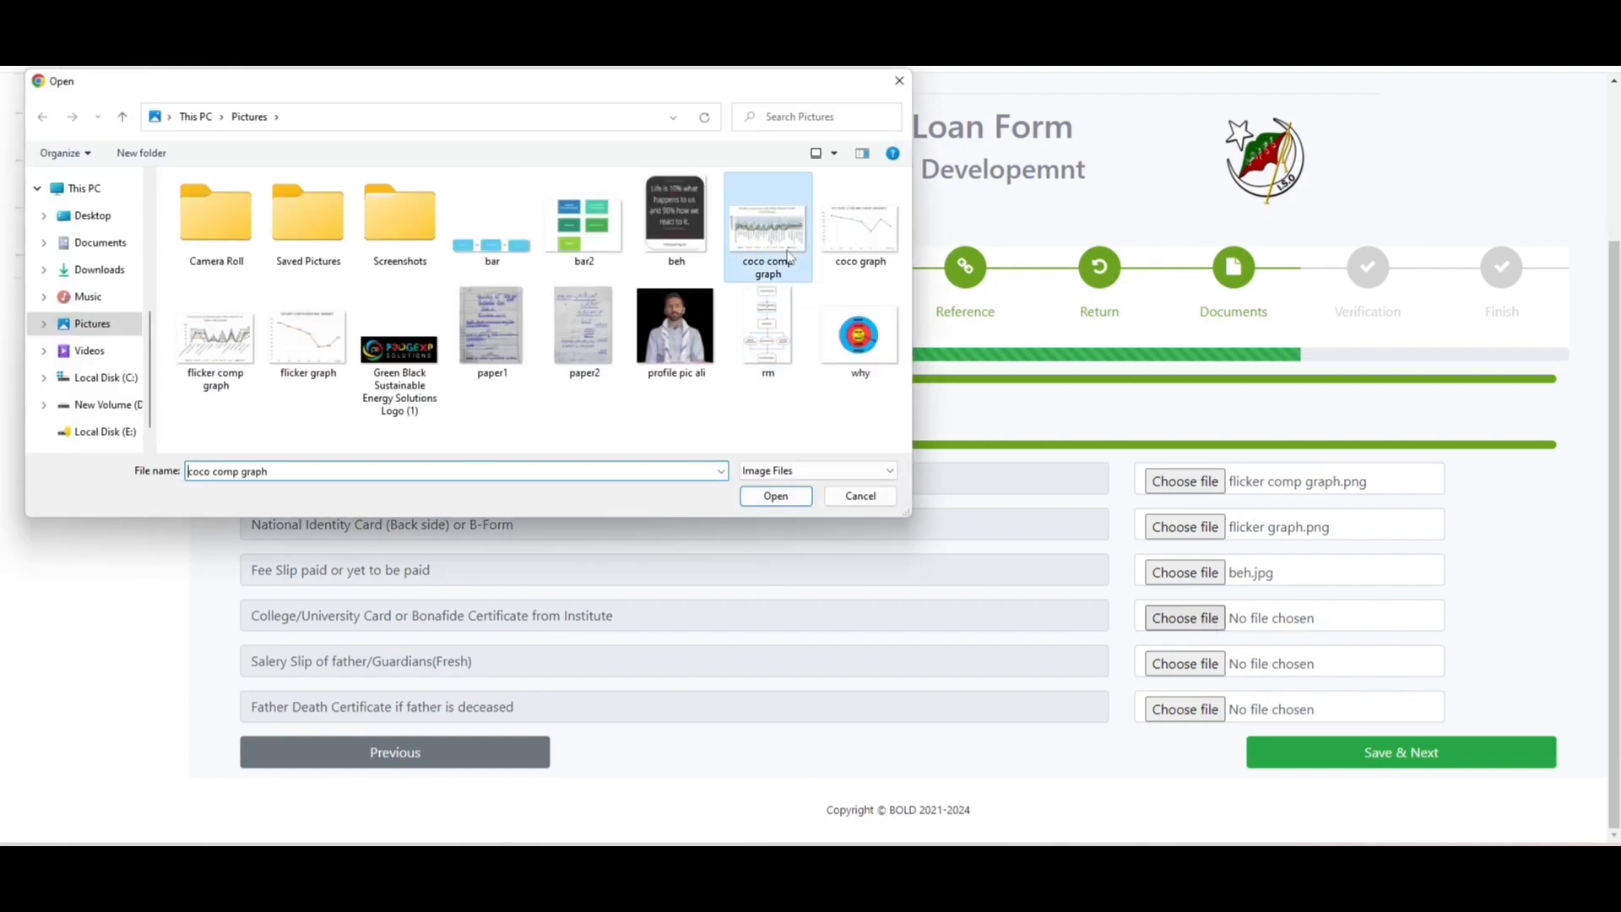
pyautogui.click(776, 496)
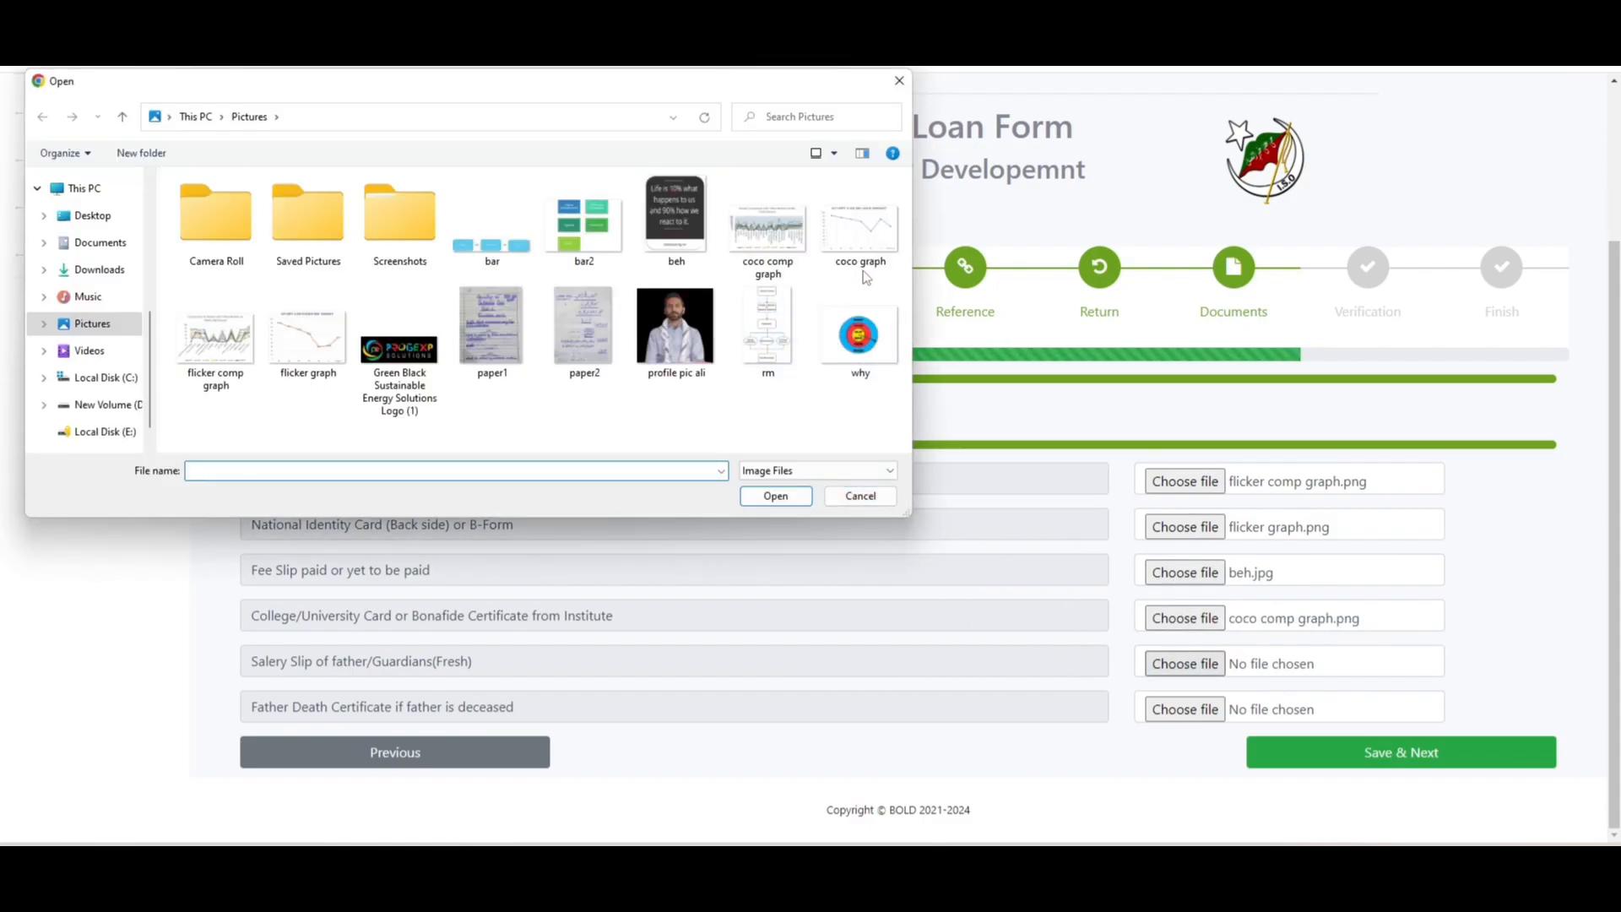
# - Attach coco graph as the father's salary slip and why.png as the death certificate
pyautogui.click(879, 253)
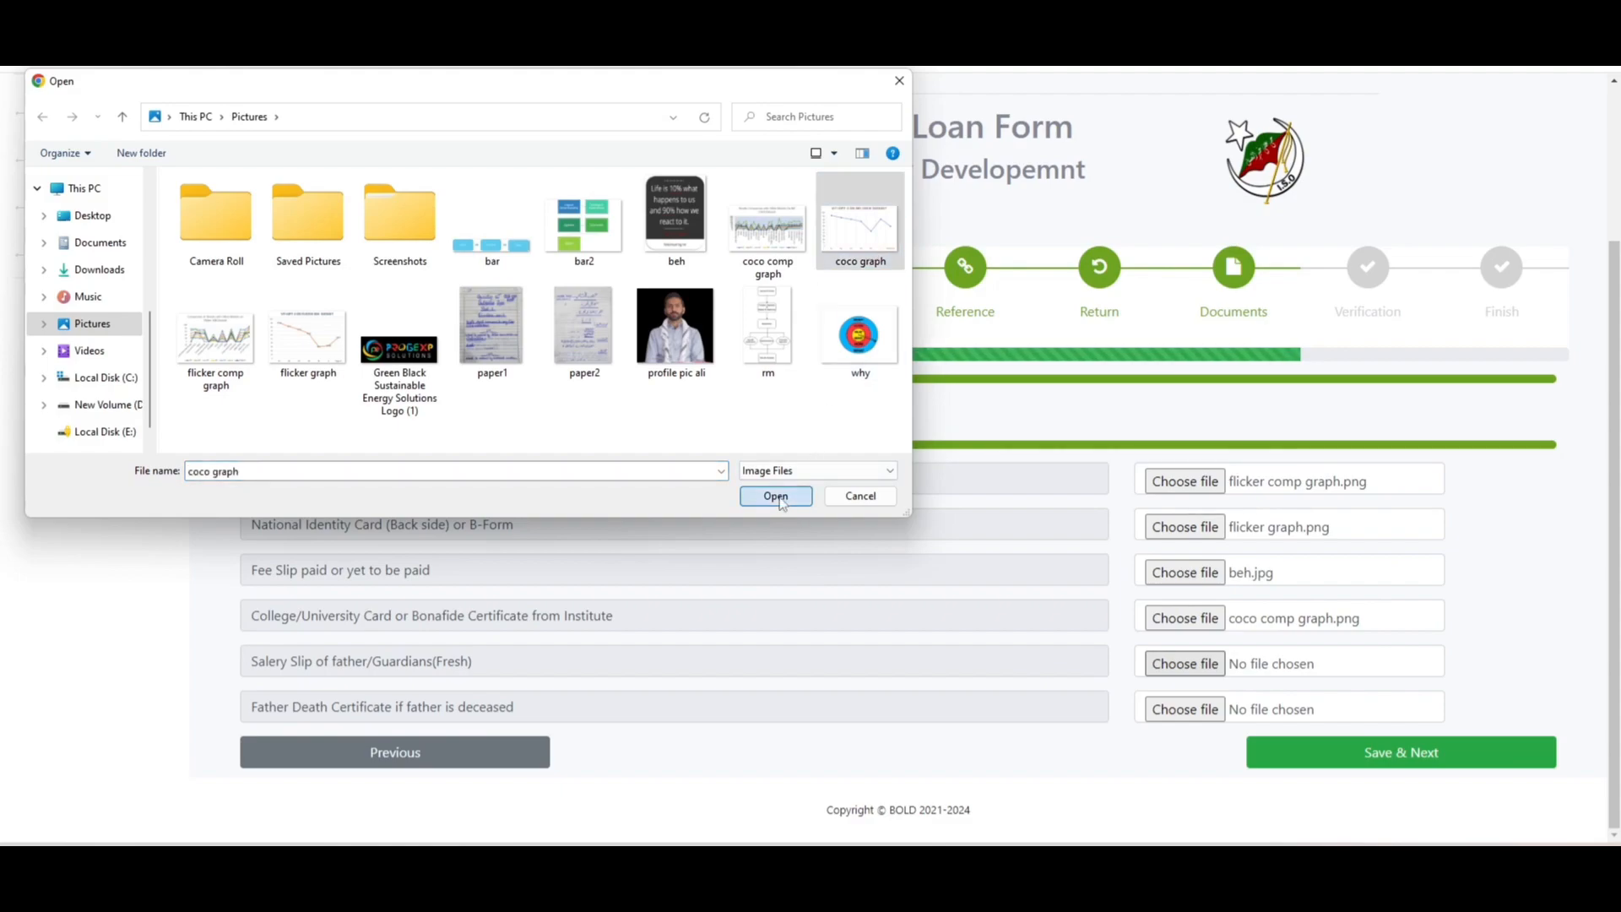
pyautogui.click(774, 496)
pyautogui.click(1166, 714)
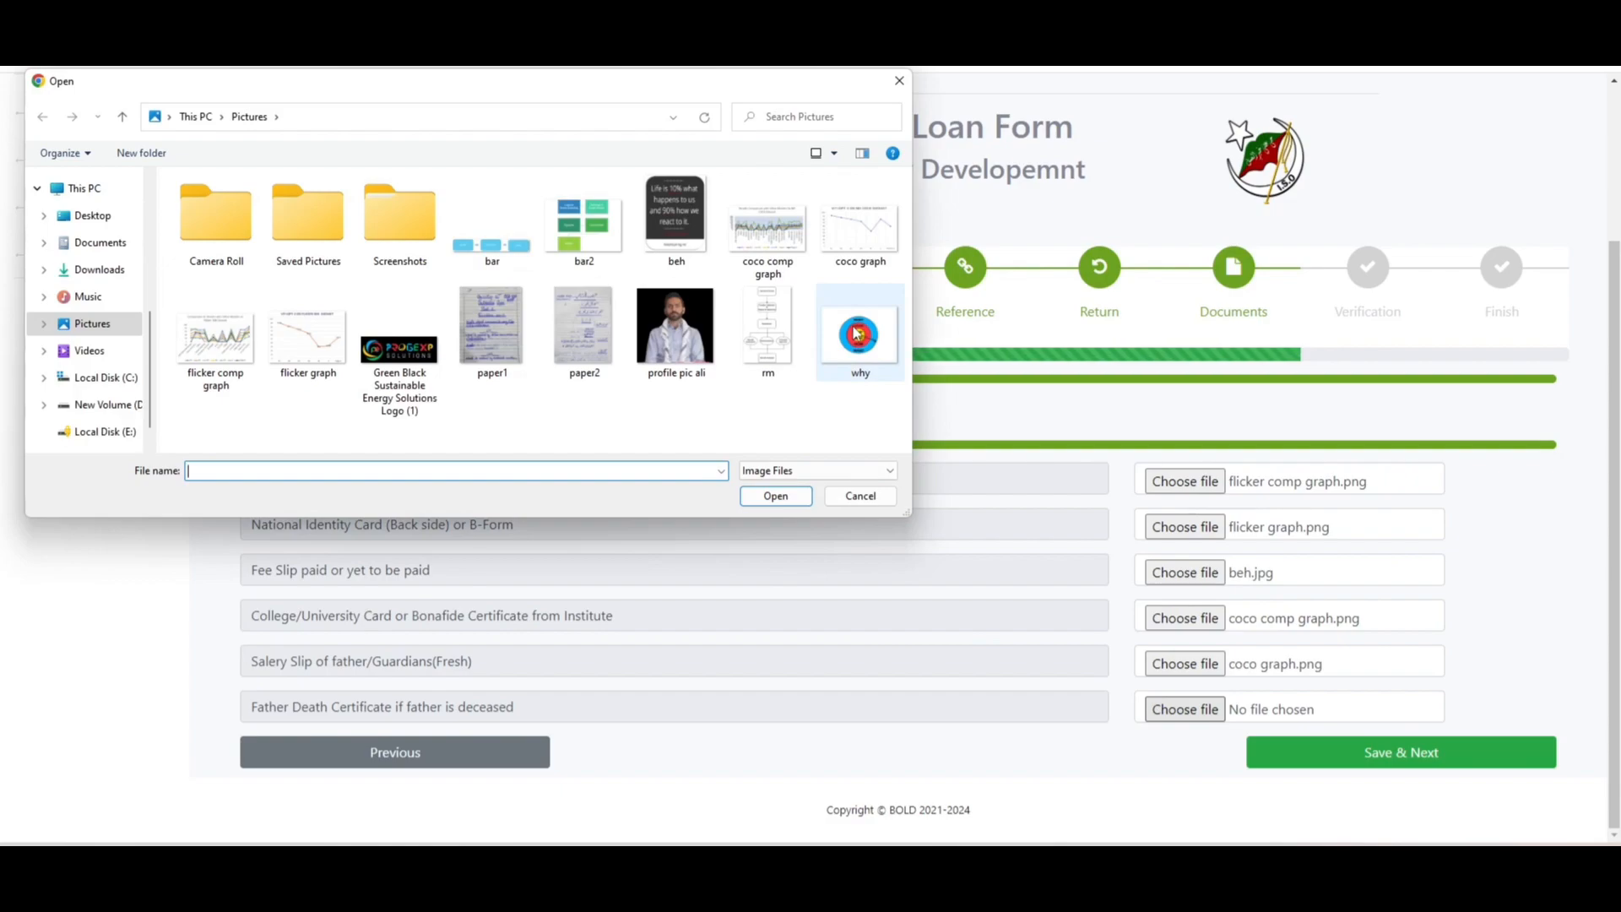
pyautogui.click(857, 333)
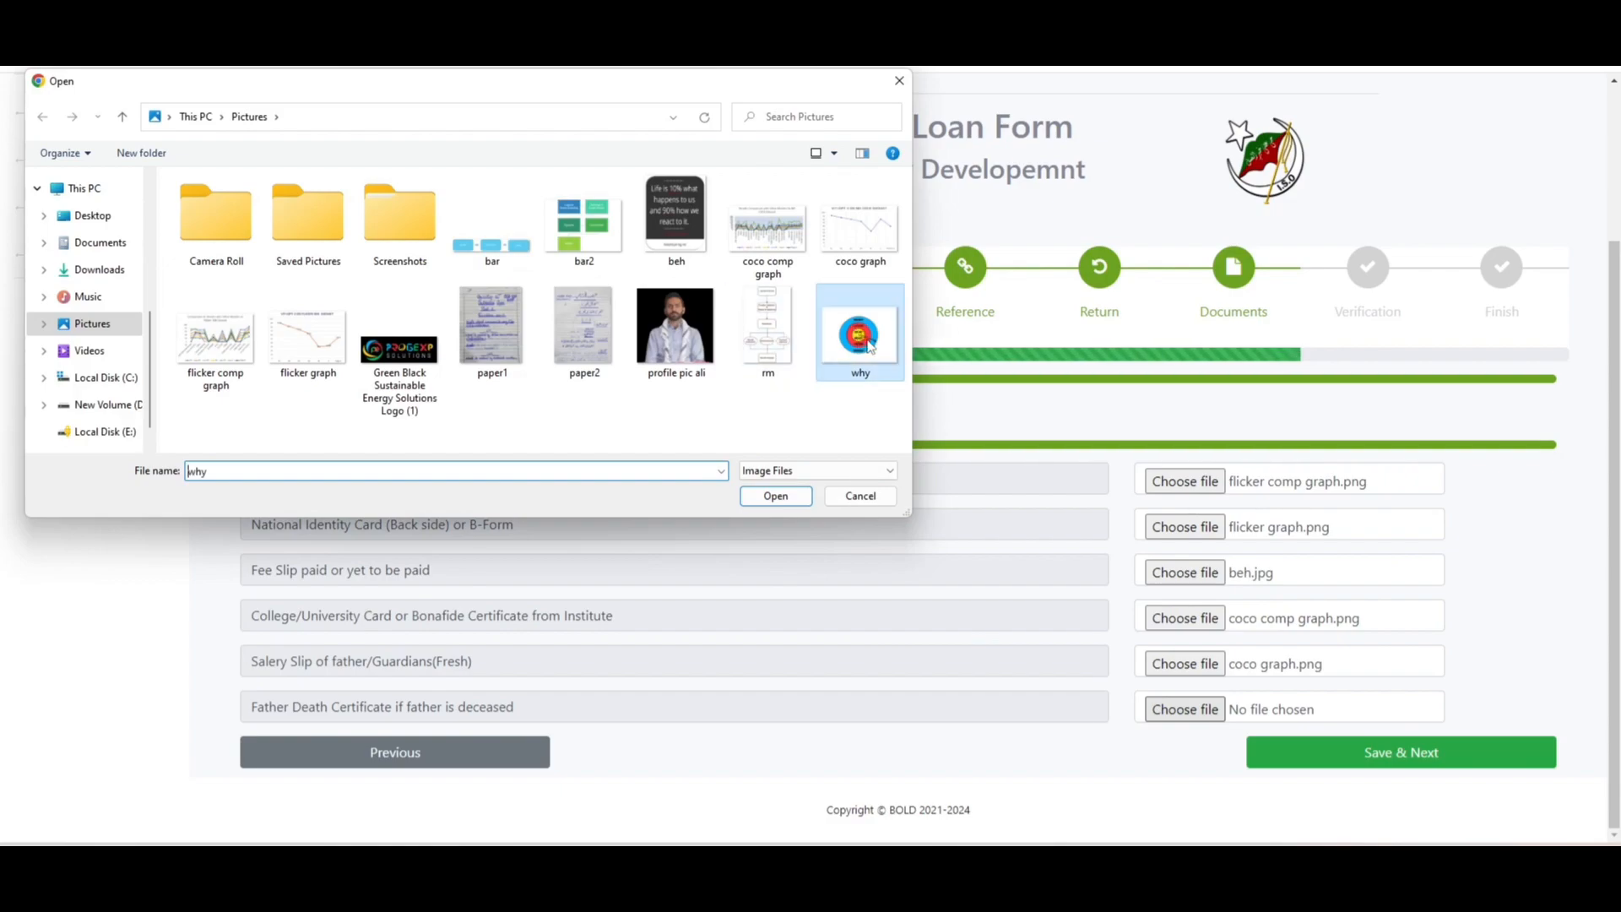
pyautogui.click(775, 497)
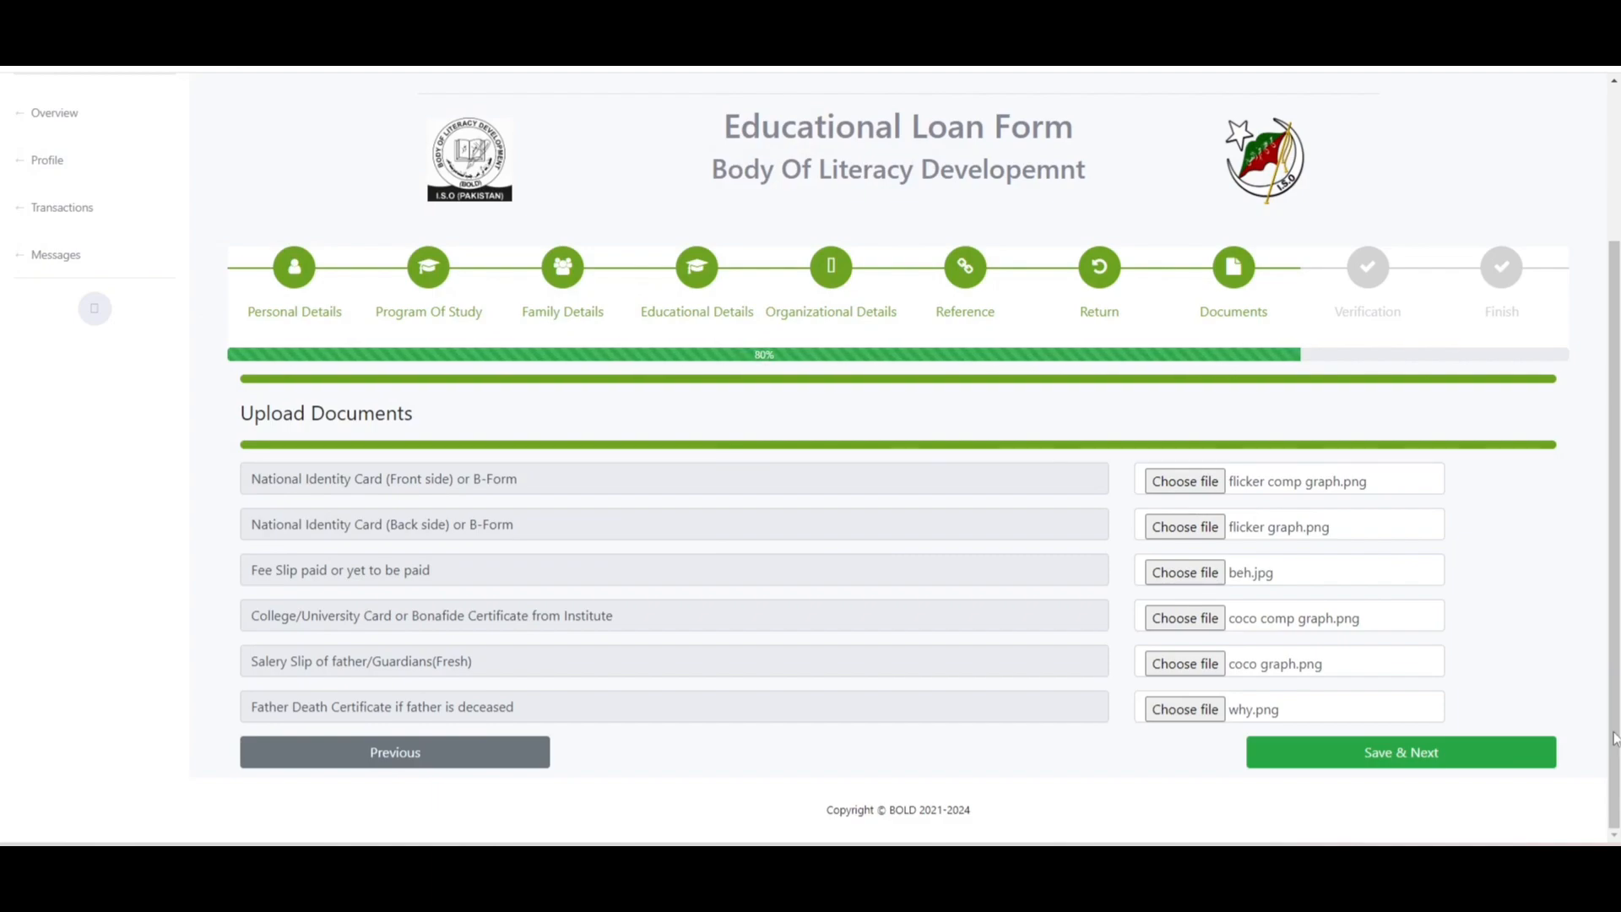
# - Save the uploads, then save the Verification Form as a PDF in Downloads, replacing the old copy
pyautogui.click(1453, 767)
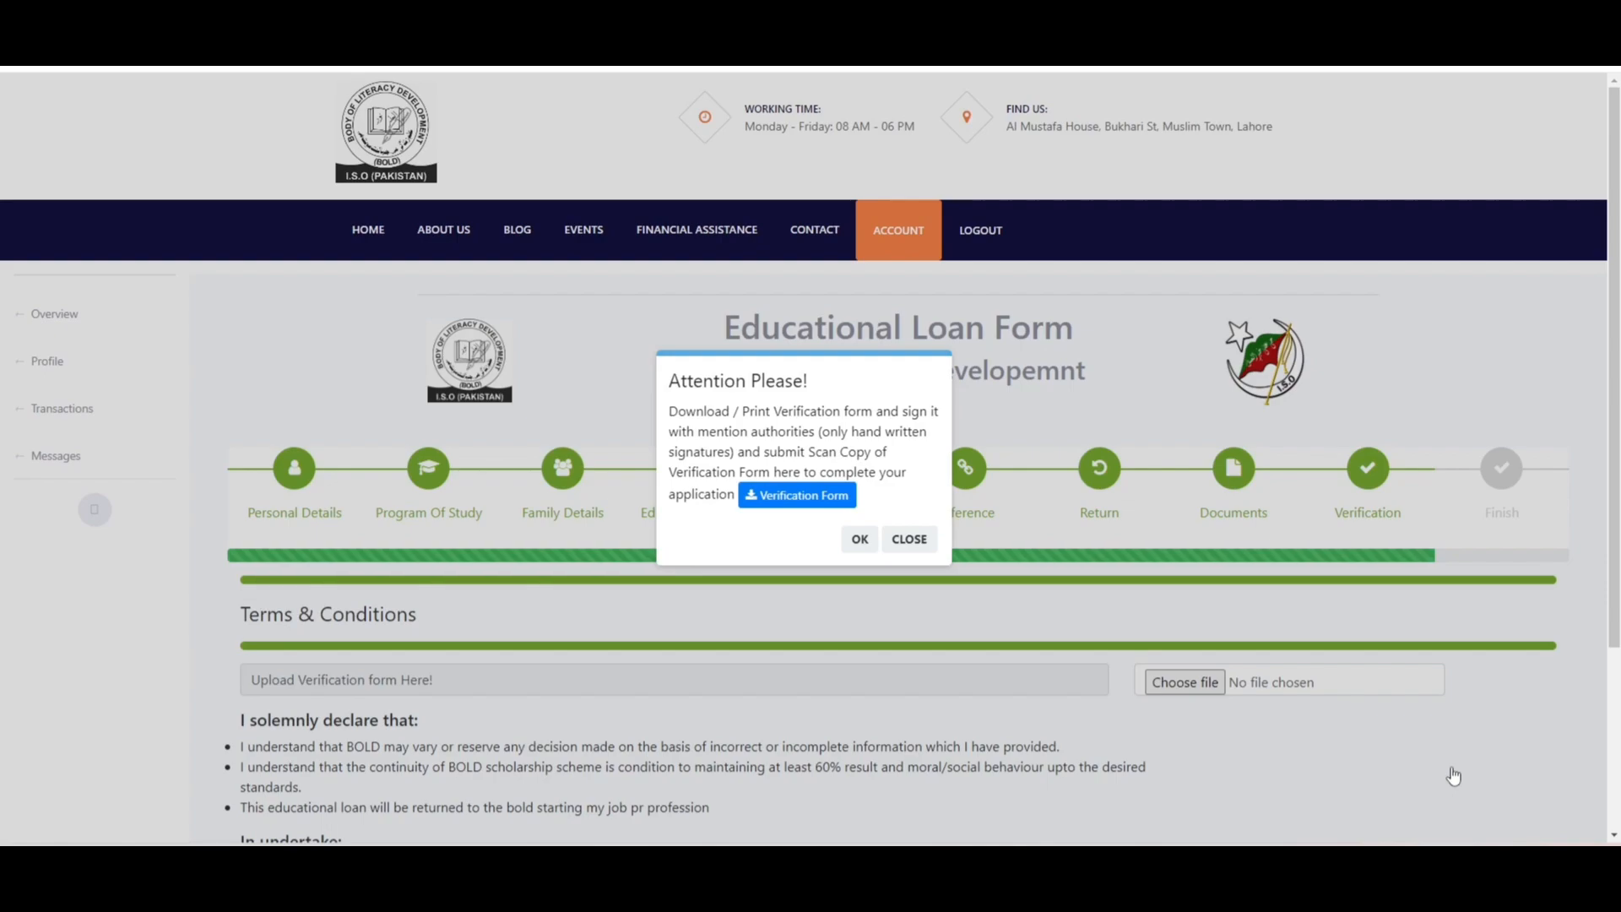
pyautogui.click(822, 501)
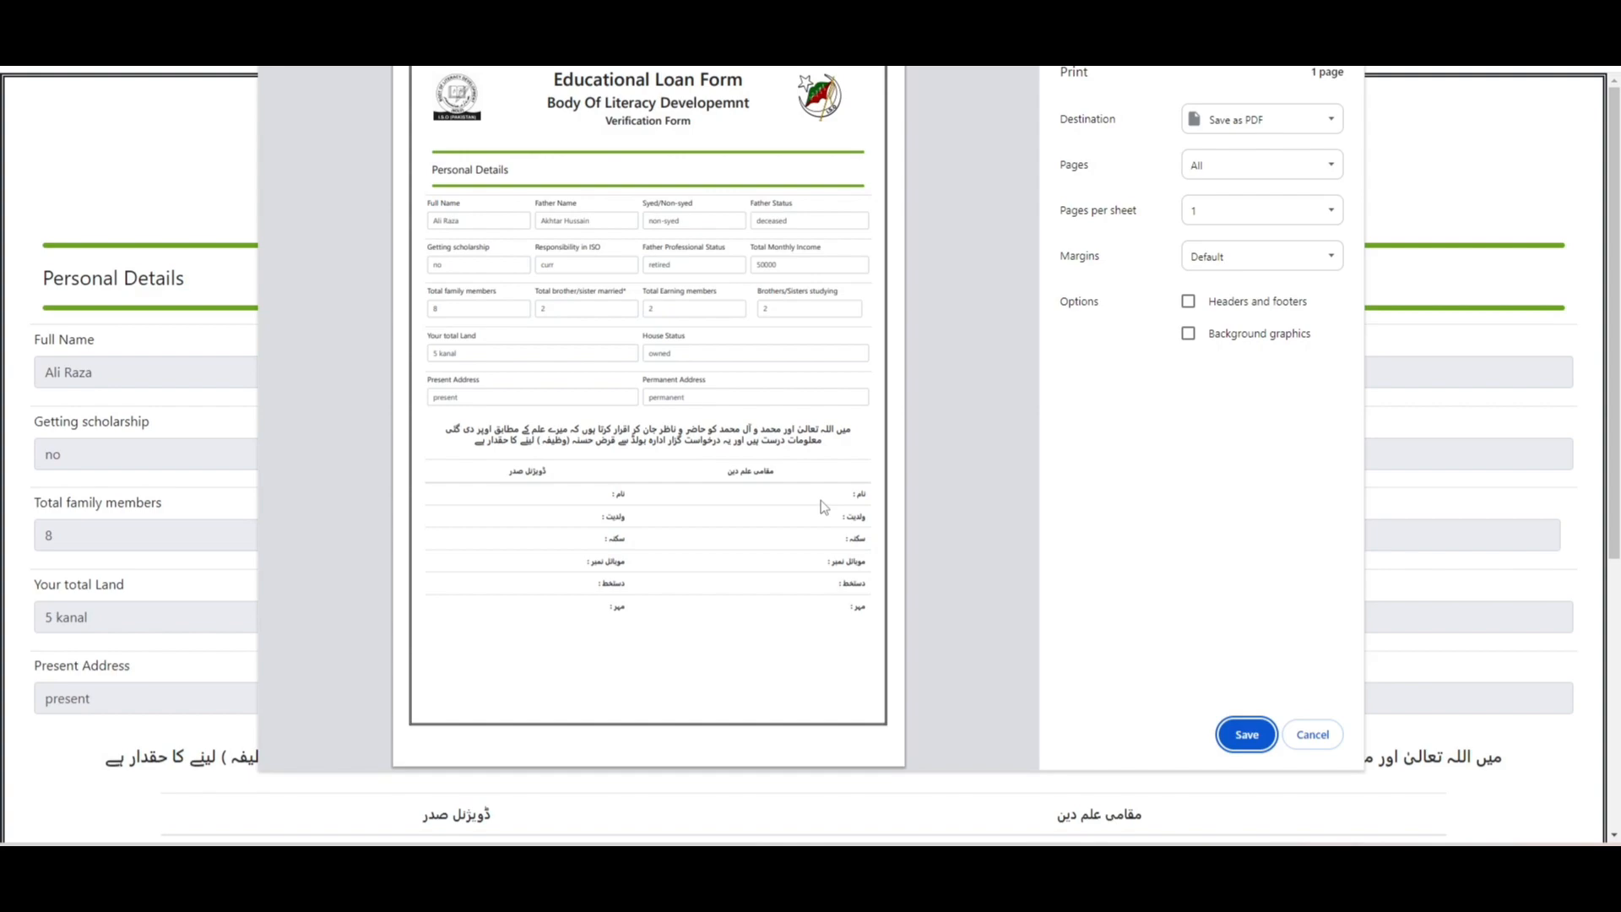
pyautogui.click(1250, 738)
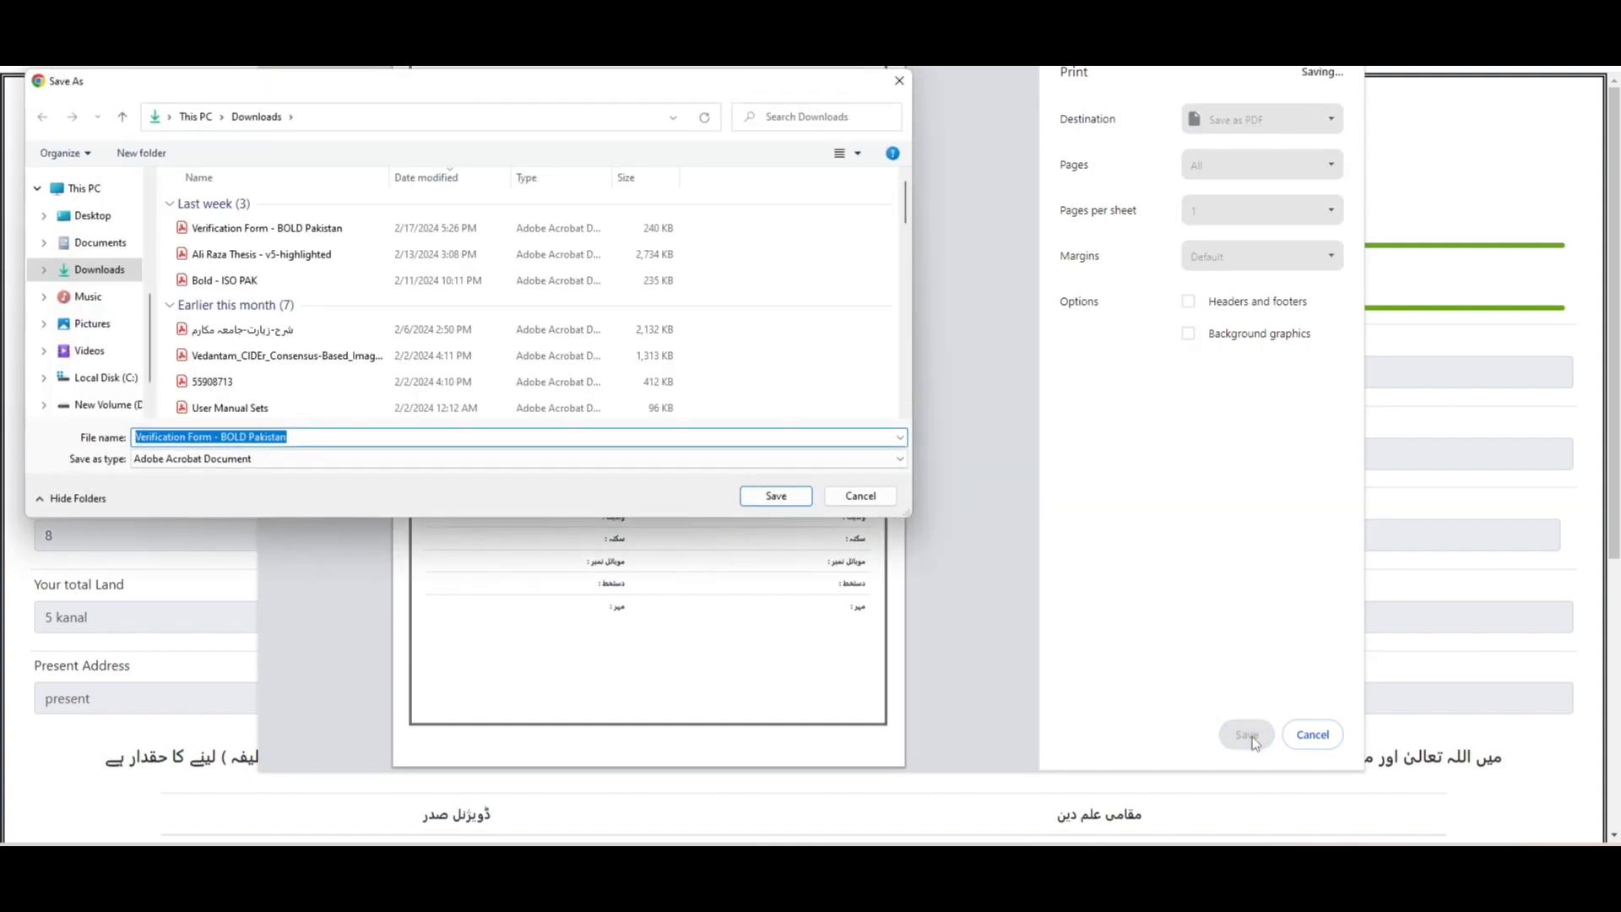
pyautogui.click(773, 499)
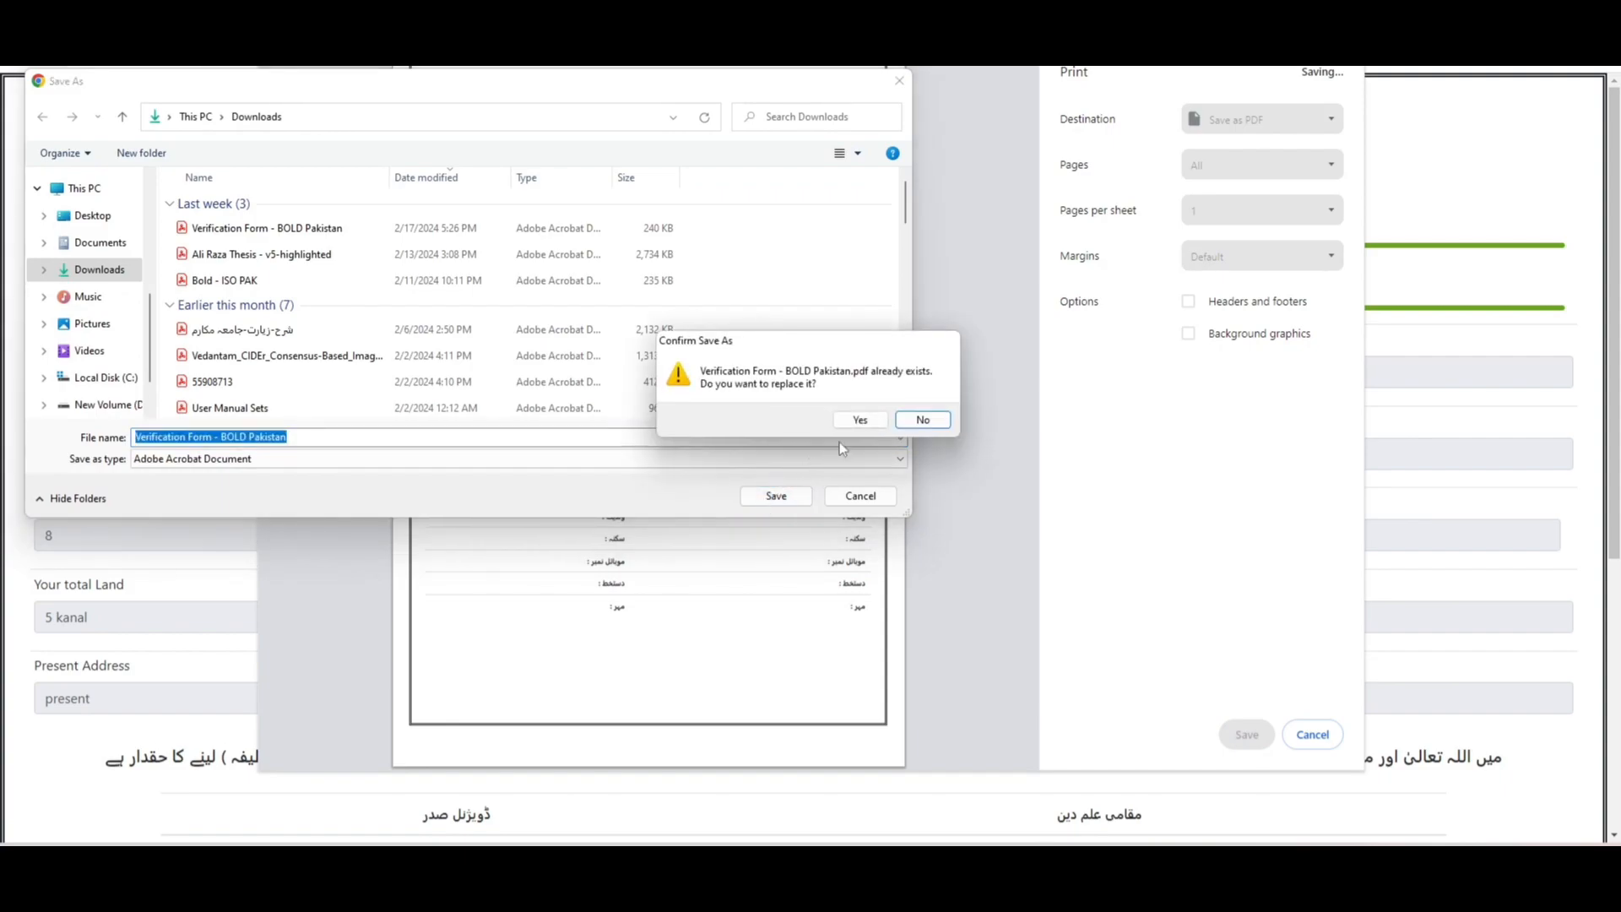
pyautogui.click(858, 422)
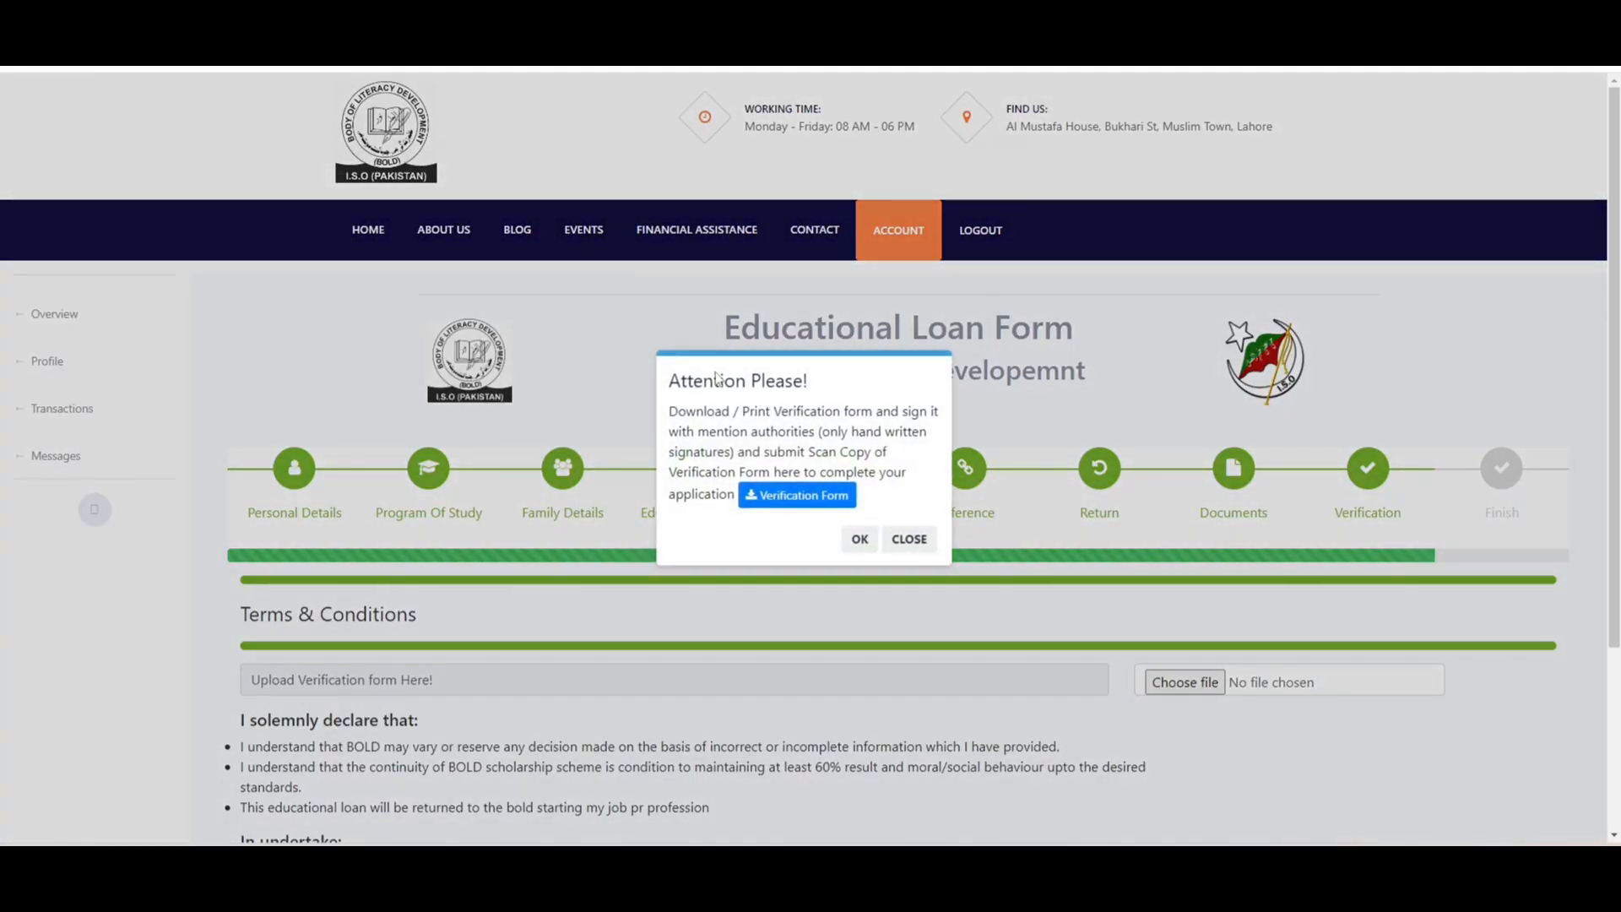
pyautogui.click(926, 544)
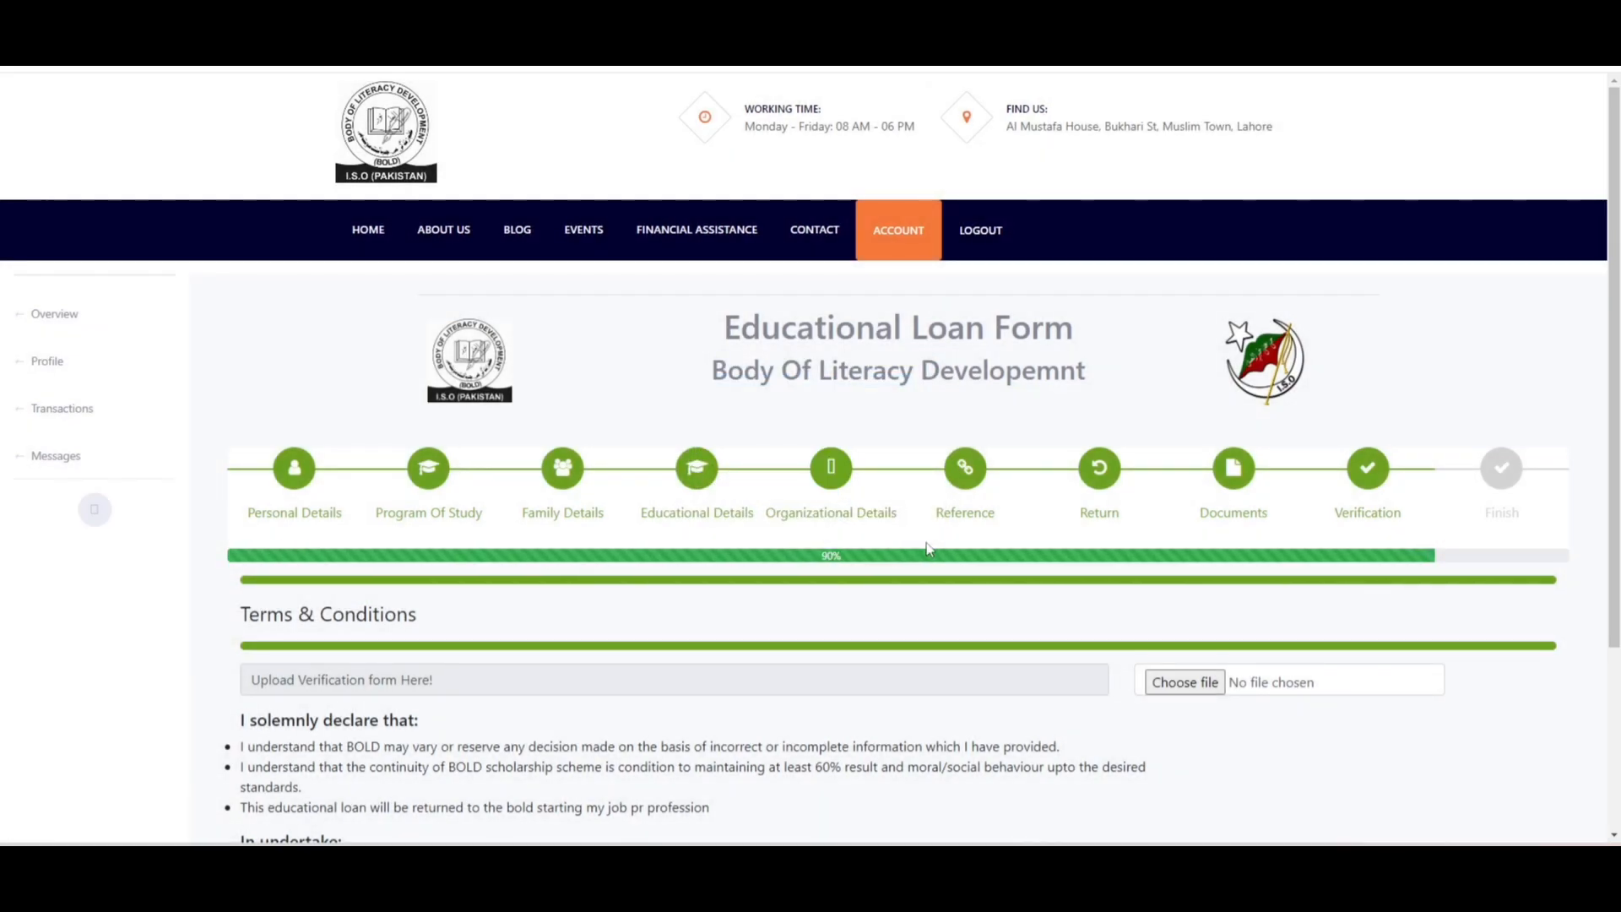
# - Log out, sign back in with the saved e-mail and password, and continue the Financial Aid Application
pyautogui.click(990, 253)
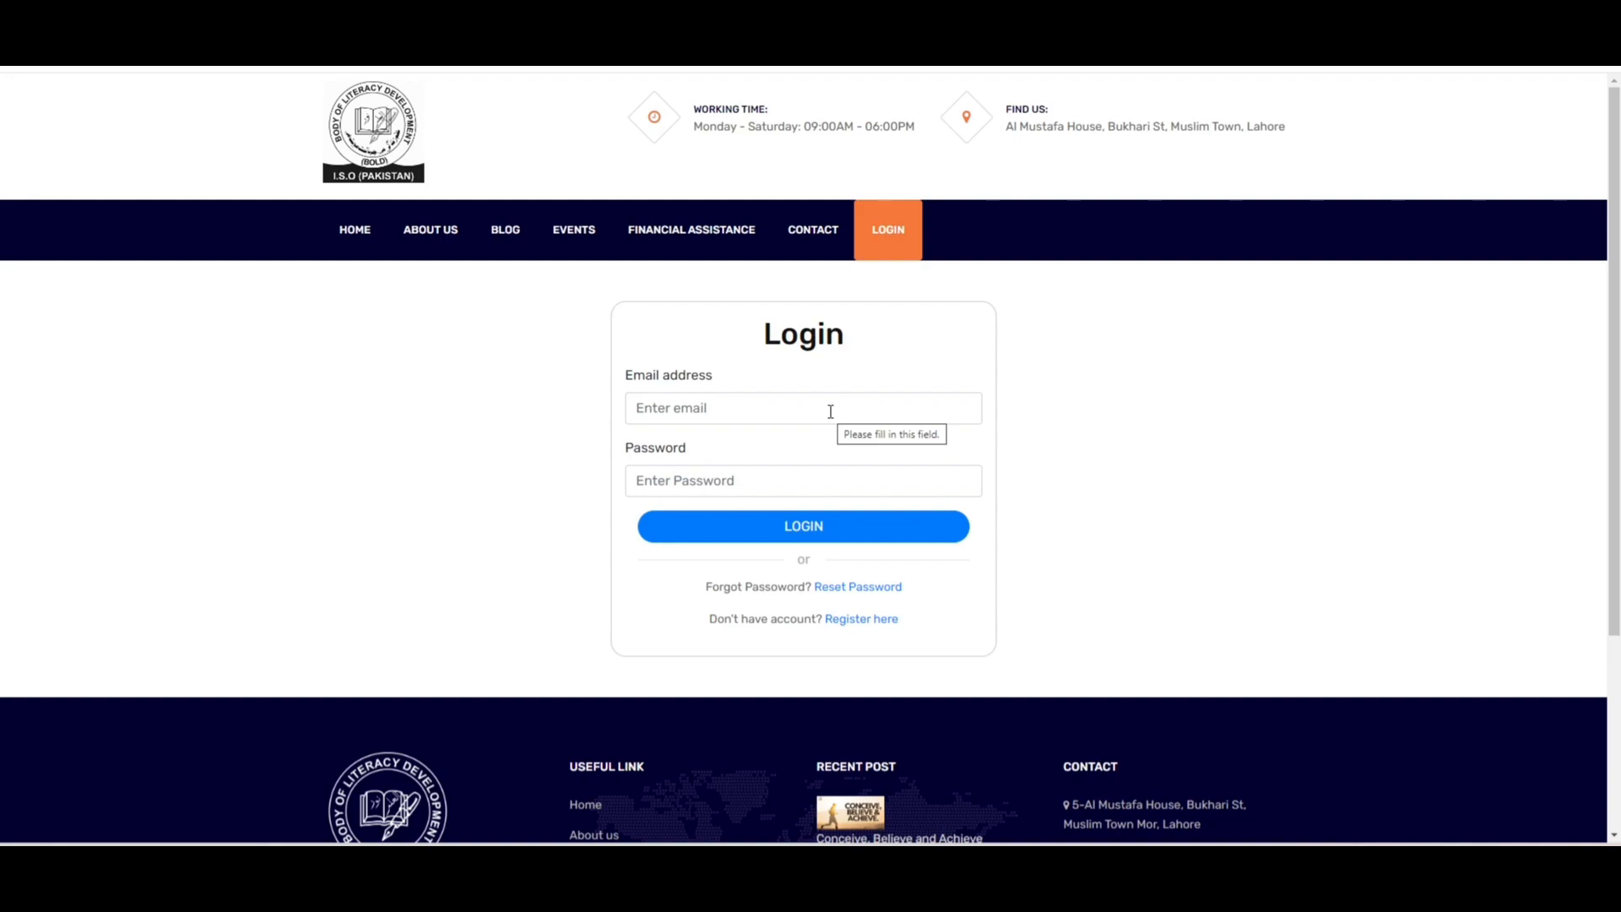
pyautogui.click(831, 411)
pyautogui.click(823, 454)
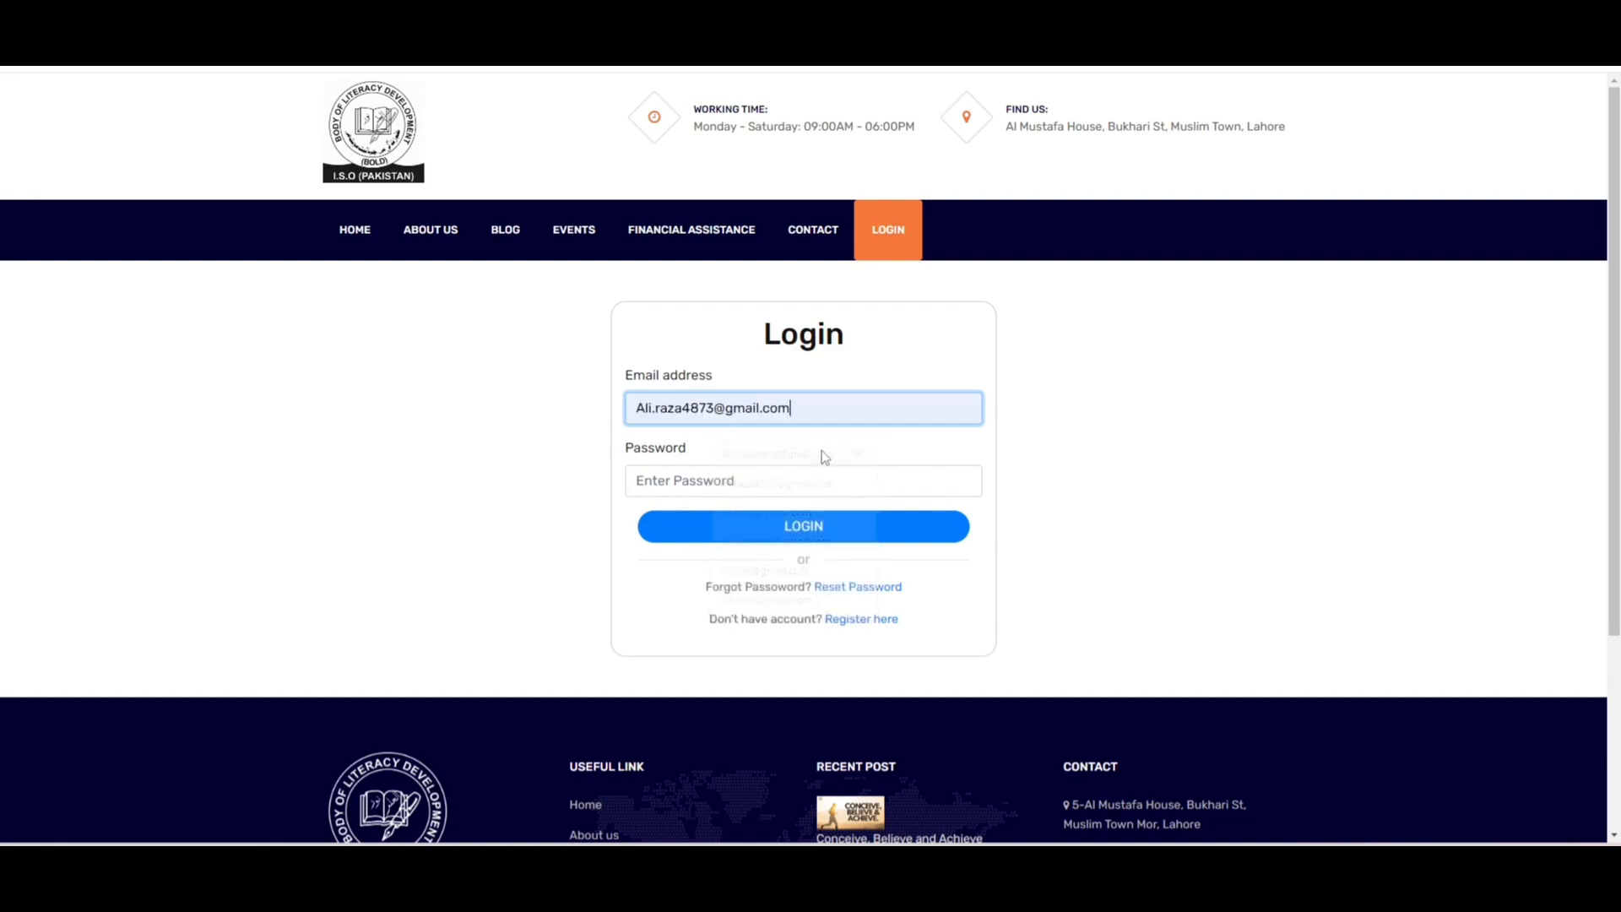
pyautogui.click(804, 480)
pyautogui.write('•')
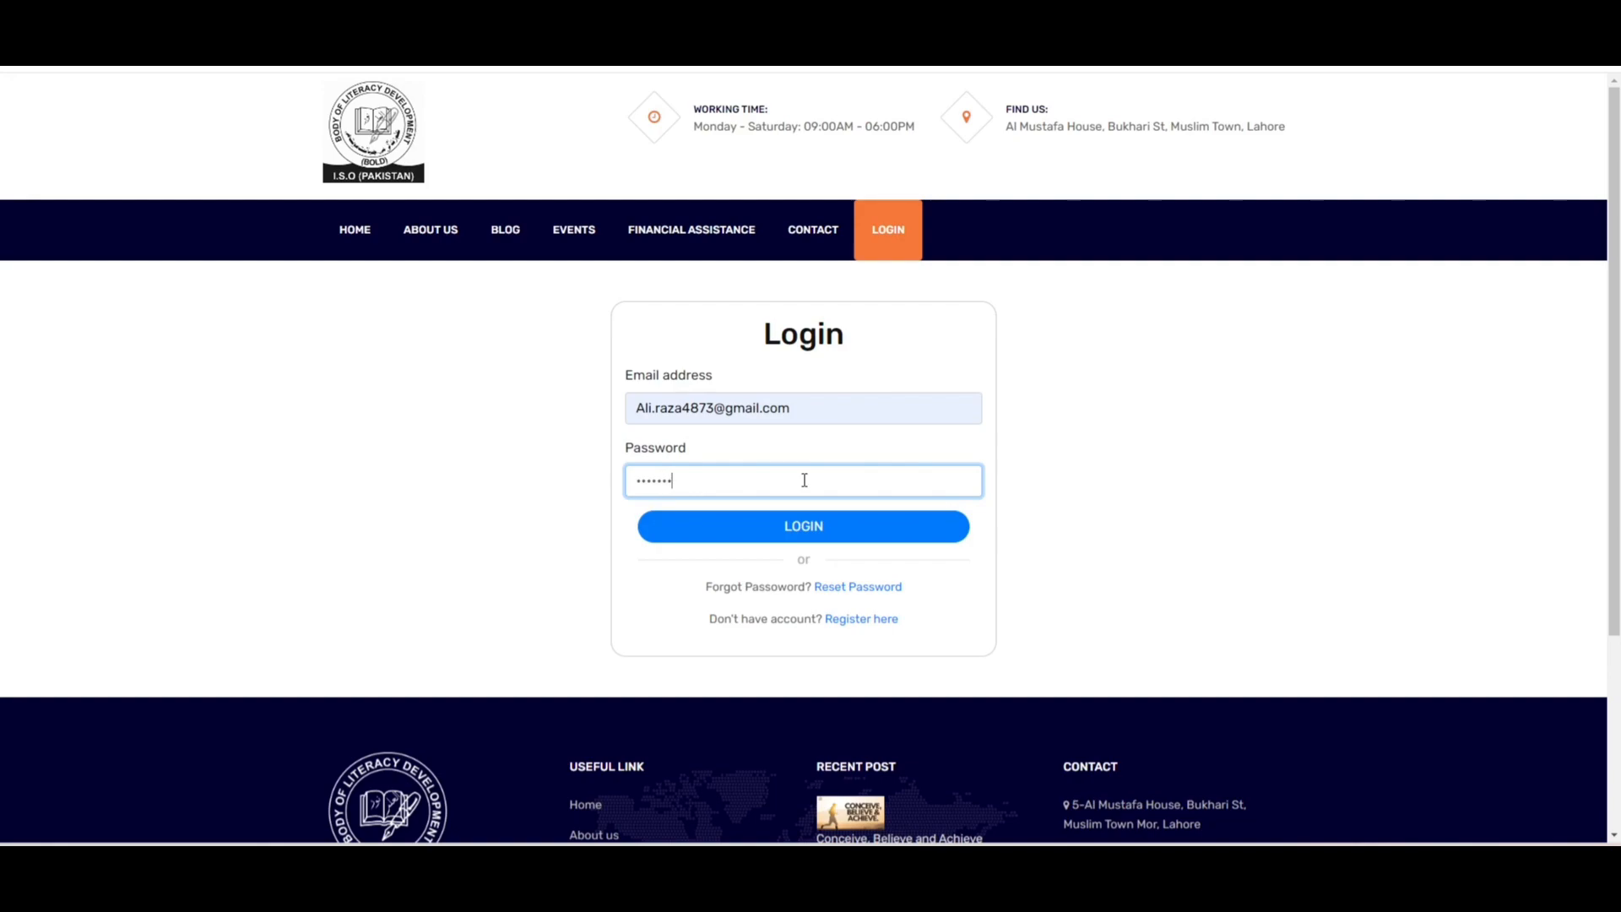
pyautogui.click(811, 532)
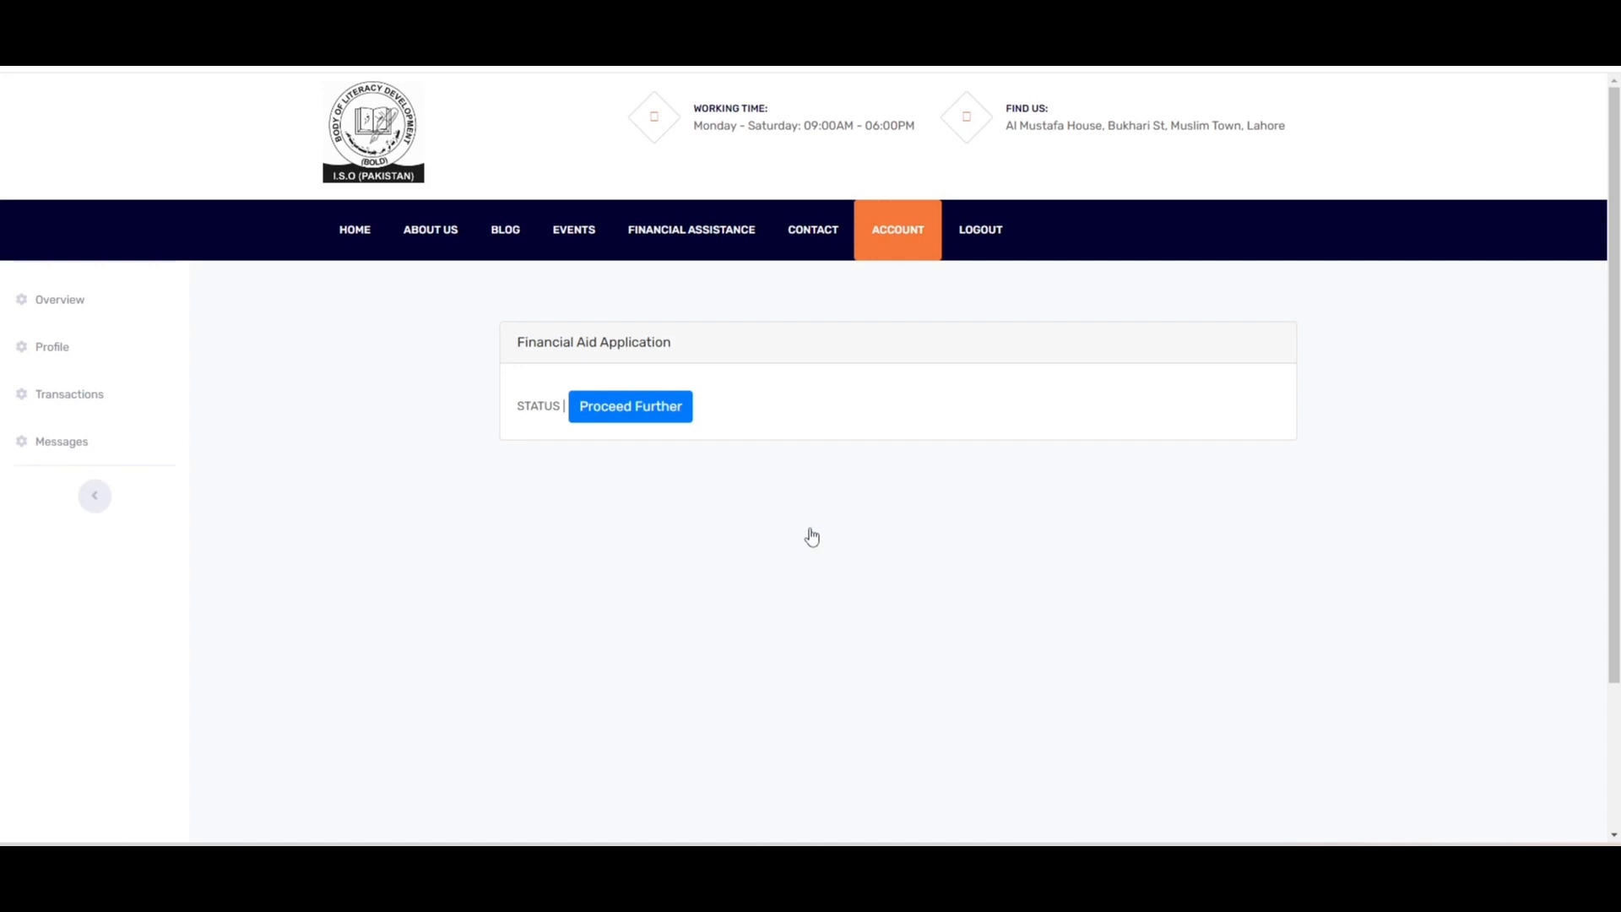
pyautogui.click(647, 414)
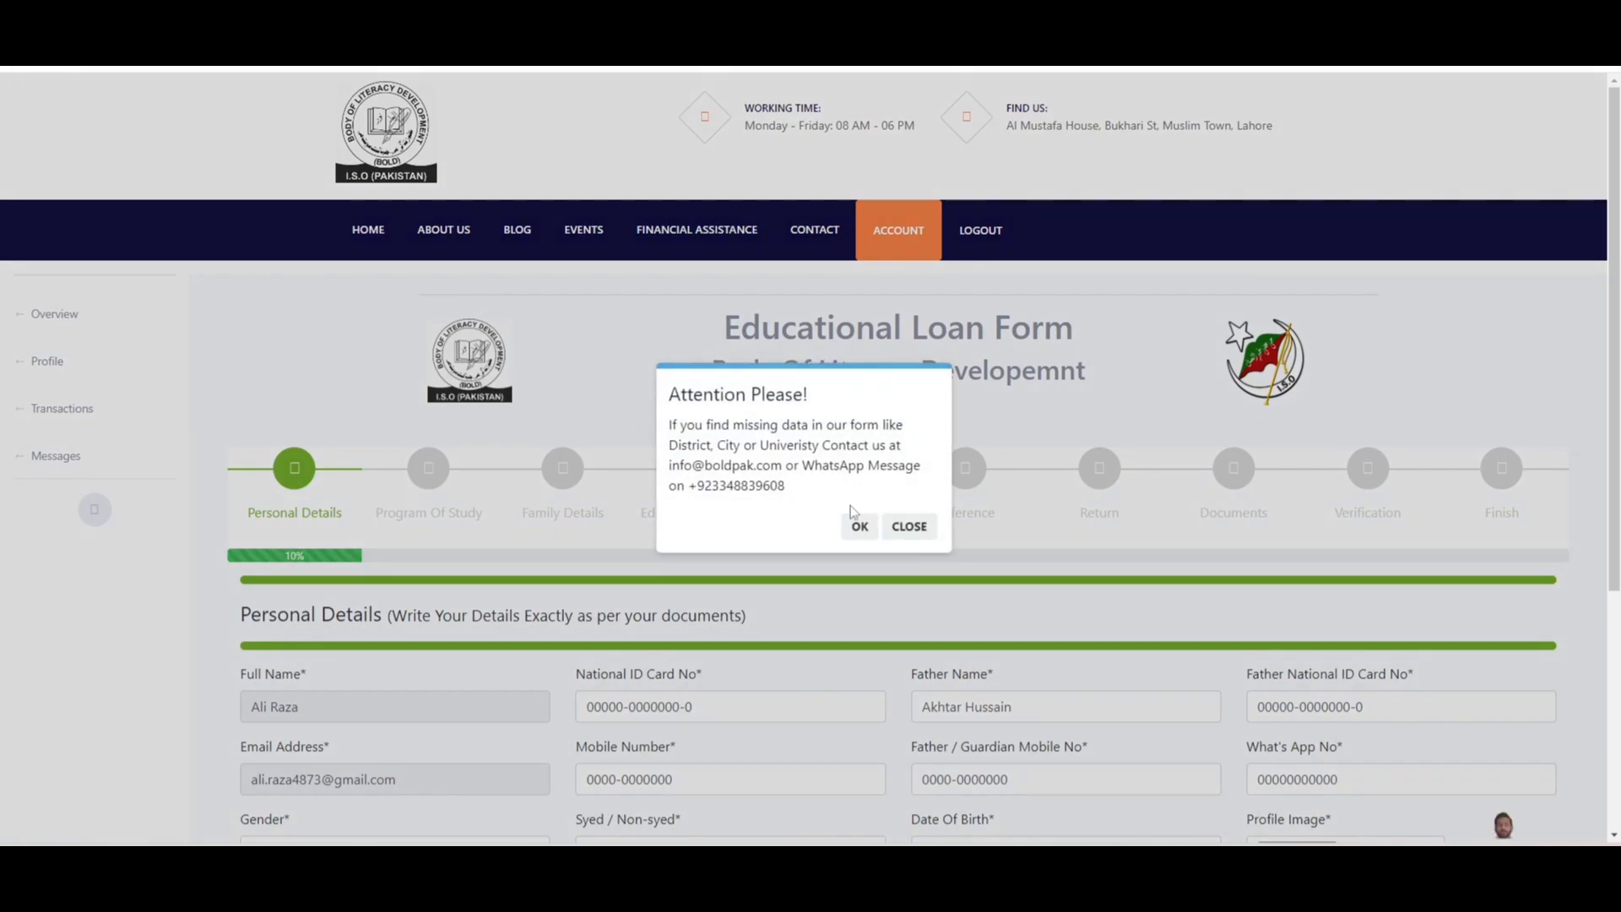
# - Re-save the Personal, Program of Study and Family Details steps unchanged to reach Educational Details
pyautogui.click(909, 527)
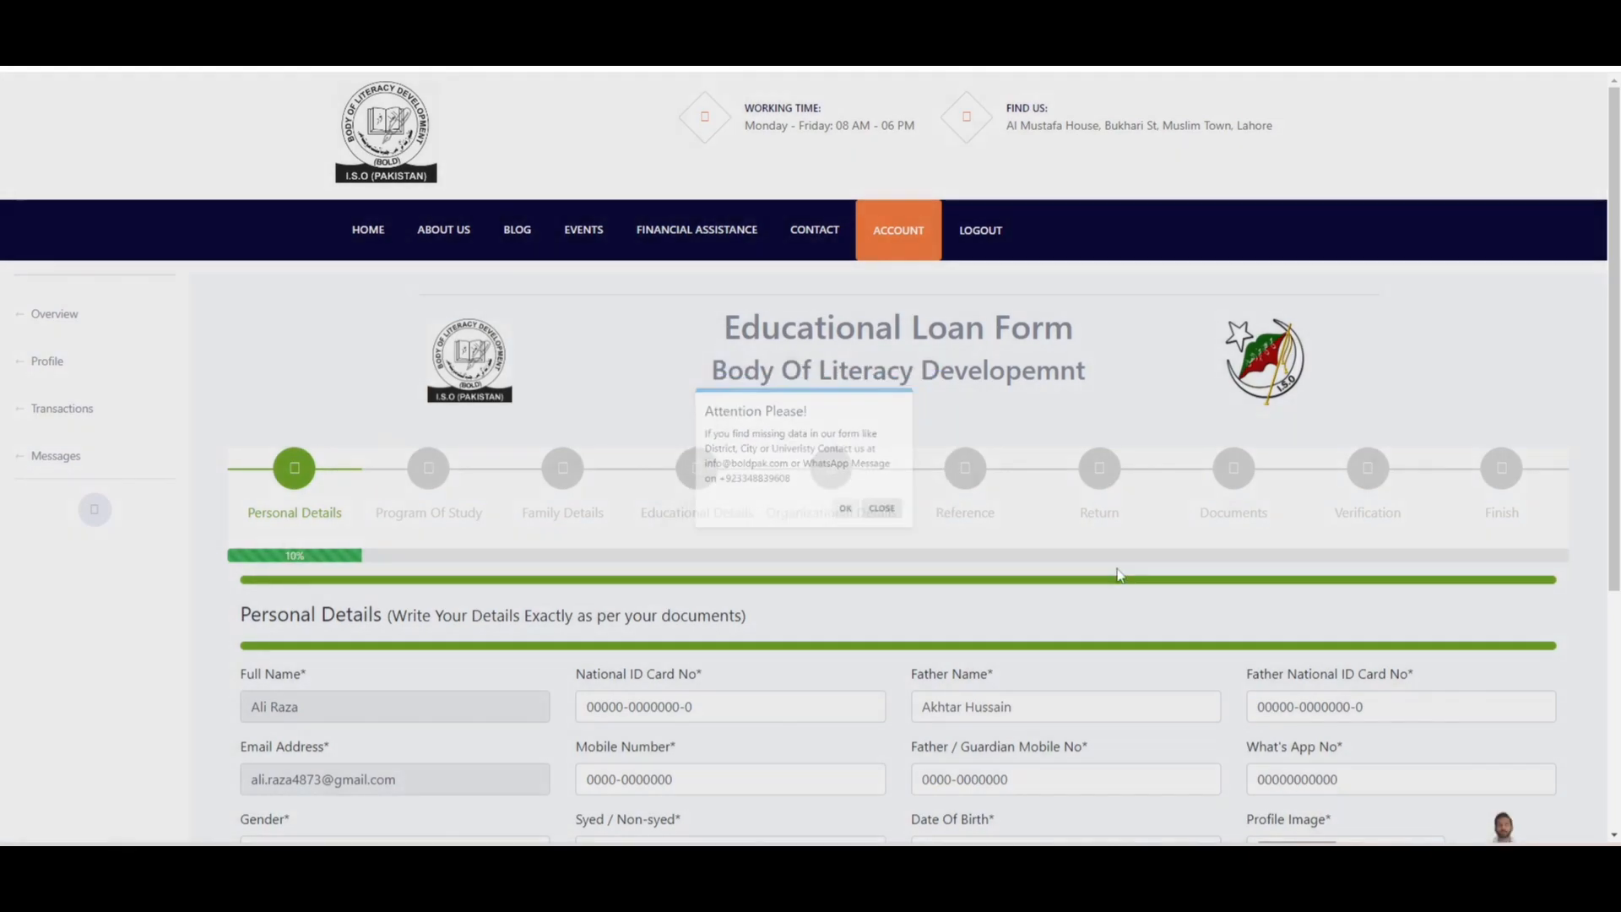
pyautogui.scroll(-1, 1031, 561)
pyautogui.scroll(-4, 811, 456)
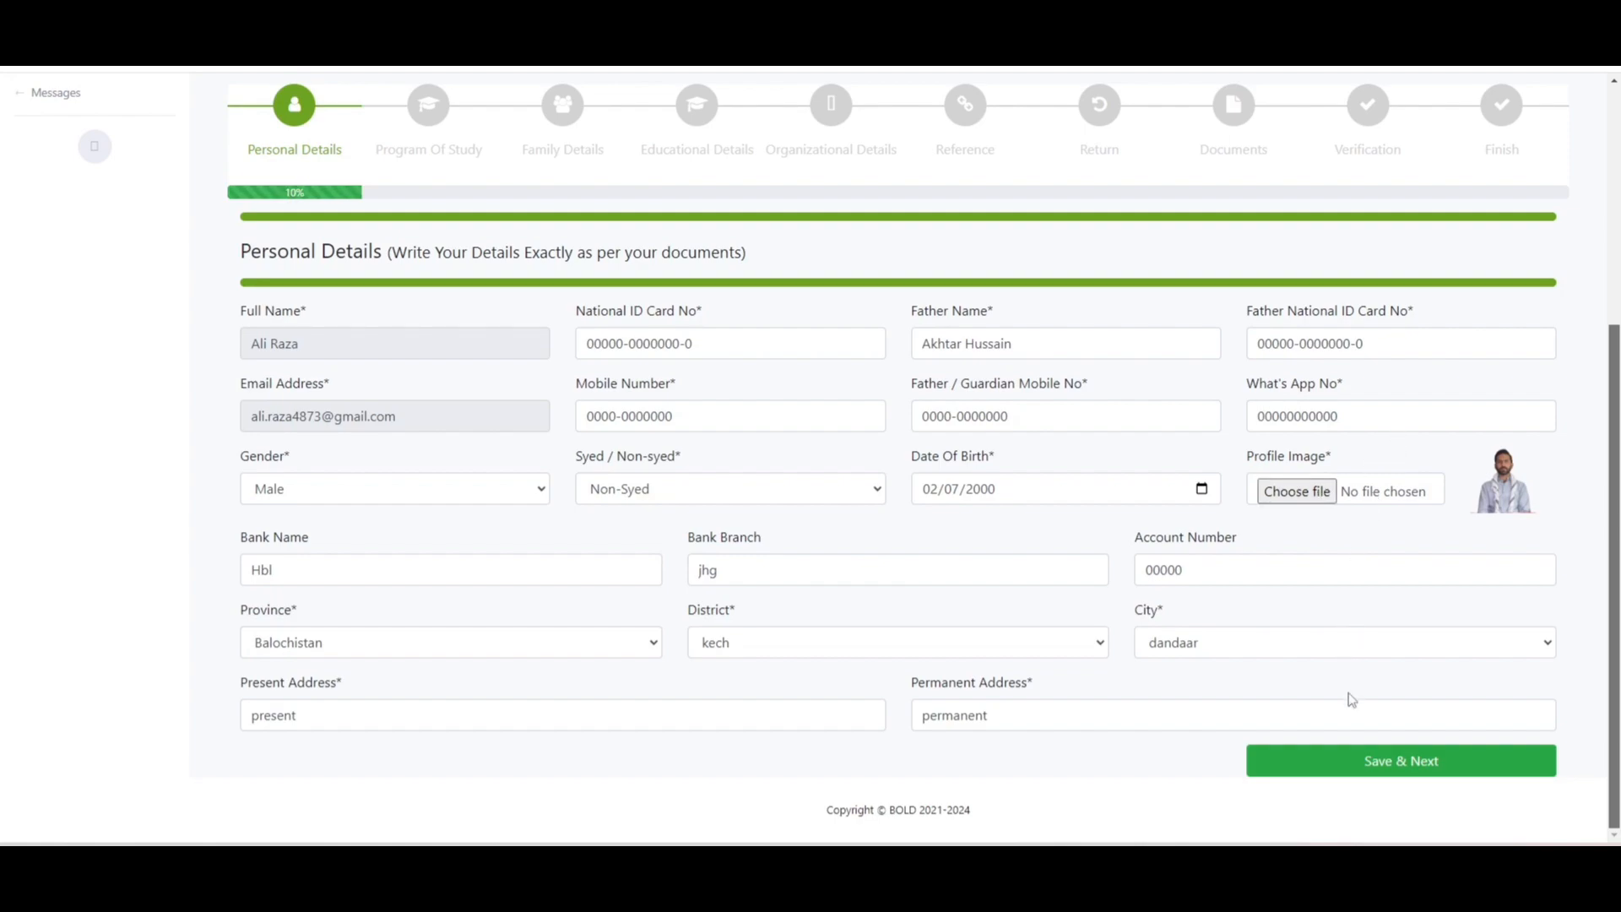
pyautogui.click(1307, 762)
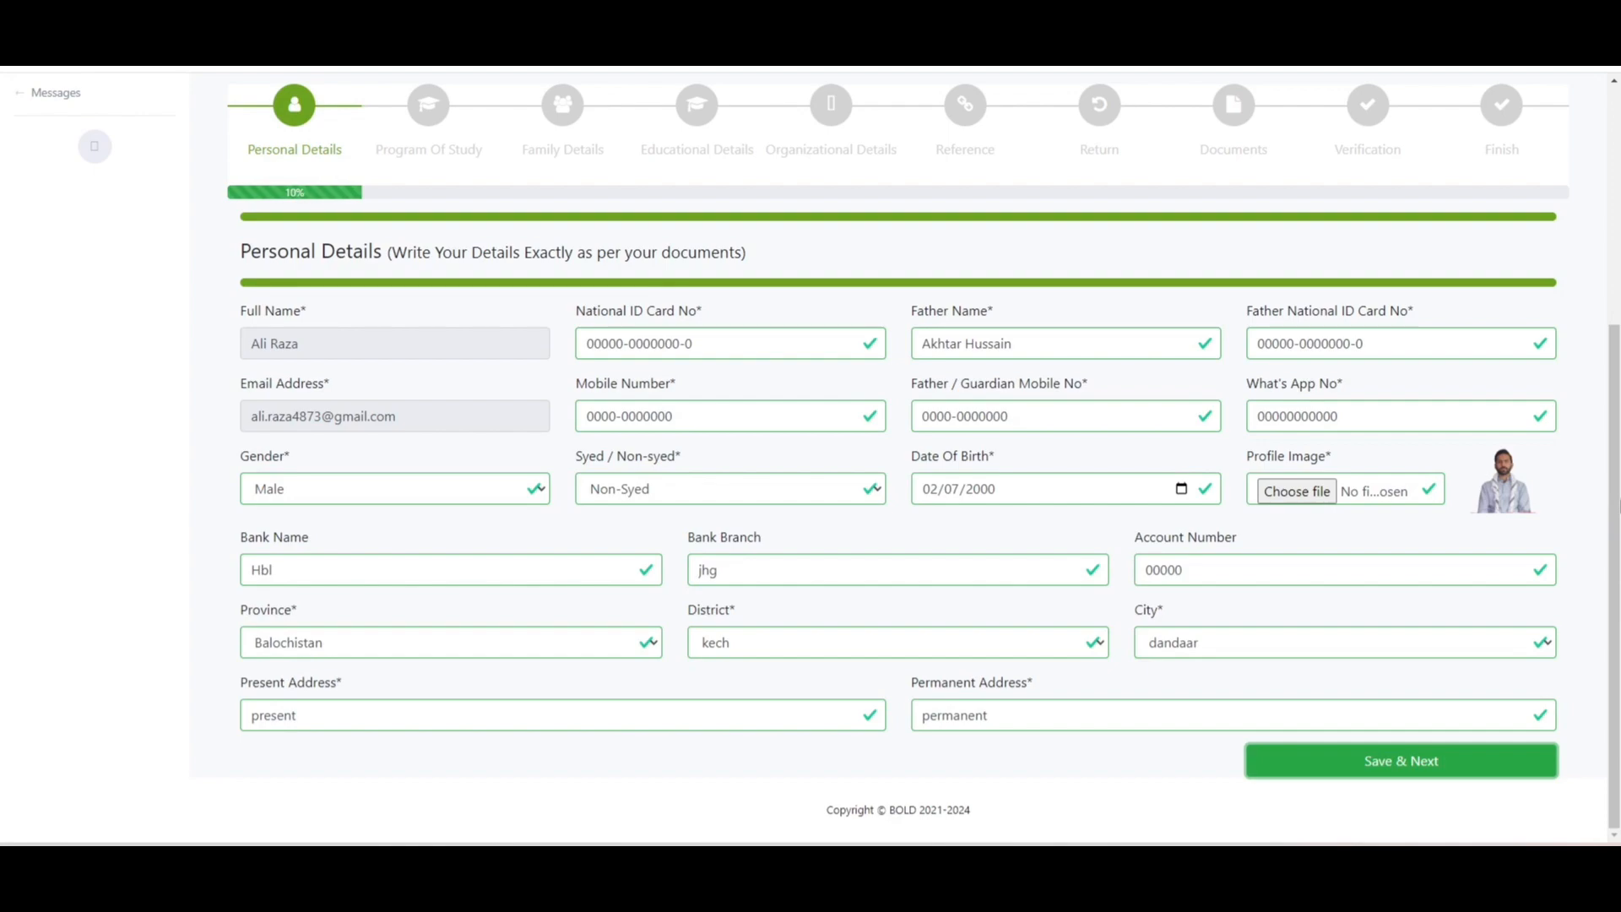
pyautogui.scroll(-5, 1447, 805)
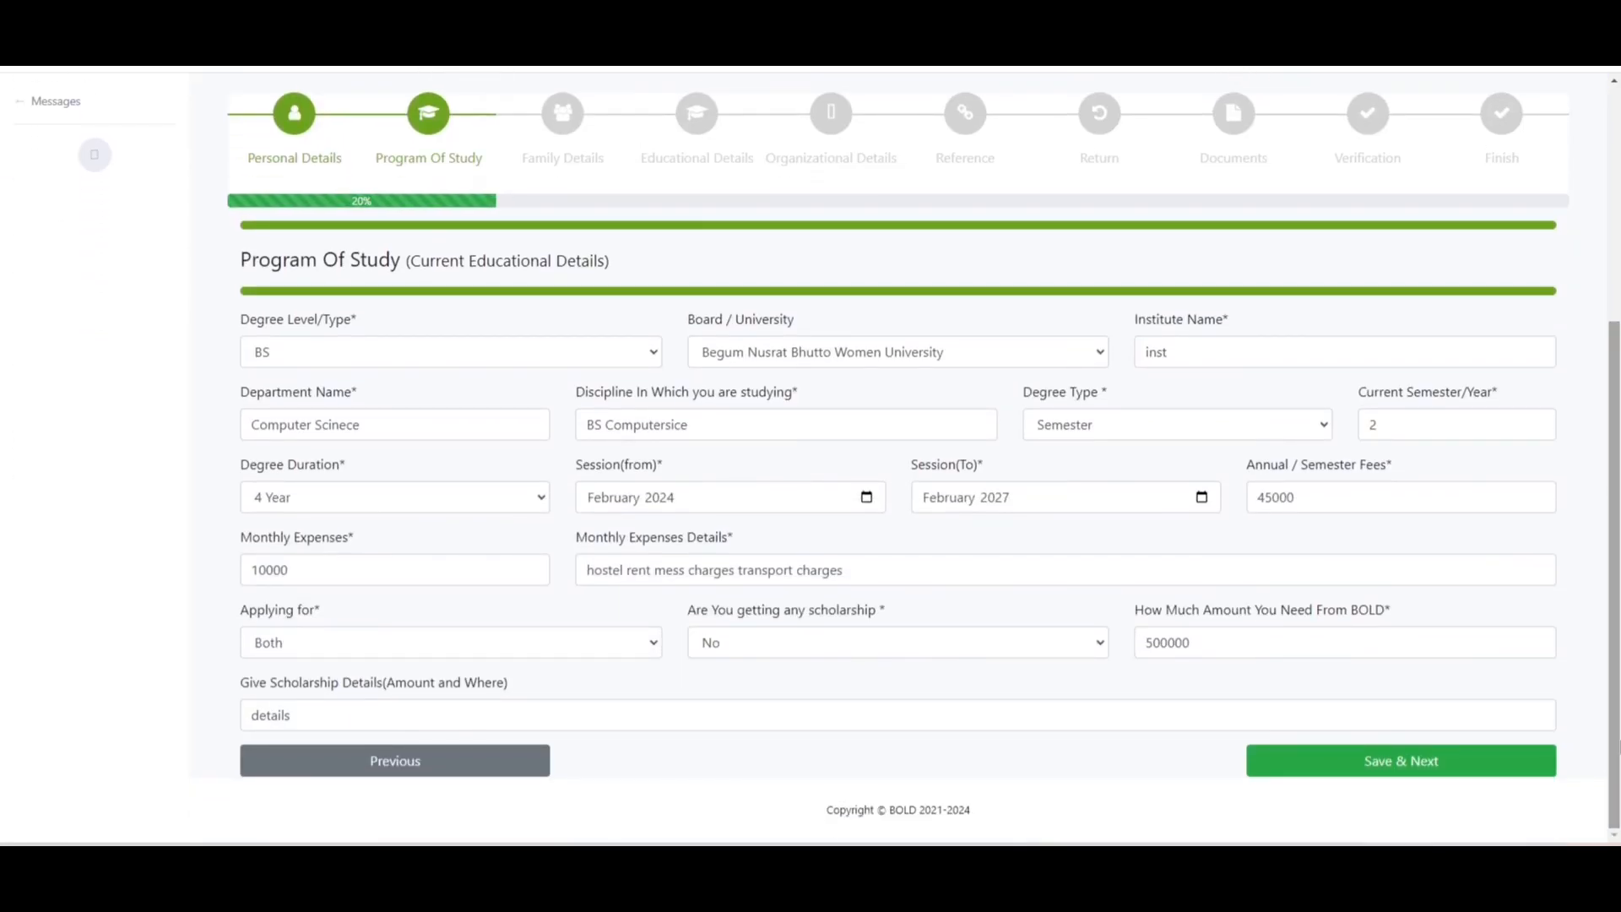
pyautogui.click(1426, 765)
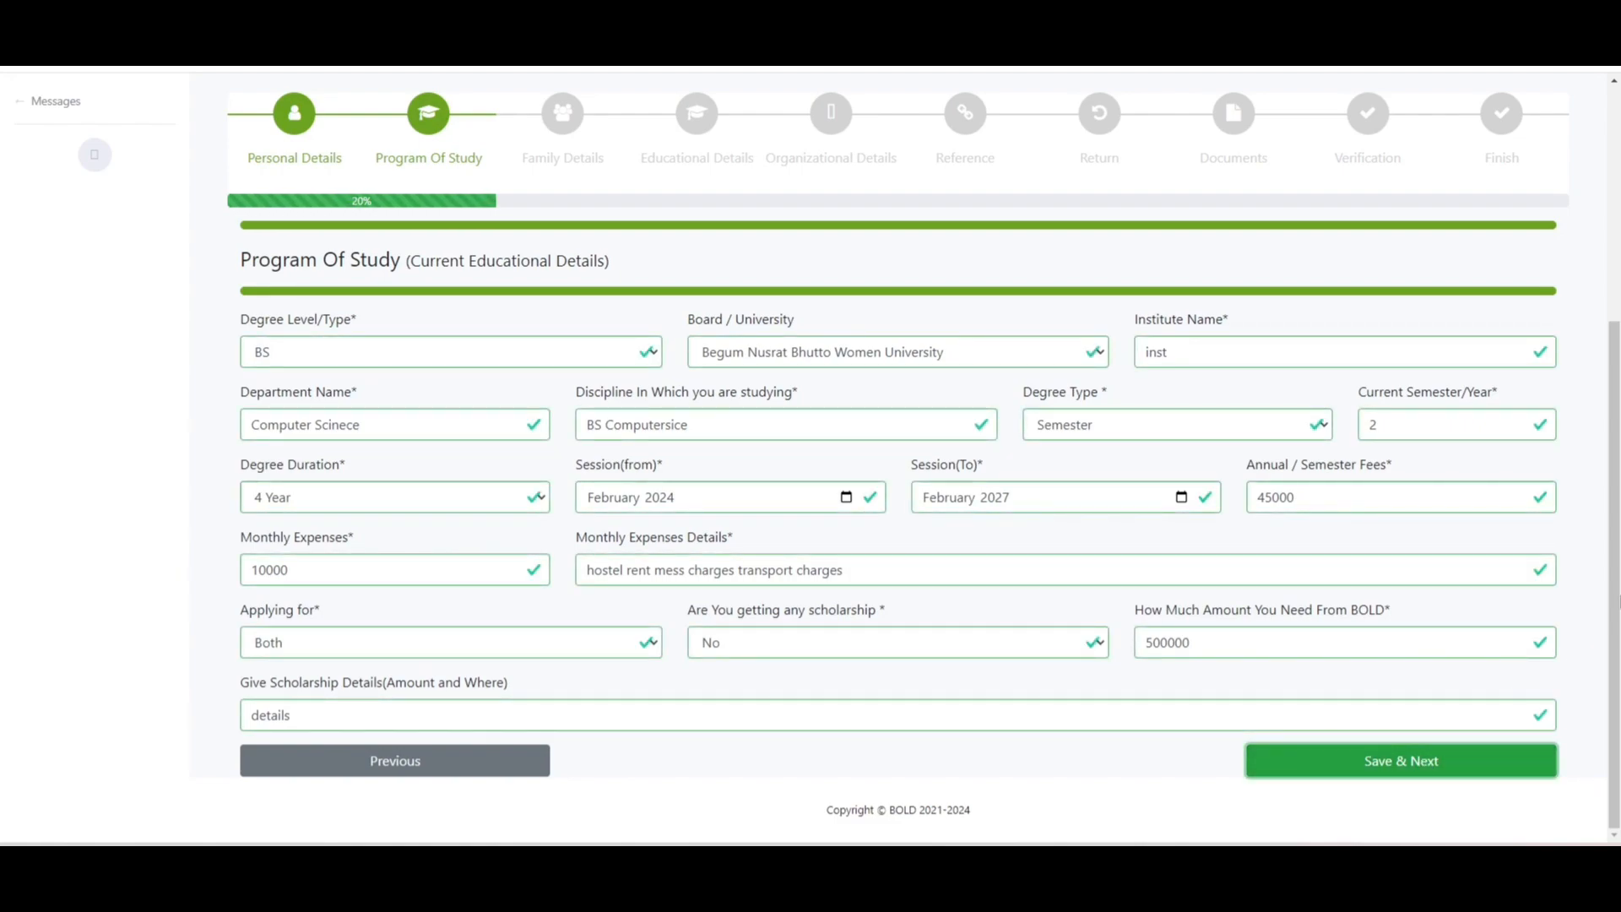
pyautogui.scroll(-4, 811, 456)
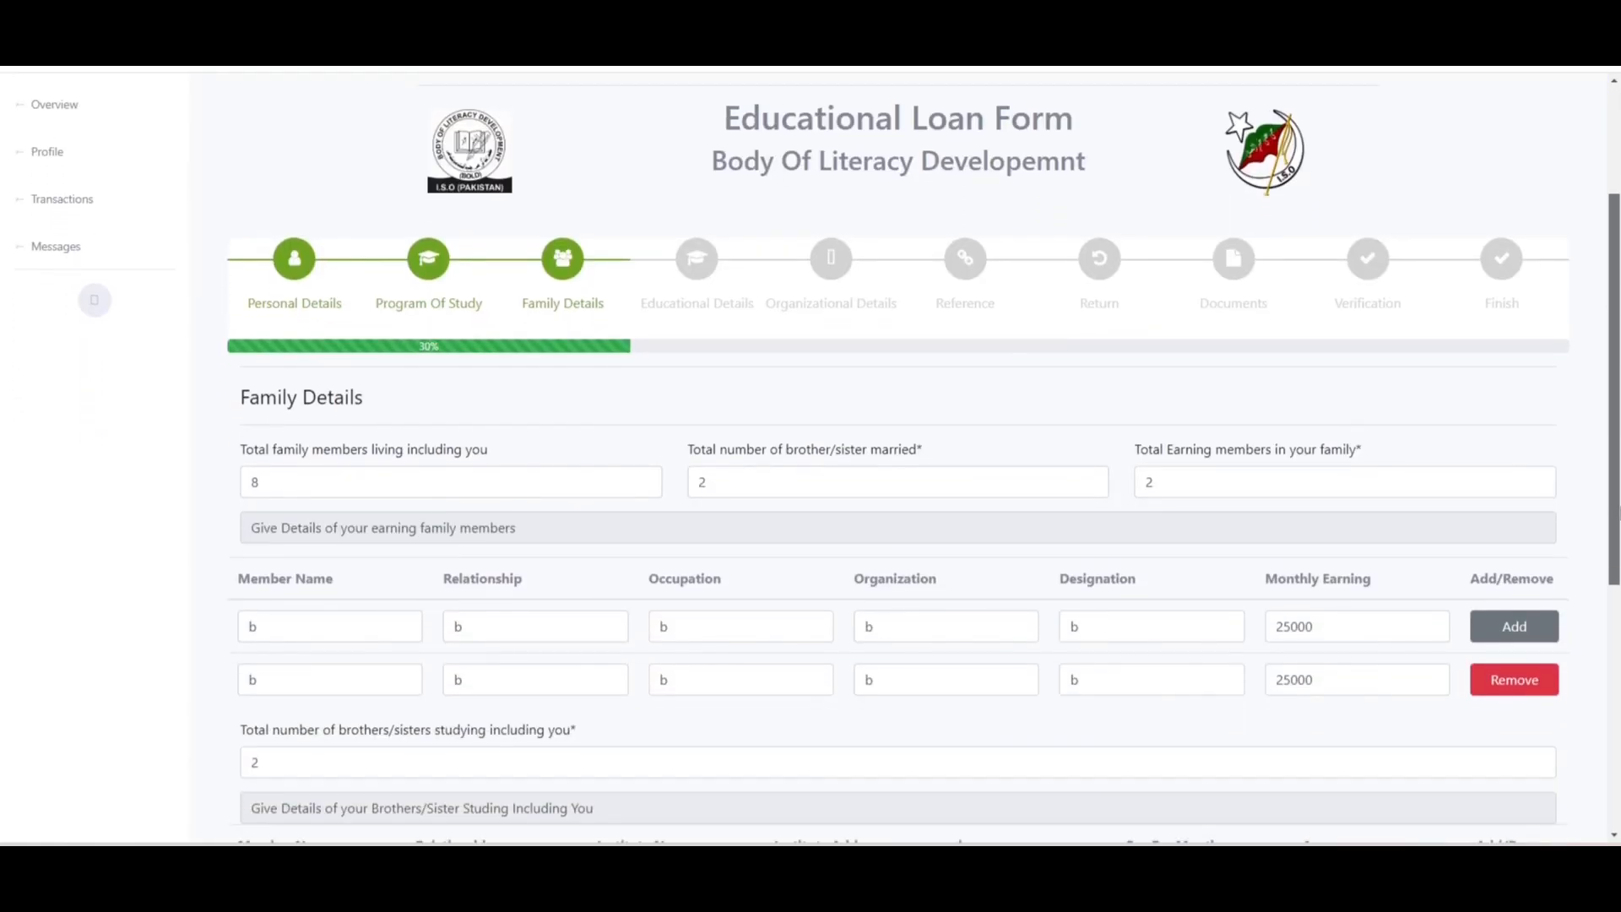
pyautogui.scroll(-3, 811, 456)
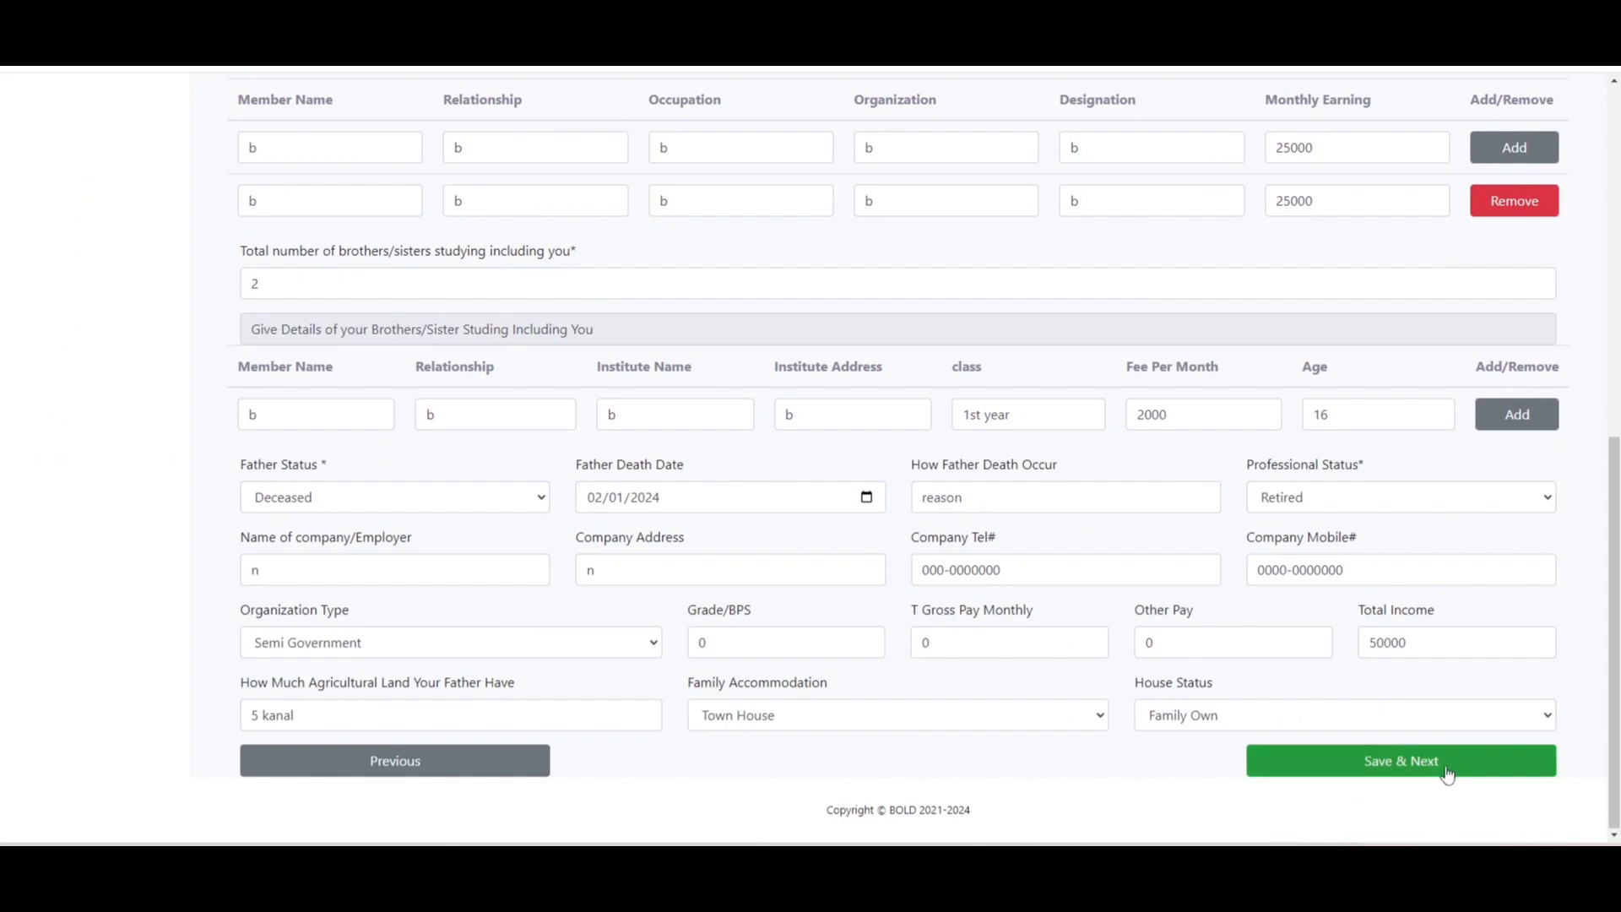
pyautogui.click(1406, 770)
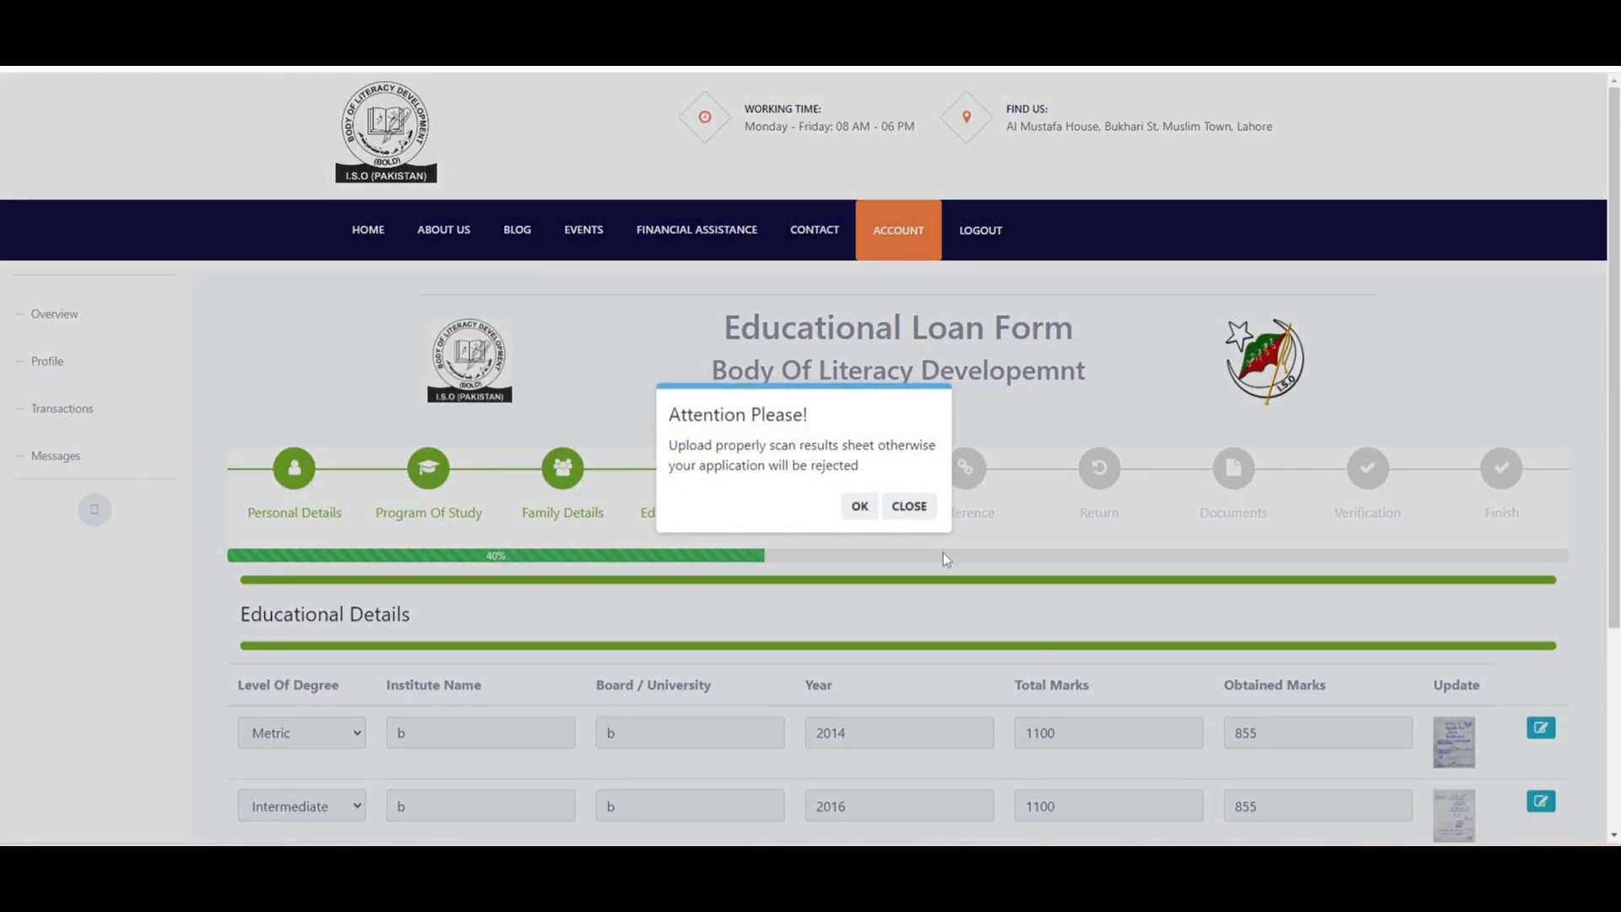
# - Change the Metric record's Board / University to 'bv', save it and continue to Organizational Details
pyautogui.click(901, 506)
pyautogui.scroll(-3, 900, 507)
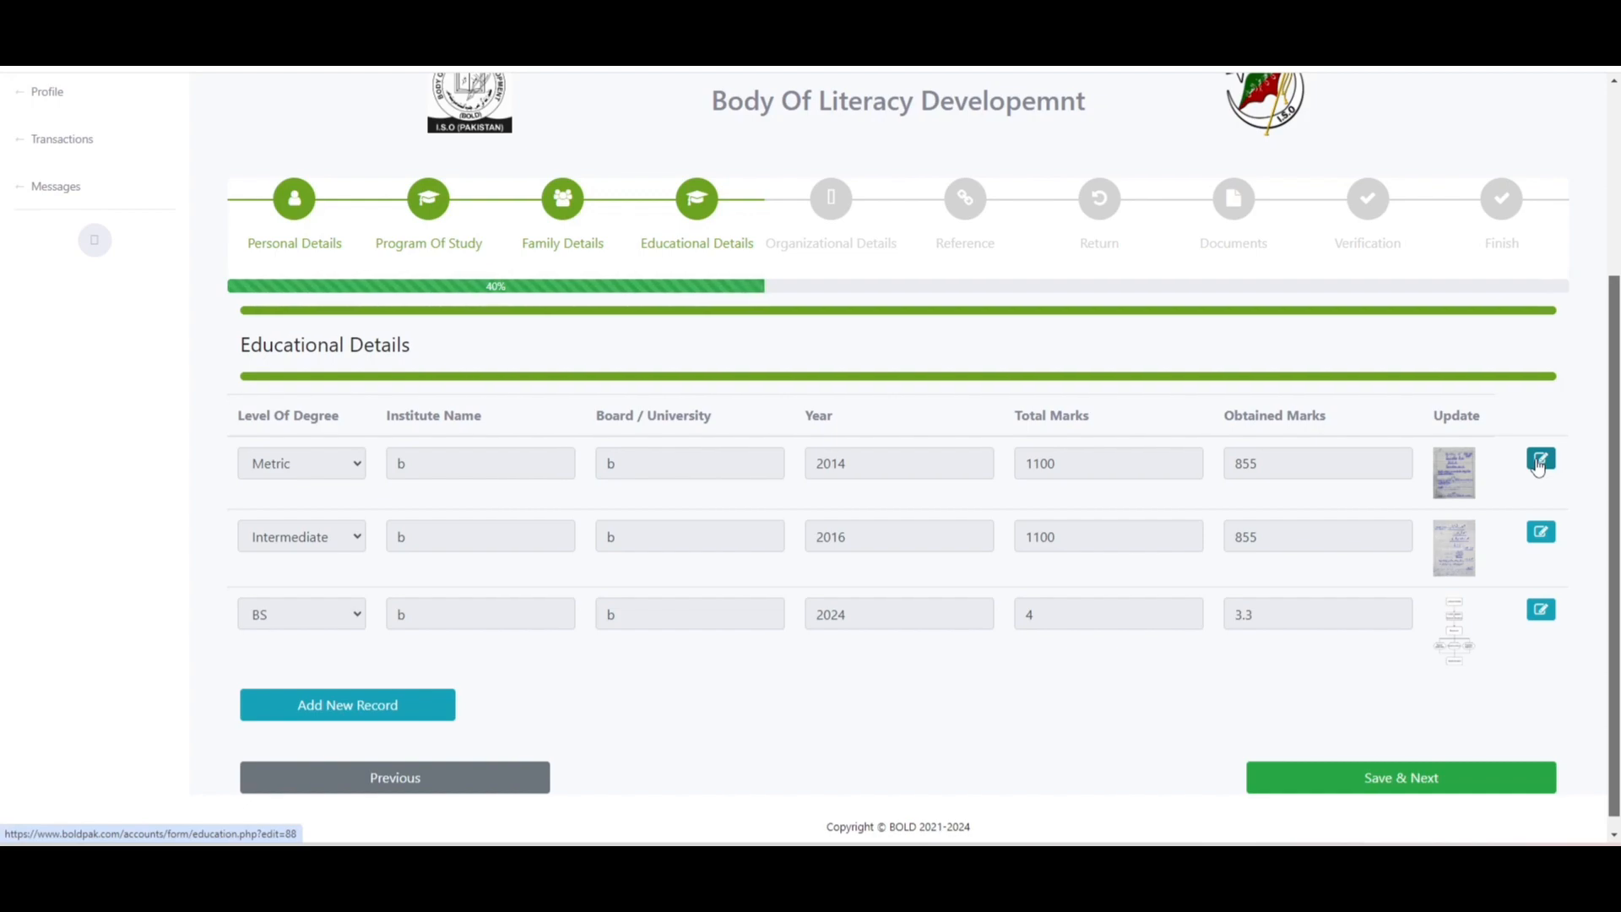
pyautogui.click(1541, 461)
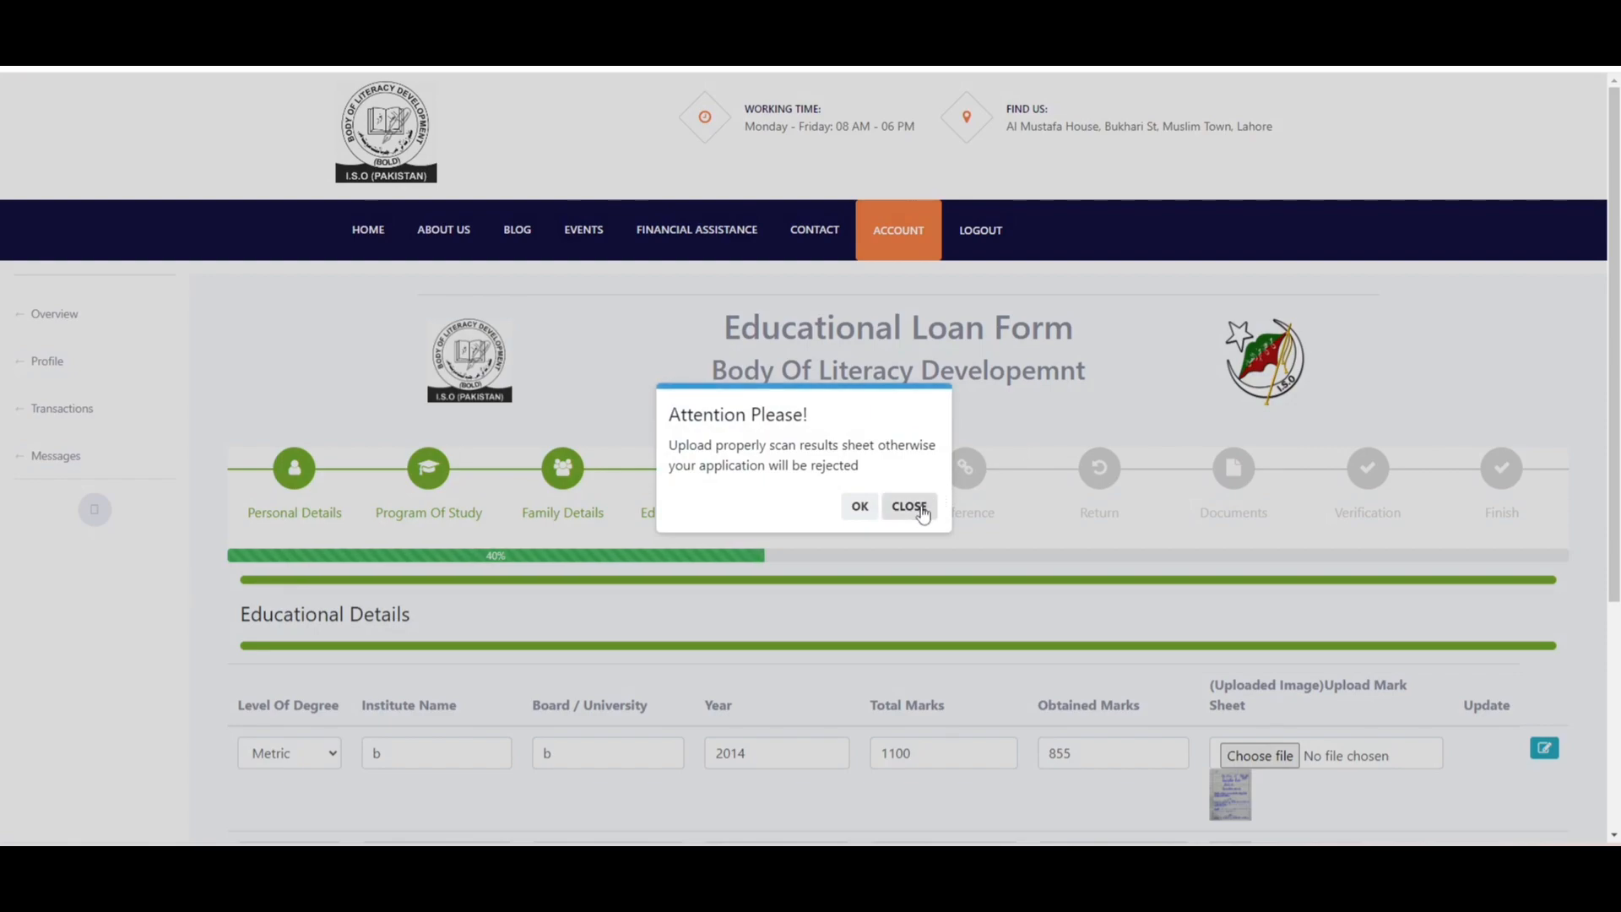
pyautogui.click(912, 508)
pyautogui.scroll(-2, 912, 507)
pyautogui.scroll(-1, 1057, 554)
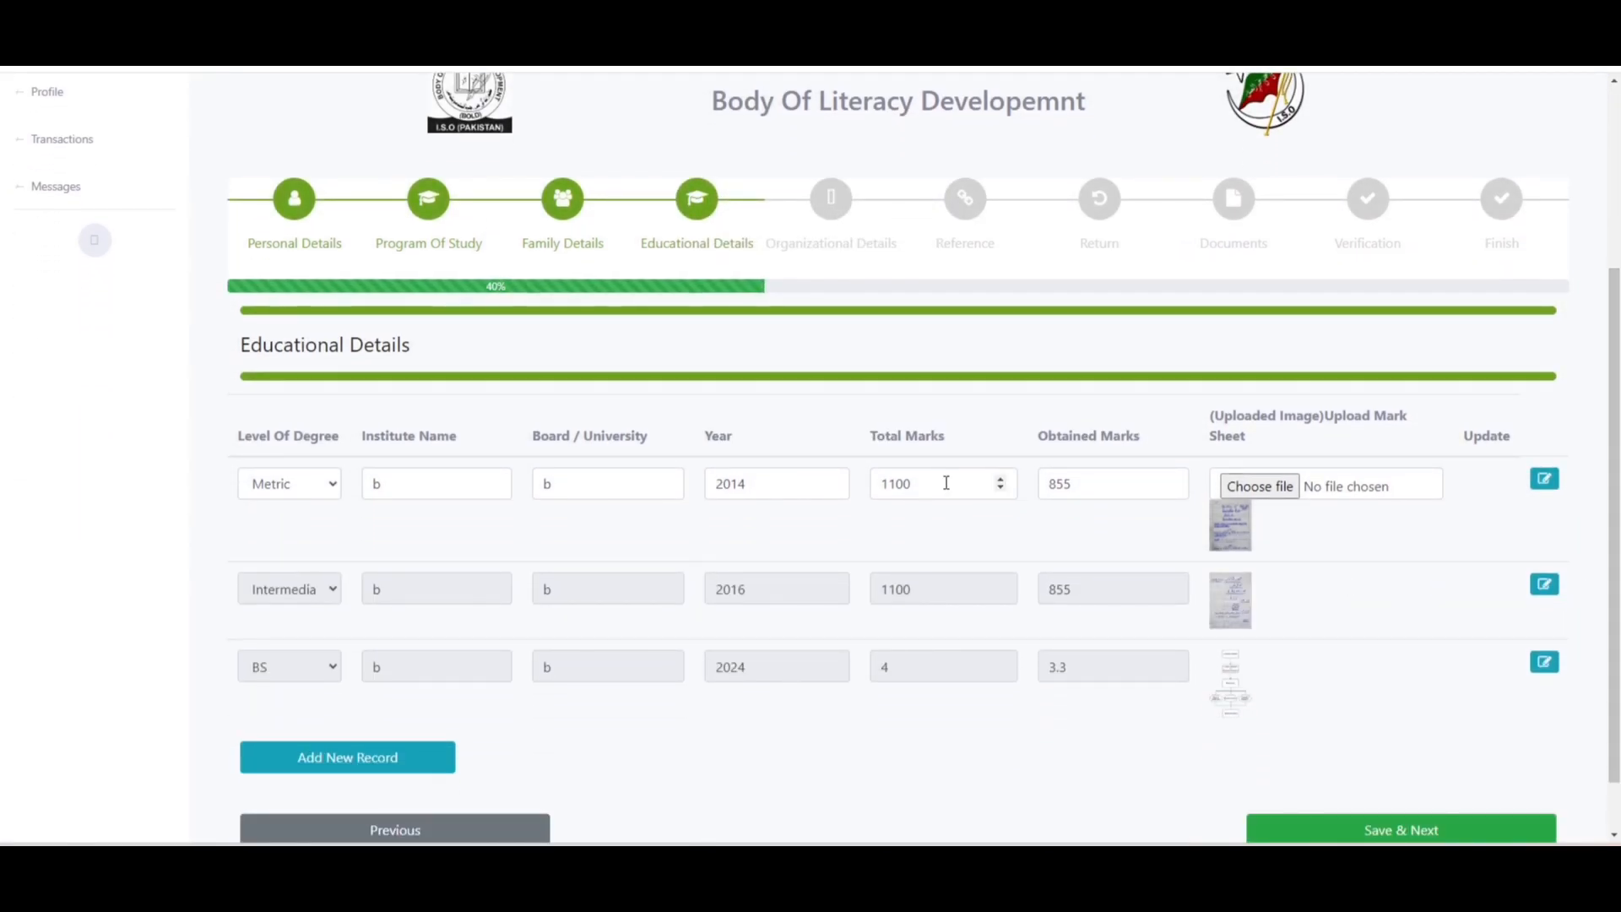
pyautogui.click(572, 488)
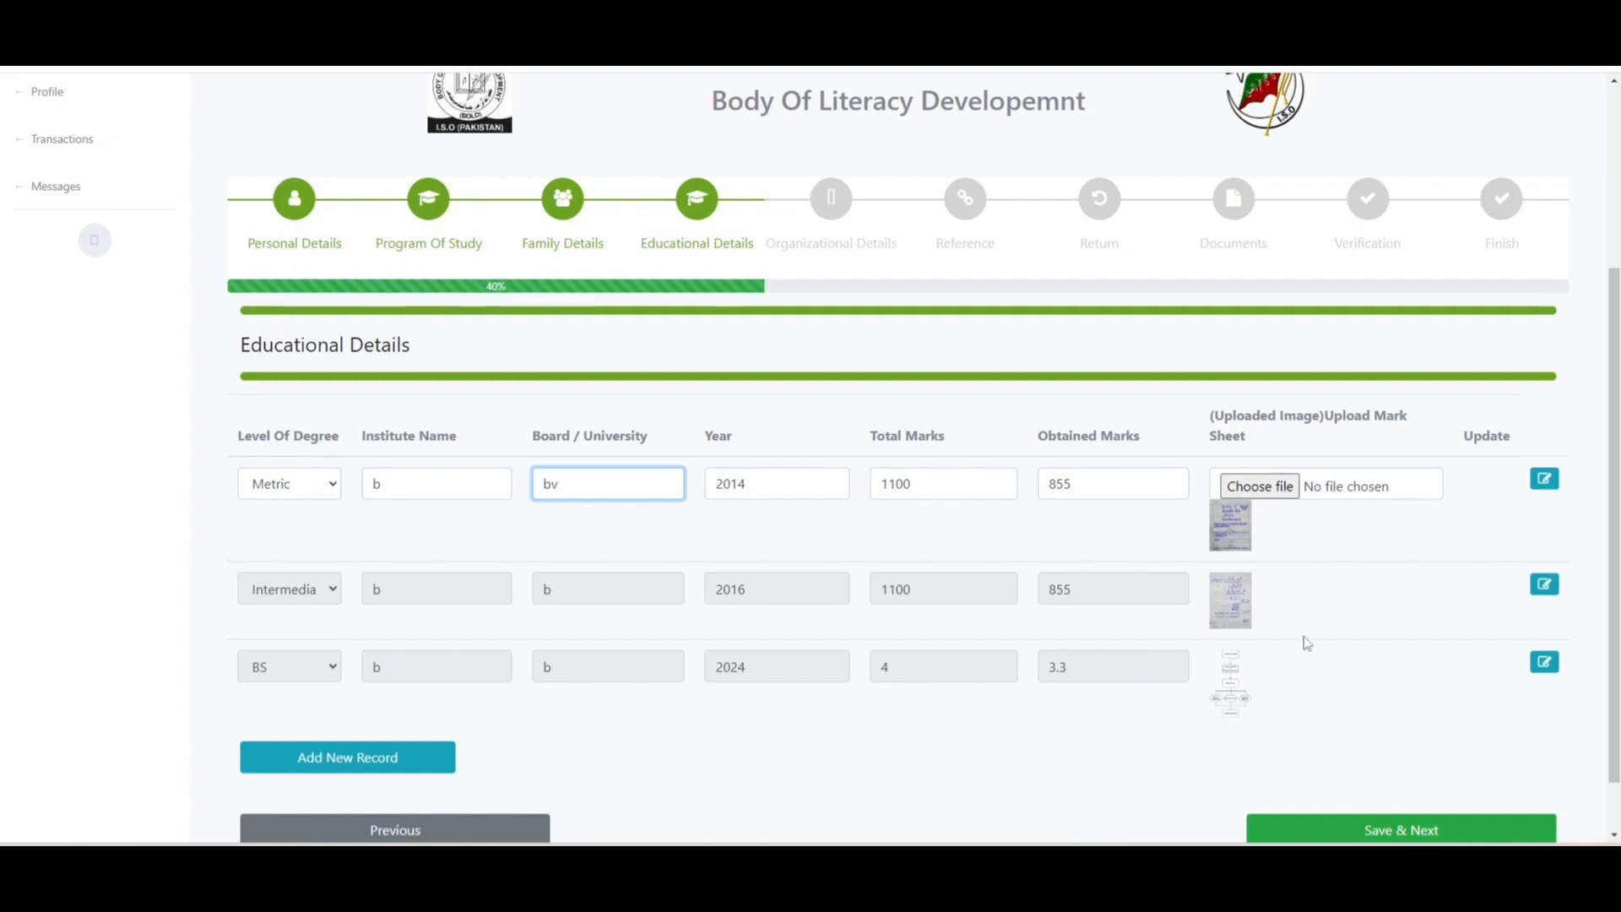
pyautogui.click(1332, 792)
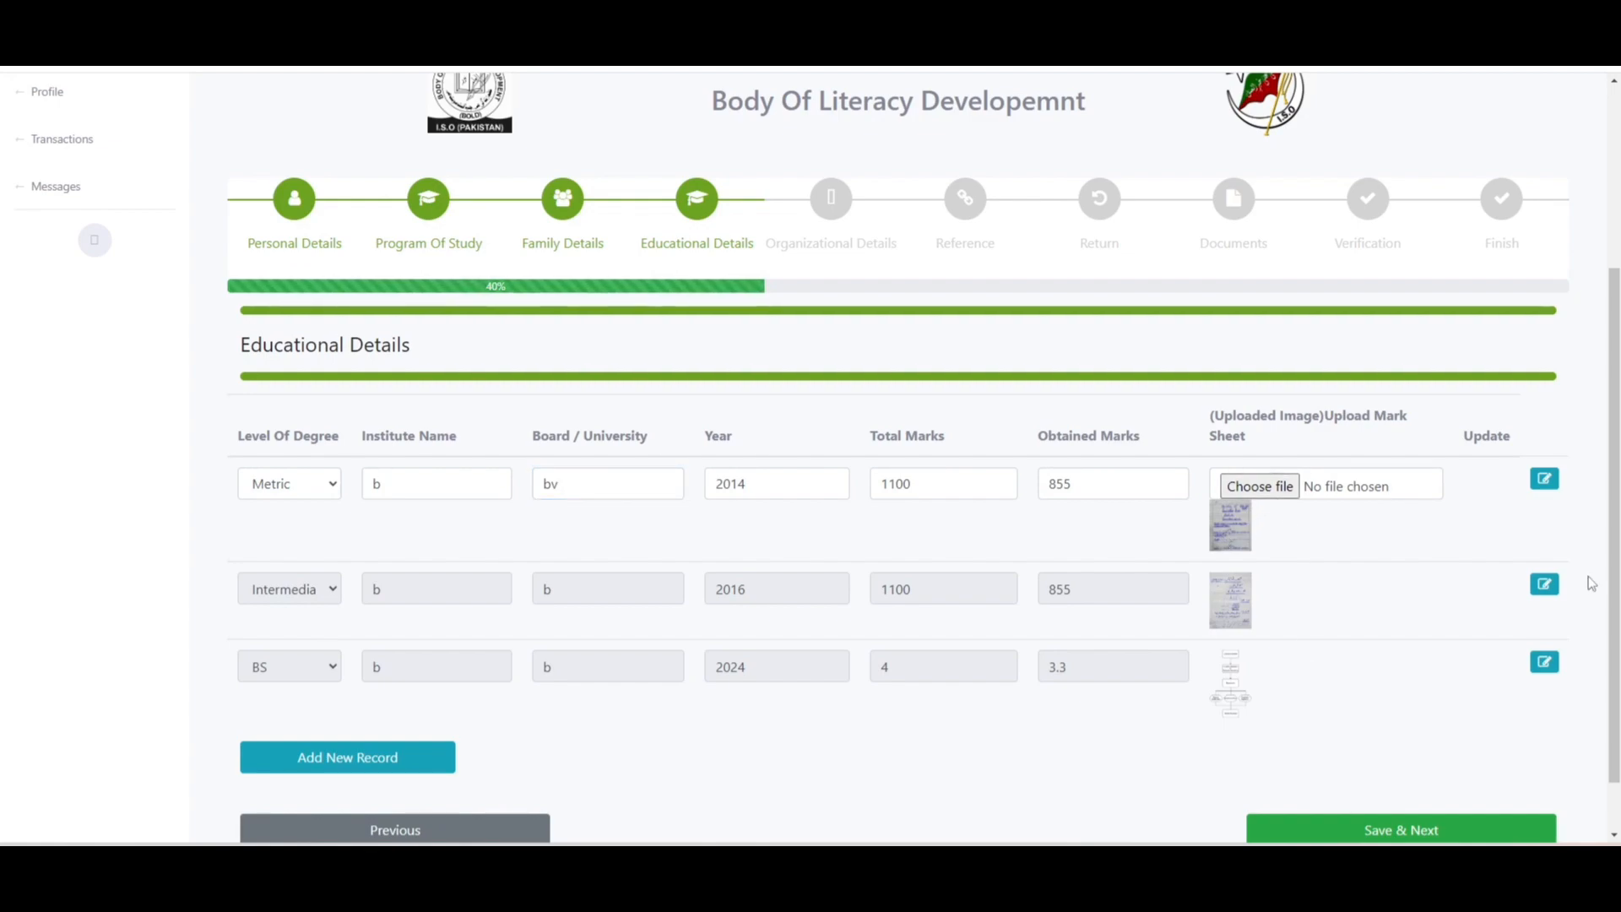
pyautogui.click(1440, 831)
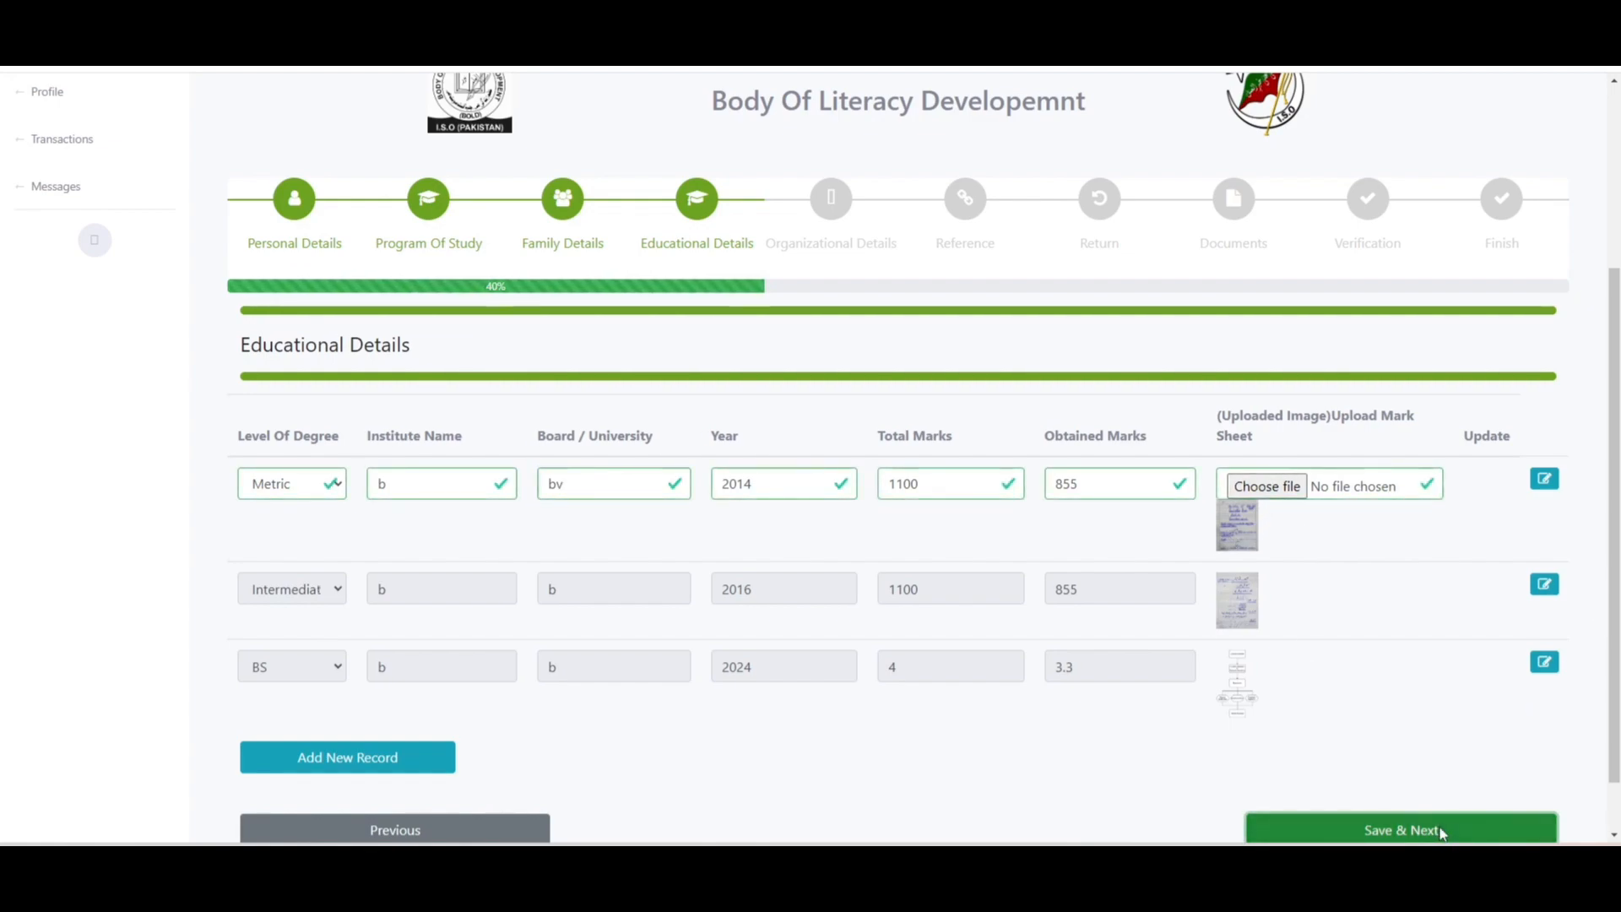
pyautogui.moveTo(1616, 494); pyautogui.dragTo(1618, 634)
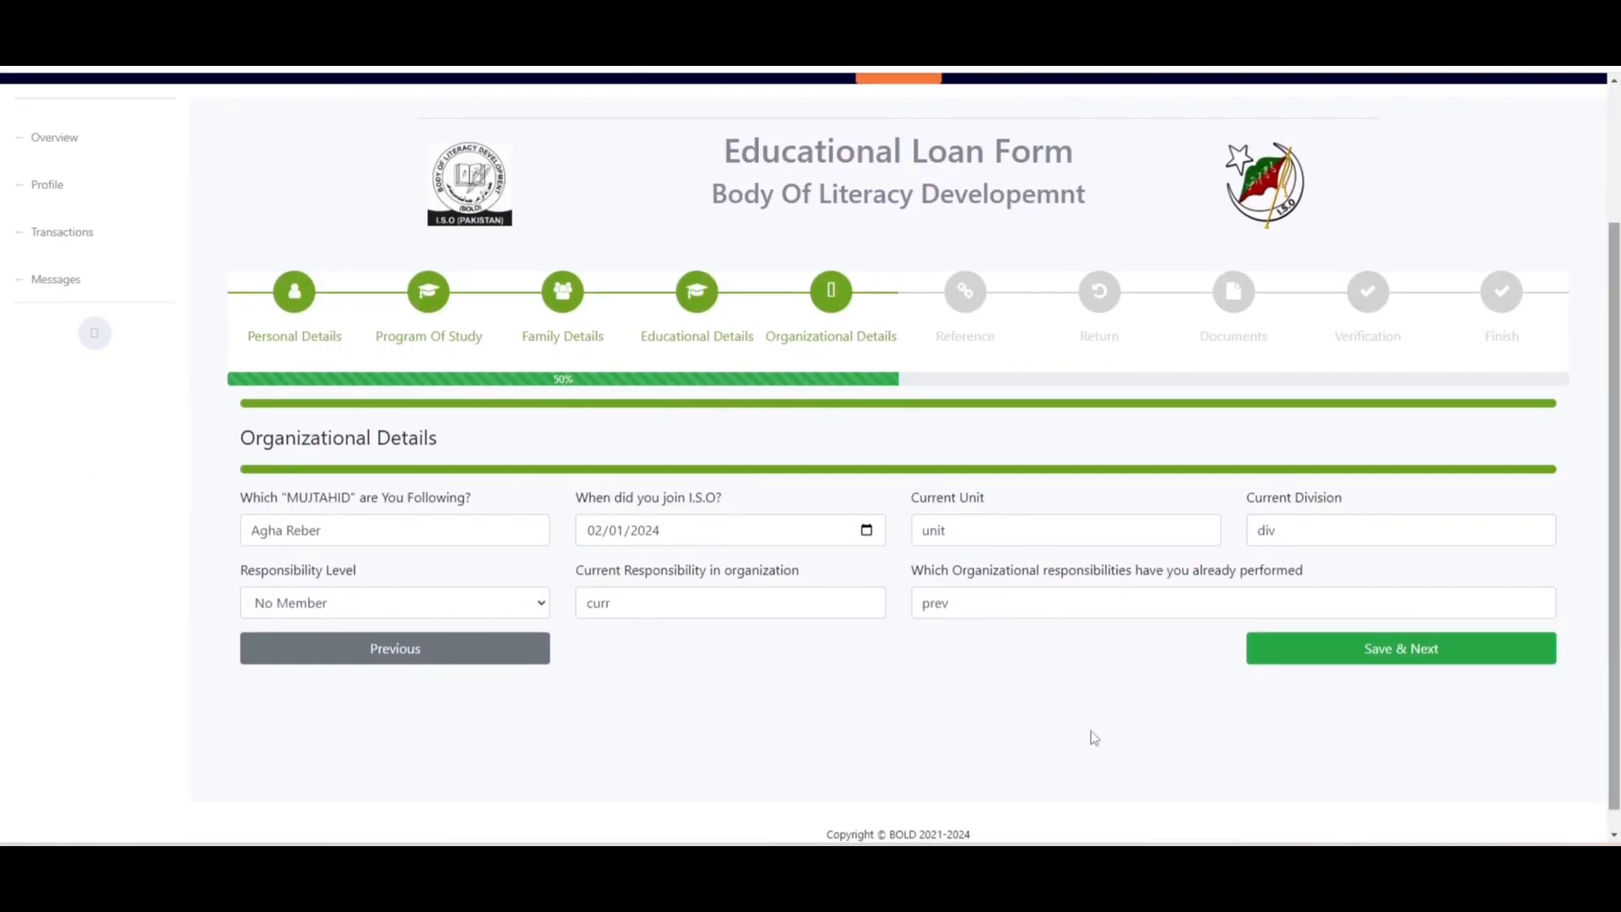
# - Go back to Educational Details, then re-save Educational, Organizational, Reference and Loan Return steps unchanged
pyautogui.click(506, 663)
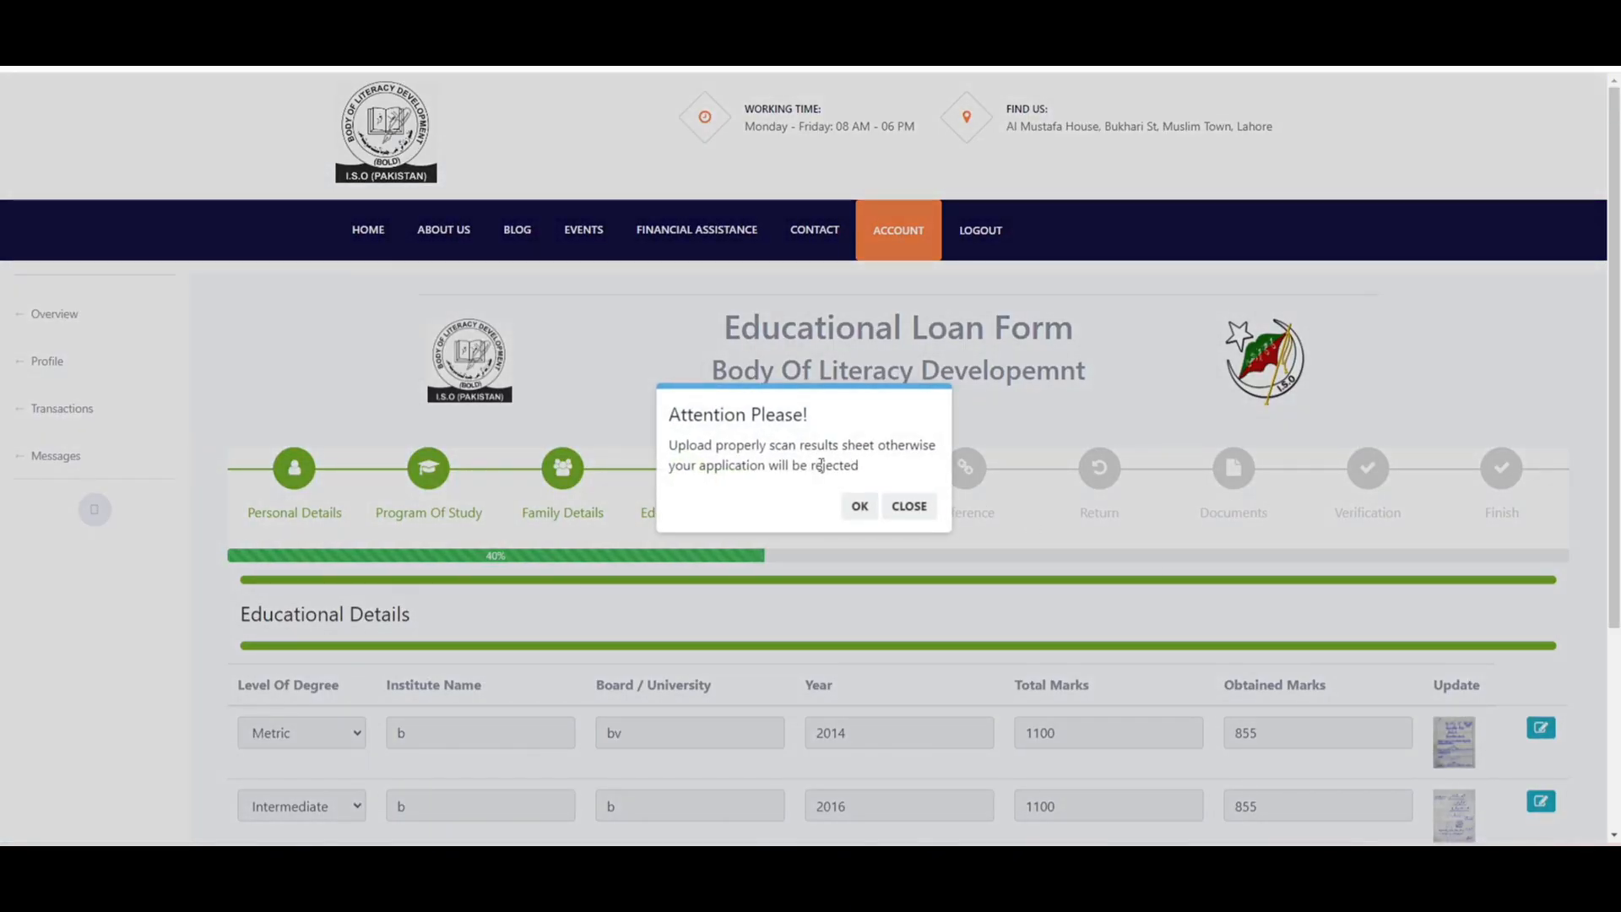
pyautogui.click(903, 509)
pyautogui.scroll(-3, 1526, 684)
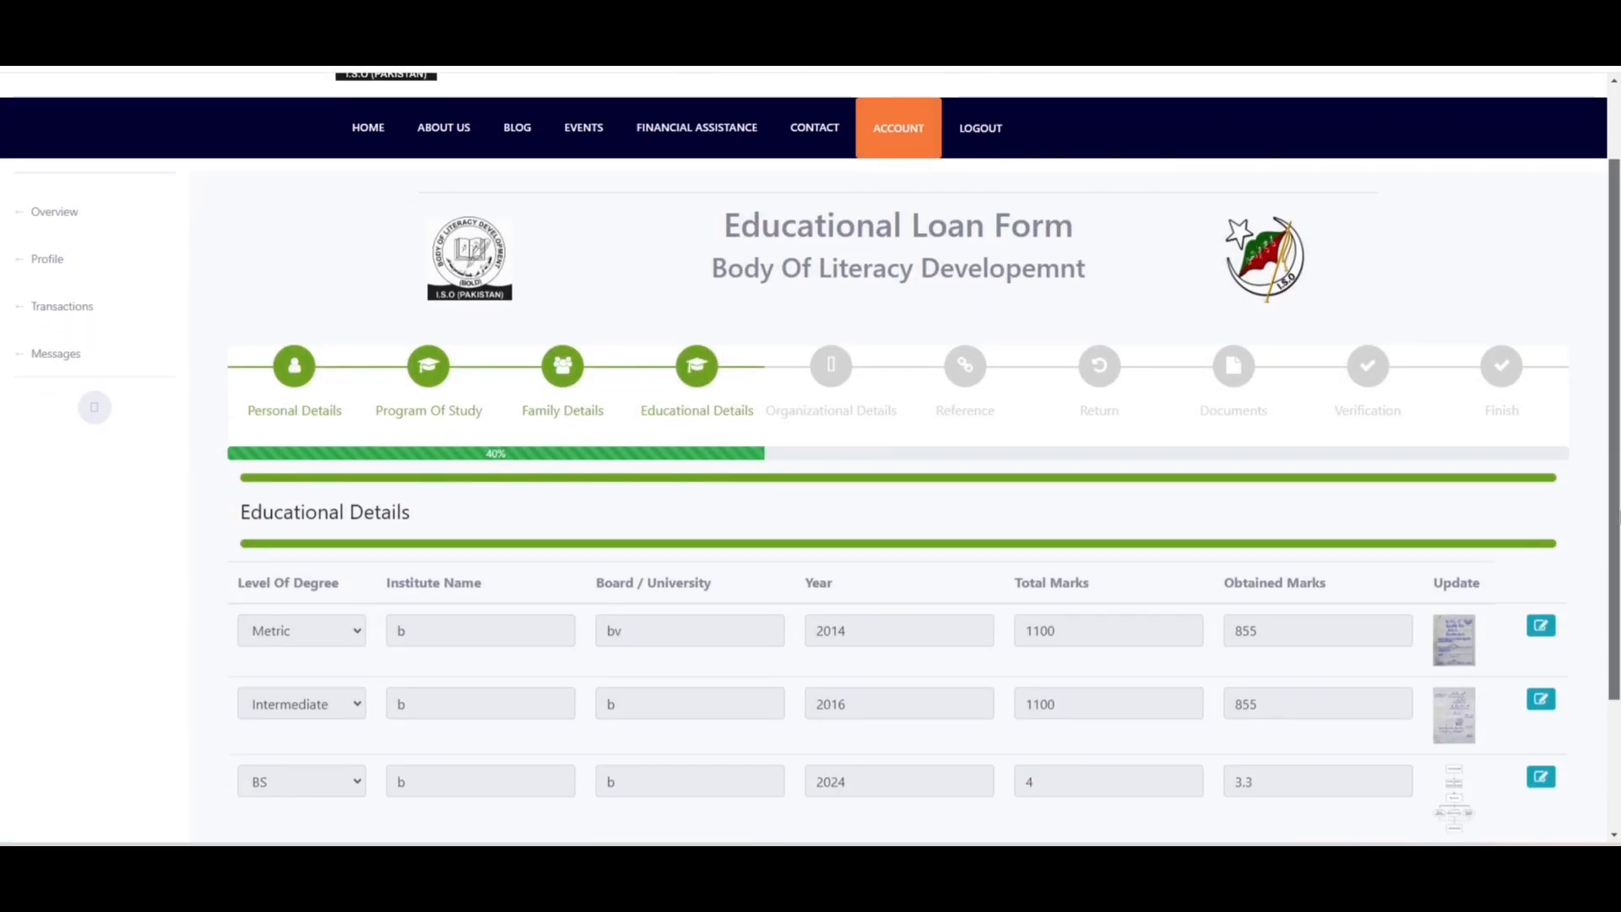
pyautogui.click(1443, 763)
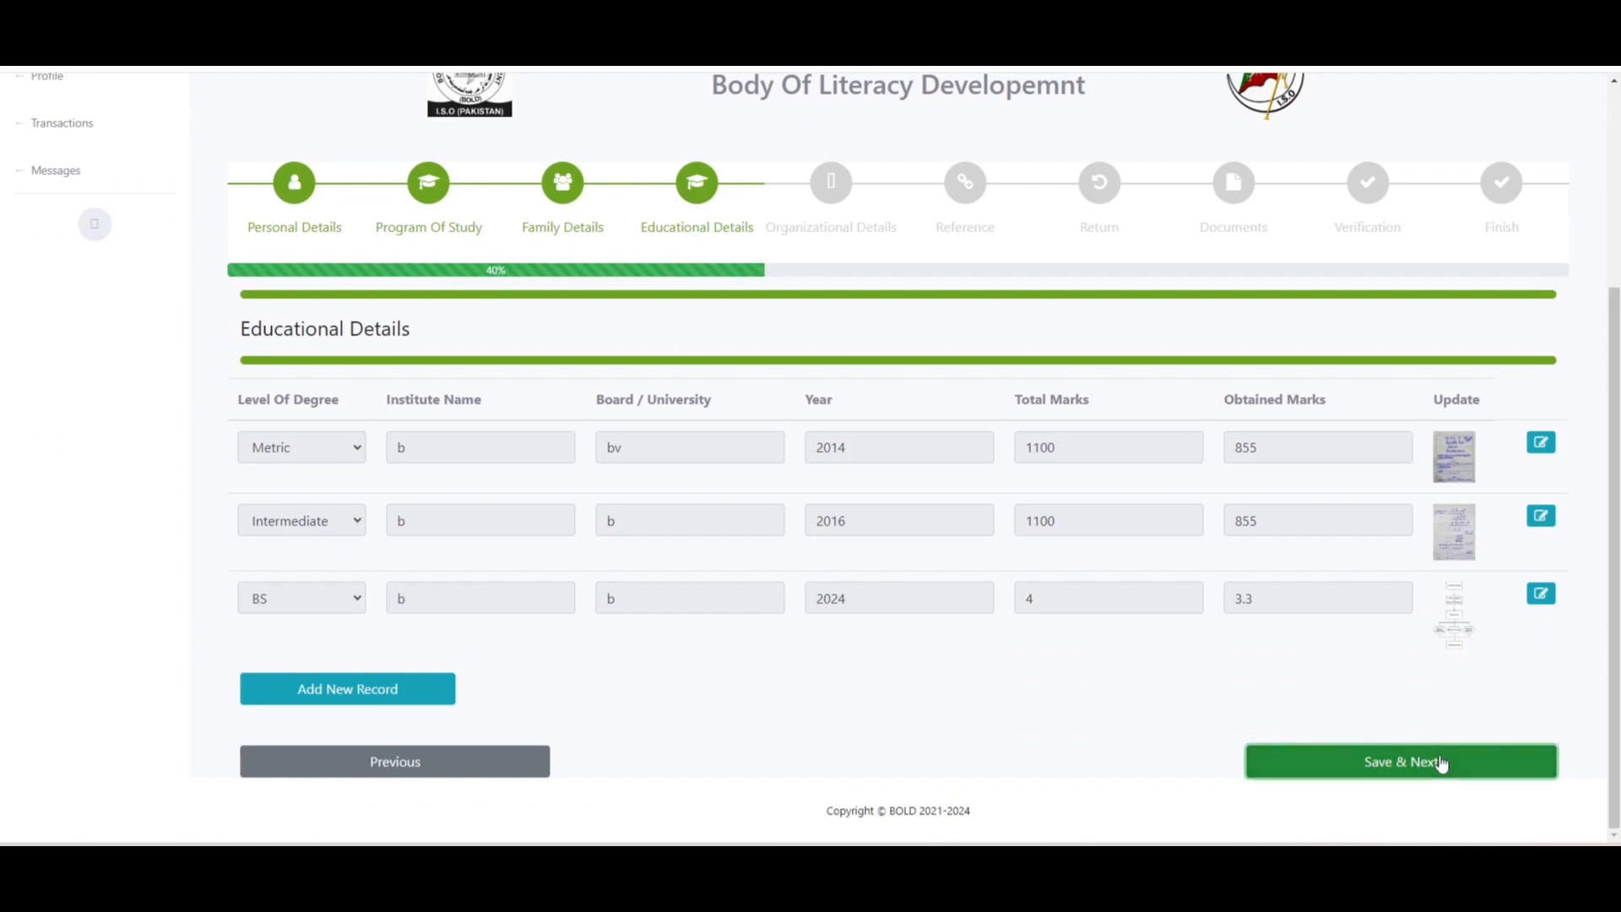
pyautogui.scroll(-3, 1444, 675)
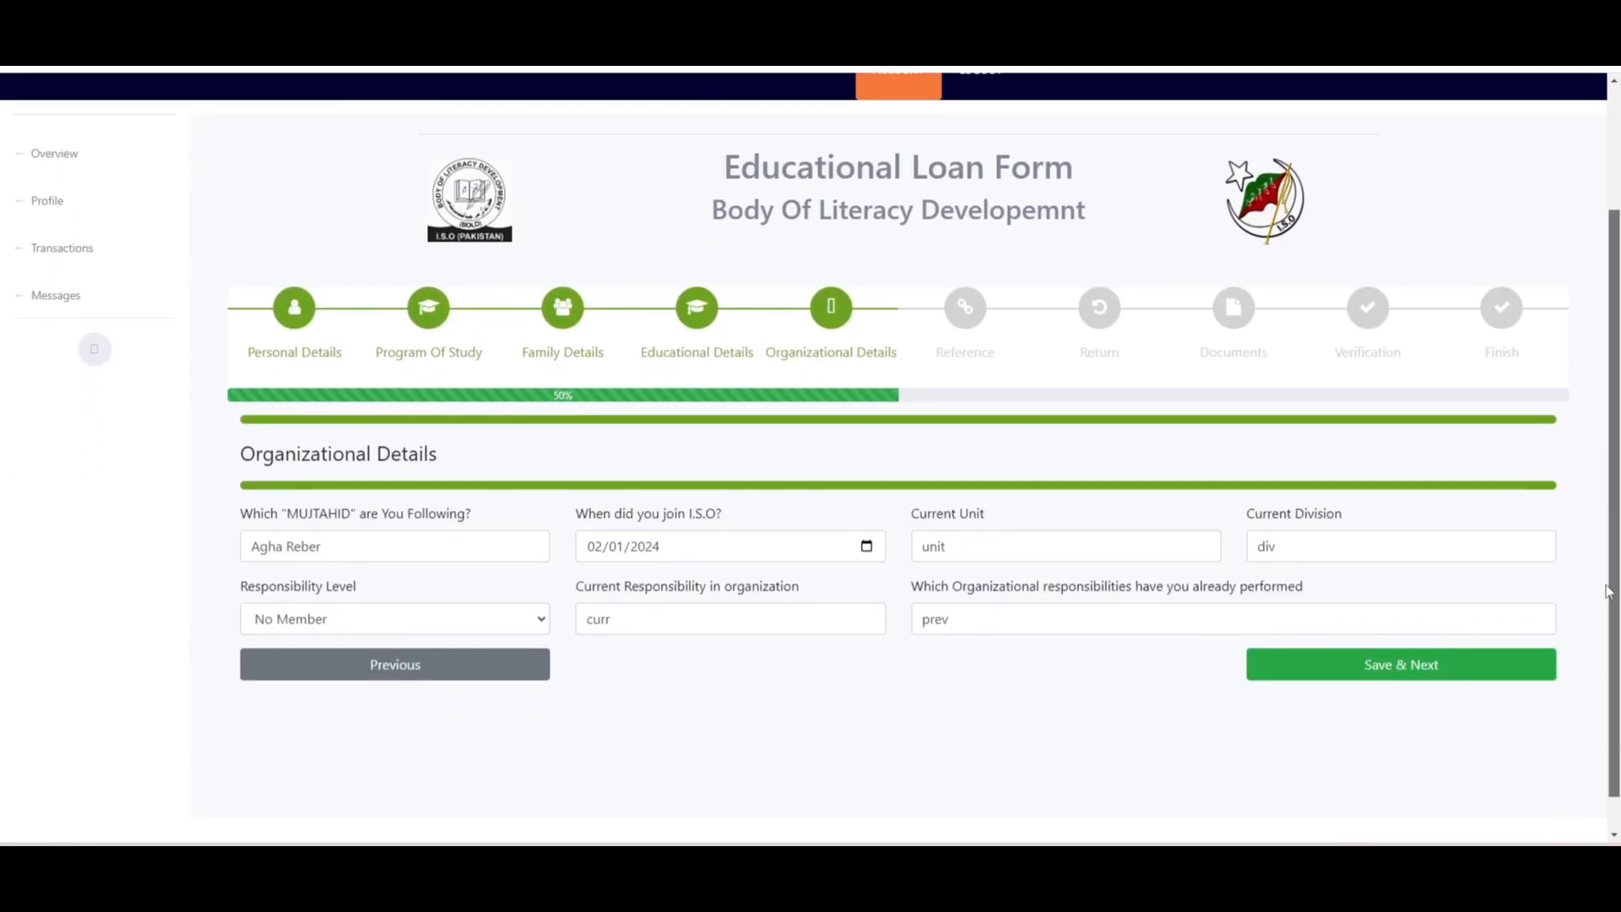
pyautogui.click(1443, 624)
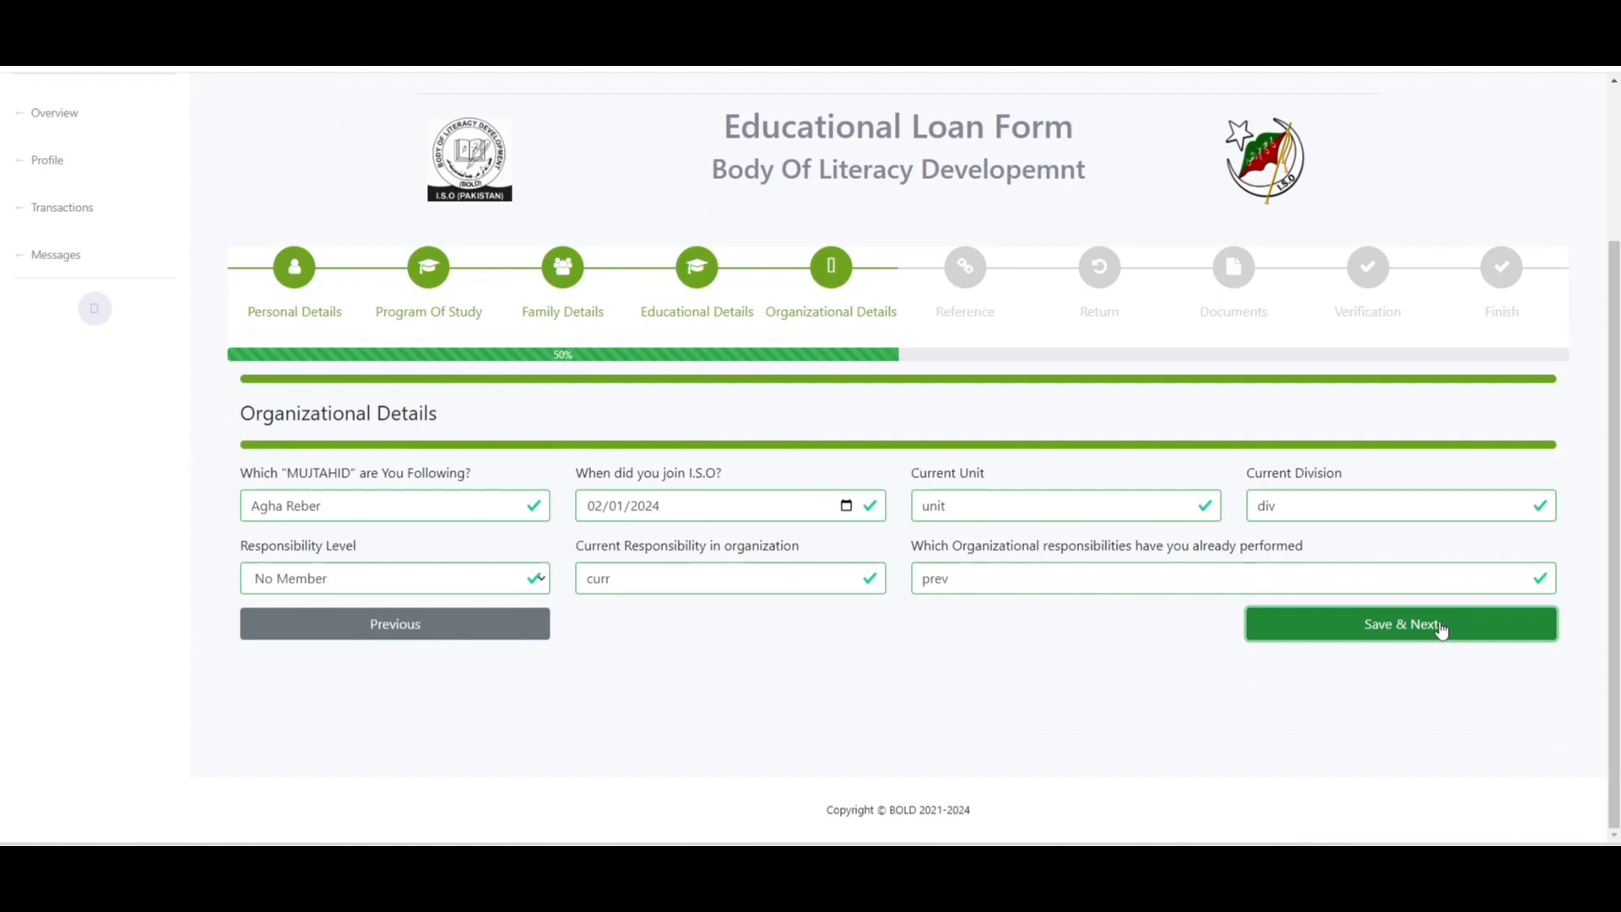
pyautogui.scroll(-3, 1440, 630)
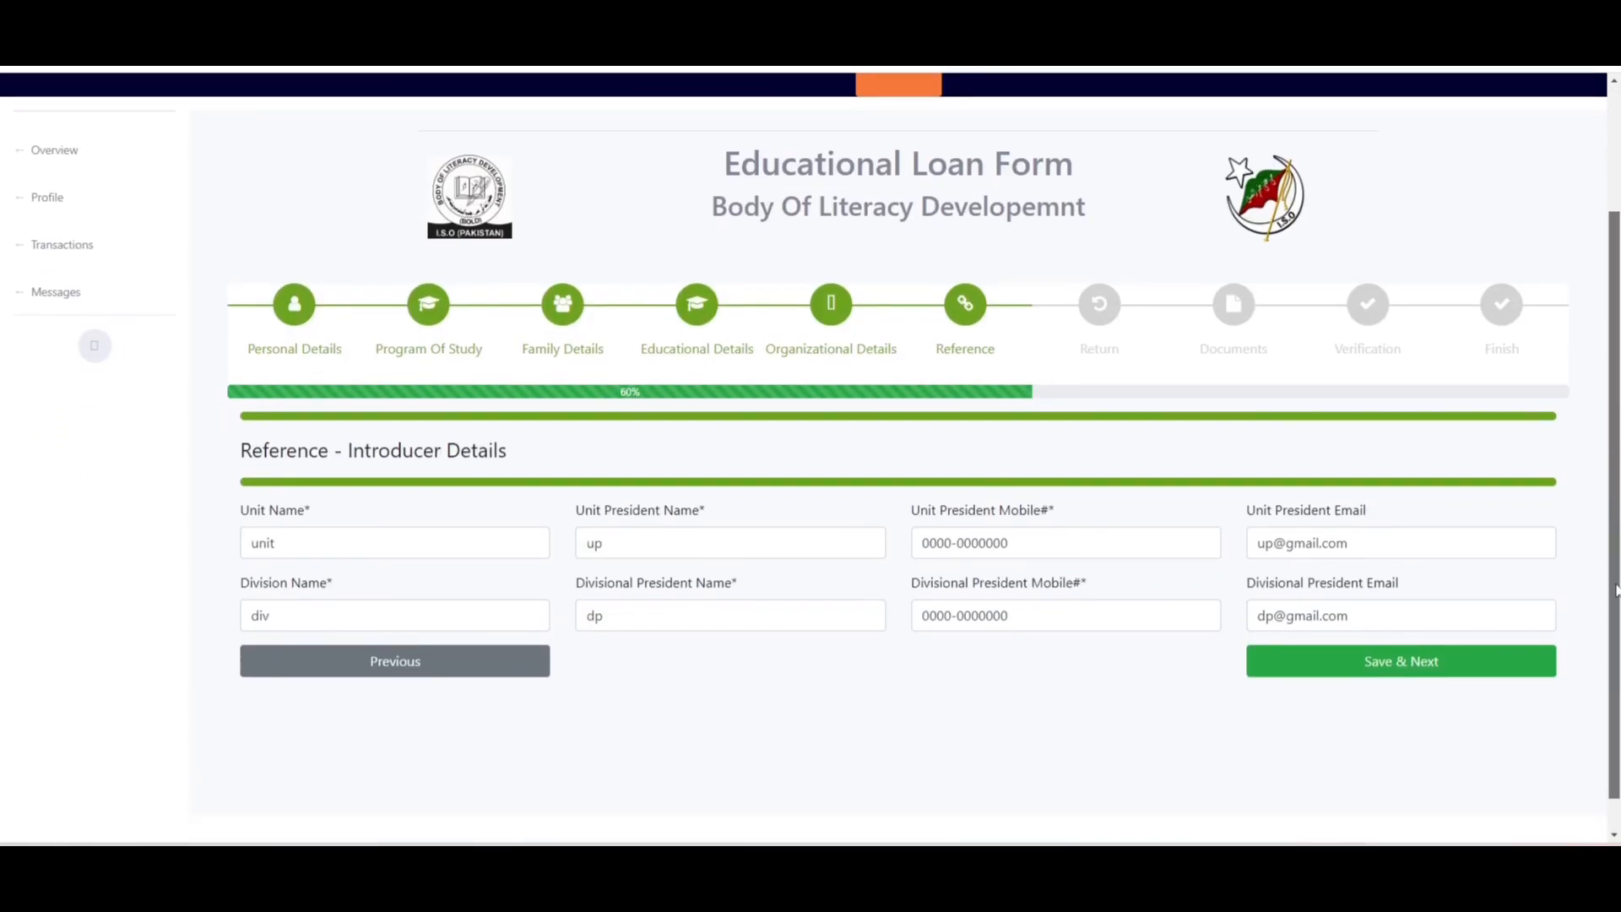
pyautogui.click(1465, 653)
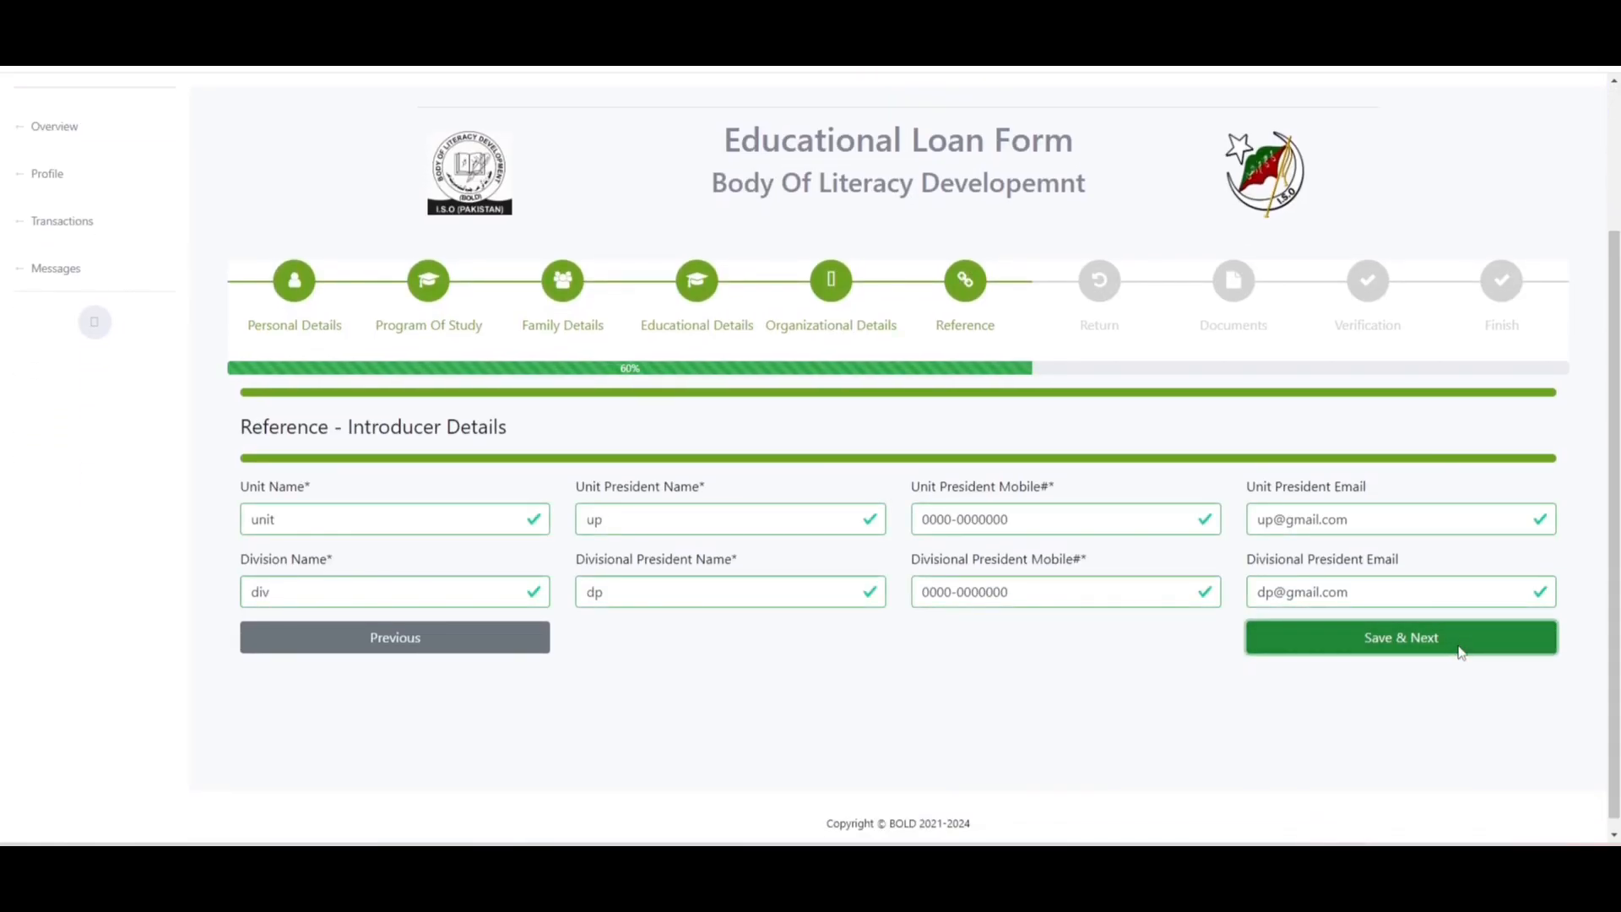
pyautogui.scroll(-3, 1482, 633)
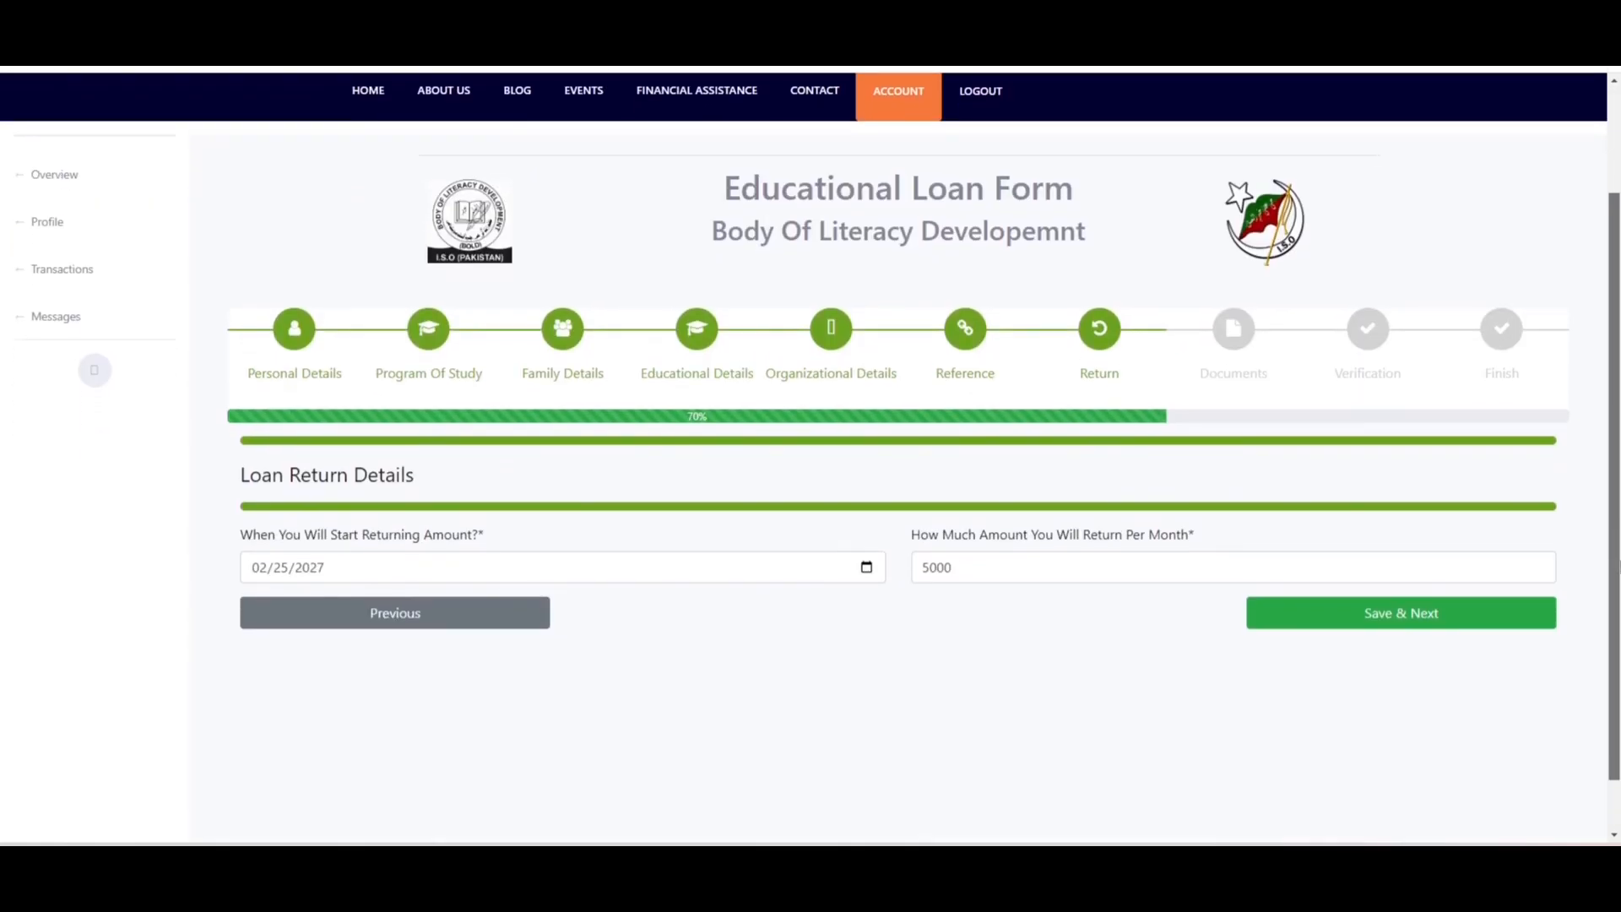
pyautogui.click(1437, 561)
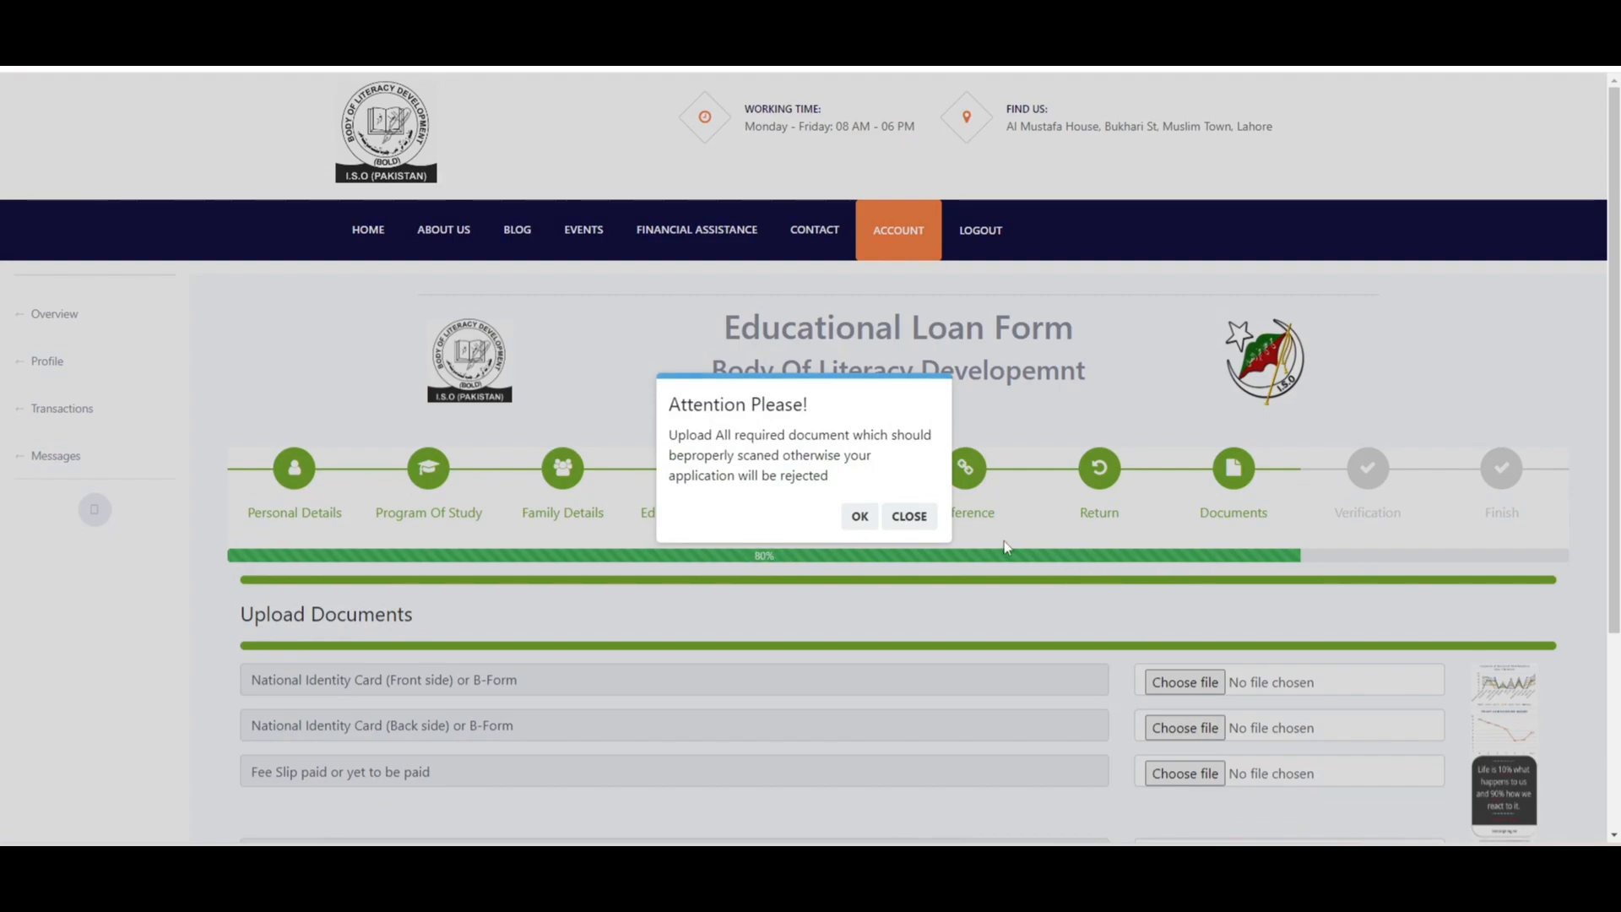
# - Re-save the uploaded documents, then attach rm.png from Pictures as the Verification Form upload
pyautogui.click(911, 517)
pyautogui.scroll(-3, 928, 517)
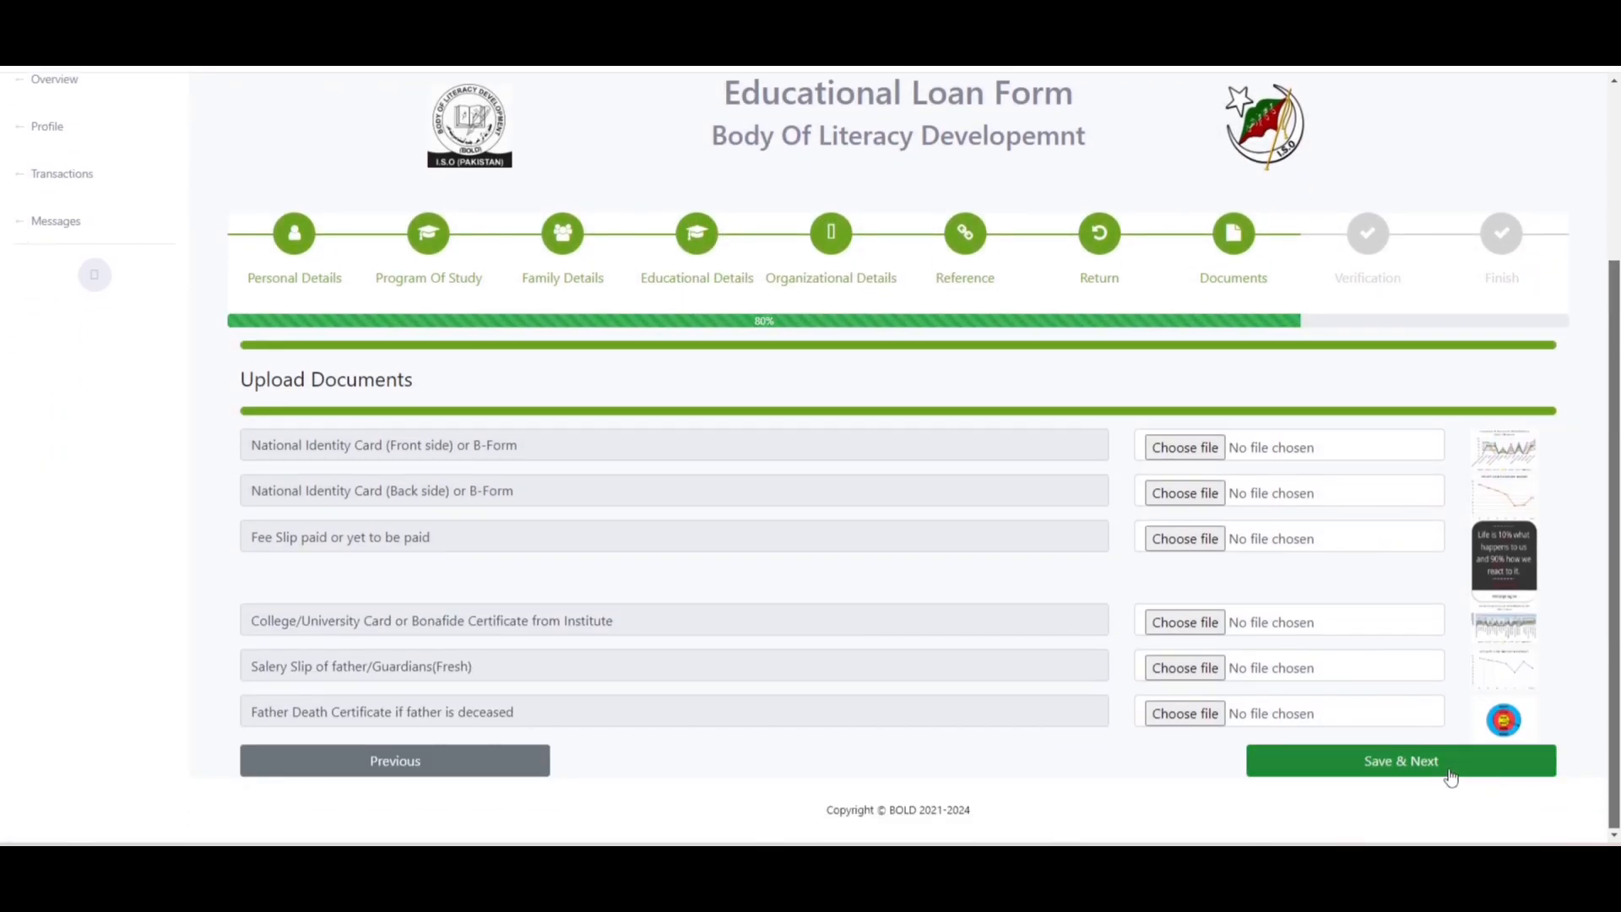
pyautogui.click(1451, 775)
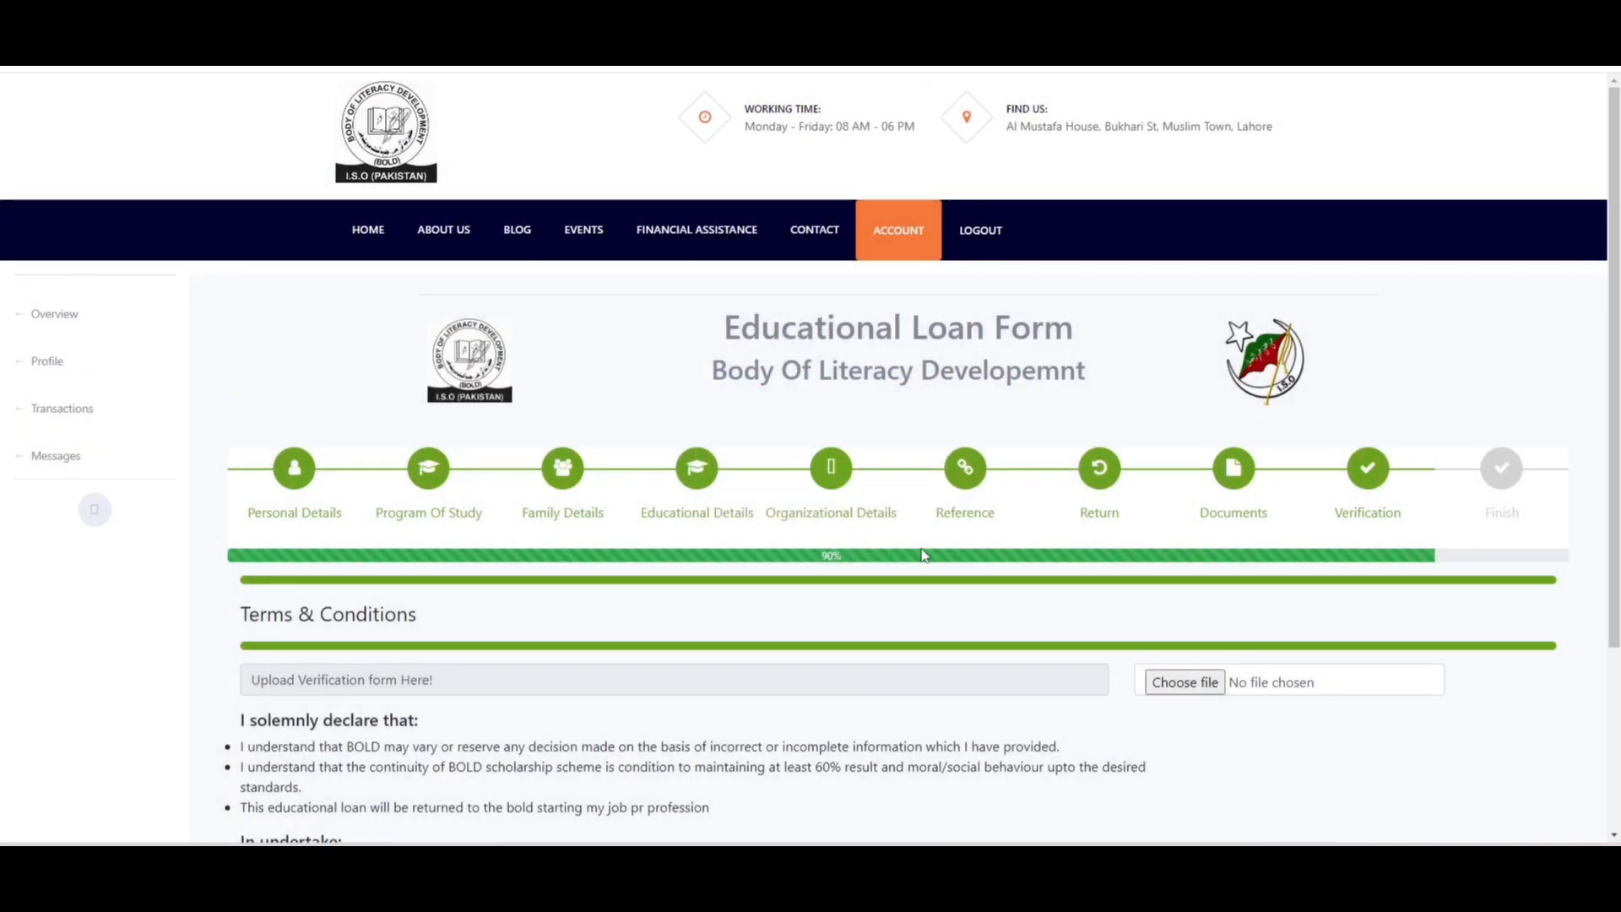
pyautogui.click(910, 540)
pyautogui.click(1162, 684)
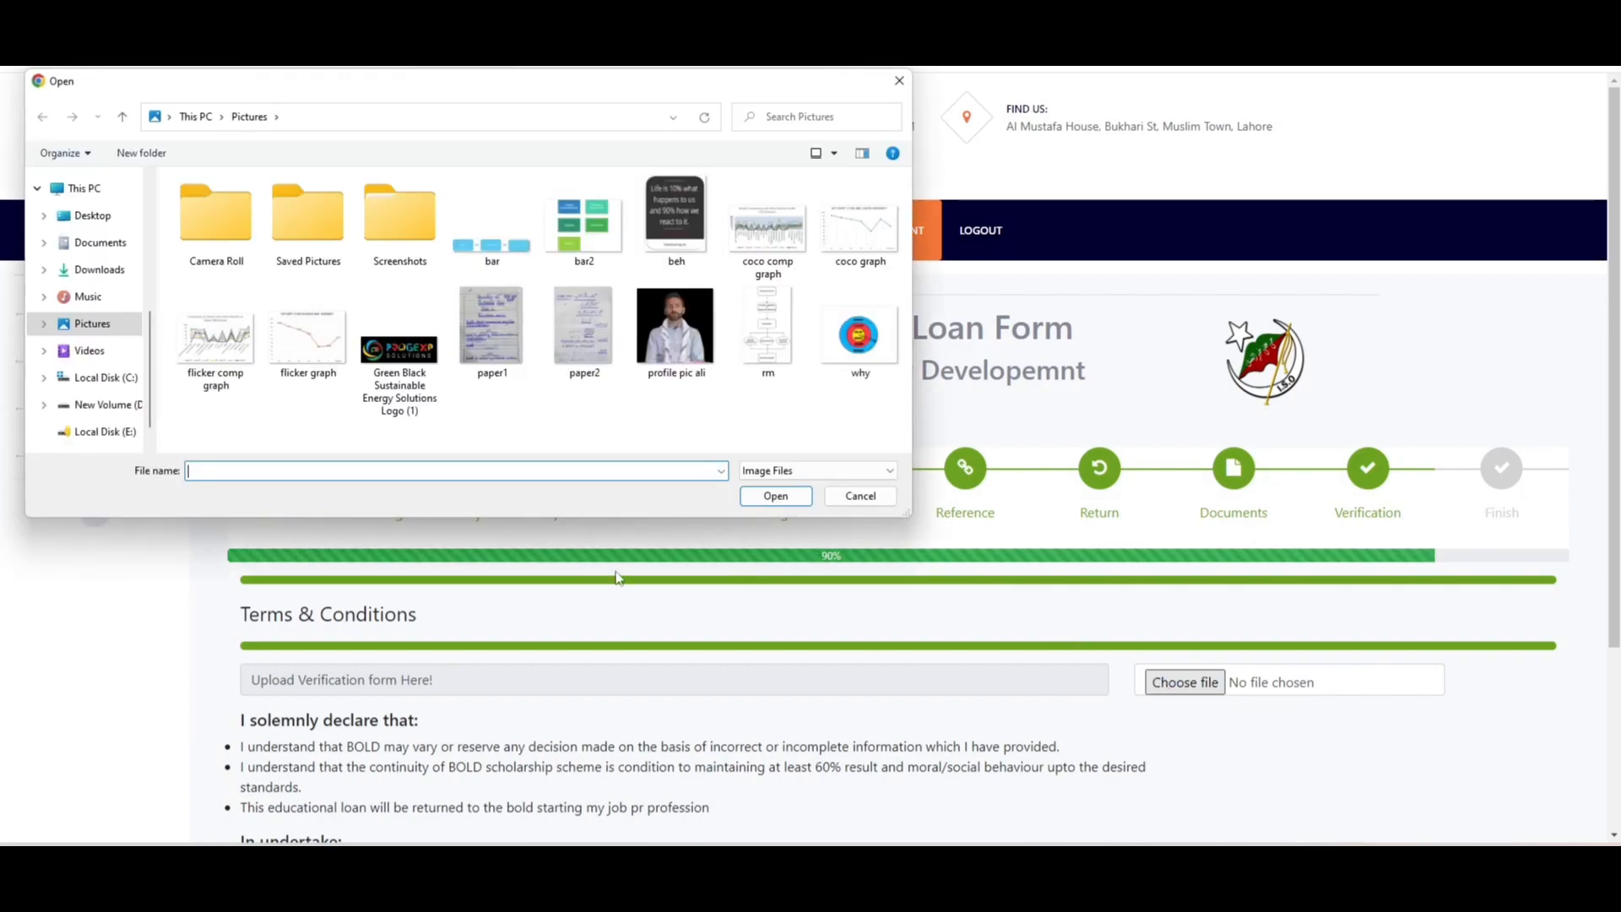
pyautogui.click(739, 325)
pyautogui.click(775, 496)
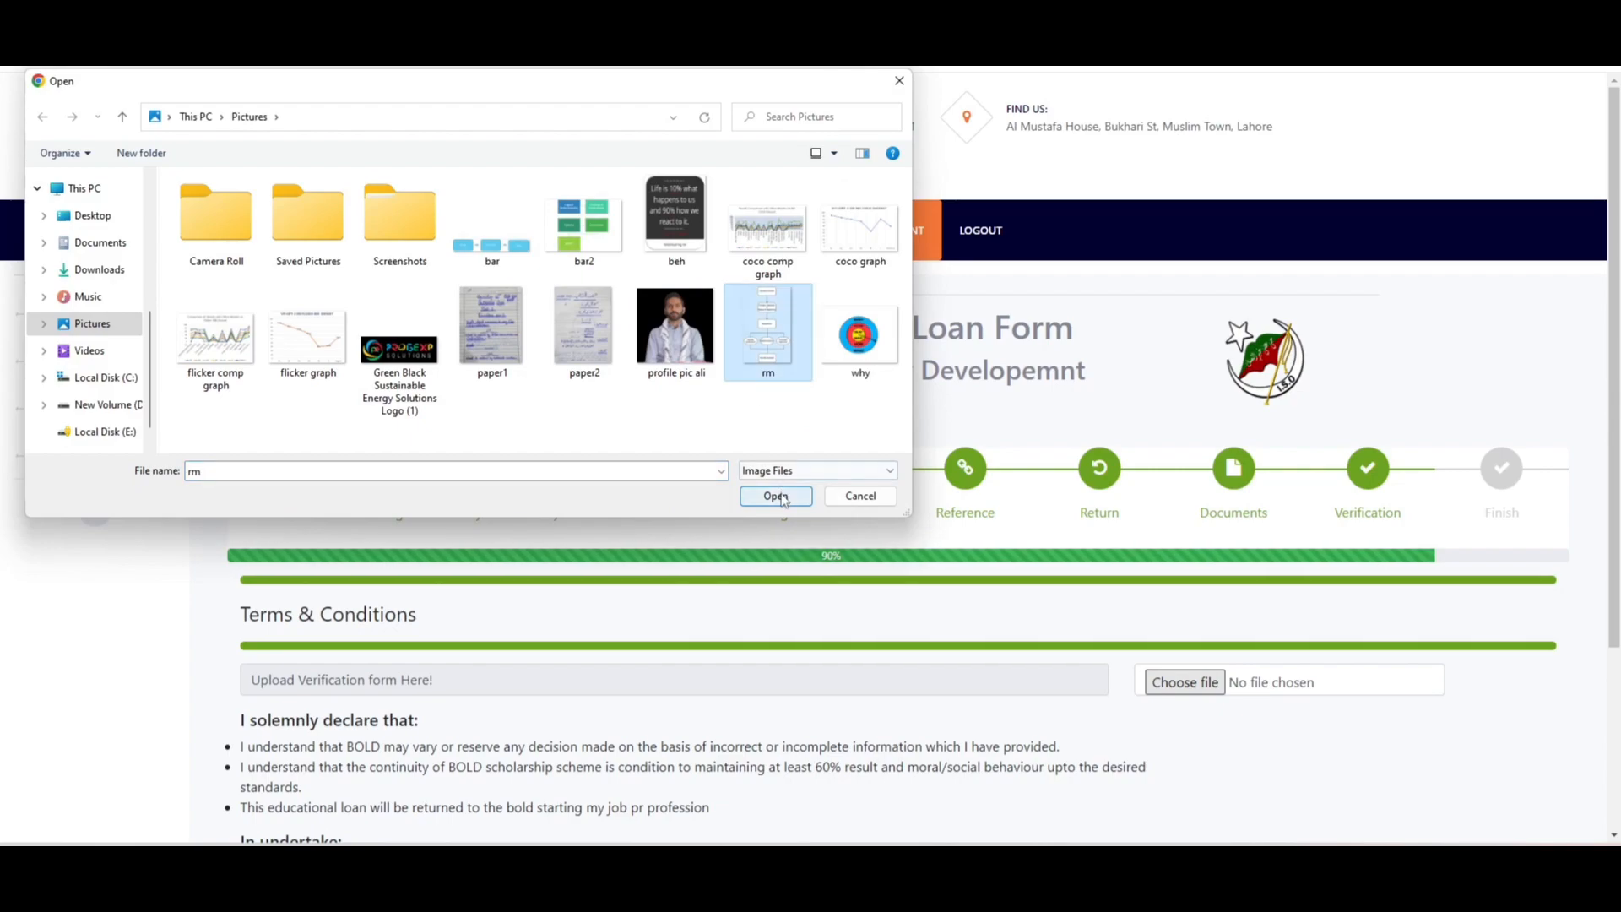
pyautogui.scroll(-3, 811, 456)
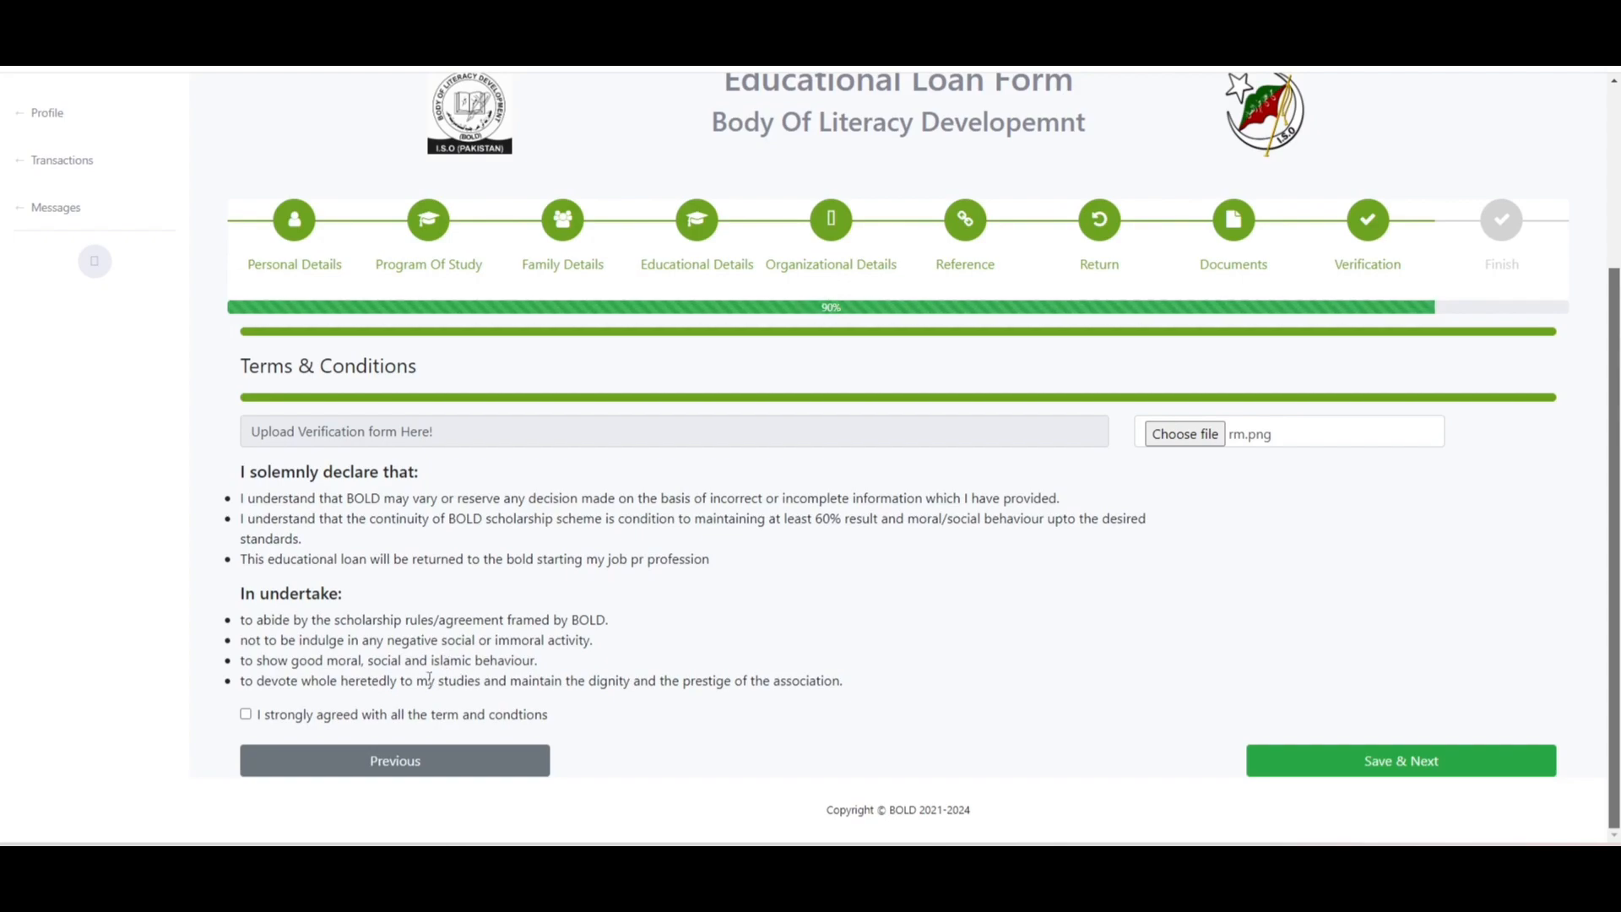
# - Tick the terms and conditions agreement, save, and scroll through the application summary
pyautogui.click(245, 716)
pyautogui.click(1294, 769)
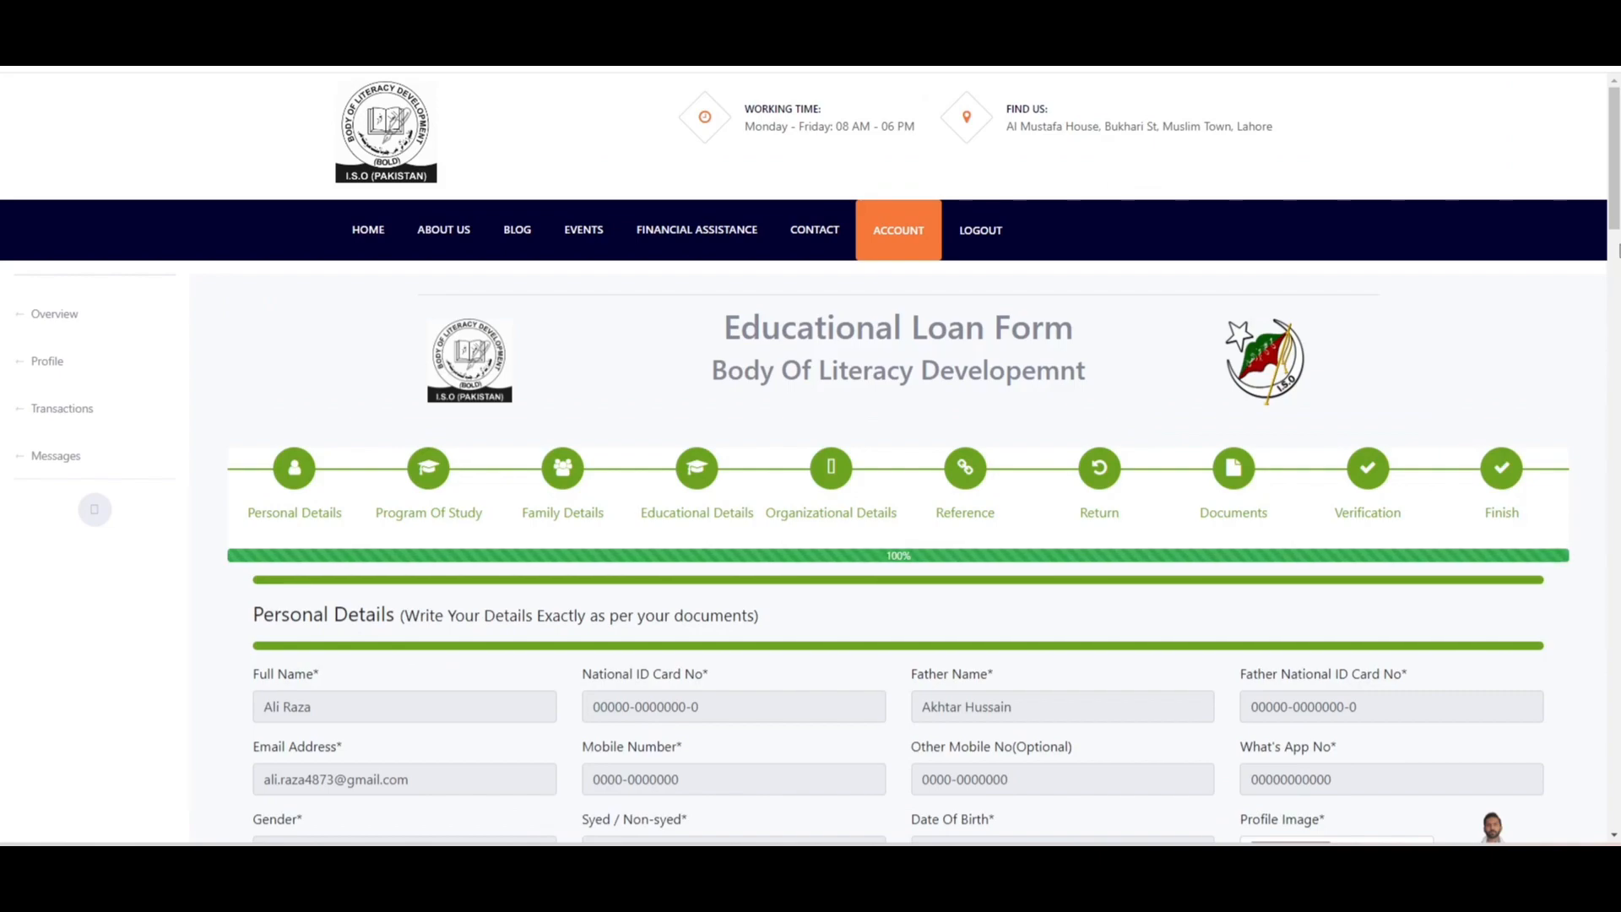
pyautogui.moveTo(1618, 206); pyautogui.dragTo(1619, 803)
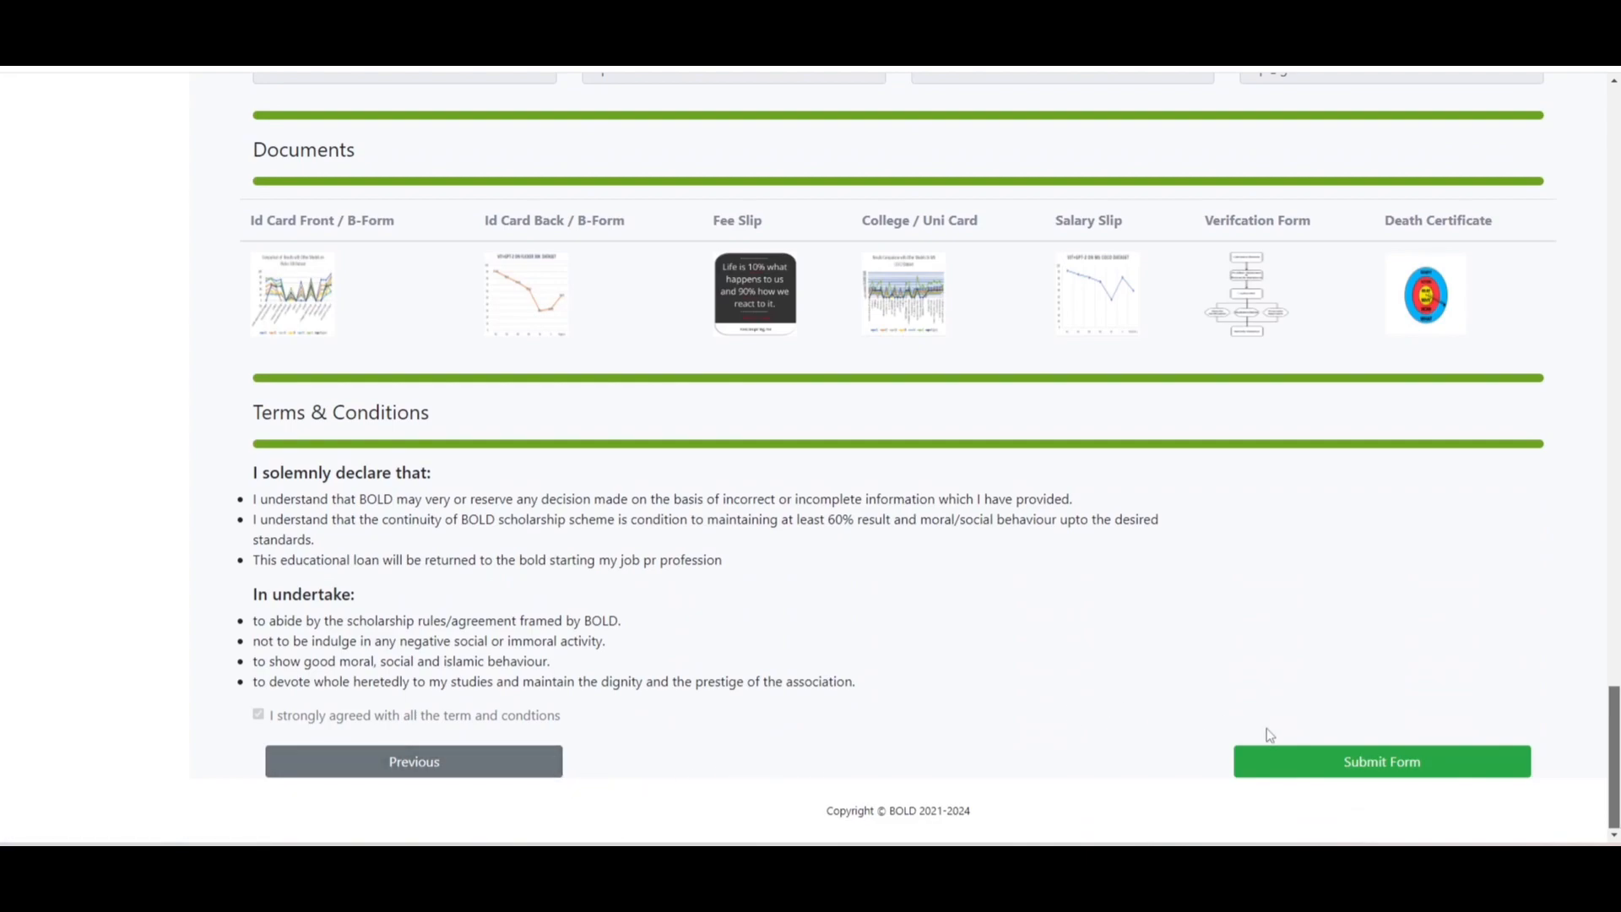
pyautogui.moveTo(1619, 744)
pyautogui.mouseDown()
pyautogui.moveTo(1618, 643)
pyautogui.moveTo(1619, 753)
pyautogui.mouseUp()
# - Submit the completed loan application with Submit Form
pyautogui.click(1458, 775)
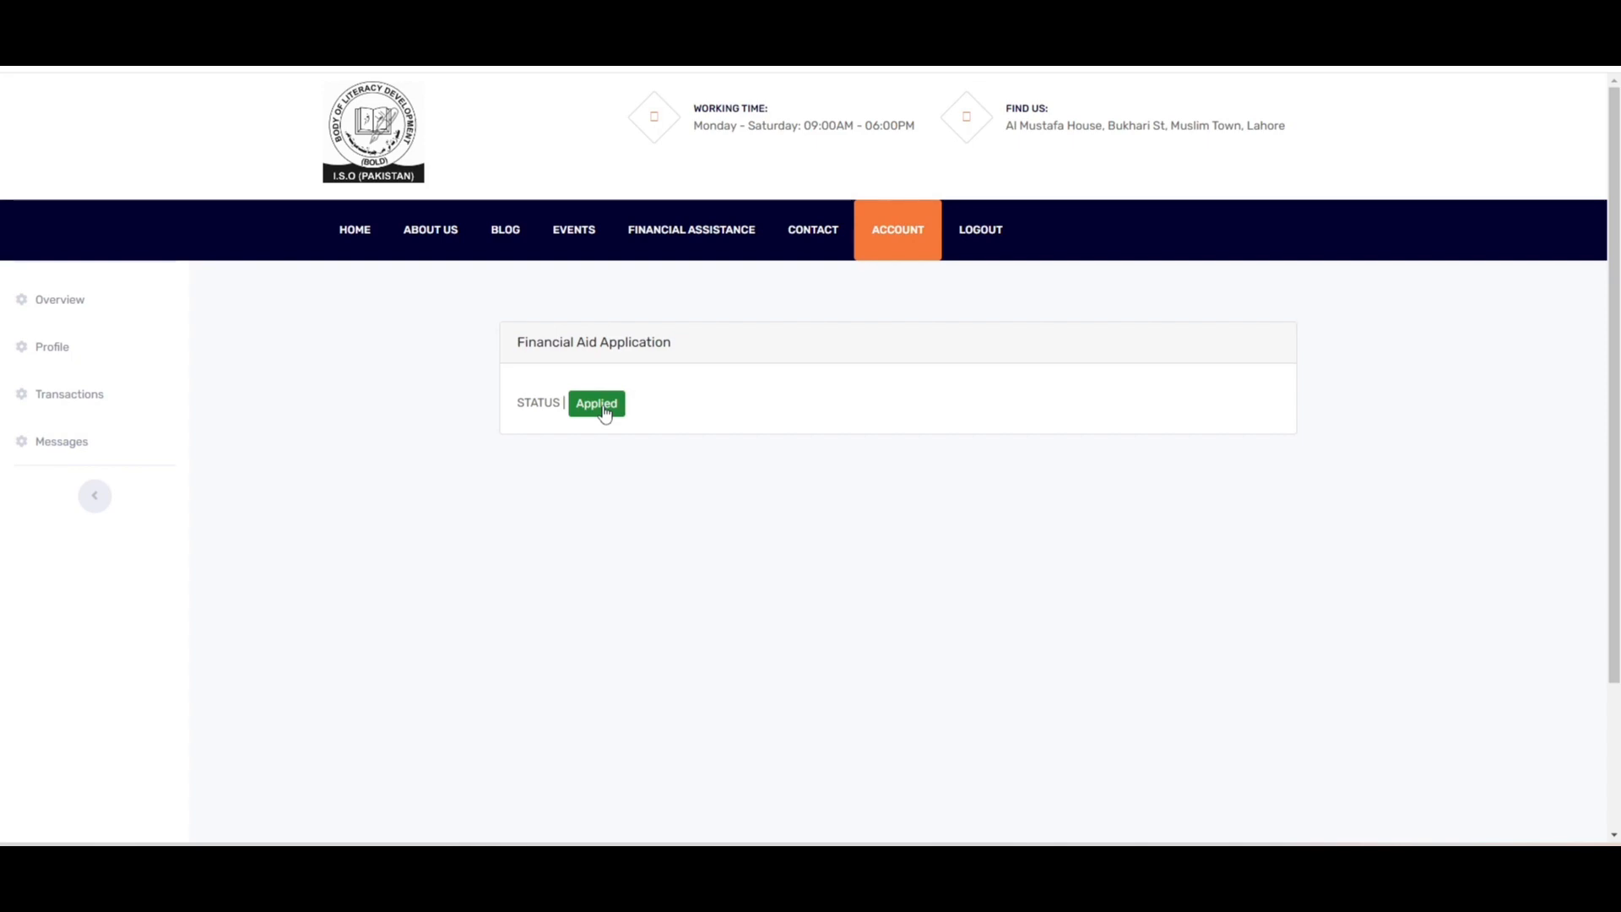
# - Visit the account's Profile, Transactions and Messages pages in turn
pyautogui.click(135, 351)
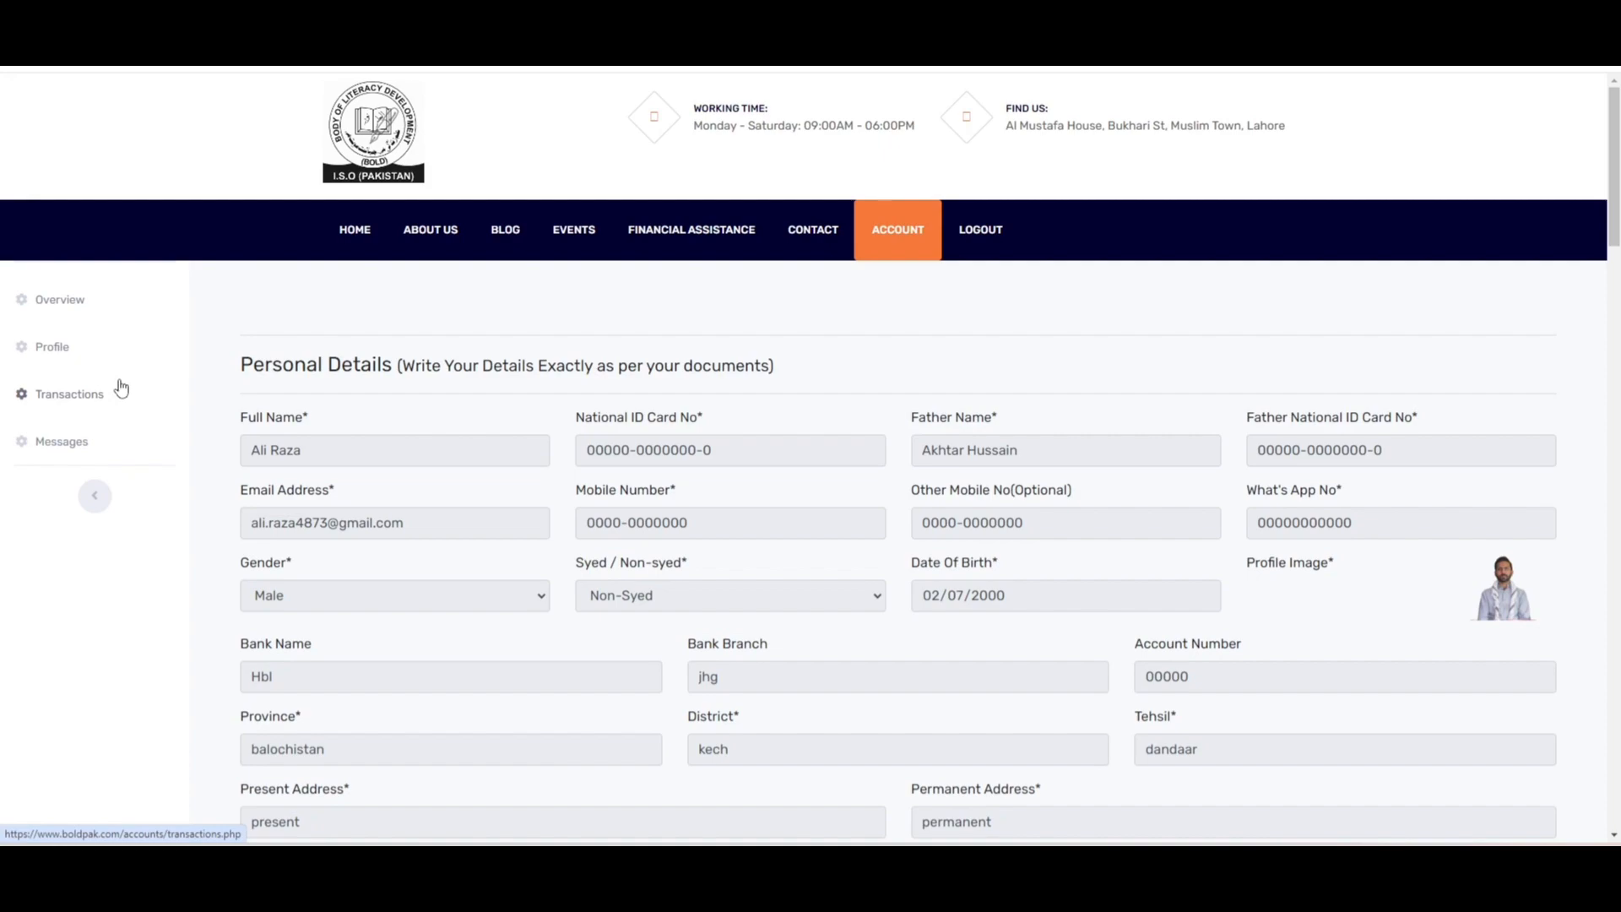
pyautogui.click(117, 405)
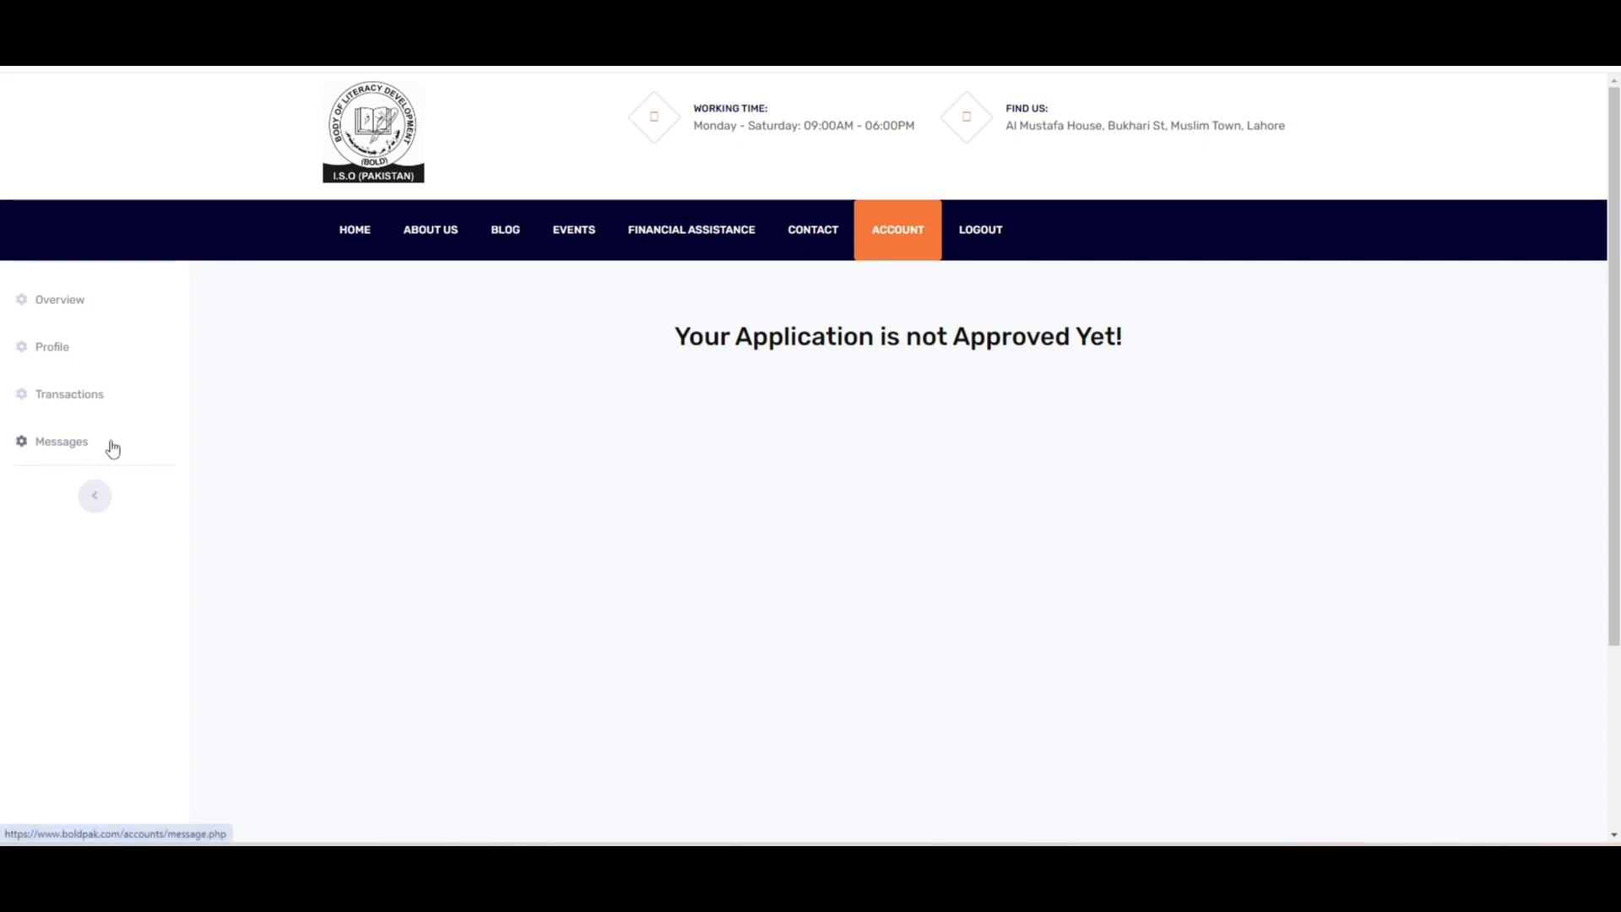
pyautogui.click(113, 449)
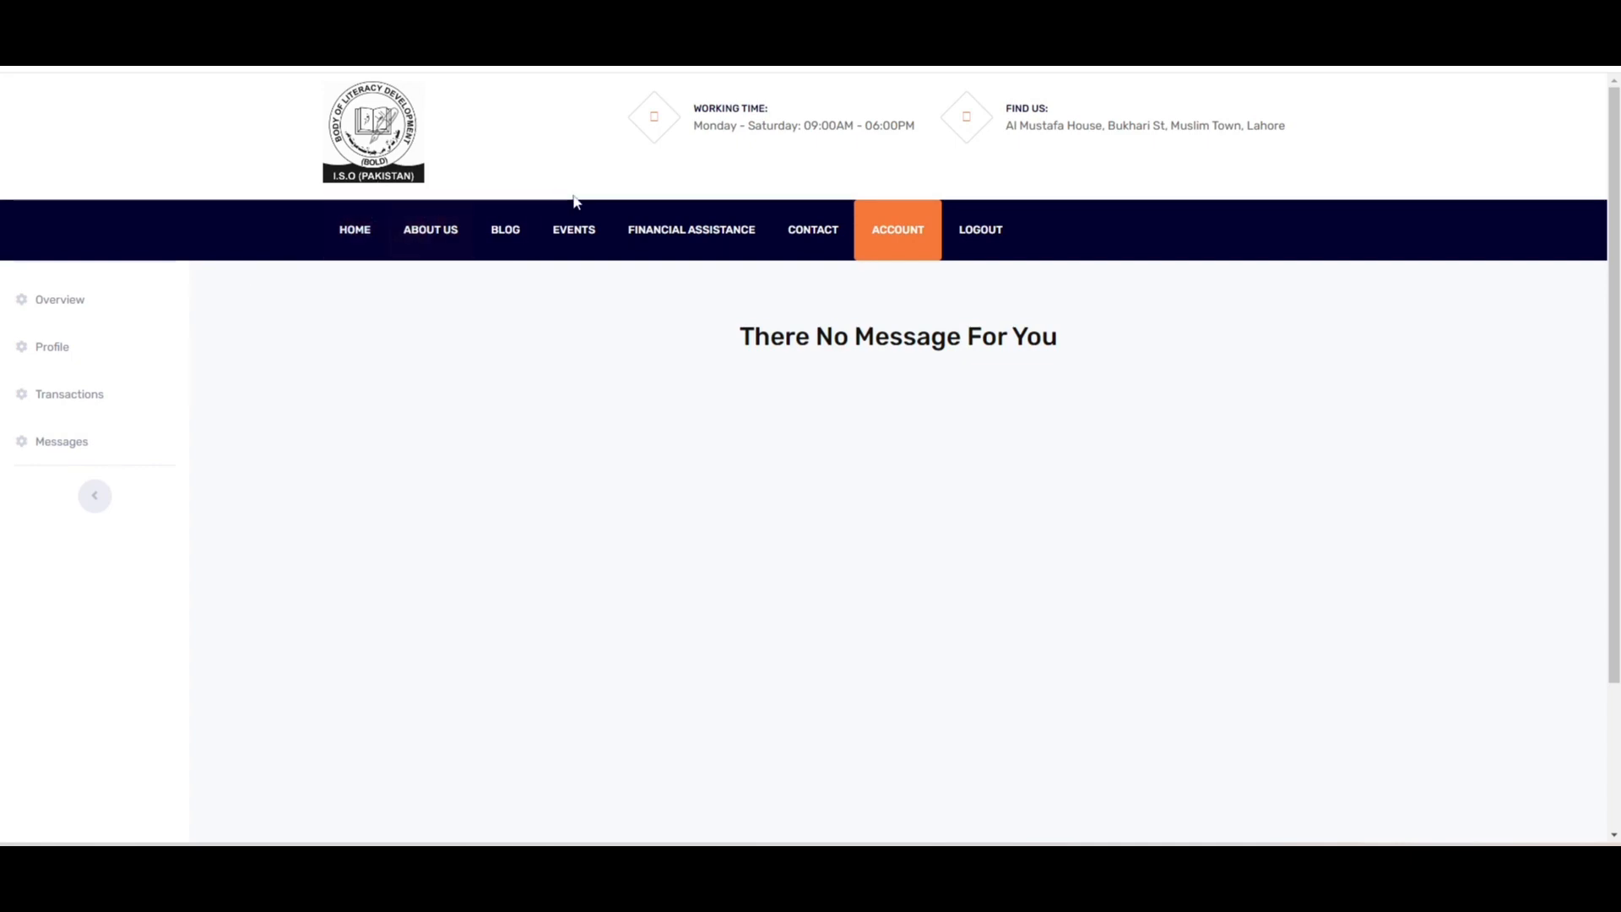
# - Log out of the BOLD Pakistan account and go back to the home page's Our Projects section
pyautogui.click(1004, 238)
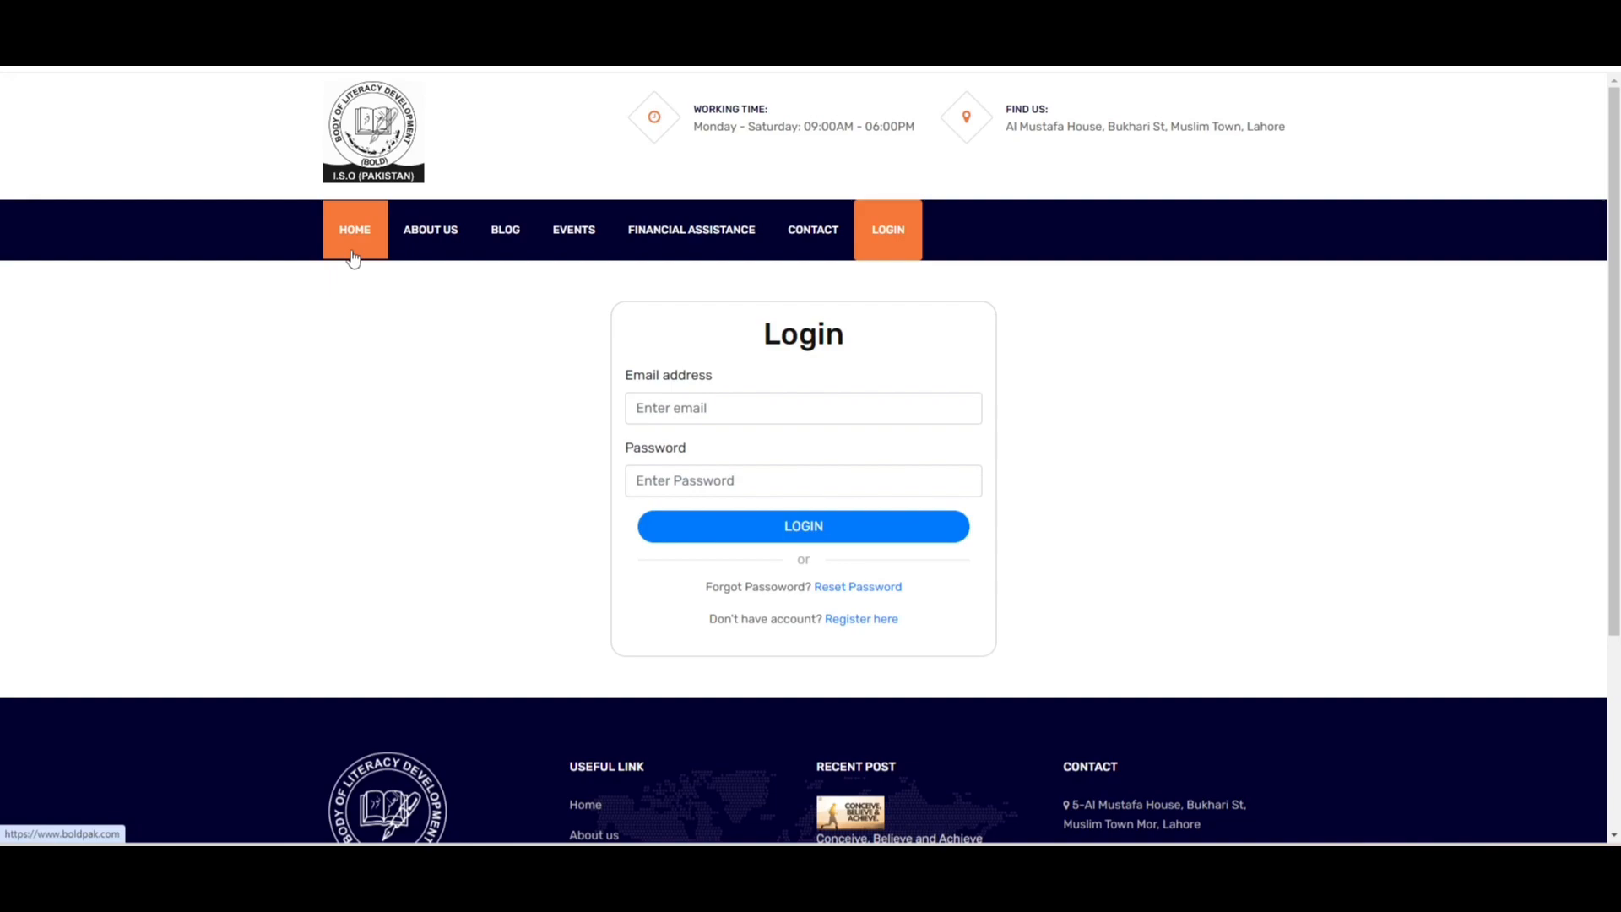
pyautogui.click(353, 256)
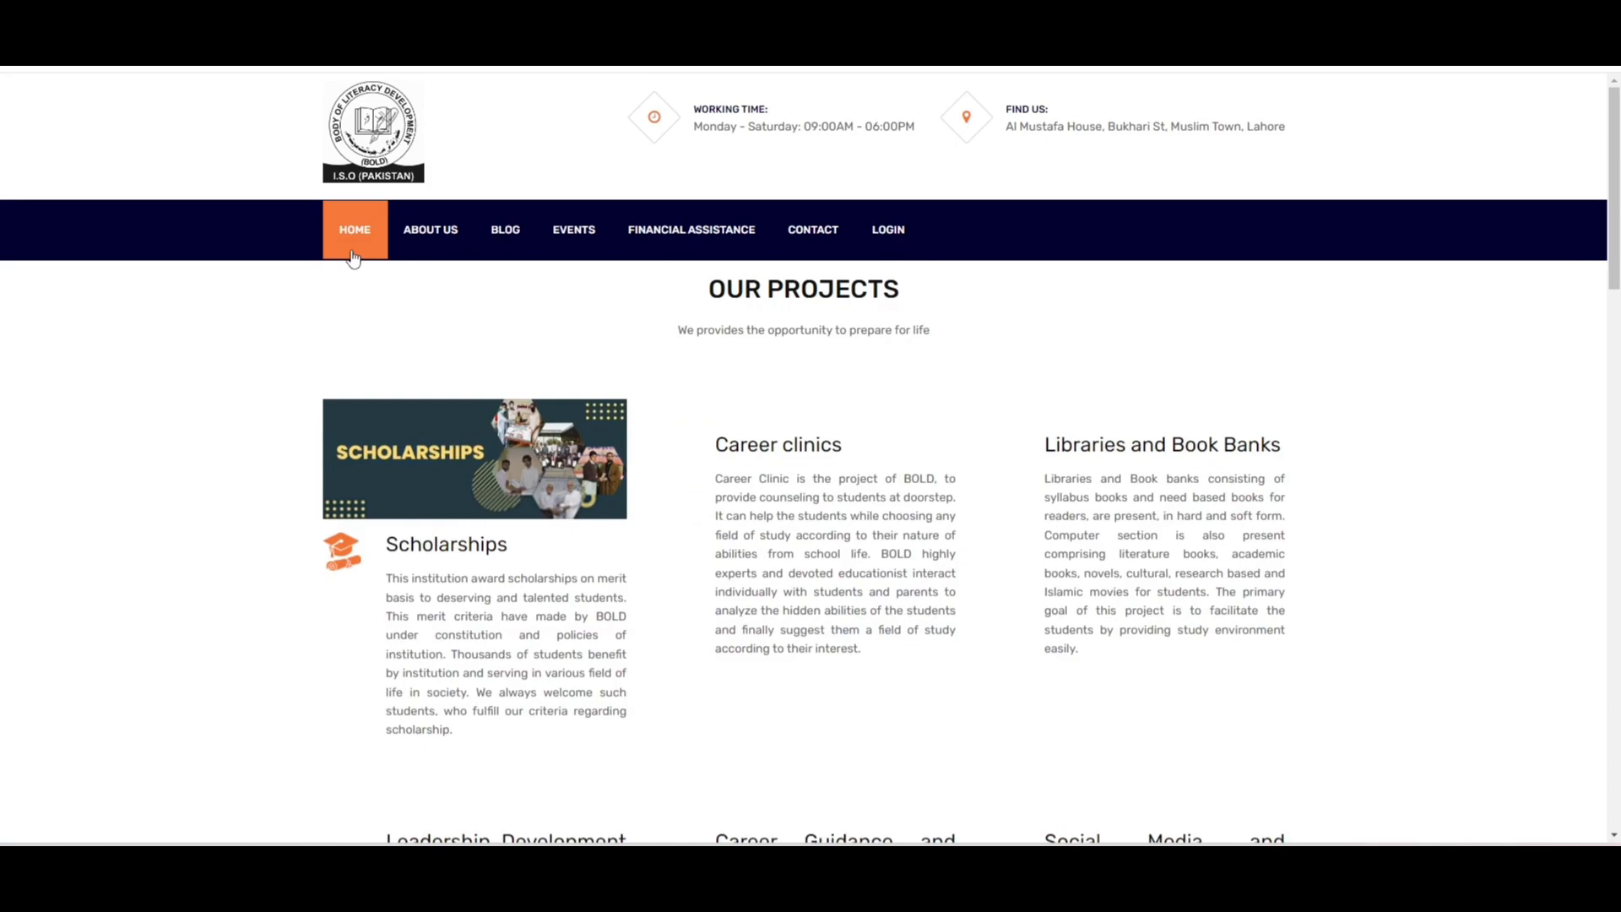